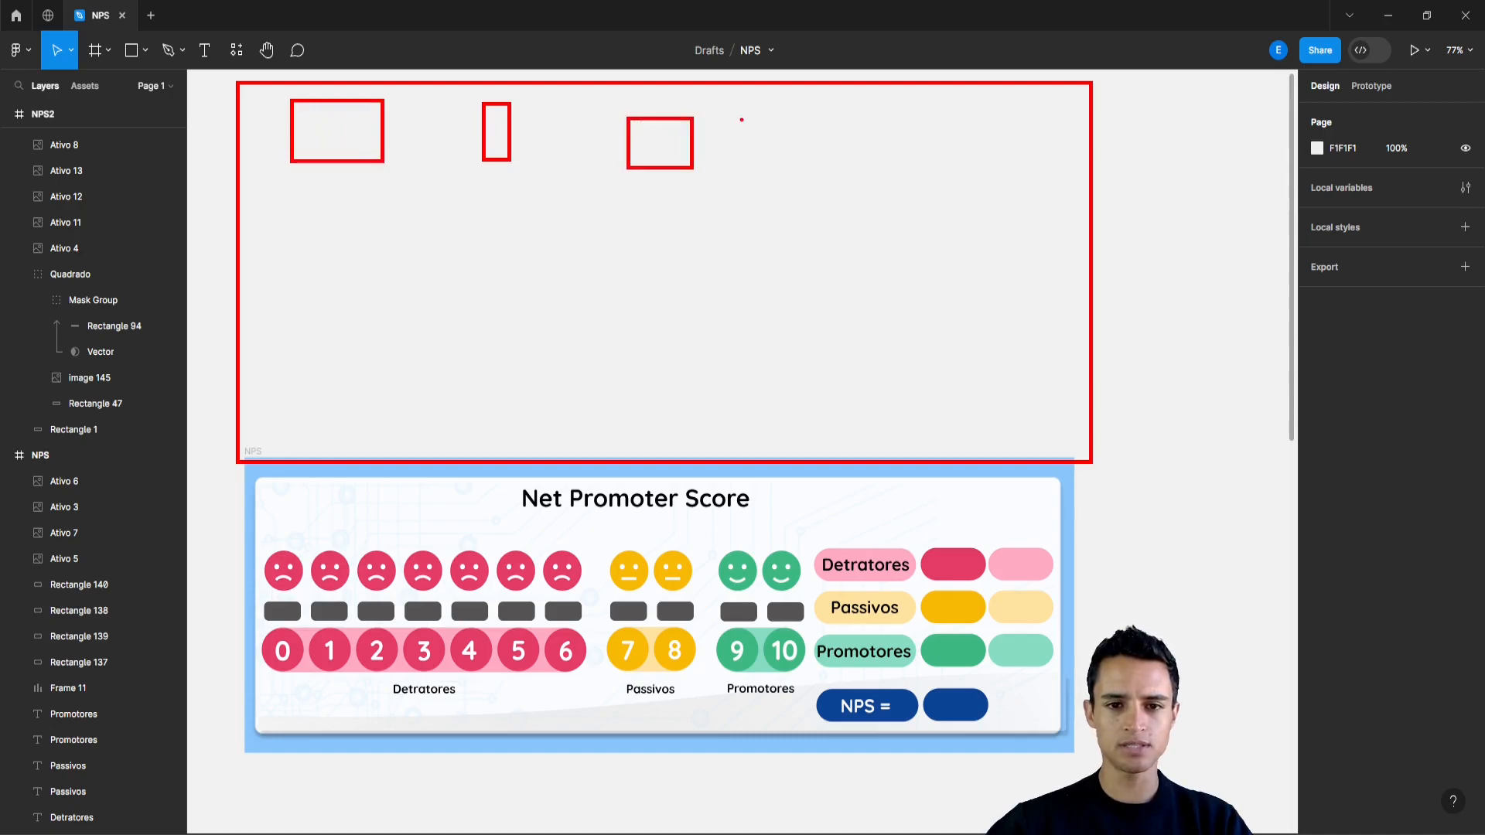
left_click_drag(750, 117, 877, 164)
left_click_drag(922, 121, 1005, 155)
mouse_move(286, 188)
left_mouse_down()
mouse_move(311, 238)
mouse_move(511, 294)
left_mouse_up()
mouse_move(607, 182)
left_mouse_down()
mouse_move(785, 287)
mouse_move(748, 304)
mouse_move(754, 292)
left_mouse_up()
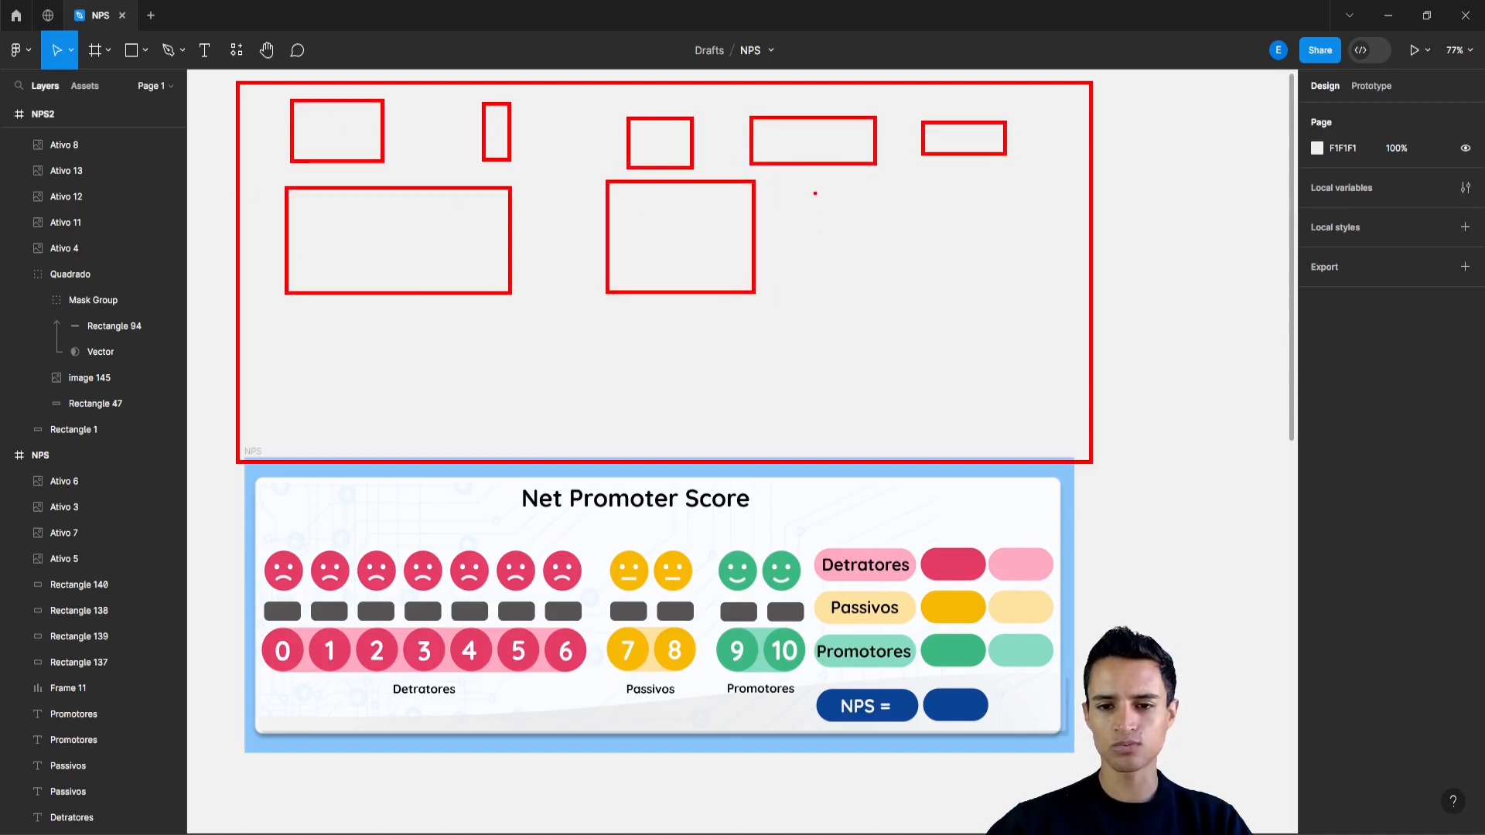
mouse_move(770, 180)
left_mouse_down()
mouse_move(818, 238)
mouse_move(1030, 294)
mouse_move(1052, 286)
left_mouse_up()
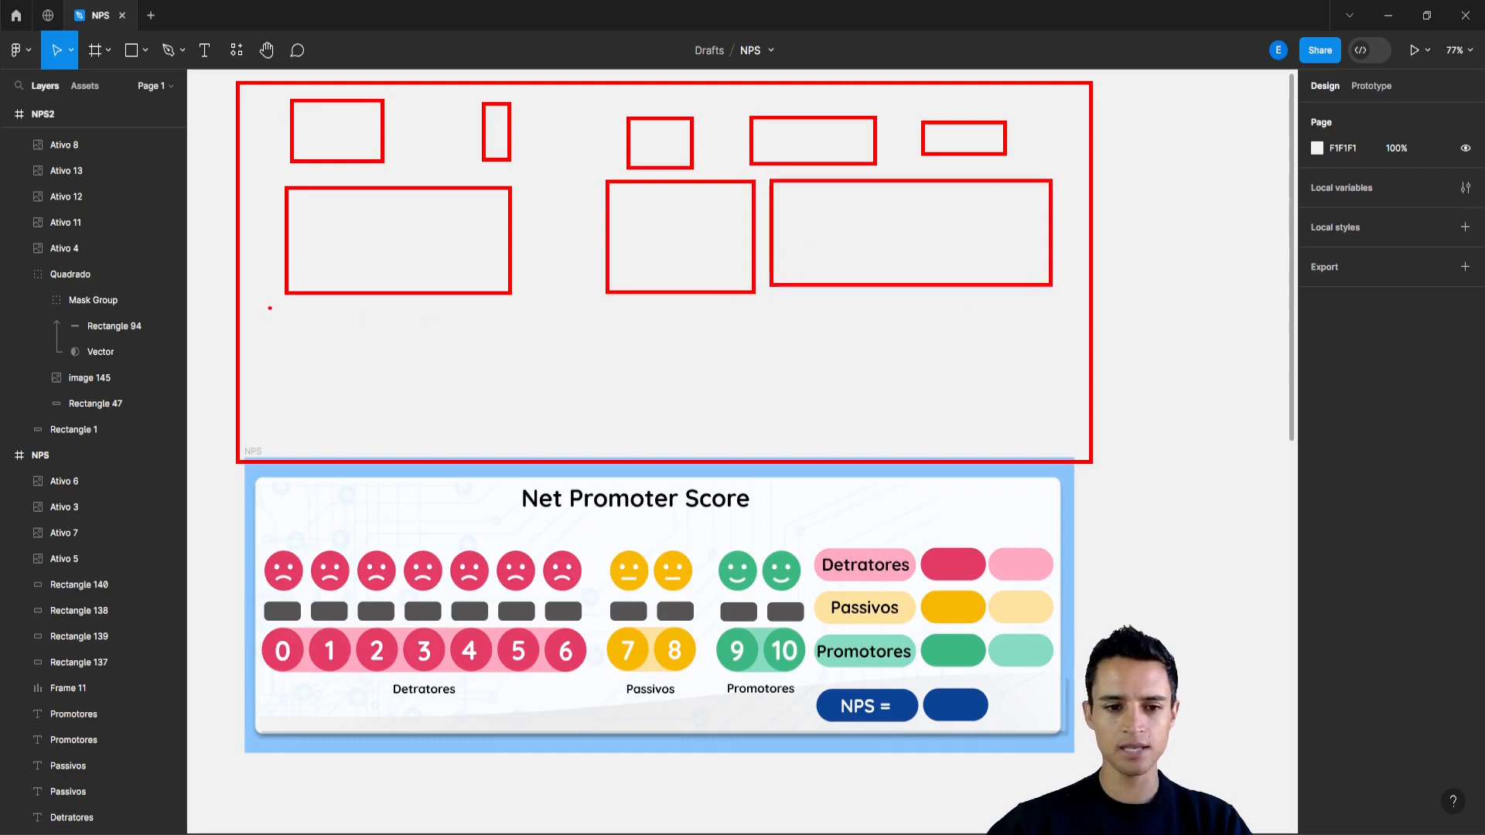
left_click_drag(286, 307, 1069, 443)
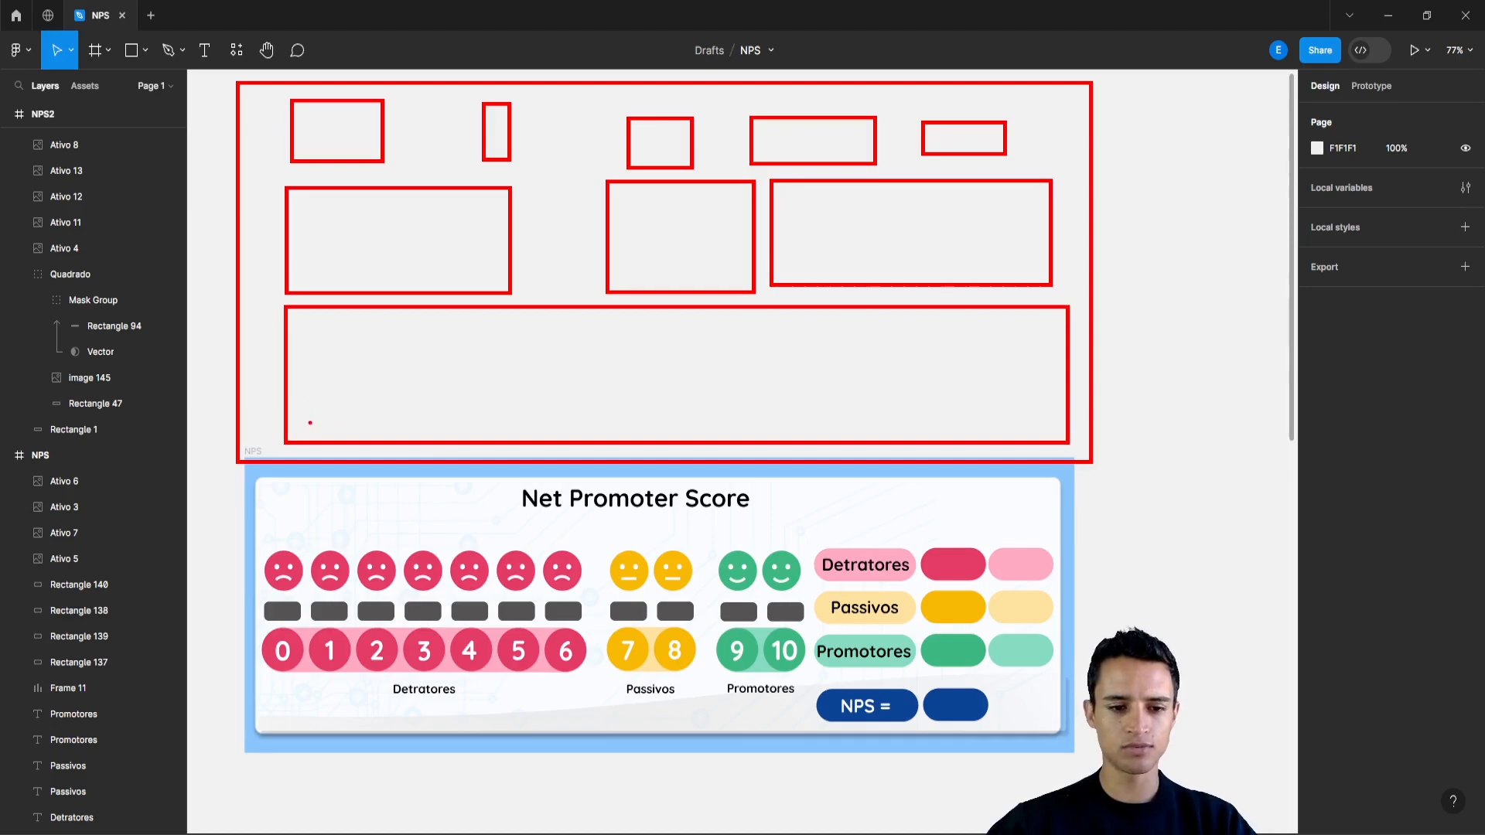
mouse_move(307, 379)
left_mouse_down()
mouse_move(308, 432)
mouse_move(338, 421)
mouse_move(322, 273)
left_mouse_up()
left_click_drag(356, 369, 378, 449)
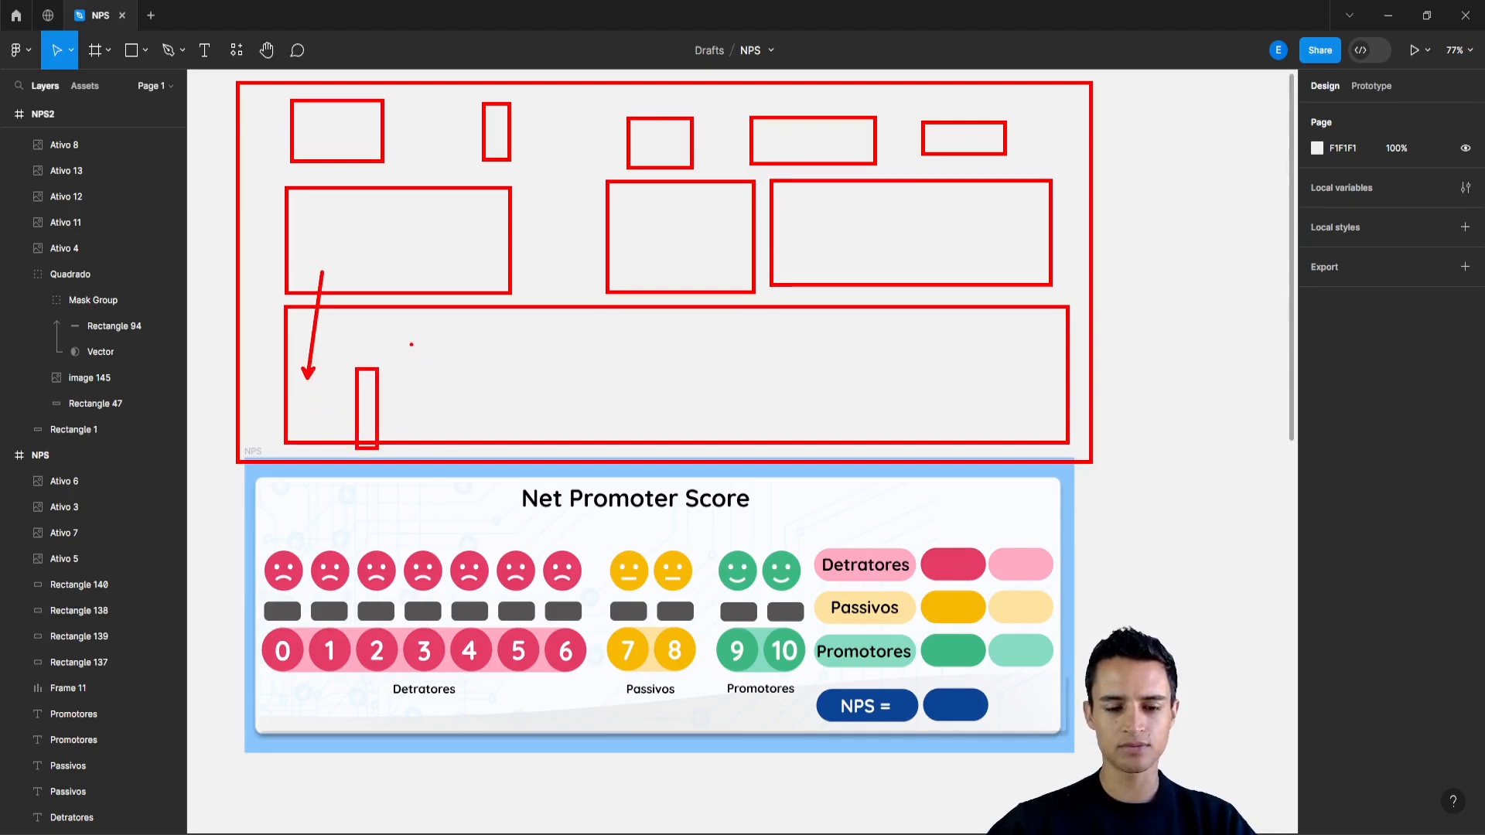
mouse_move(408, 334)
left_mouse_down()
mouse_move(411, 430)
mouse_move(533, 448)
left_mouse_up()
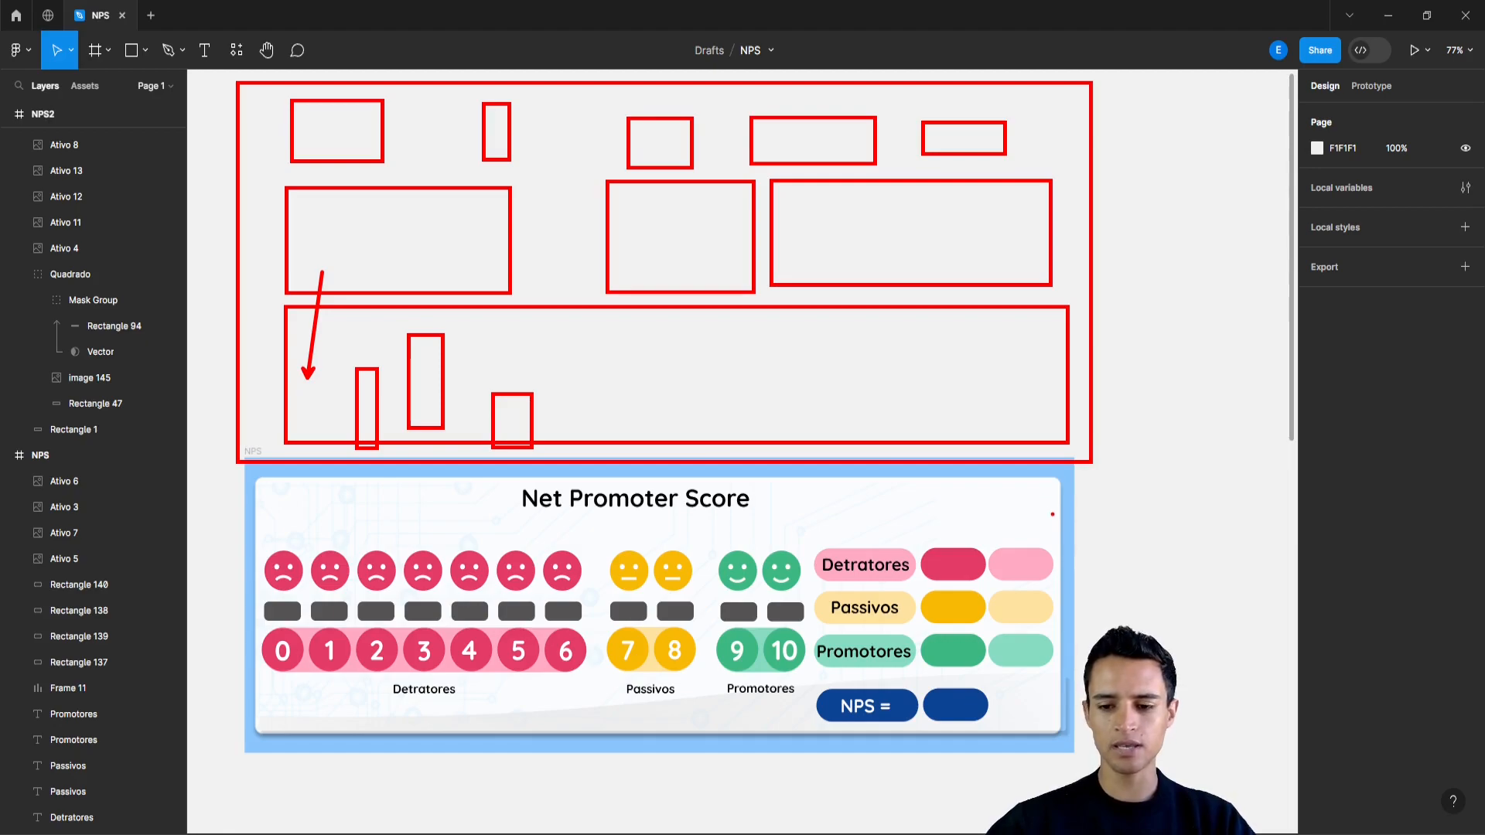
left_click_drag(1048, 517, 1243, 398)
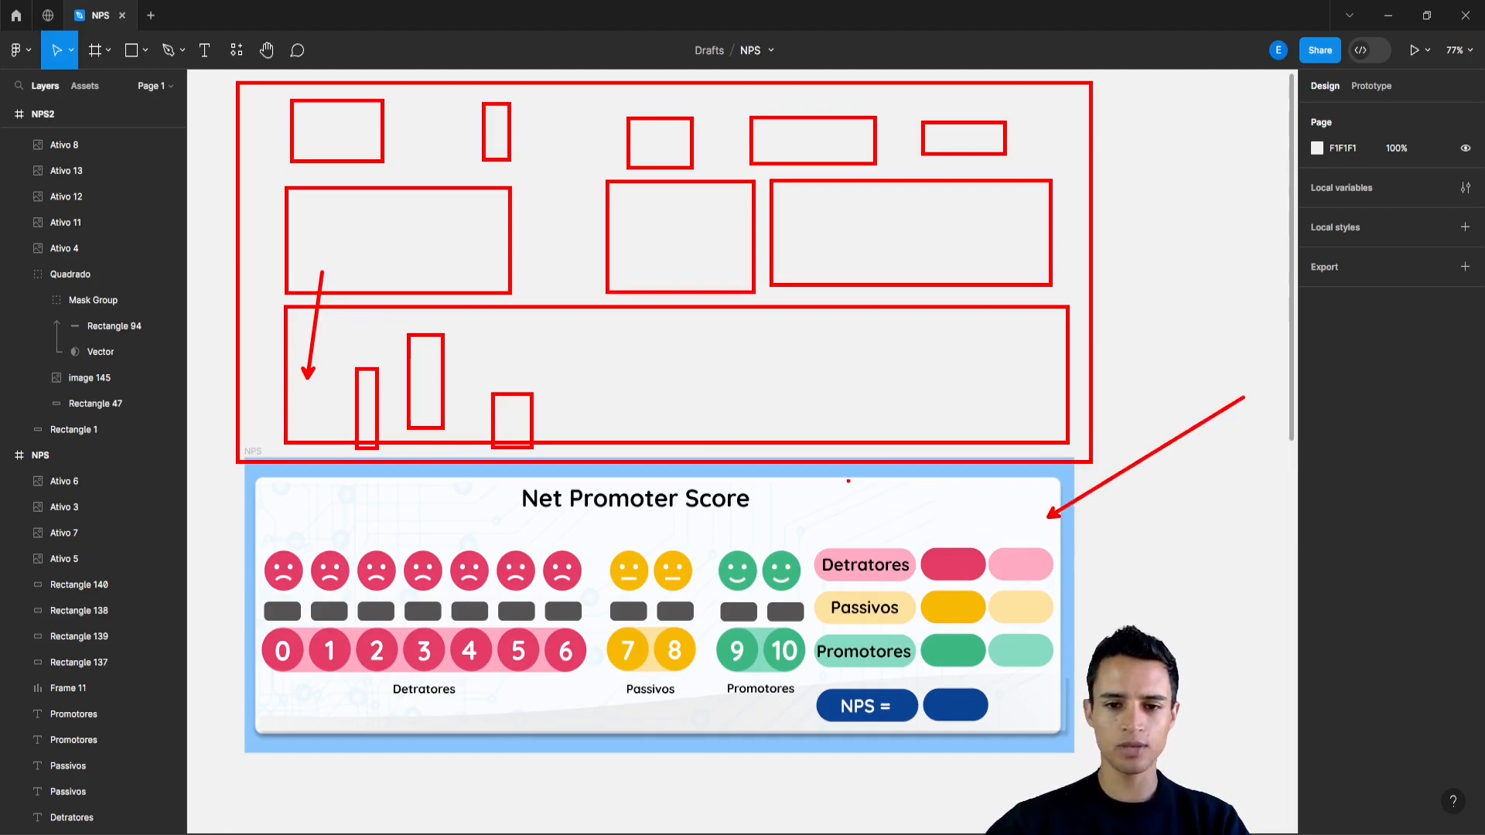
key("Escape")
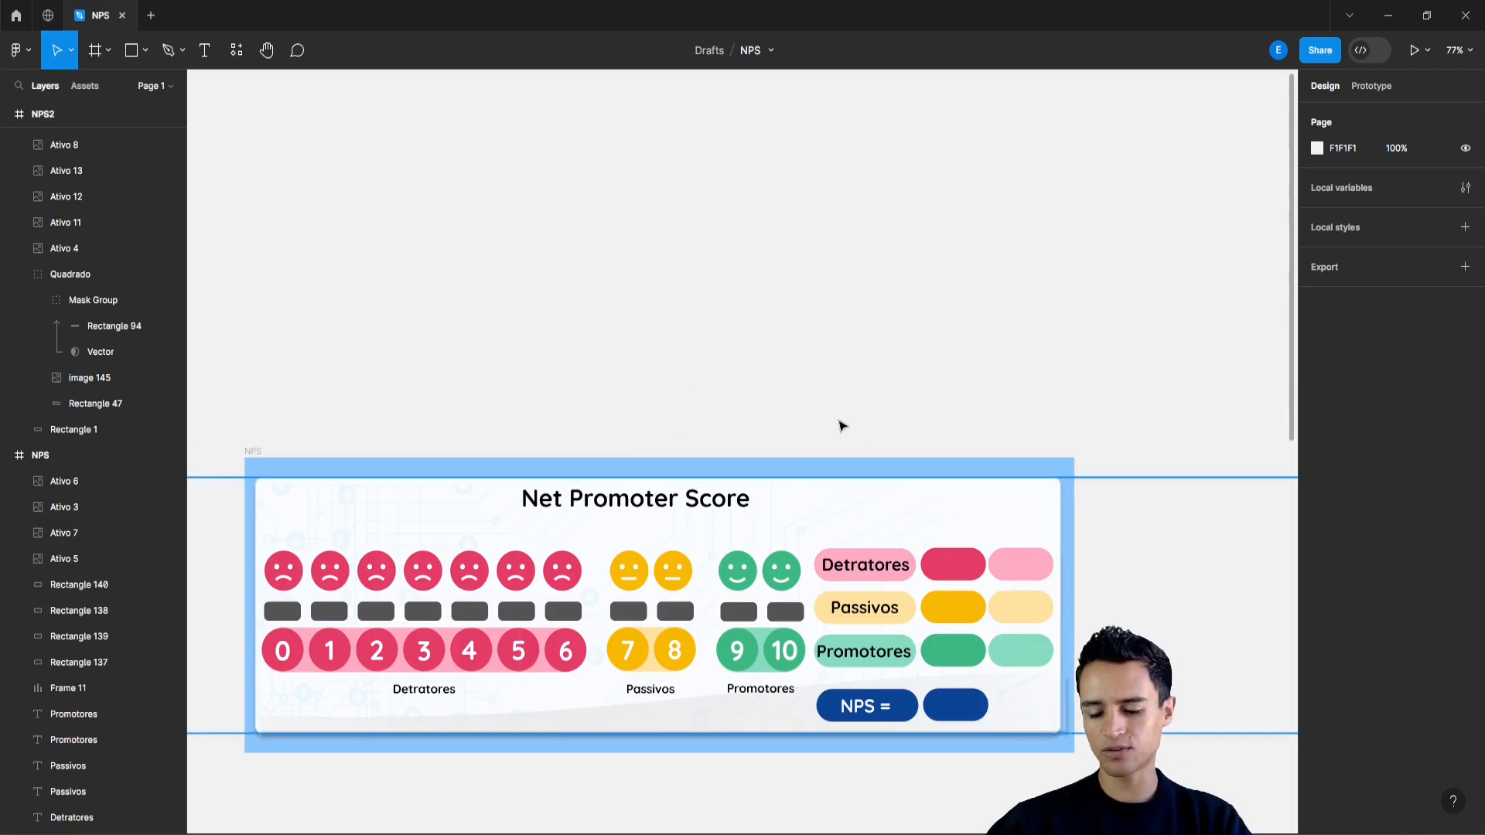
- Switch to Power BI Desktop and delete the relationship between the Consulta1 and Consulta2 tables in the model
left_click(770, 824)
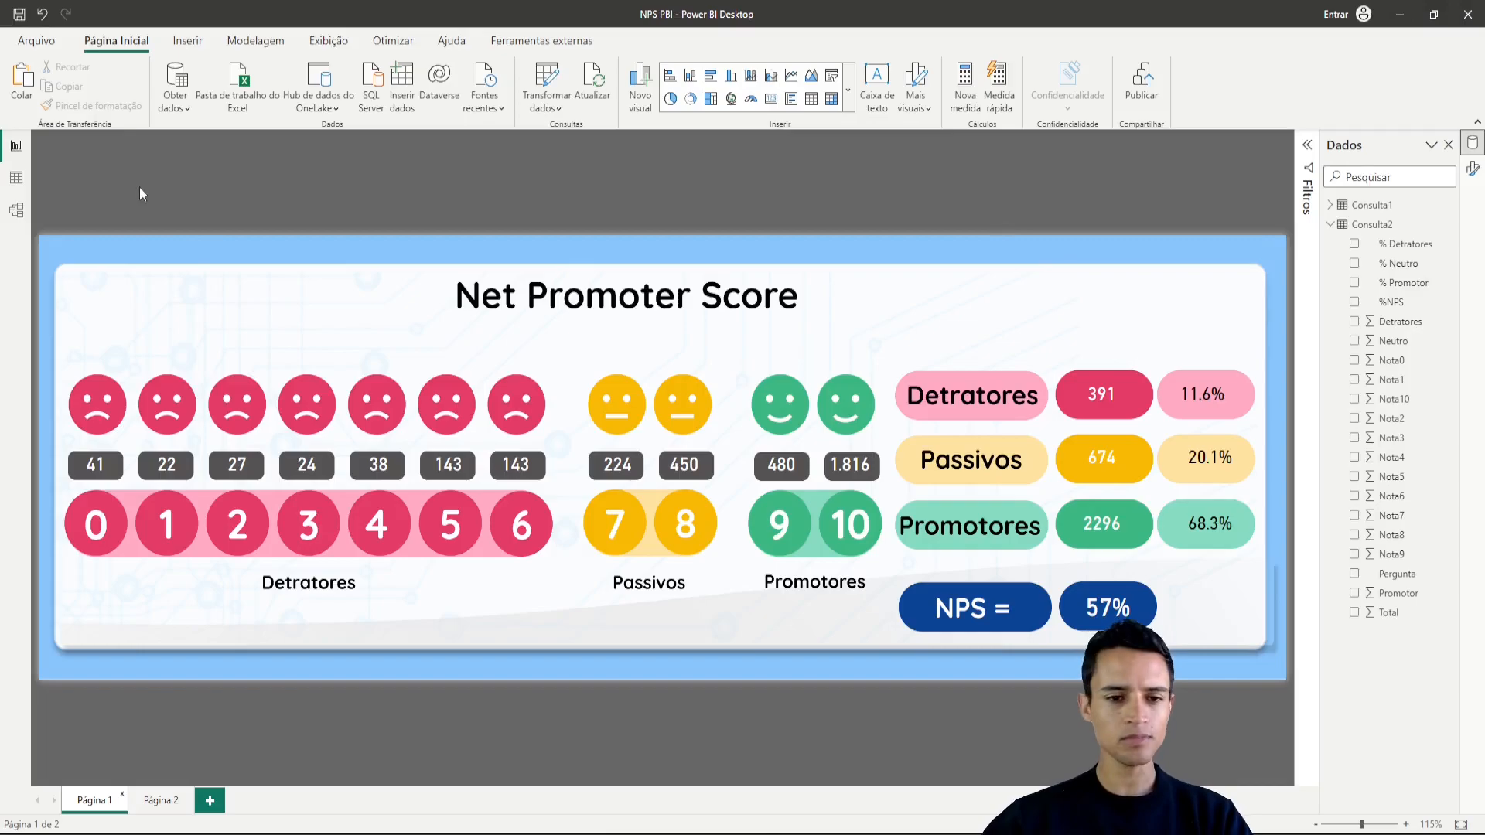
left_click(24, 178)
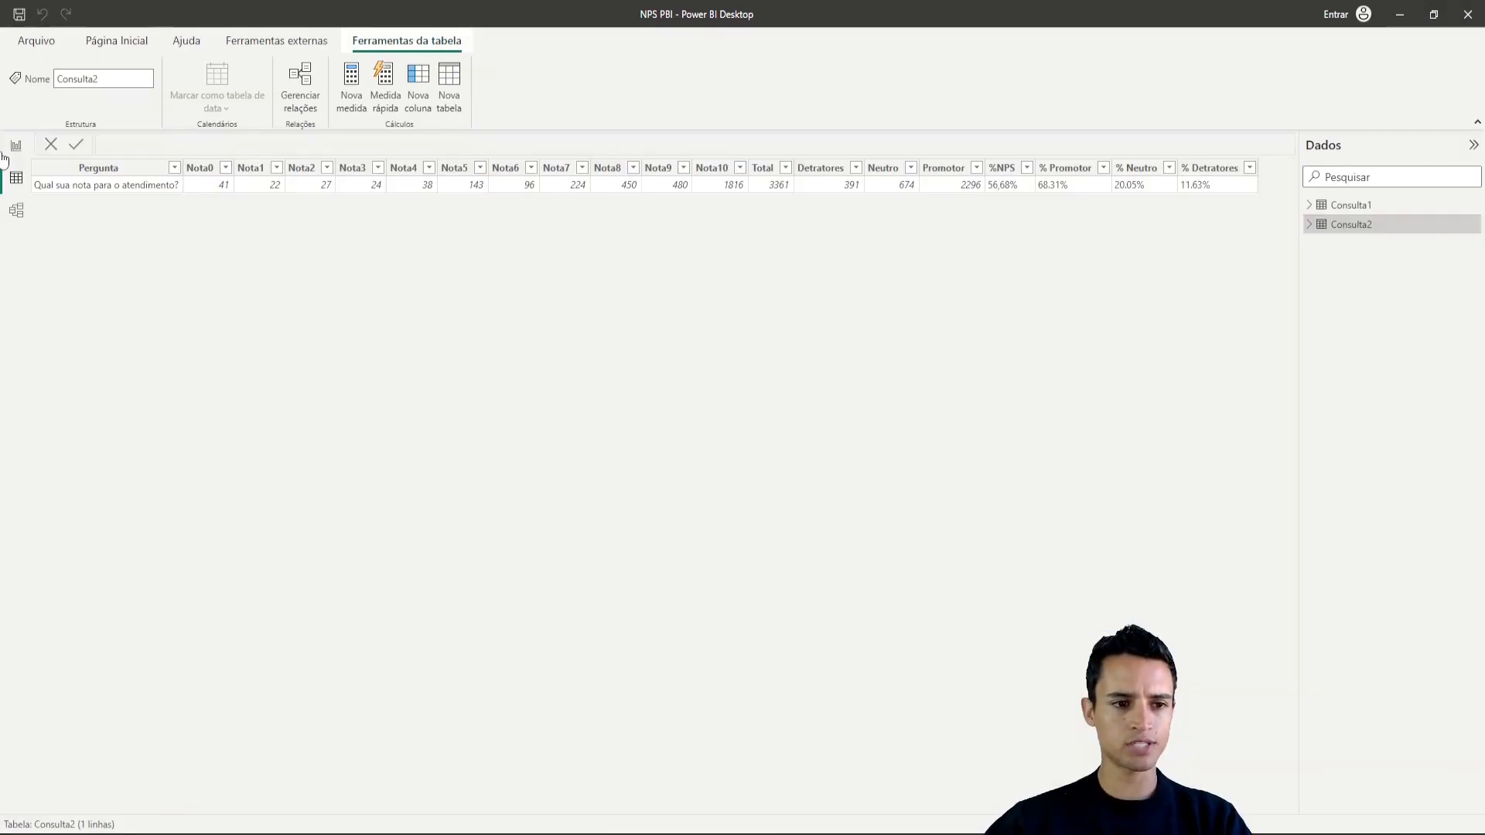
left_click(20, 207)
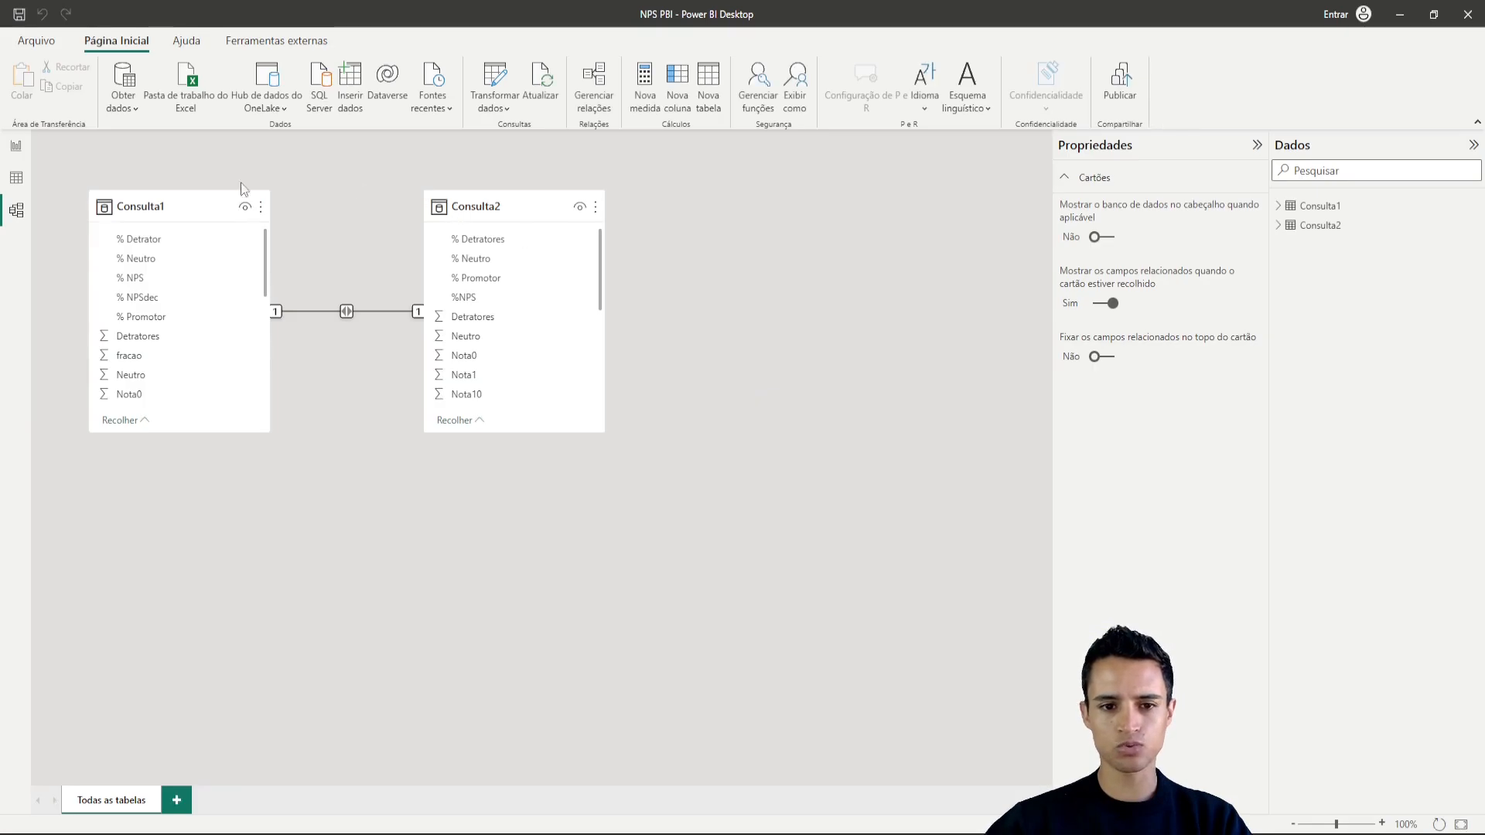
left_click(336, 314)
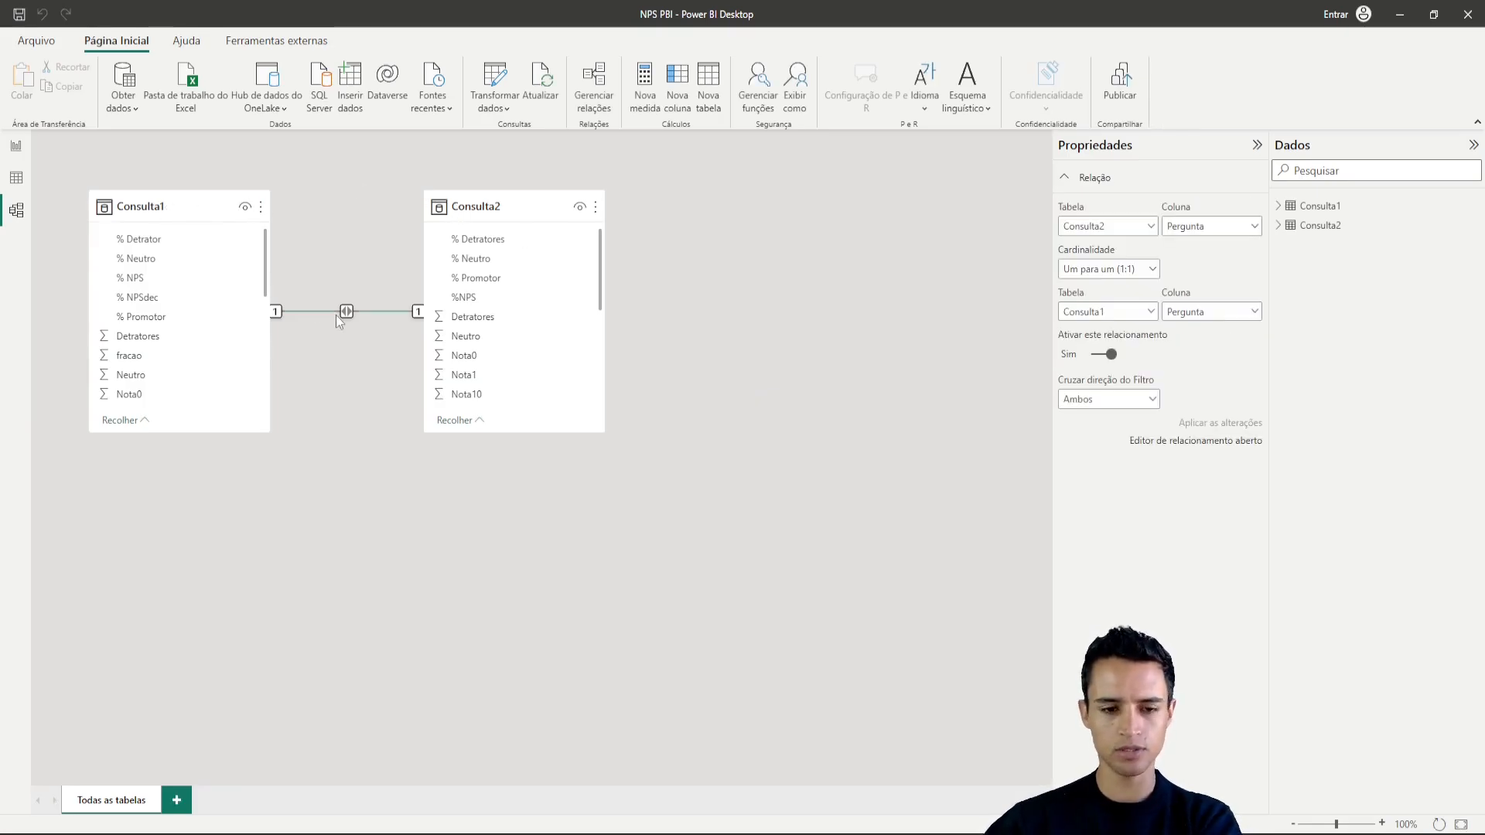
key("Delete")
left_click(820, 456)
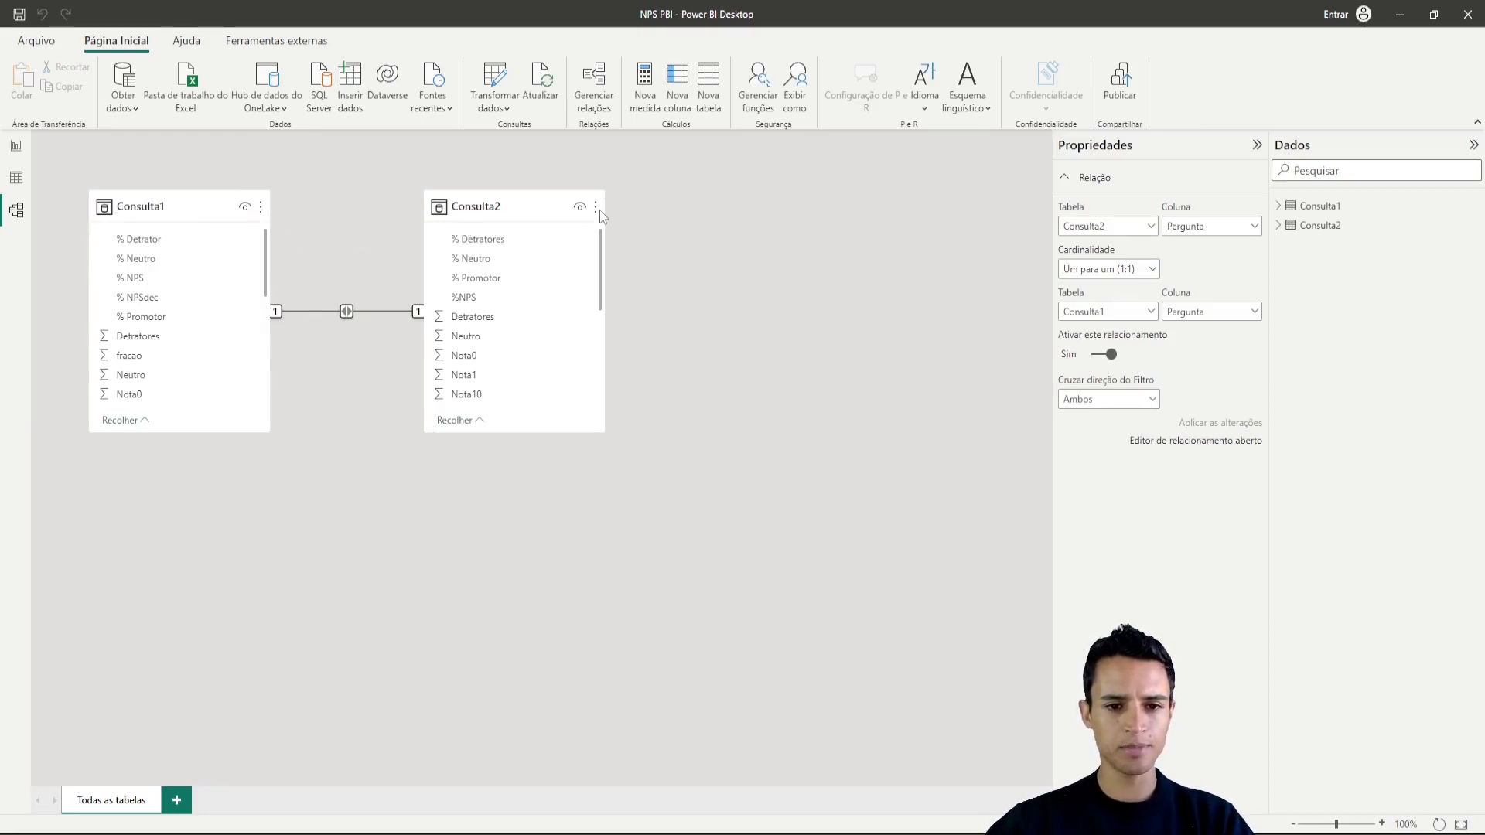
- Rename the Consulta2 table as NPSConsultaCompleta
left_click(603, 258)
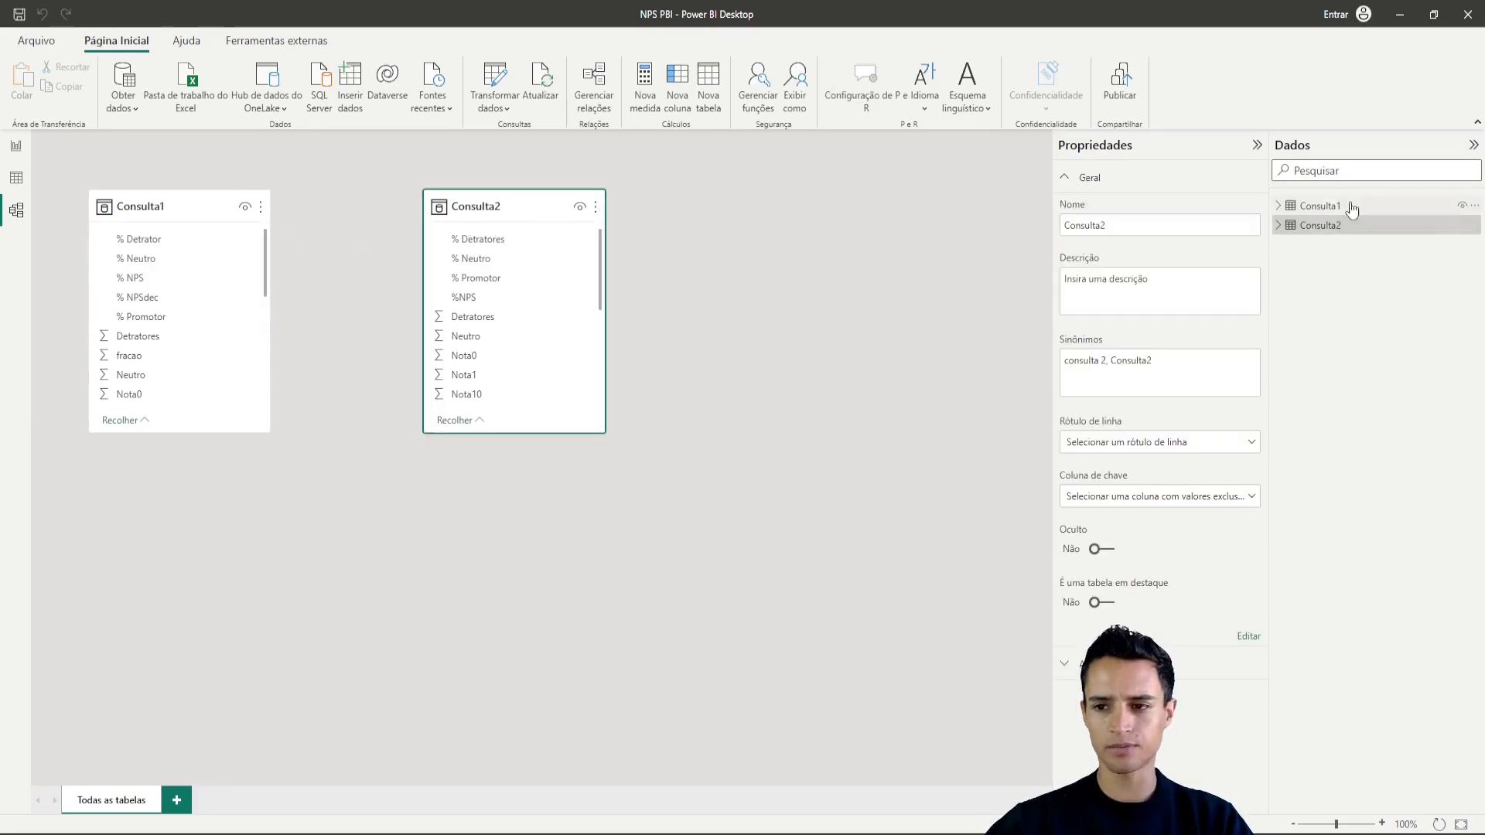
double_click(1122, 225)
type("NPS Comple")
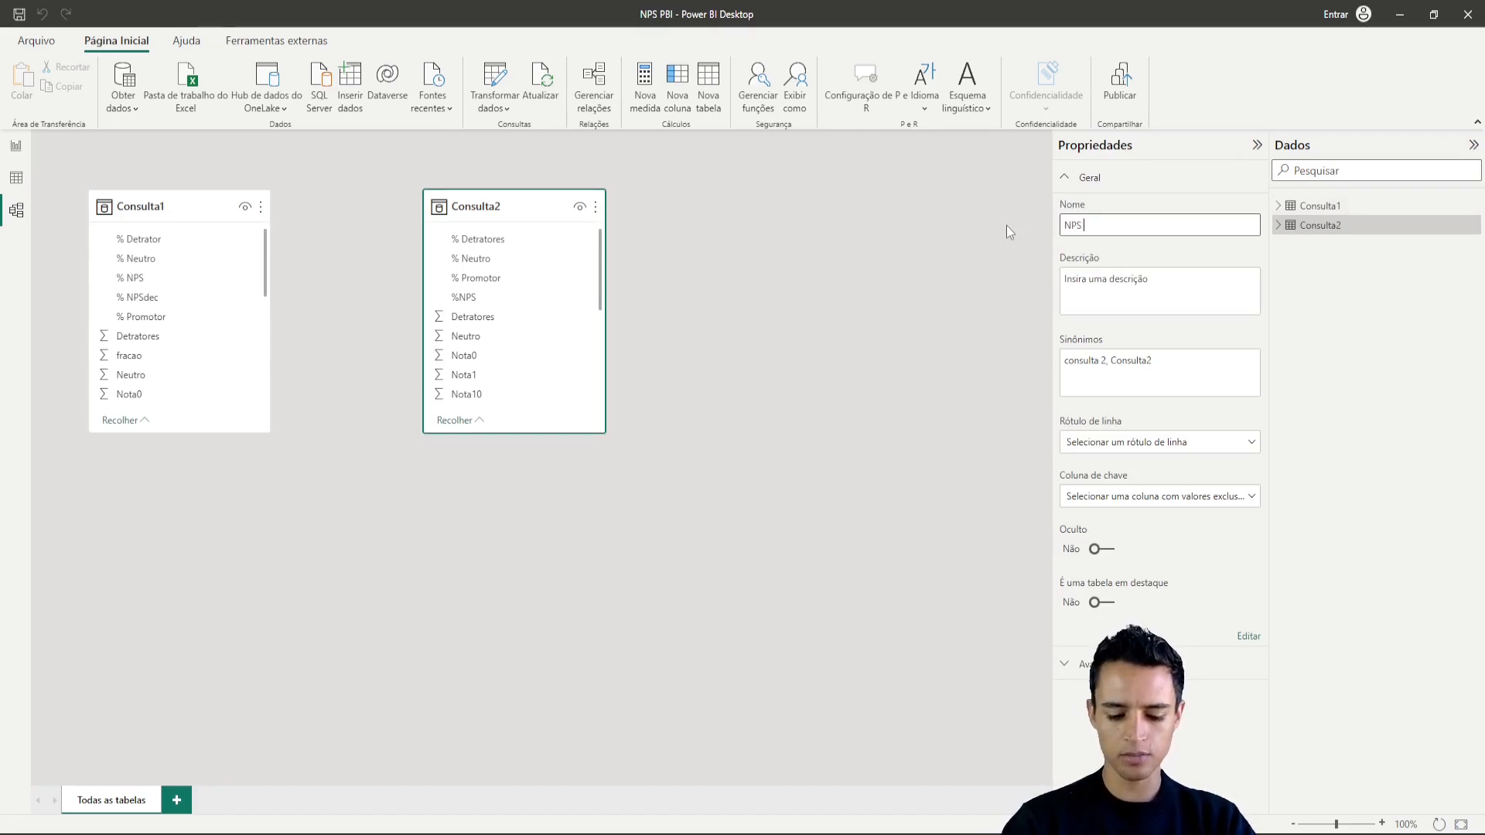
key("BackSpace")
key("BackSpace")
key("BackSpace")
key("BackSpace")
key("BackSpace")
key("BackSpace")
key("BackSpace")
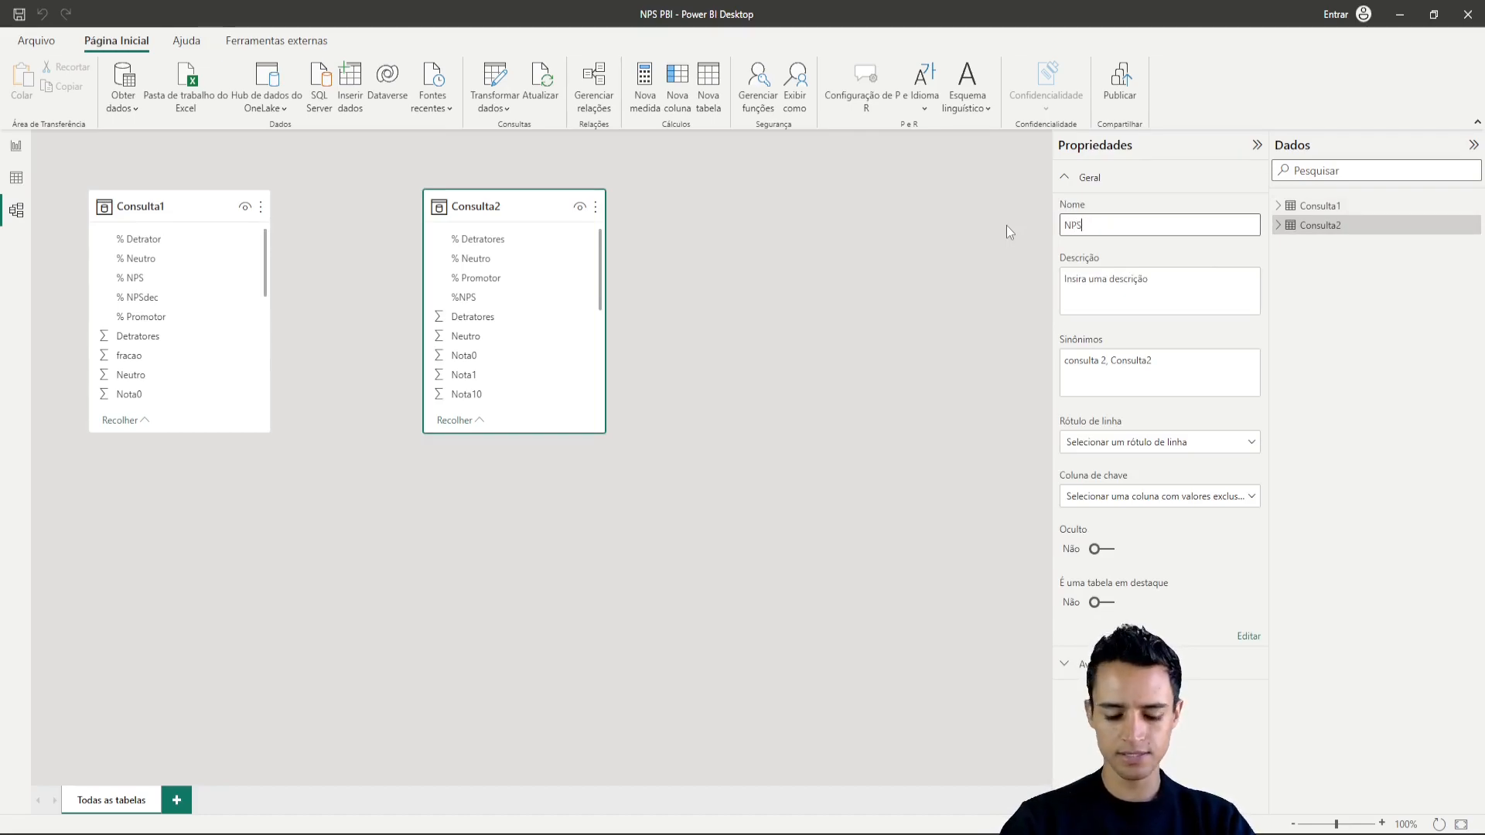
type("ConsultaC")
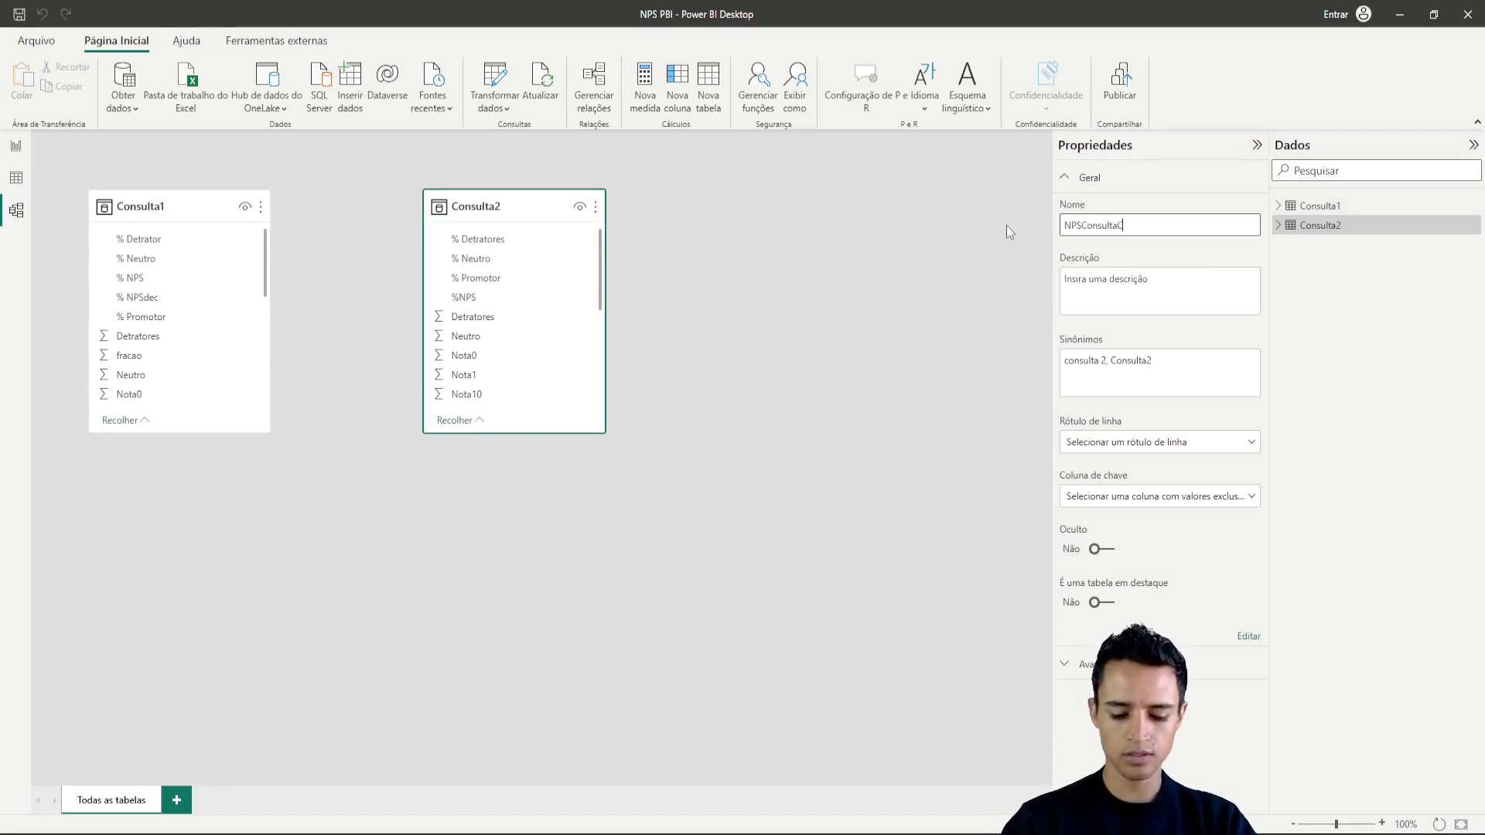
type("ompleta")
key("Return")
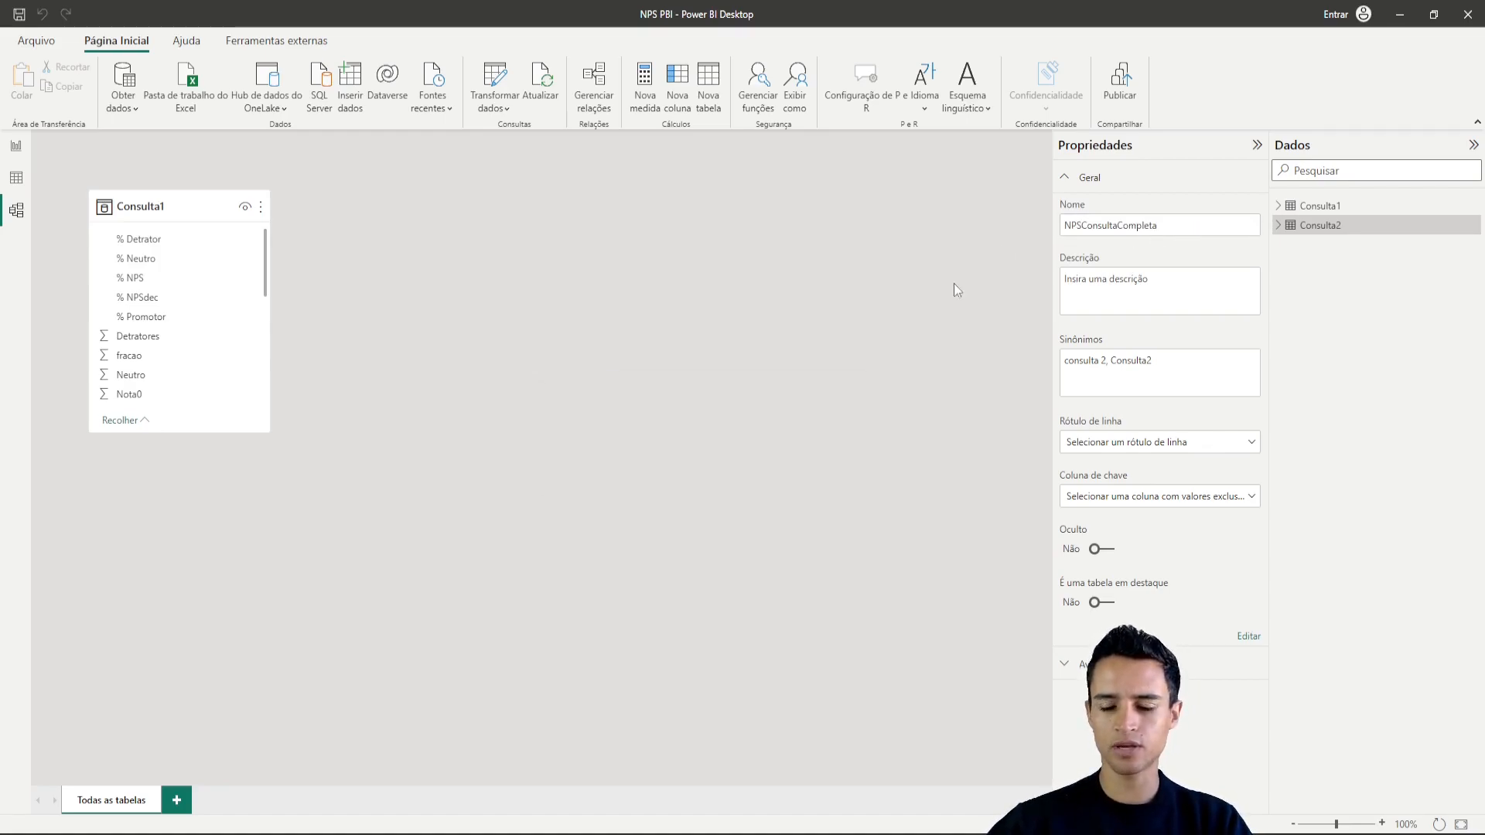
- Edit the NPSConsultaCompleta query, open the settings of its Fonte step and select the whole SQL statement
left_click(596, 210)
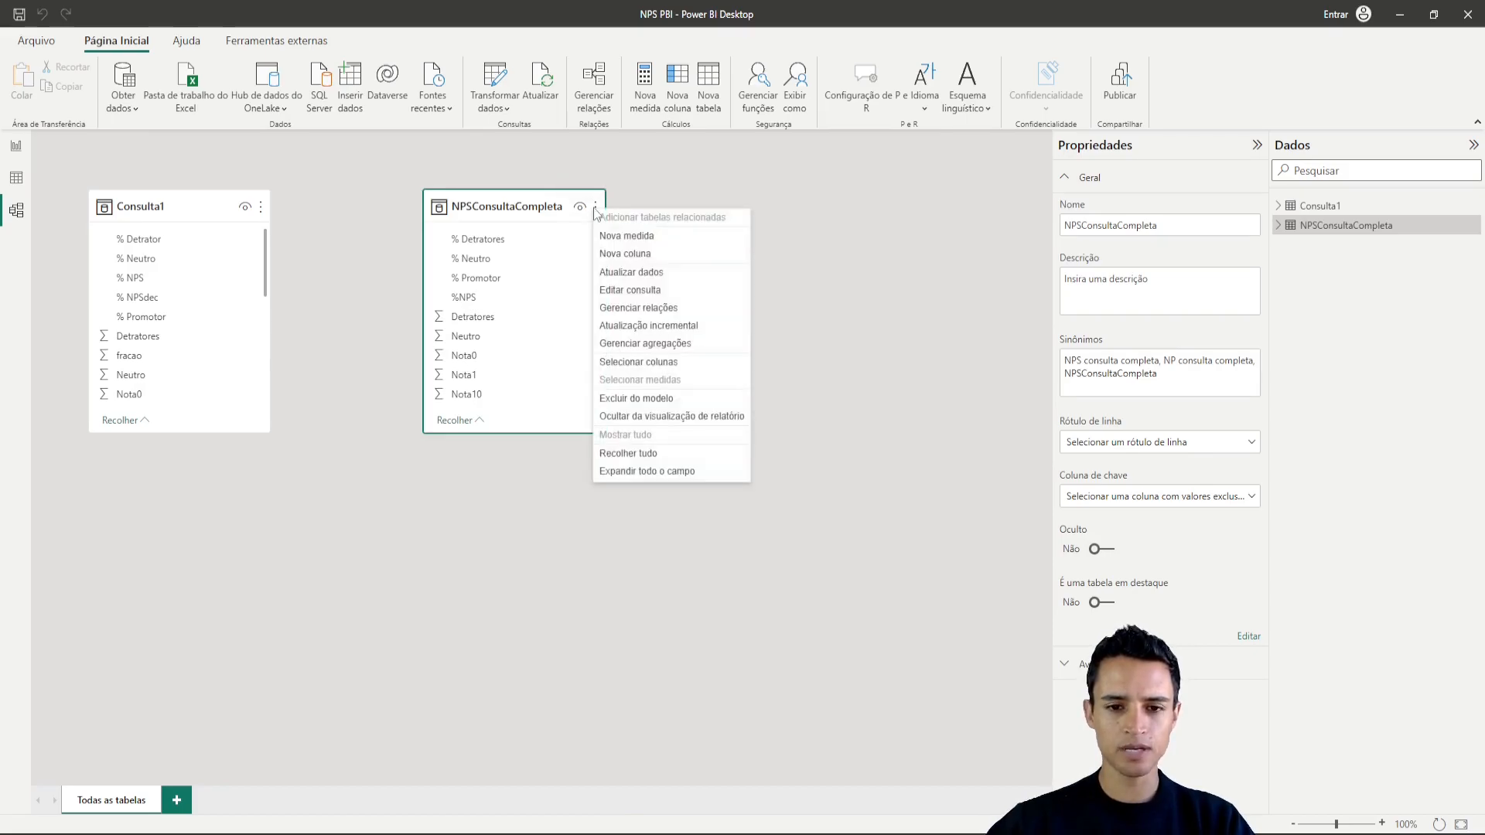
left_click(663, 296)
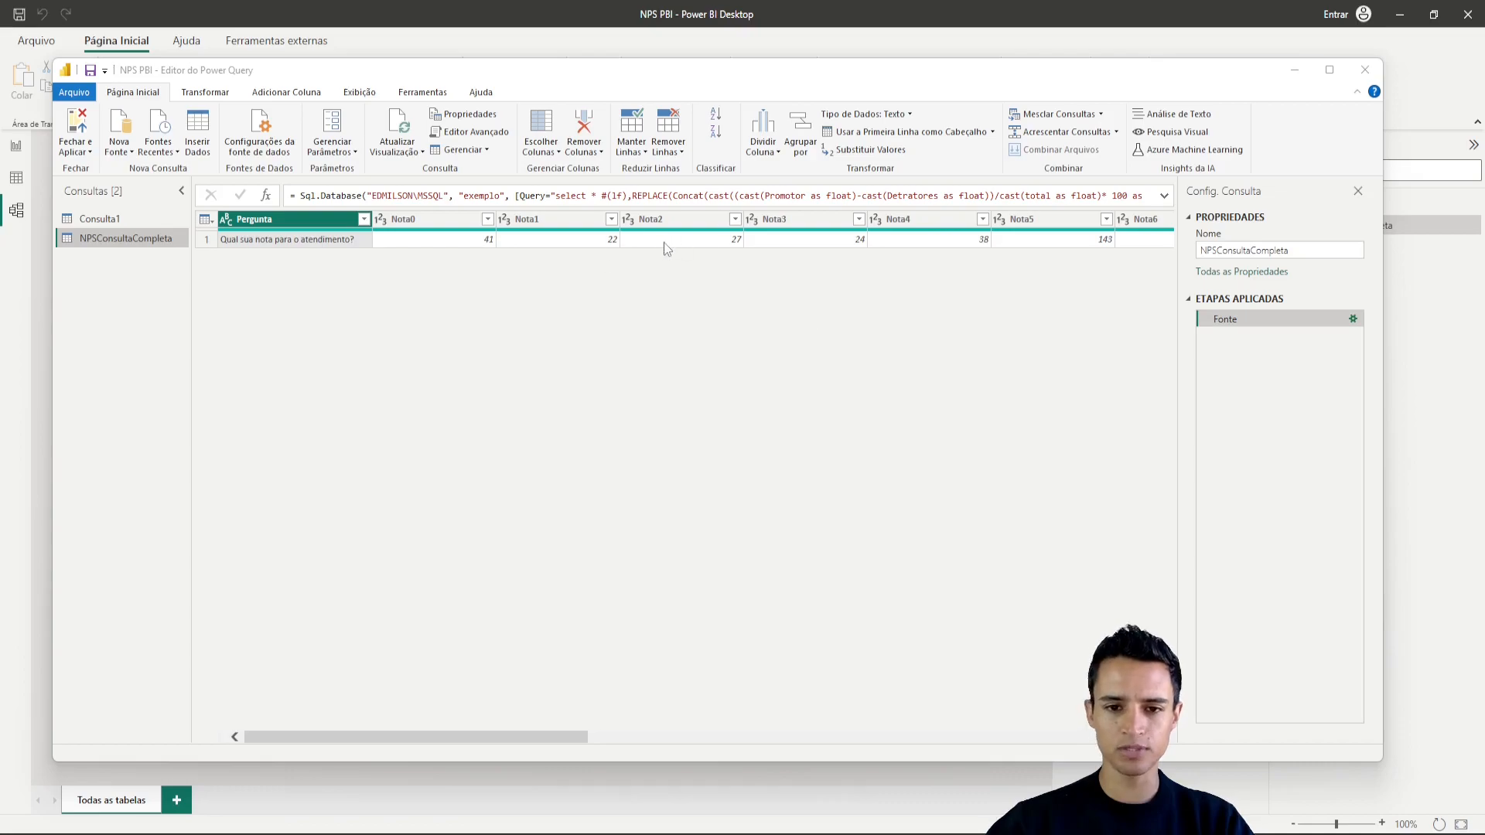
left_click_drag(858, 226, 789, 350)
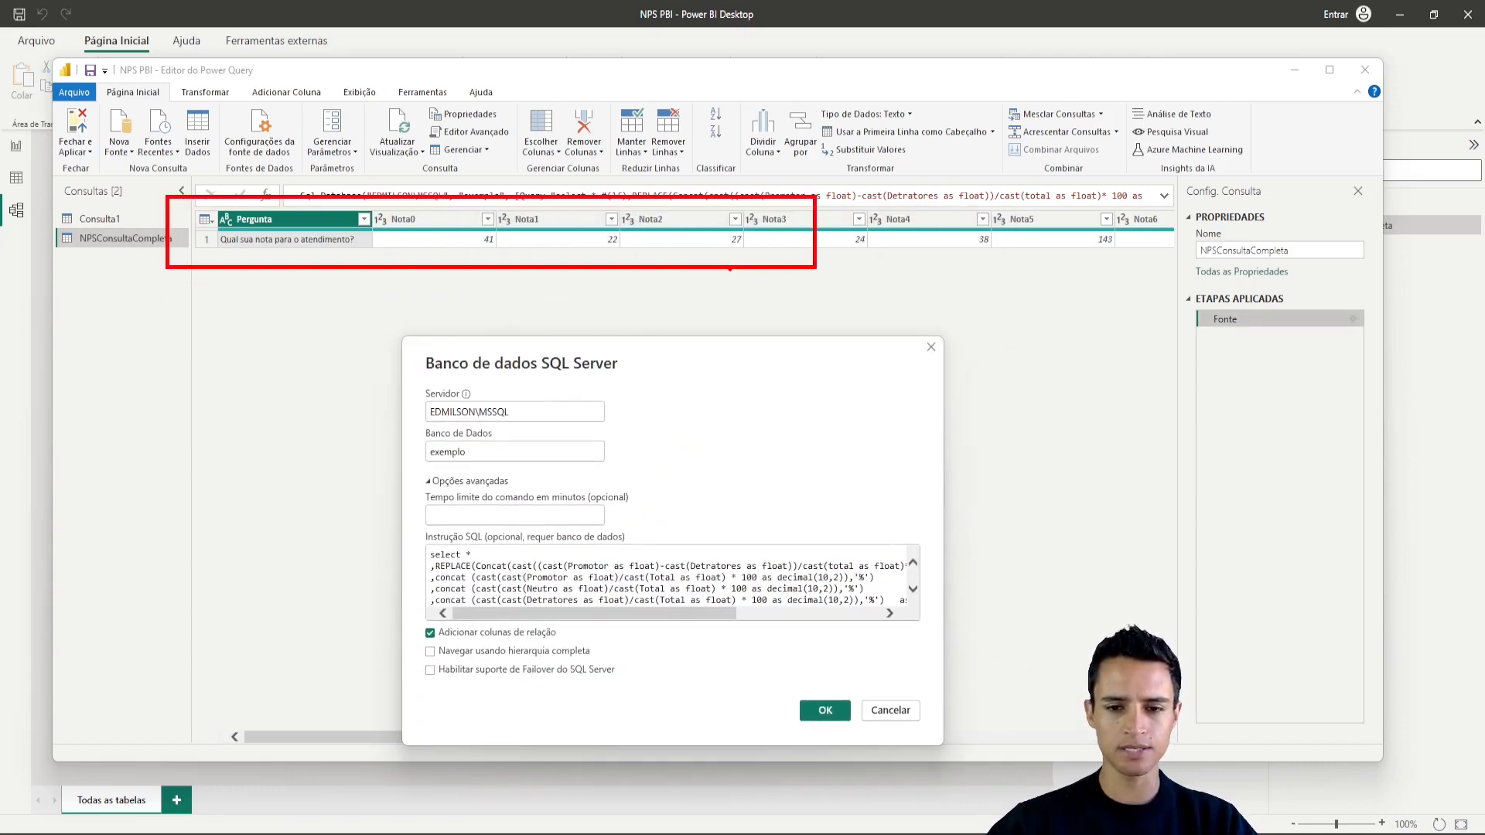
left_click_drag(186, 530, 225, 534)
left_click_drag(219, 549, 244, 552)
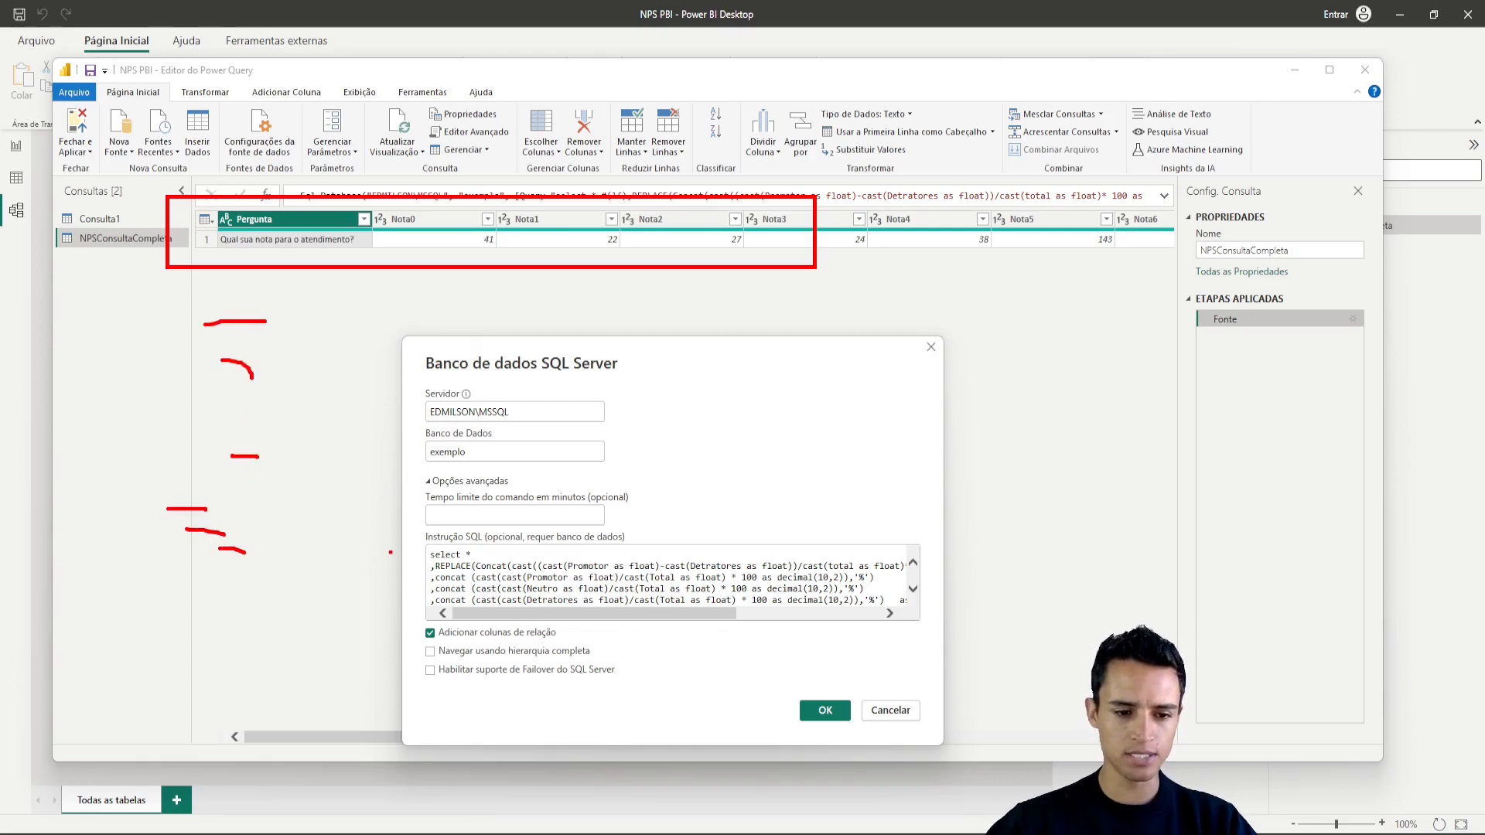
key("Escape")
left_click_drag(719, 373, 771, 194)
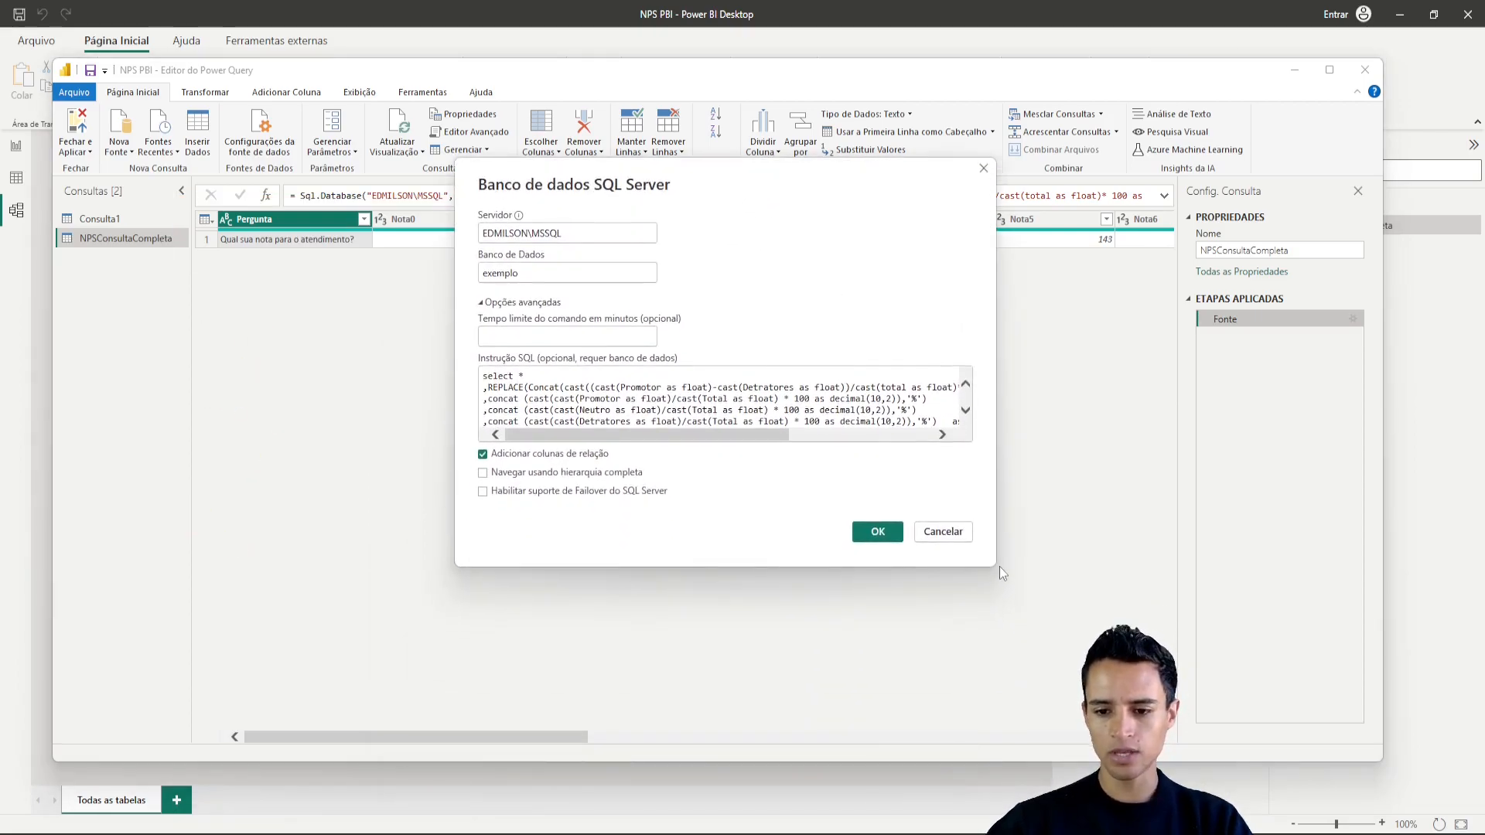
left_click(833, 416)
key("ctrl+a")
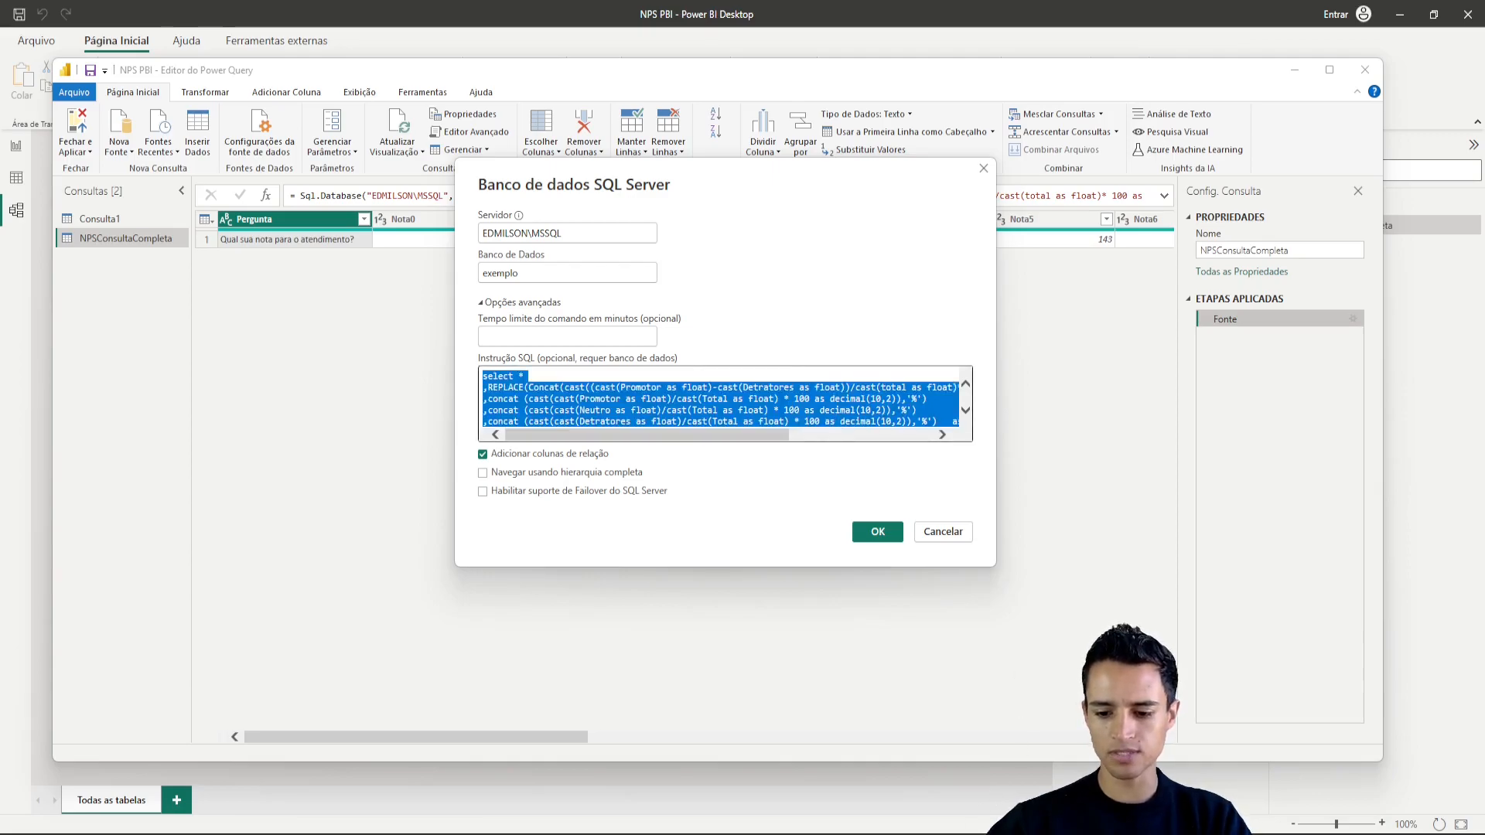
- Switch to SQL Server Management Studio and examine the full NPS.sql query, from the percentage columns down to the grouped score counts
key("alt+Tab")
left_click(816, 353)
scroll(817, 354, "up", 3)
left_click(889, 264)
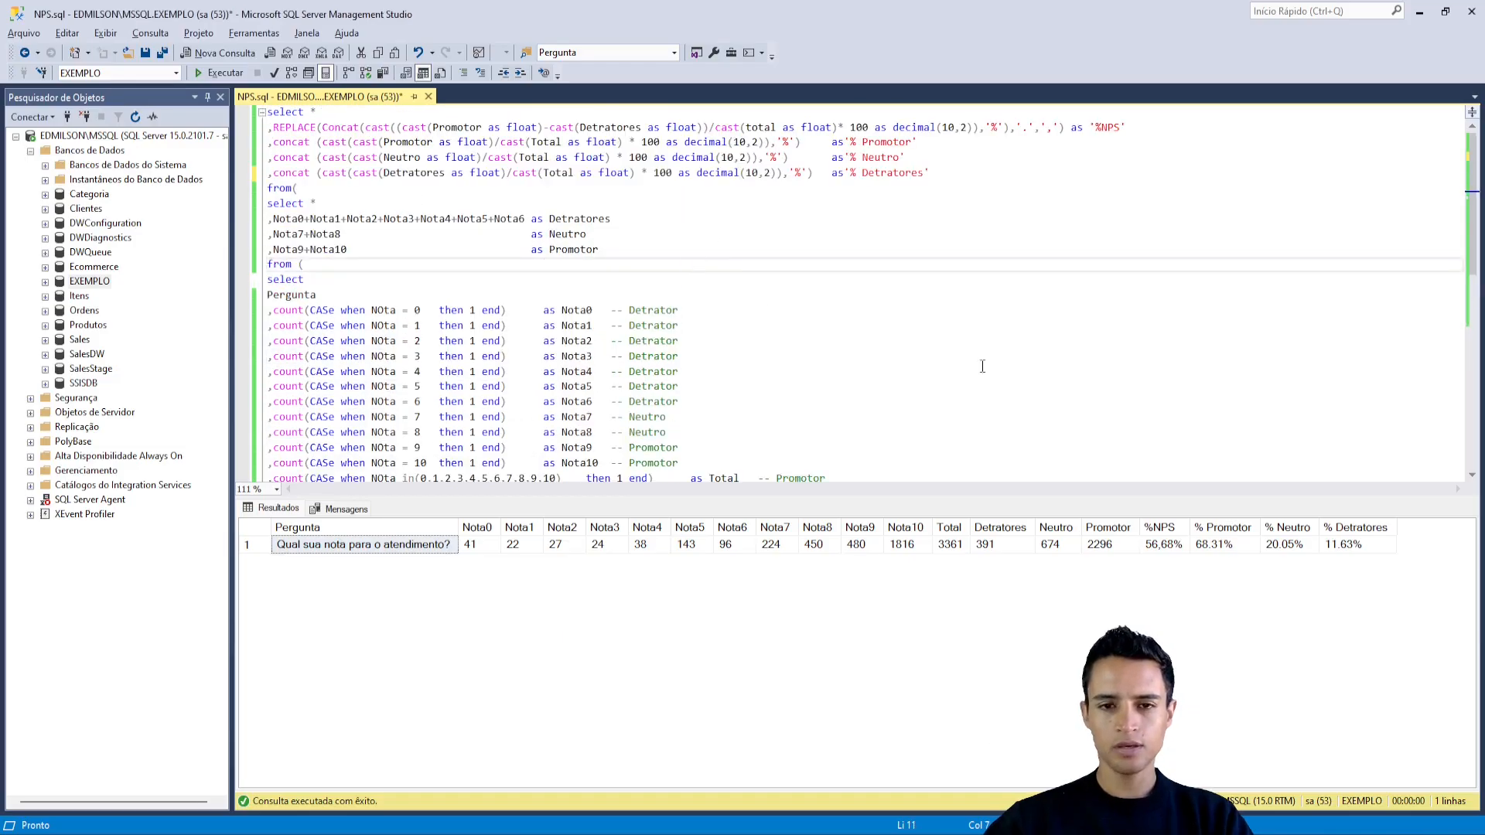
scroll(863, 349, "down", 3)
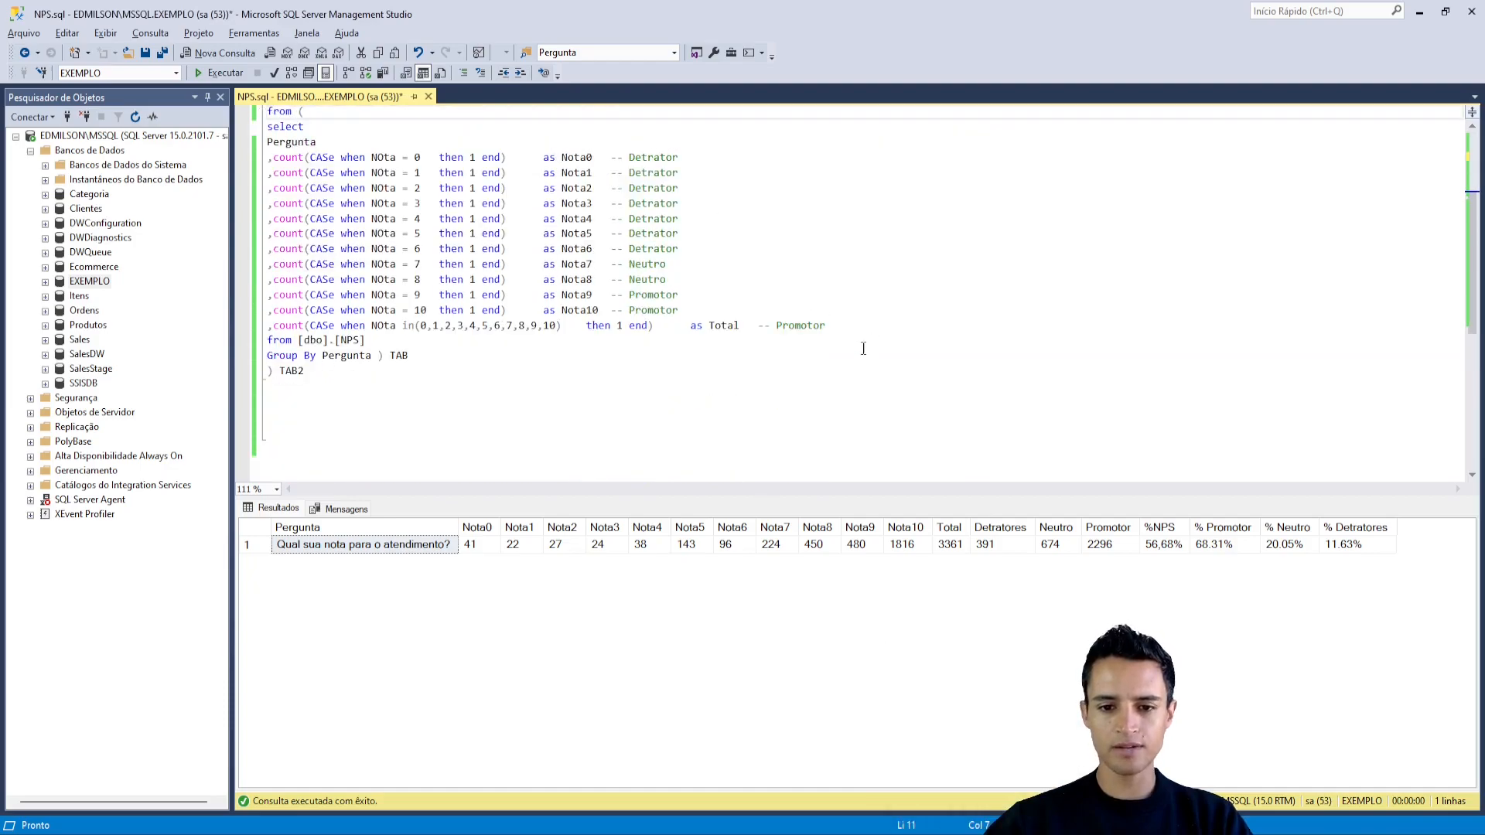
left_click_drag(863, 349, 267, 112)
scroll(659, 350, "down", 3)
left_click(486, 325)
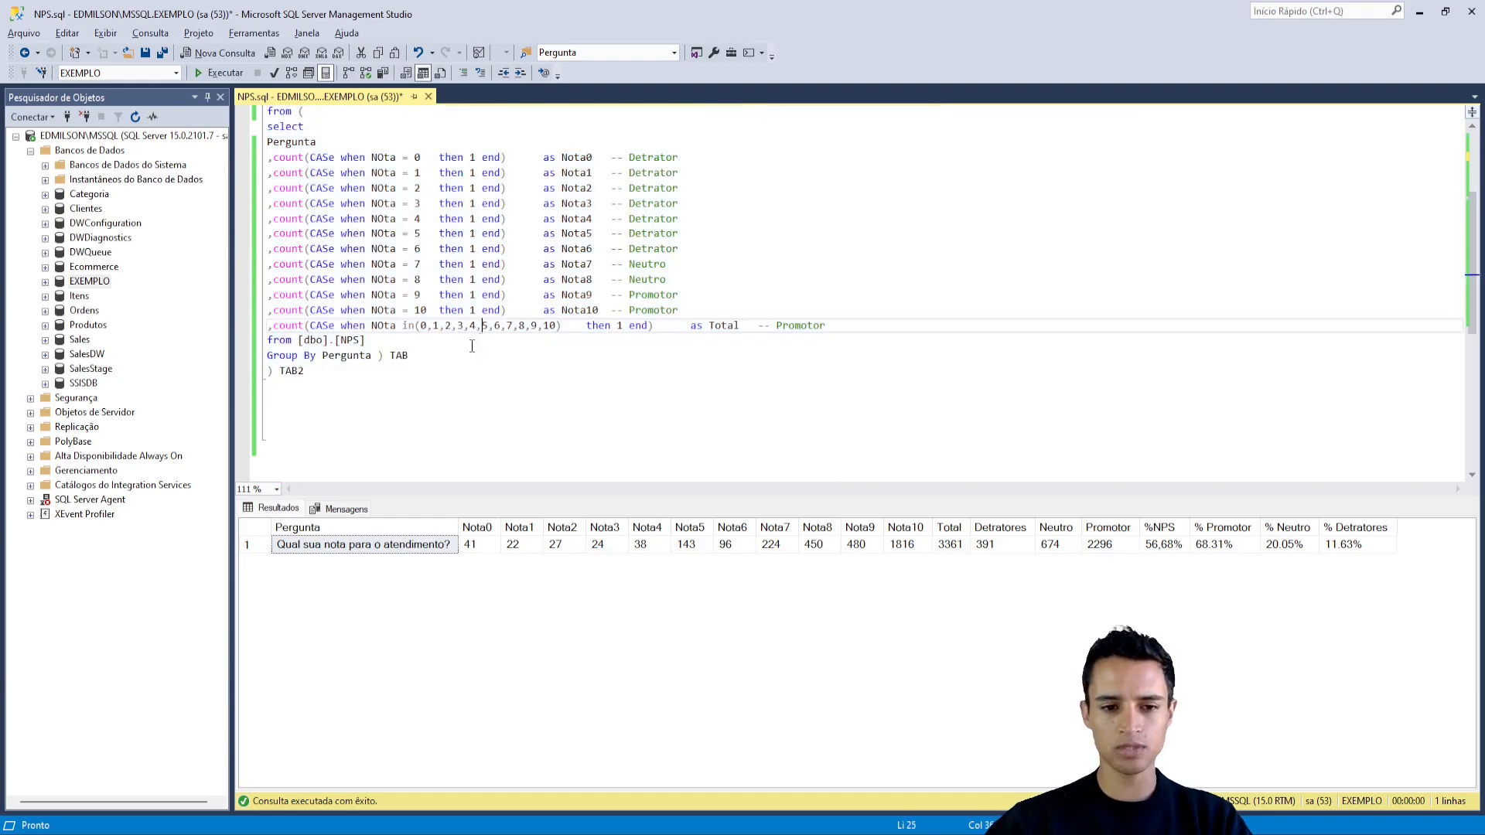
scroll(740, 380, "up", 3)
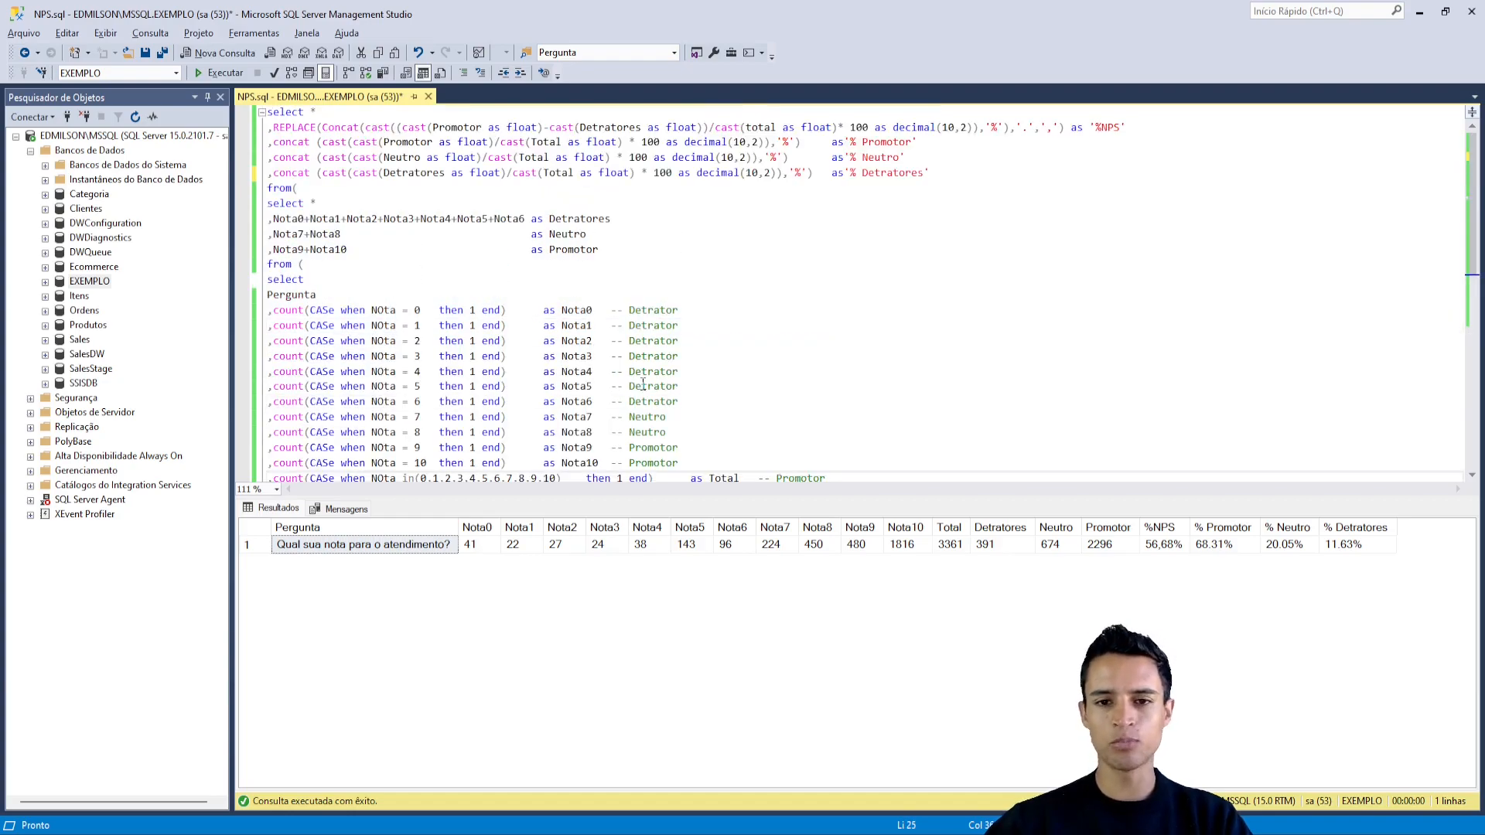
scroll(325, 310, "down", 3)
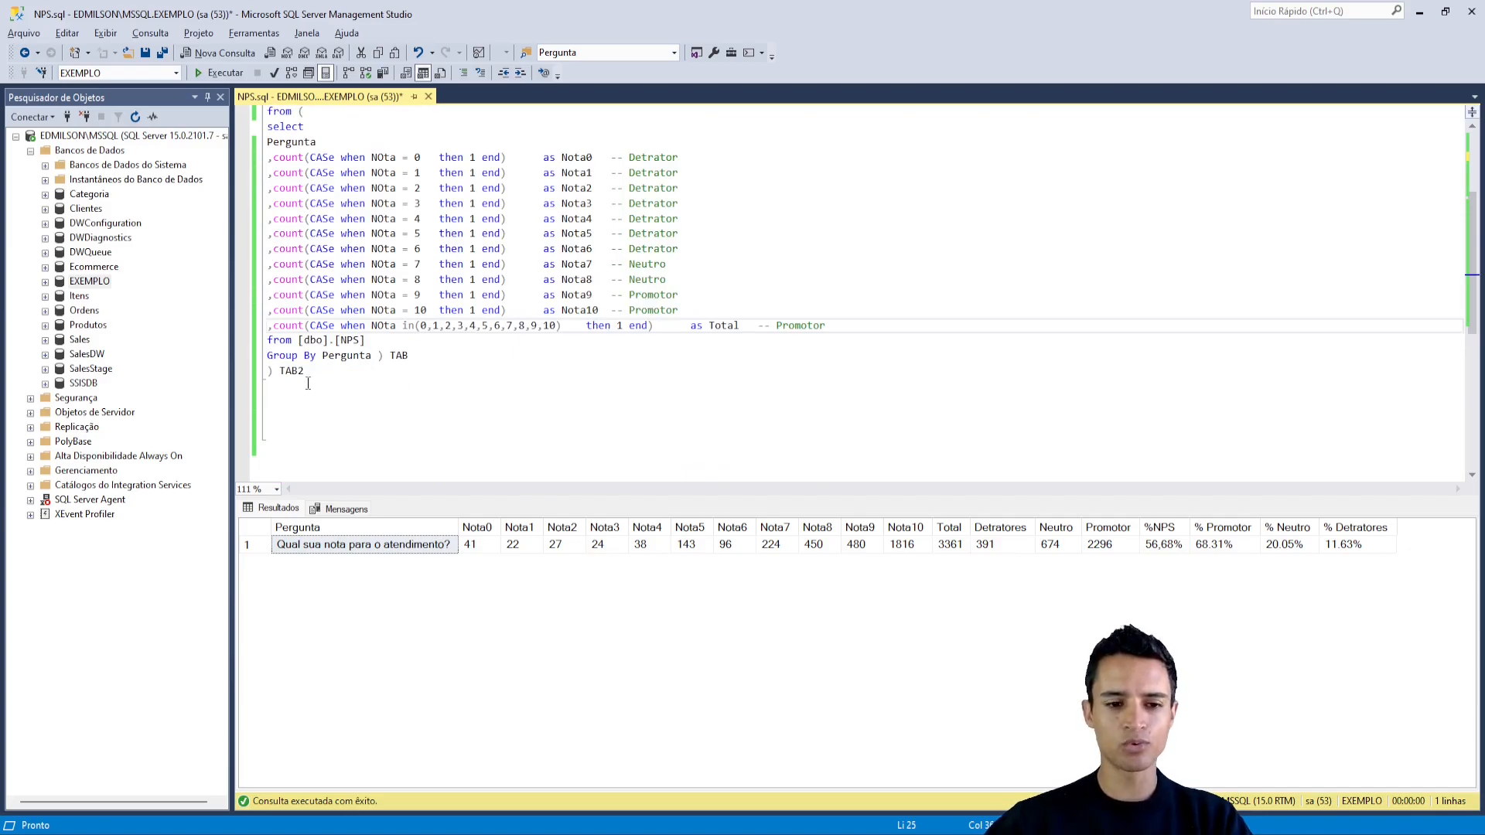
left_click(341, 383)
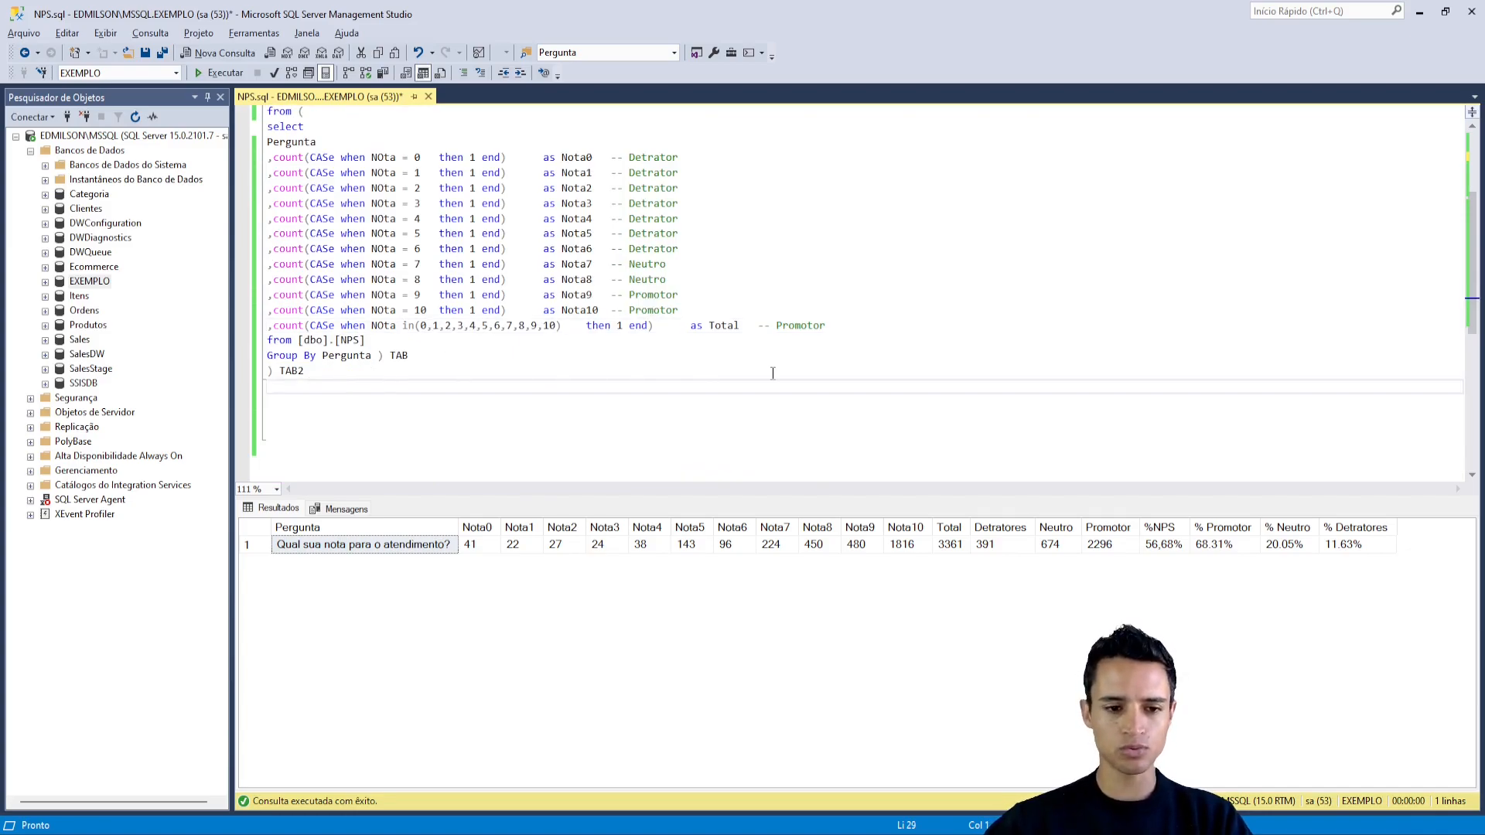
- Switch to Visual Studio and examine the Excel-to-OLE DB data flow inside Tarefa Fluxo de Dados 1 of Package3.dtsx
key("alt+Tab")
left_click(688, 183)
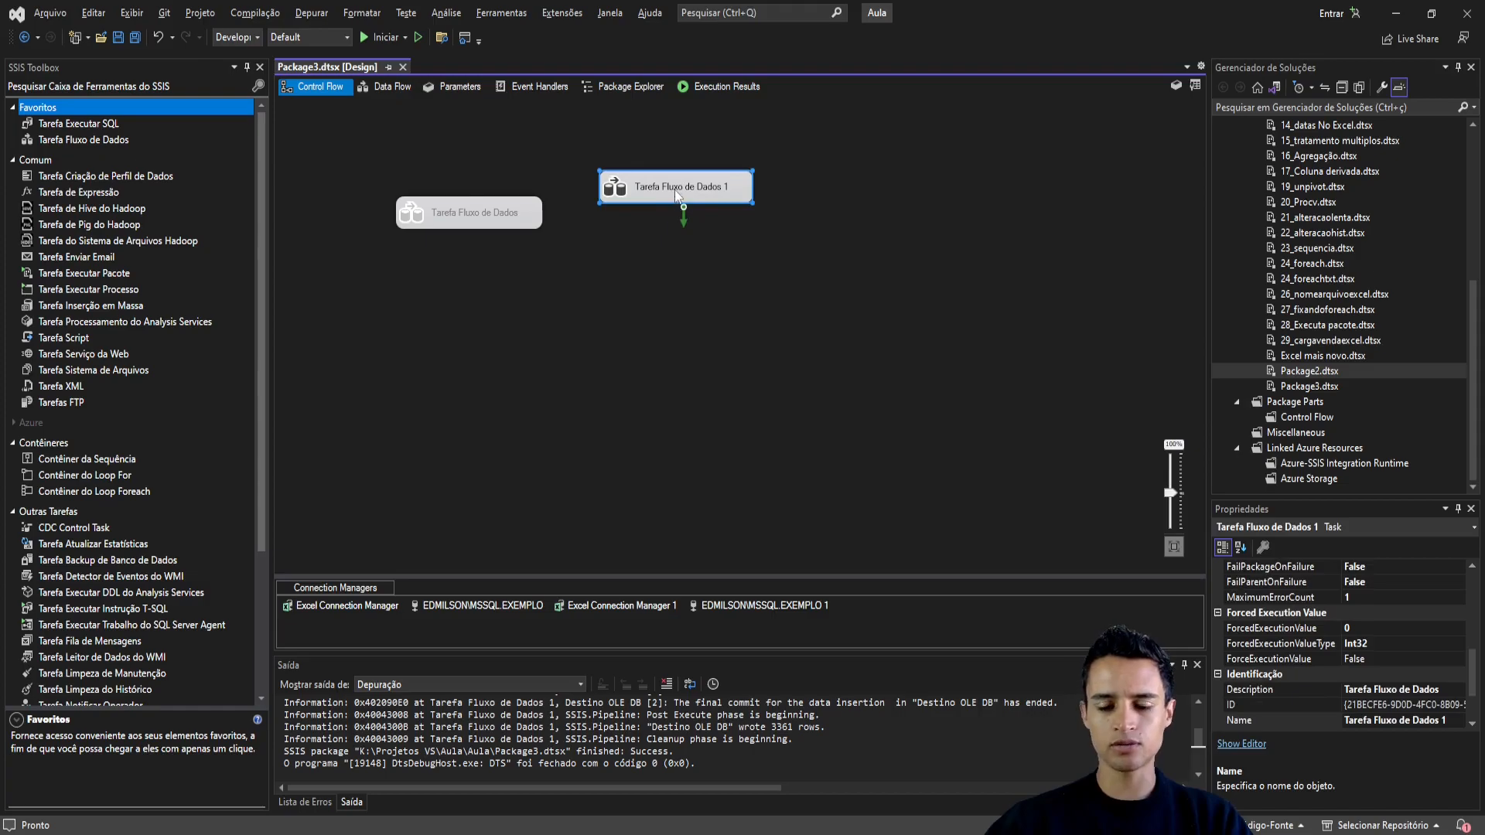
left_click_drag(675, 189, 697, 232)
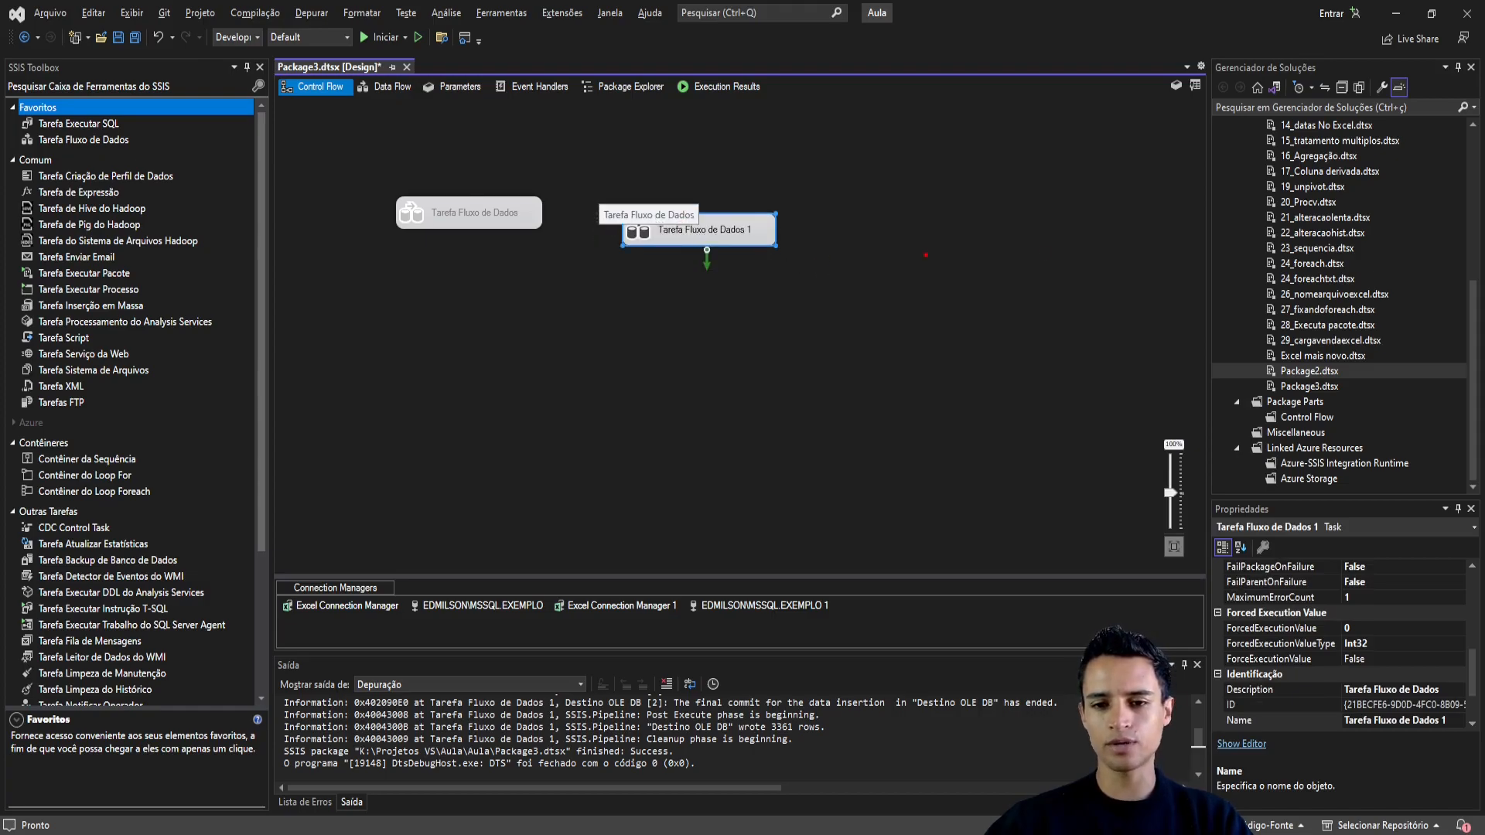
double_click(723, 229)
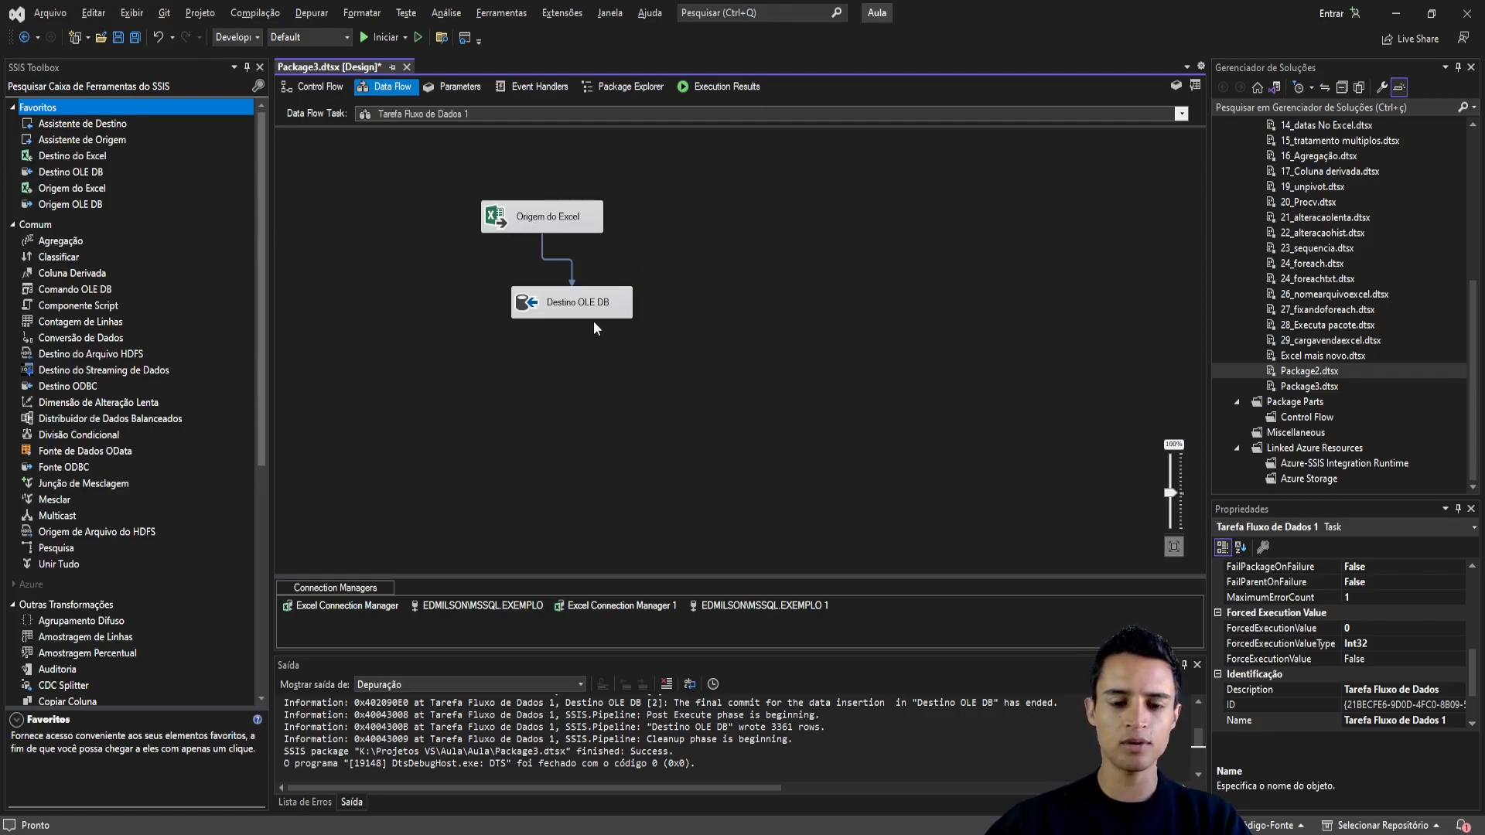
left_click(320, 87)
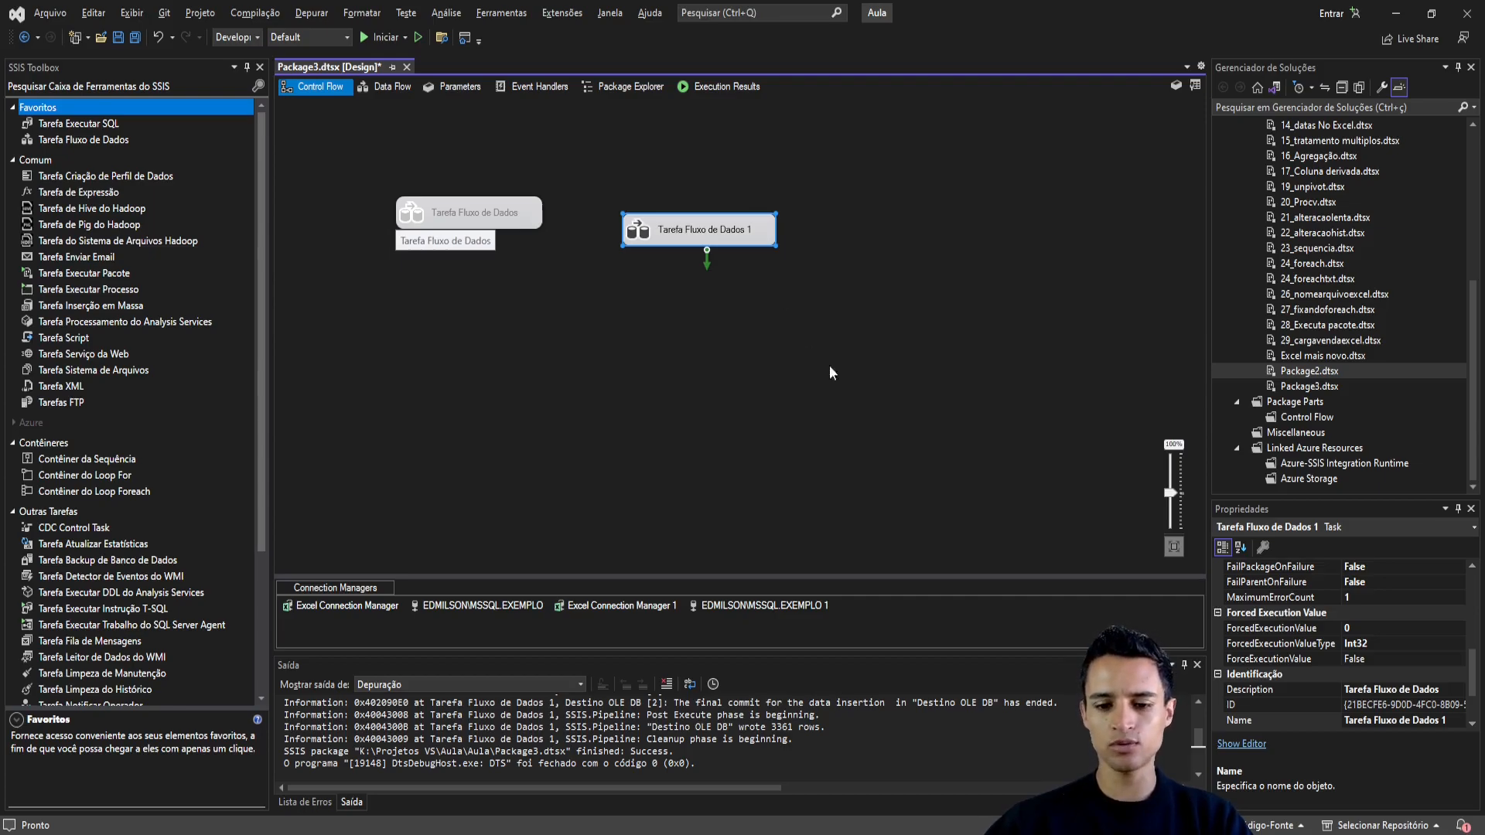
- Switch to SQL Server Management Studio and select the whole NPS.sql query, including both nested subqueries, to review it
left_click(791, 308)
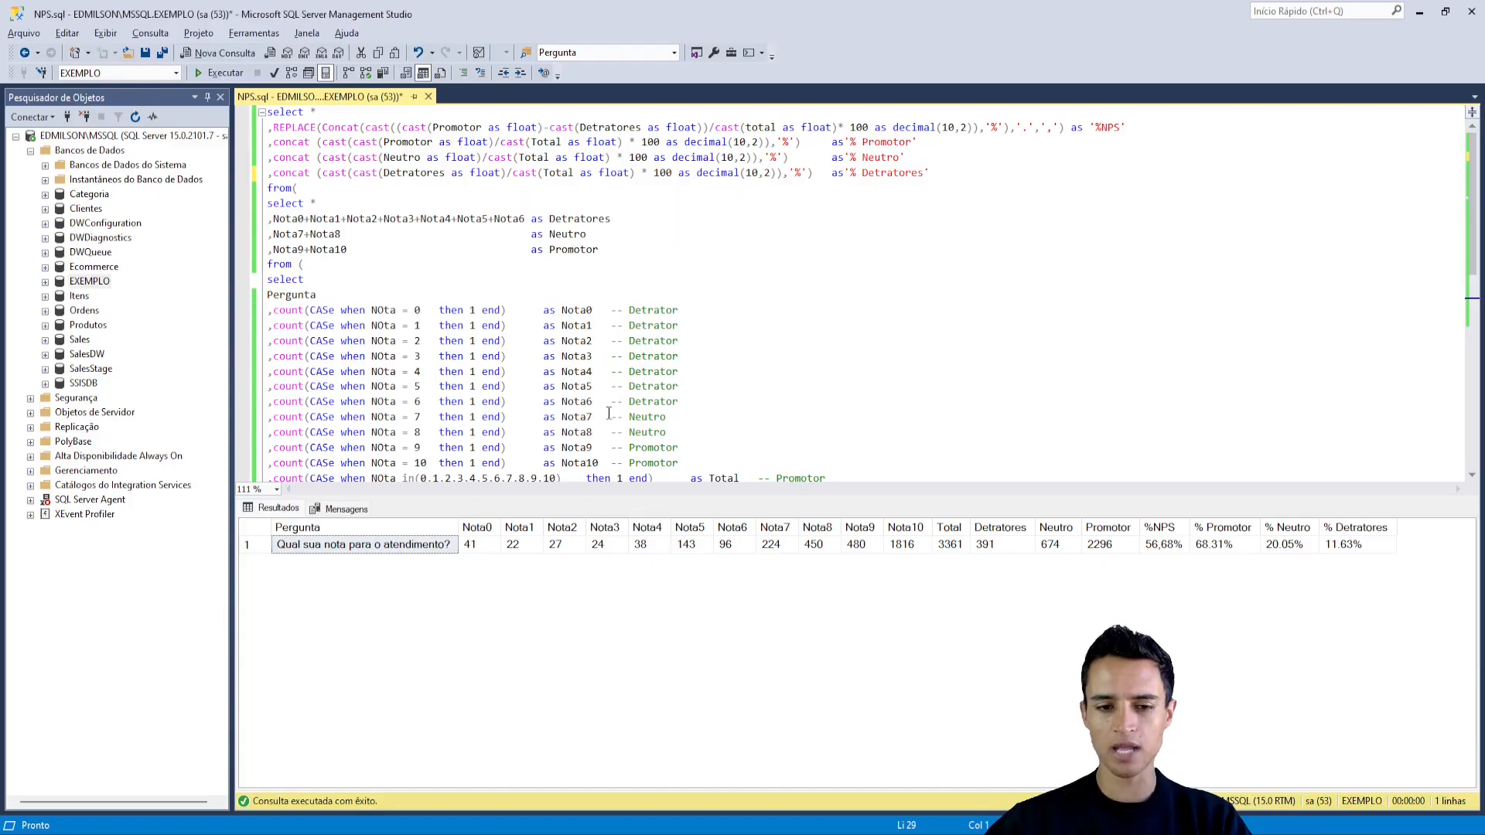
scroll(774, 348, "down", 6)
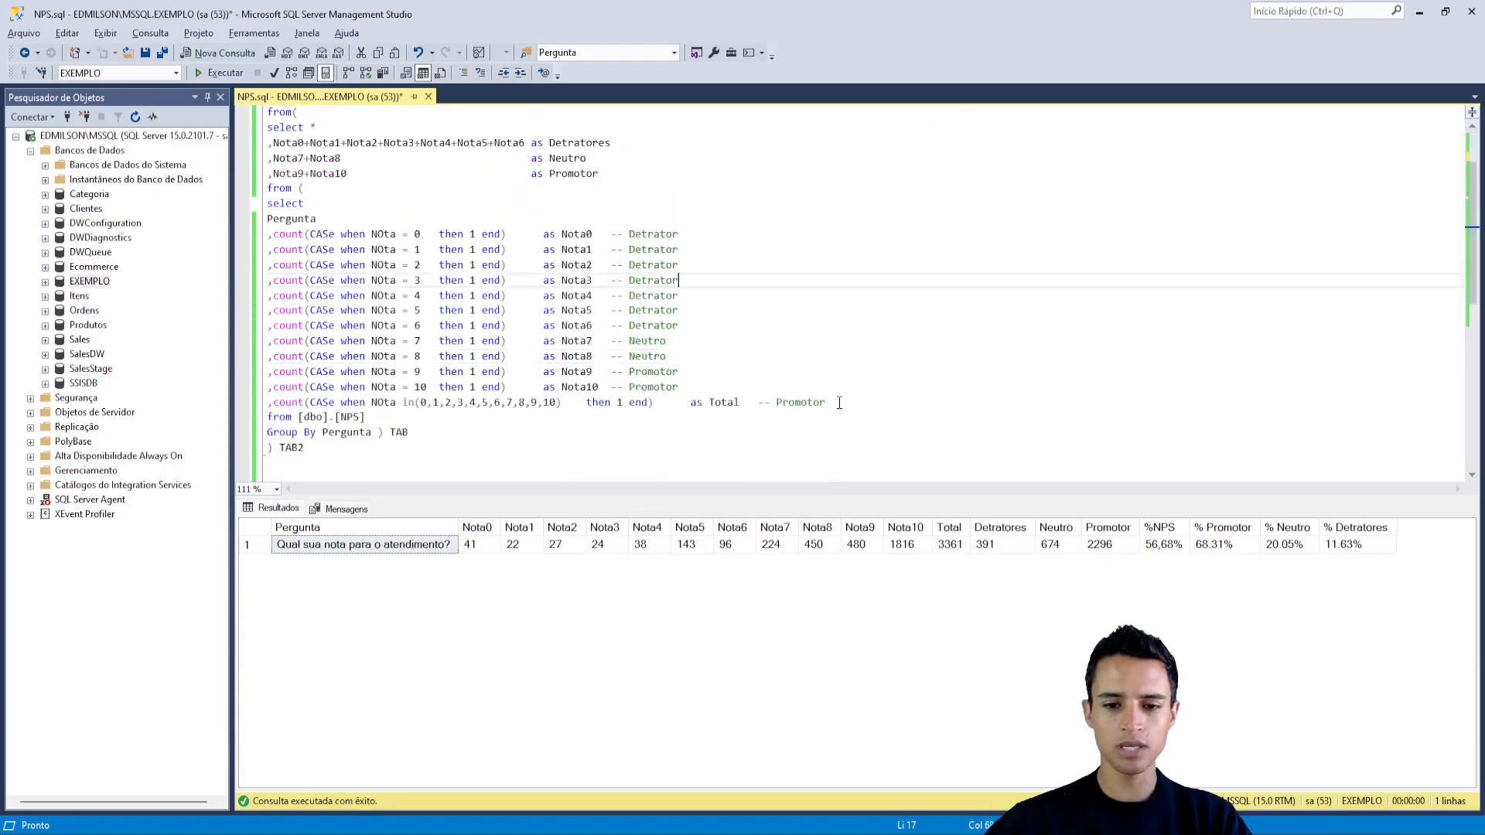
left_click_drag(501, 356, 268, 249)
left_click(247, 115, "shift")
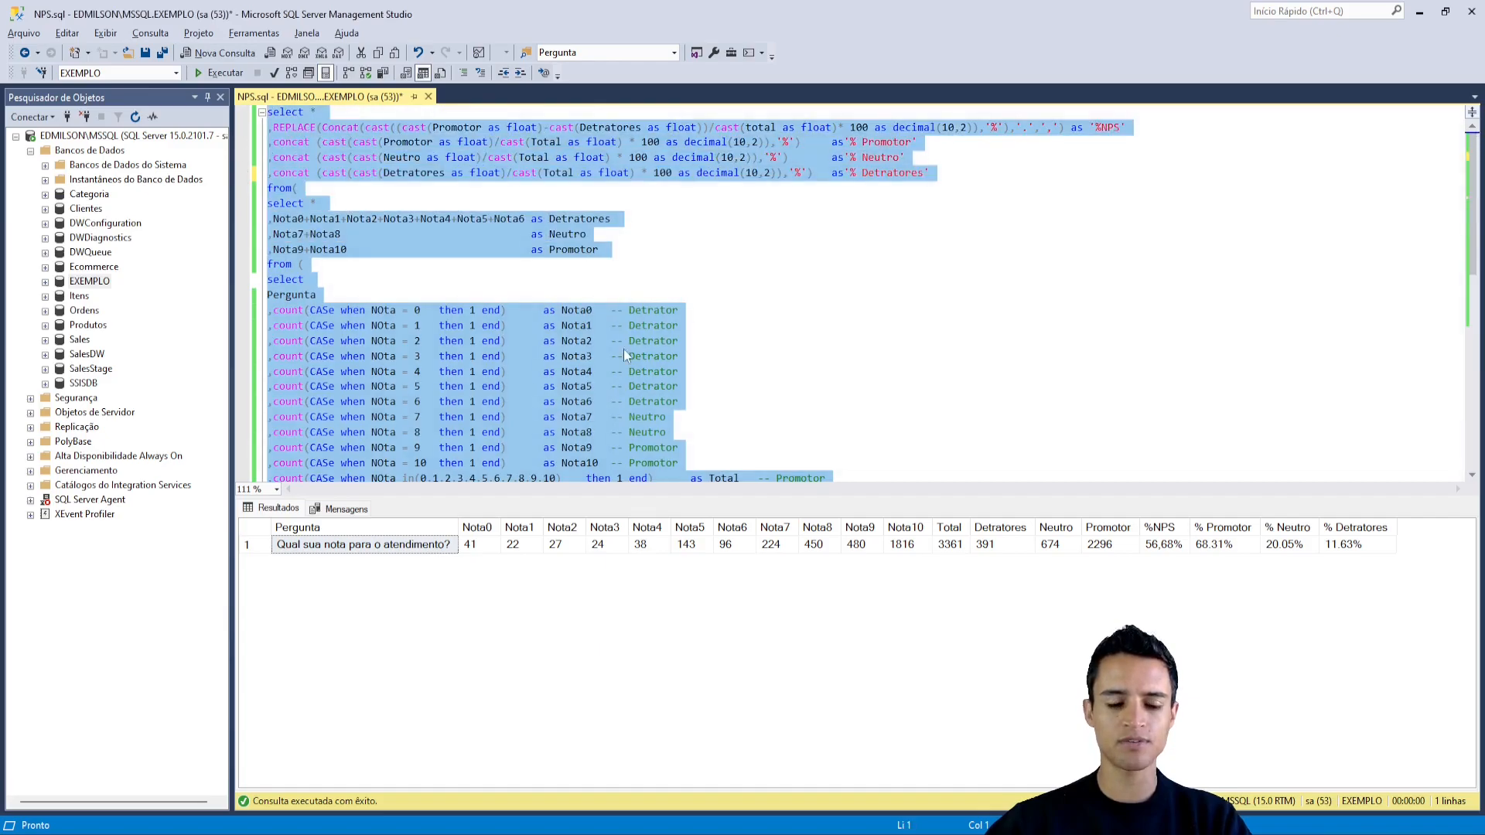
scroll(623, 349, "down", 3)
scroll(698, 350, "up", 3)
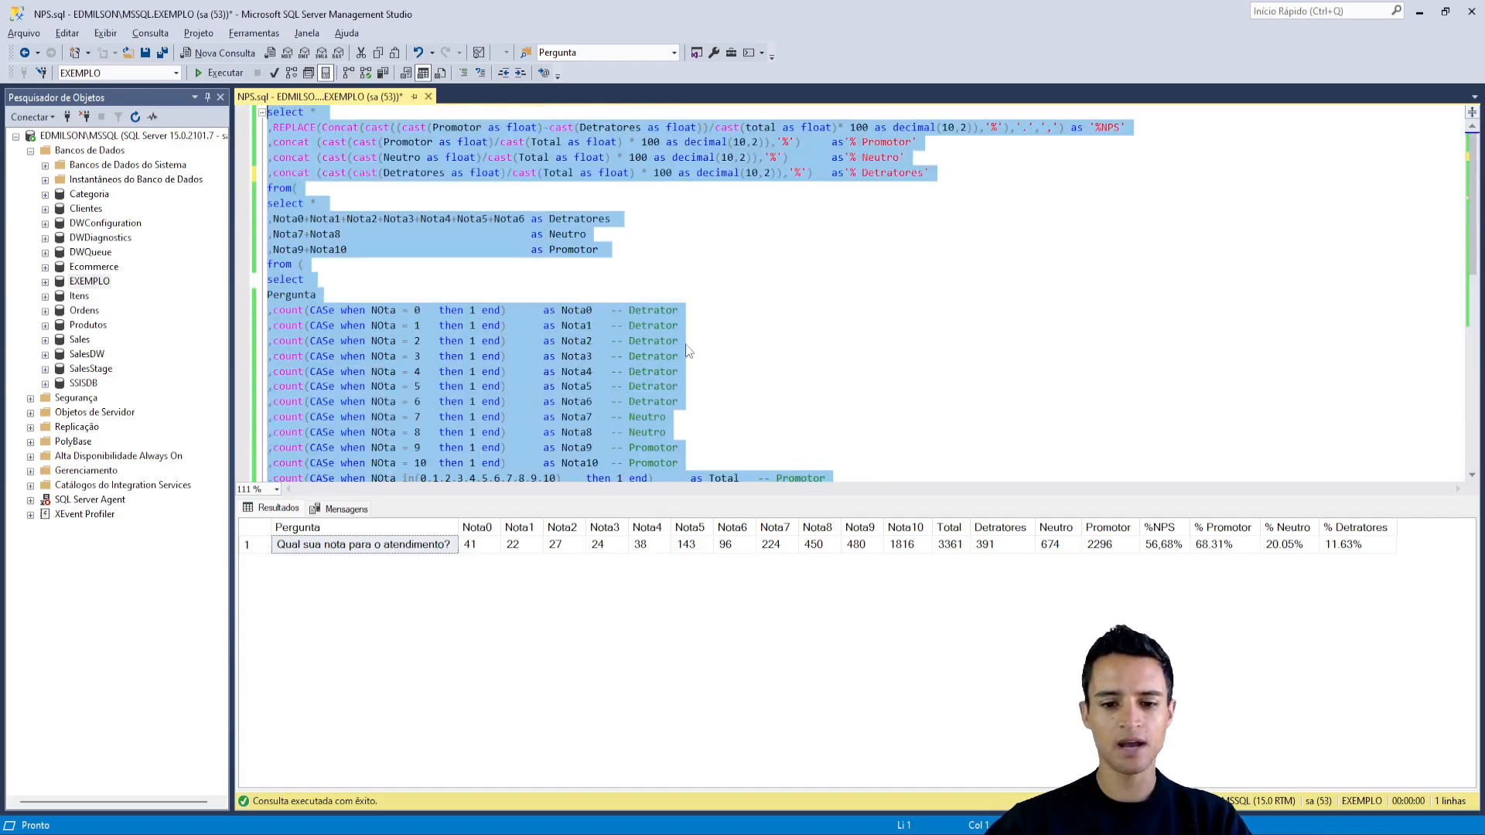
- Switch to Visual Studio, view the data flow inside Tarefa Fluxo de Dados 1 and return to the package's control flow
key("alt+Tab")
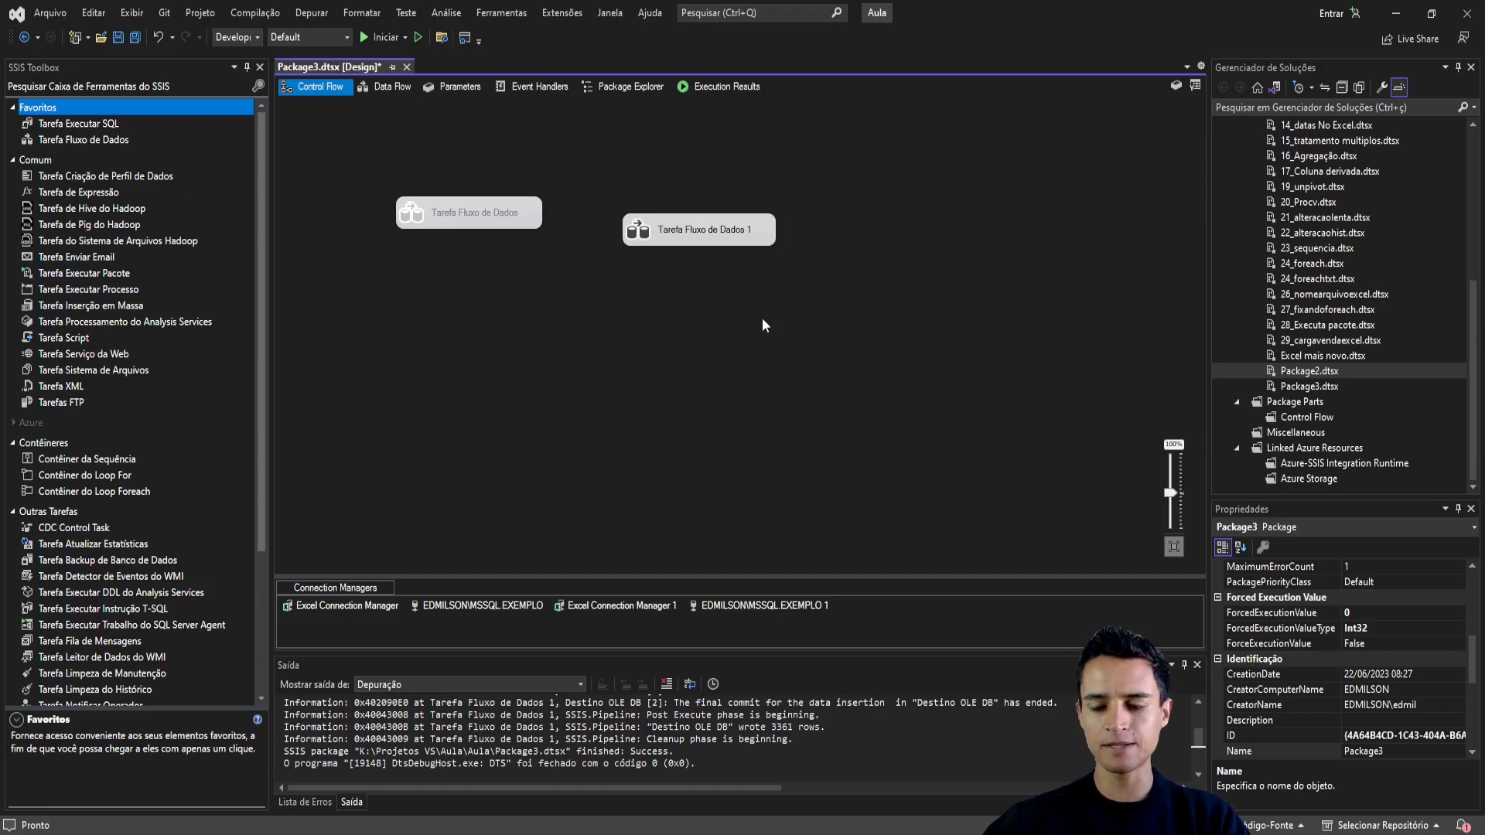
double_click(716, 244)
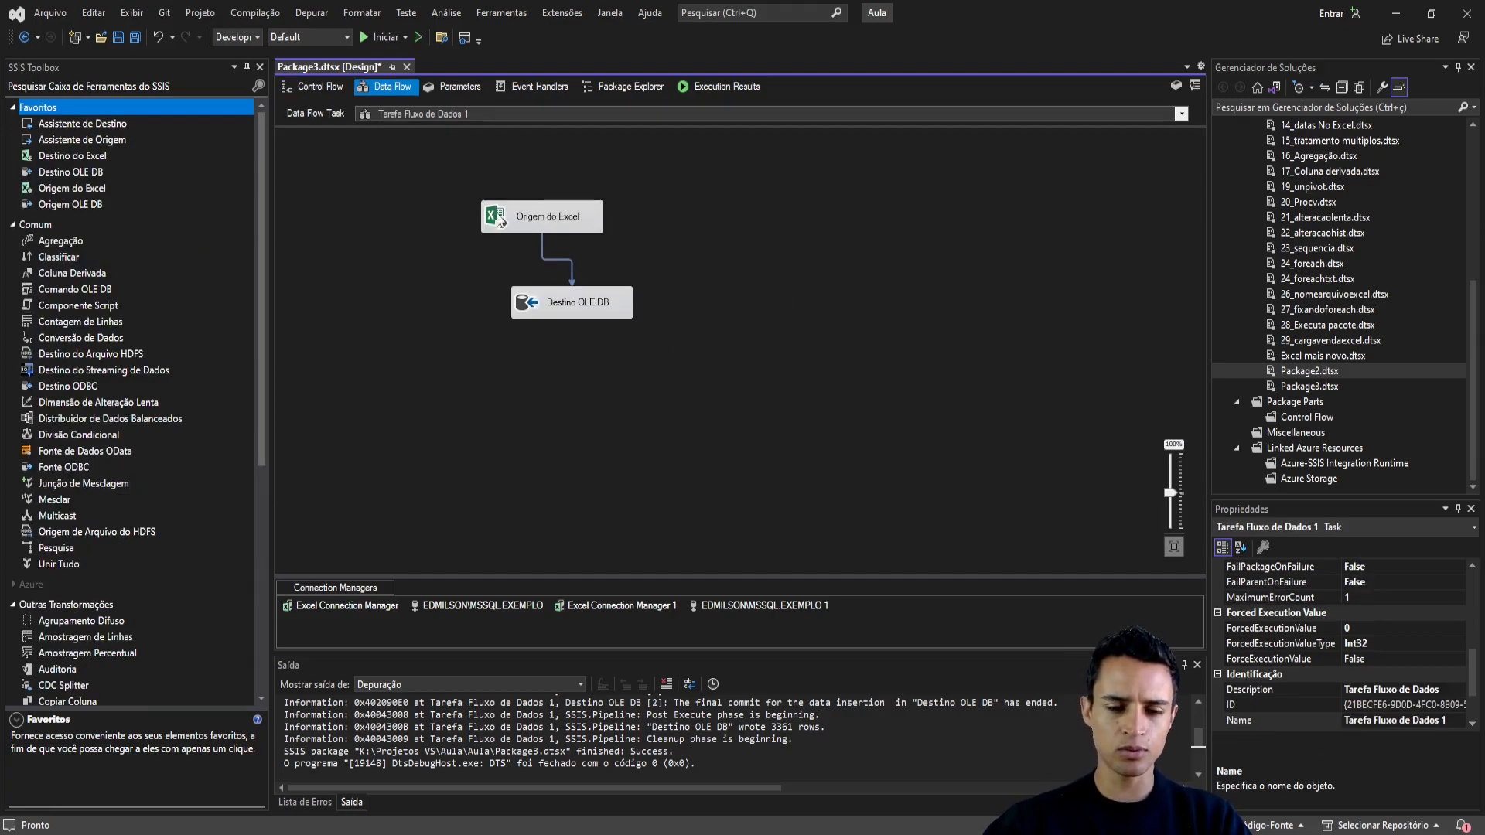
left_click(328, 86)
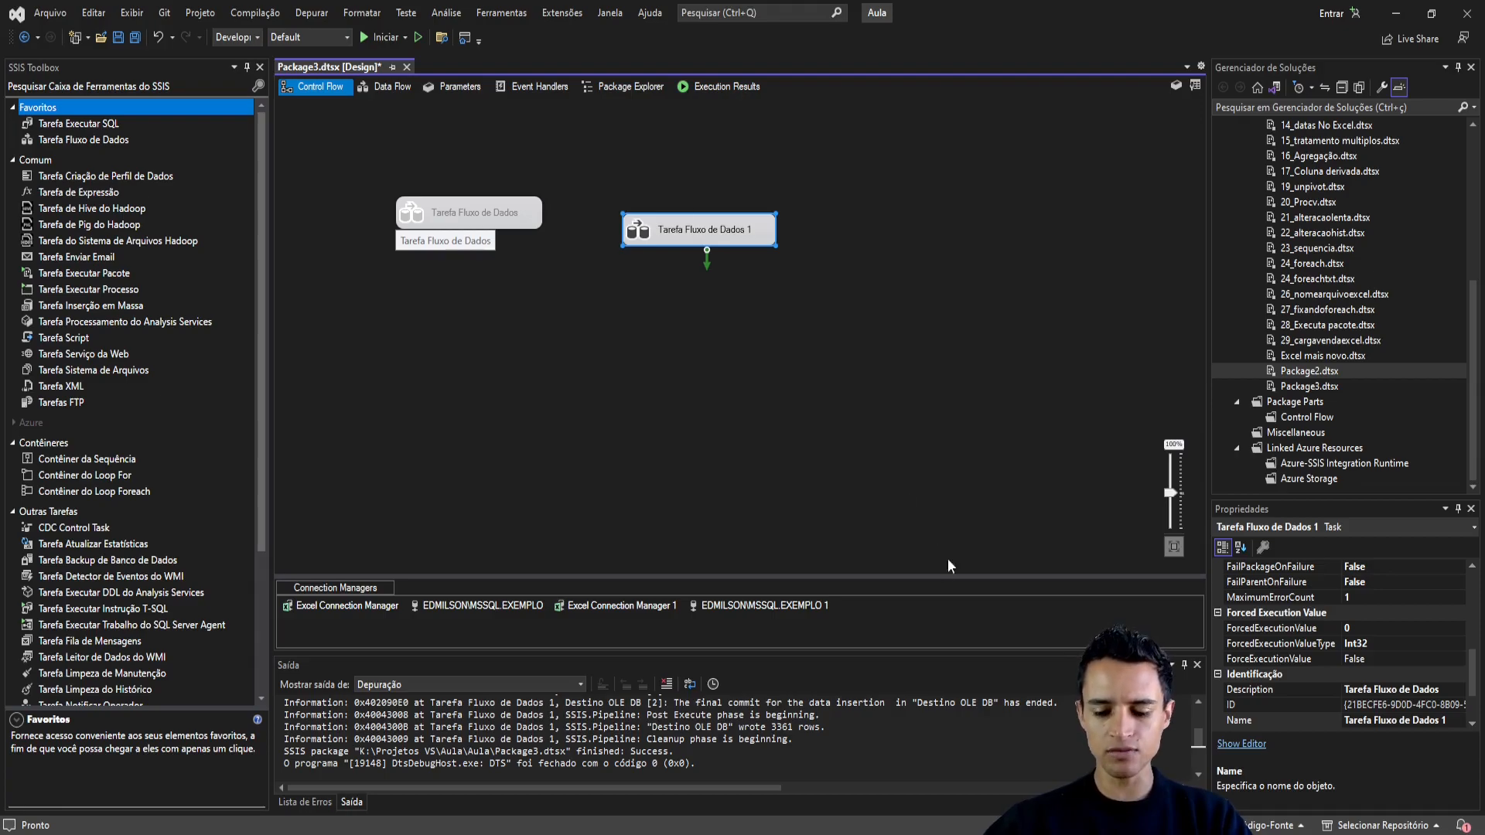
- Switch to the Power Query Editor and cancel the SQL Server source settings of NPSConsultaCompleta
mouse_move(918, 736)
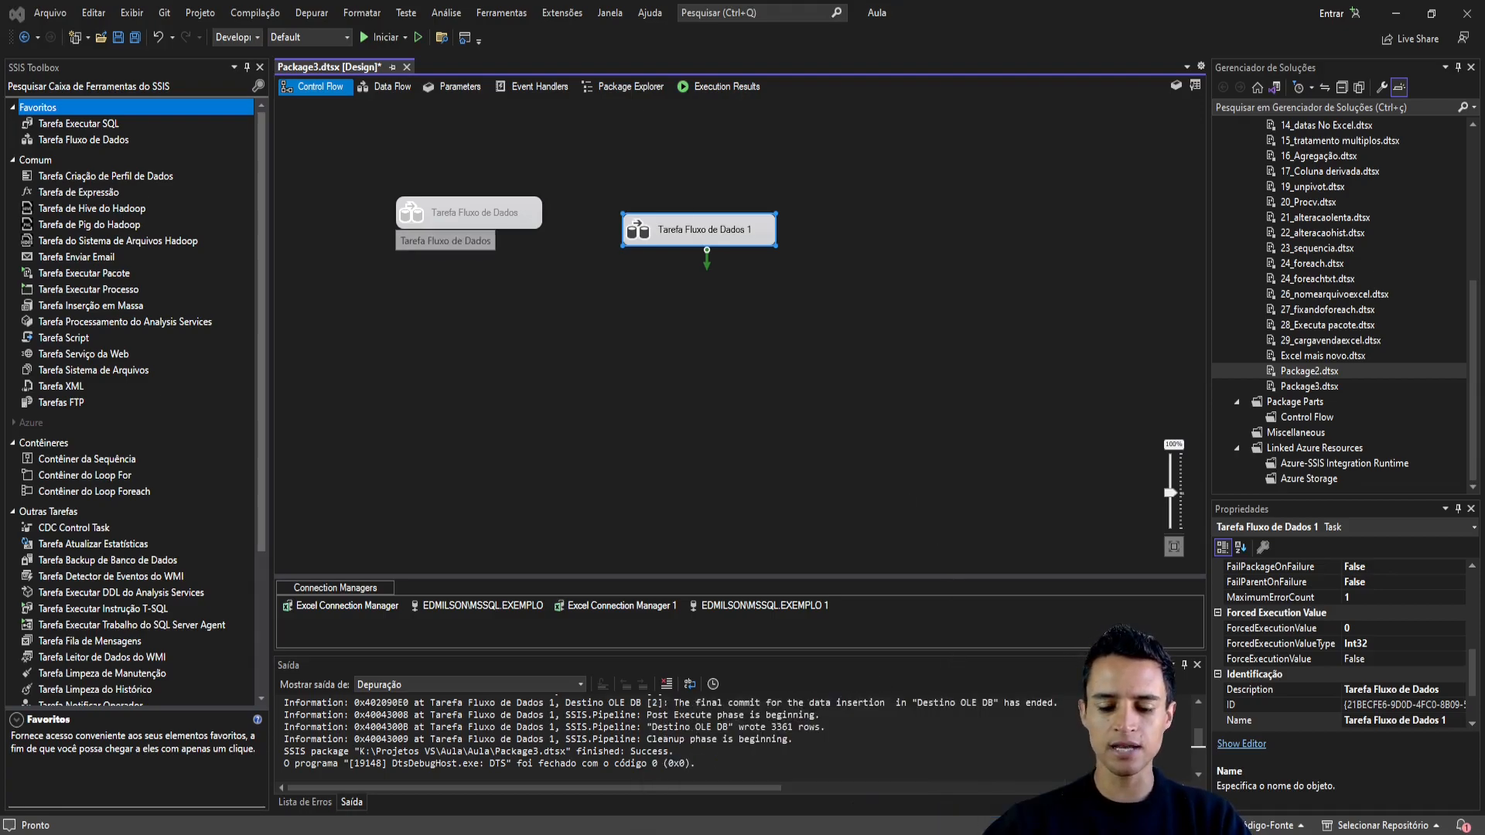
left_click(810, 718)
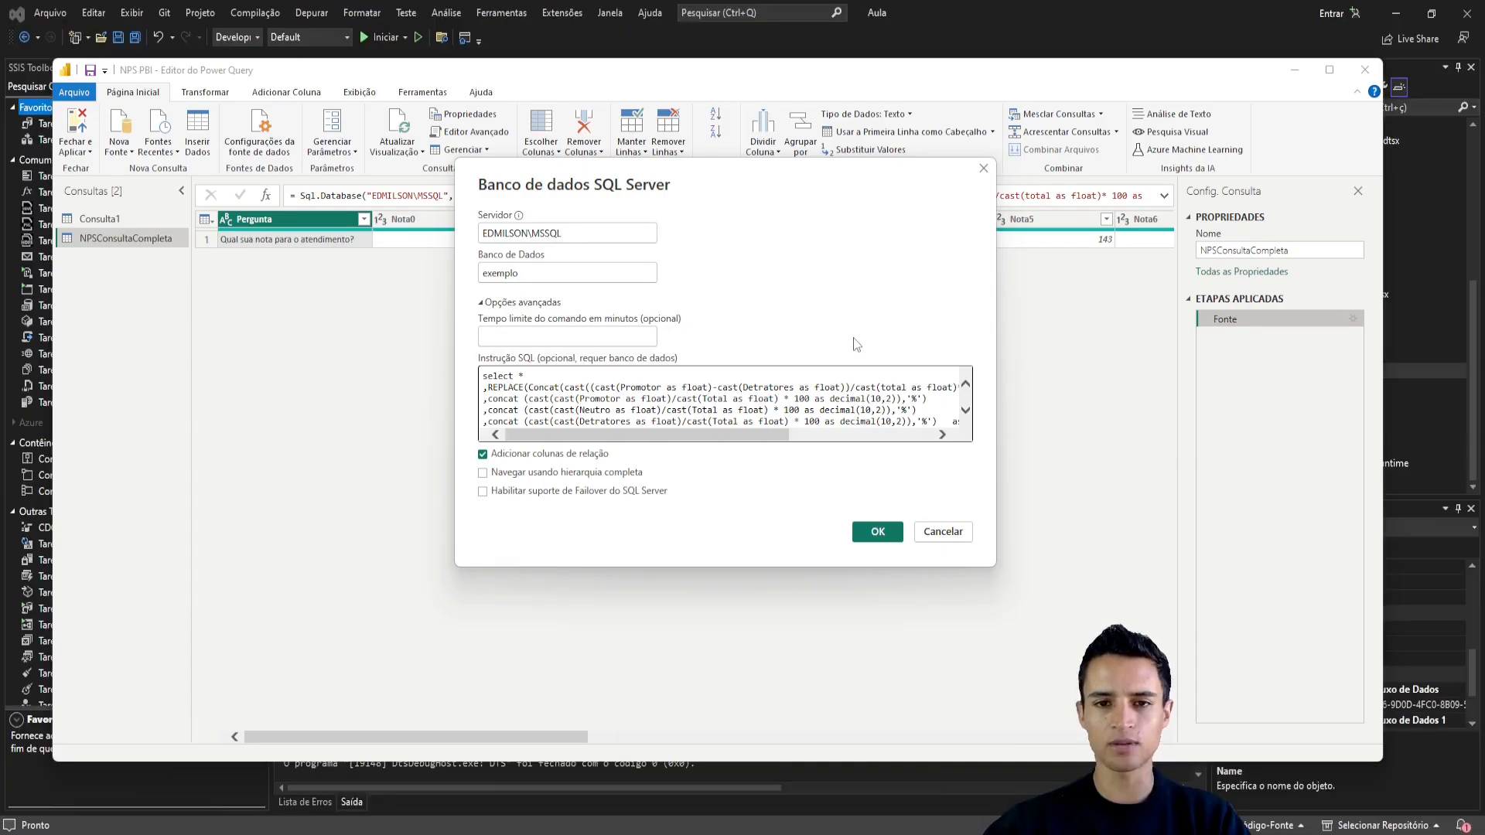
left_click(944, 532)
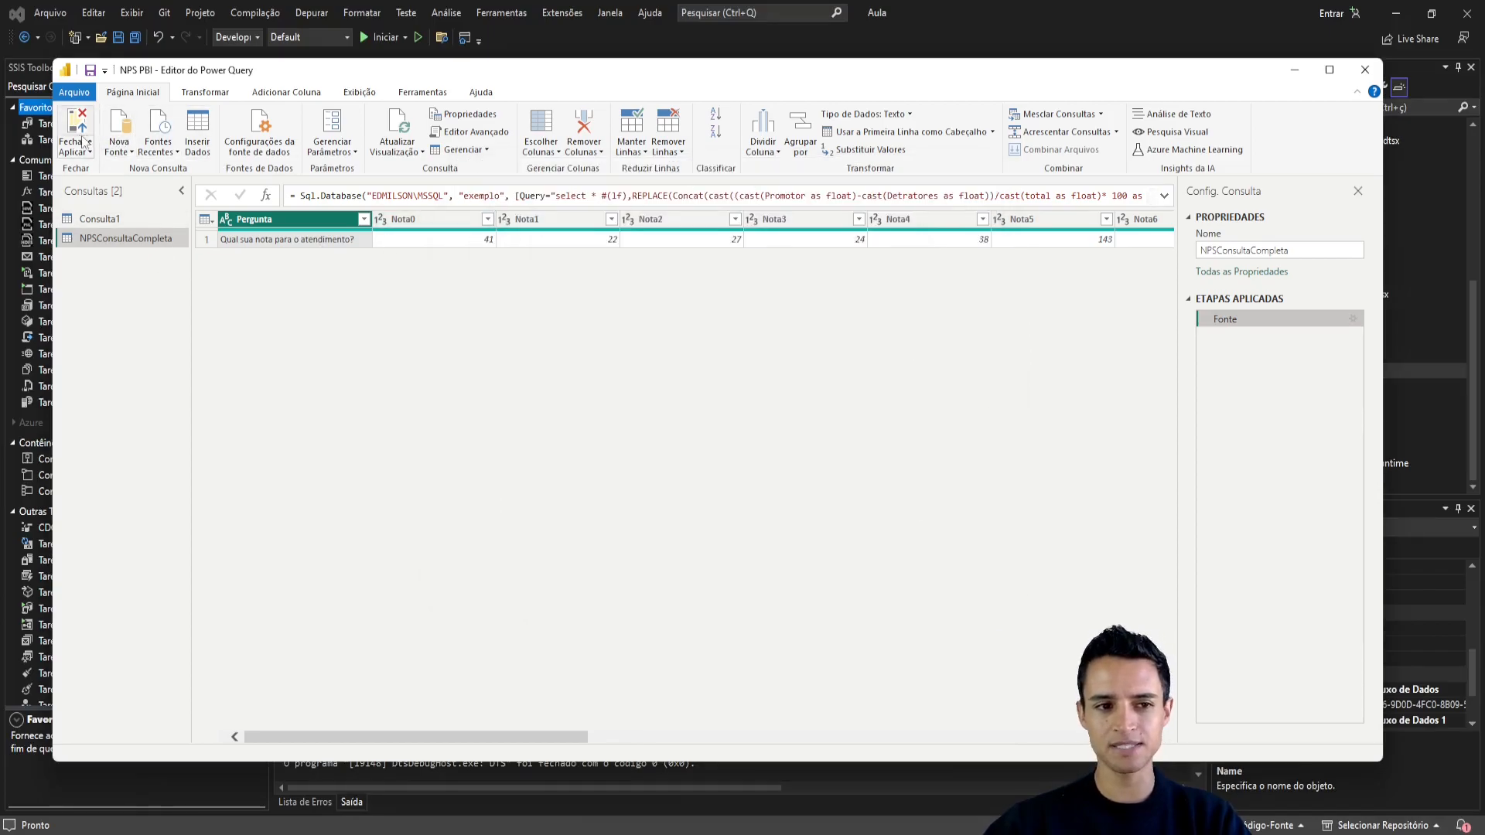
- Switch to Power BI Desktop and view the NPSConsultaCompleta table data, followed by the Net Promoter Score report page
mouse_move(812, 834)
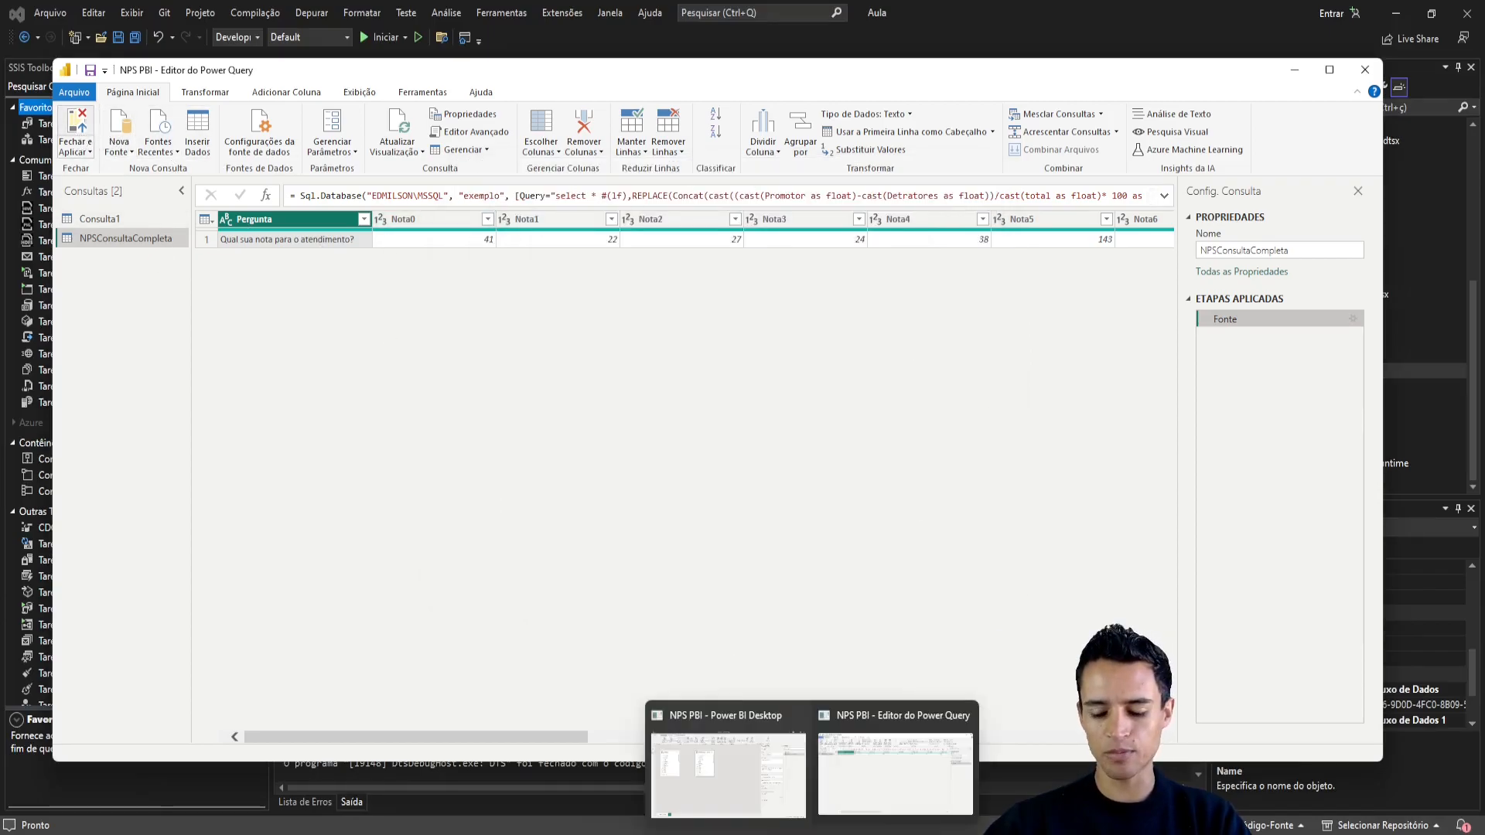
left_click(754, 798)
left_click(790, 796)
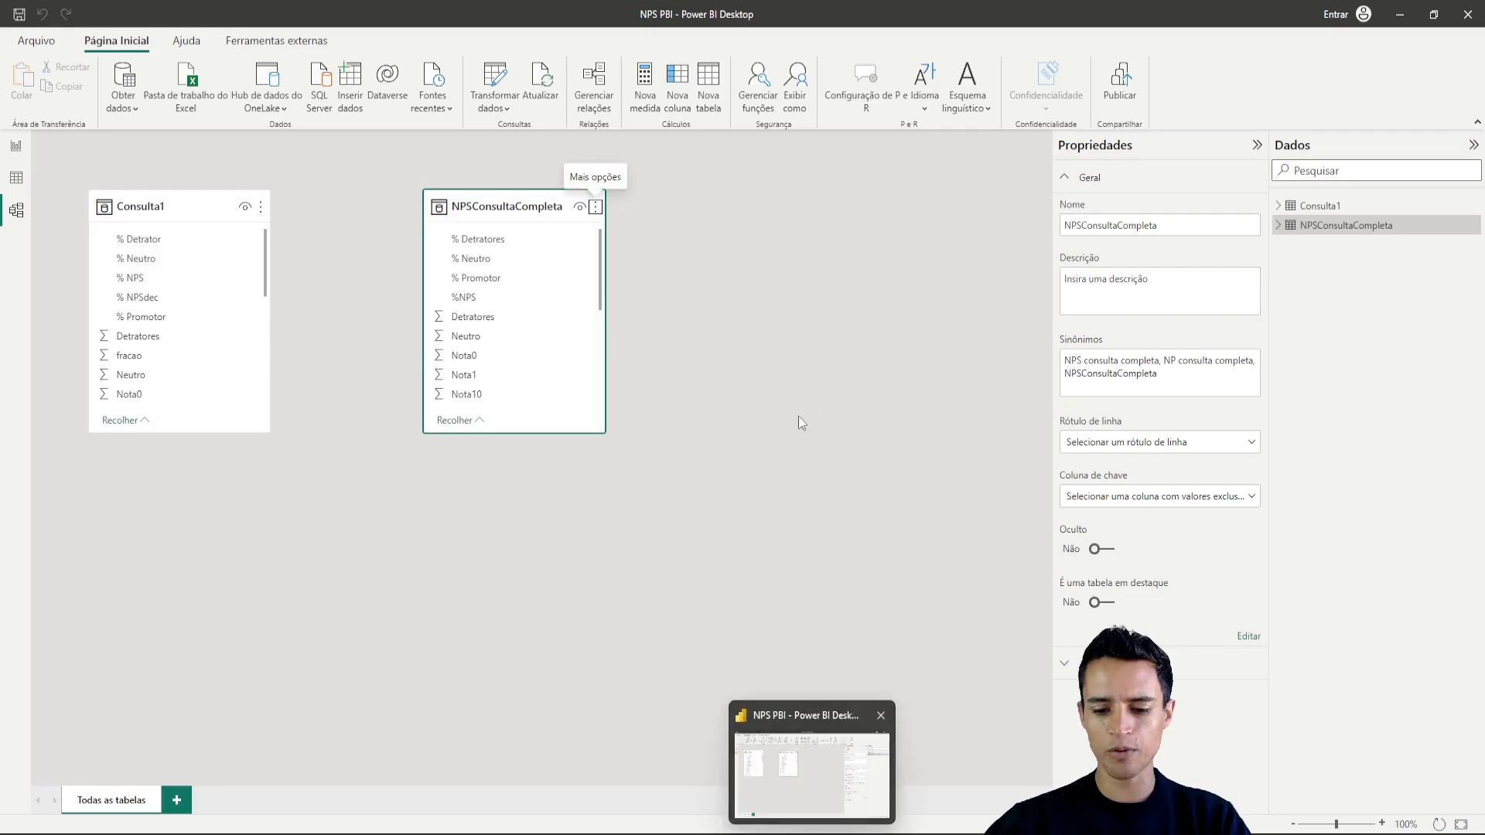
left_click(16, 185)
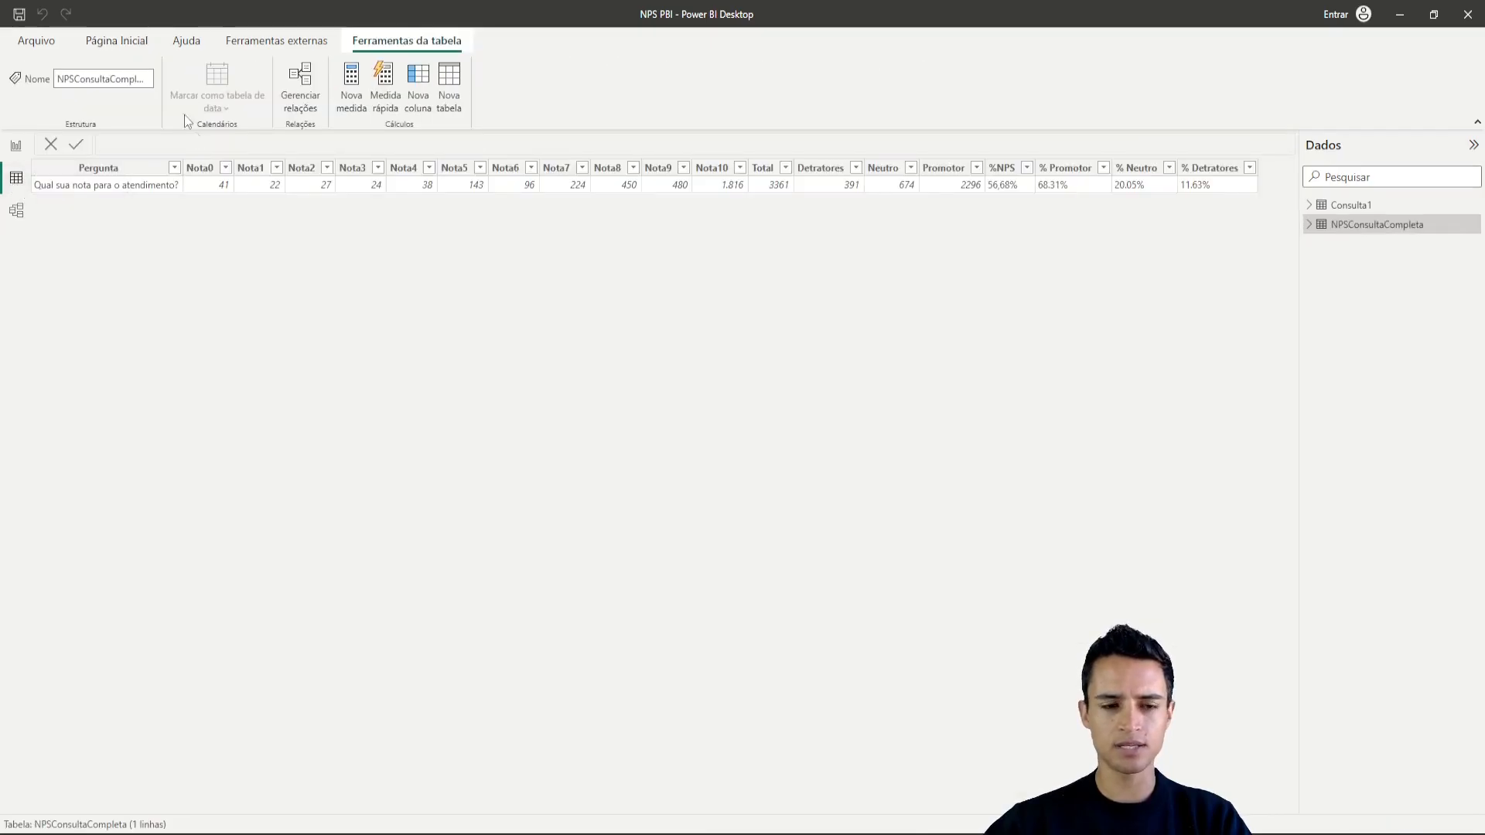
left_click(15, 147)
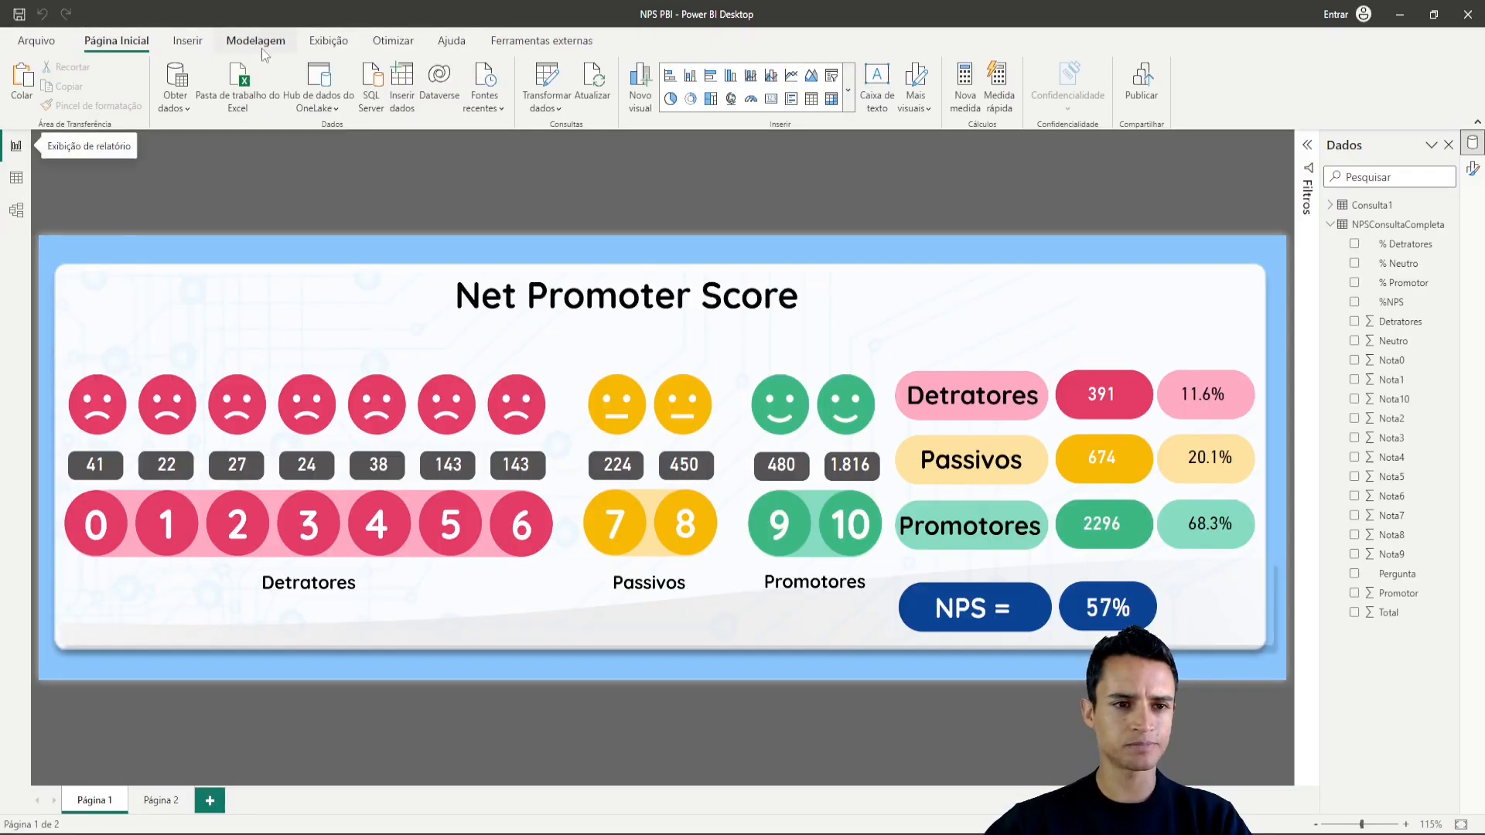
- Open the Power Query Editor and change the data type of Consulta1's Nota1 column to Percentual
left_click(556, 83)
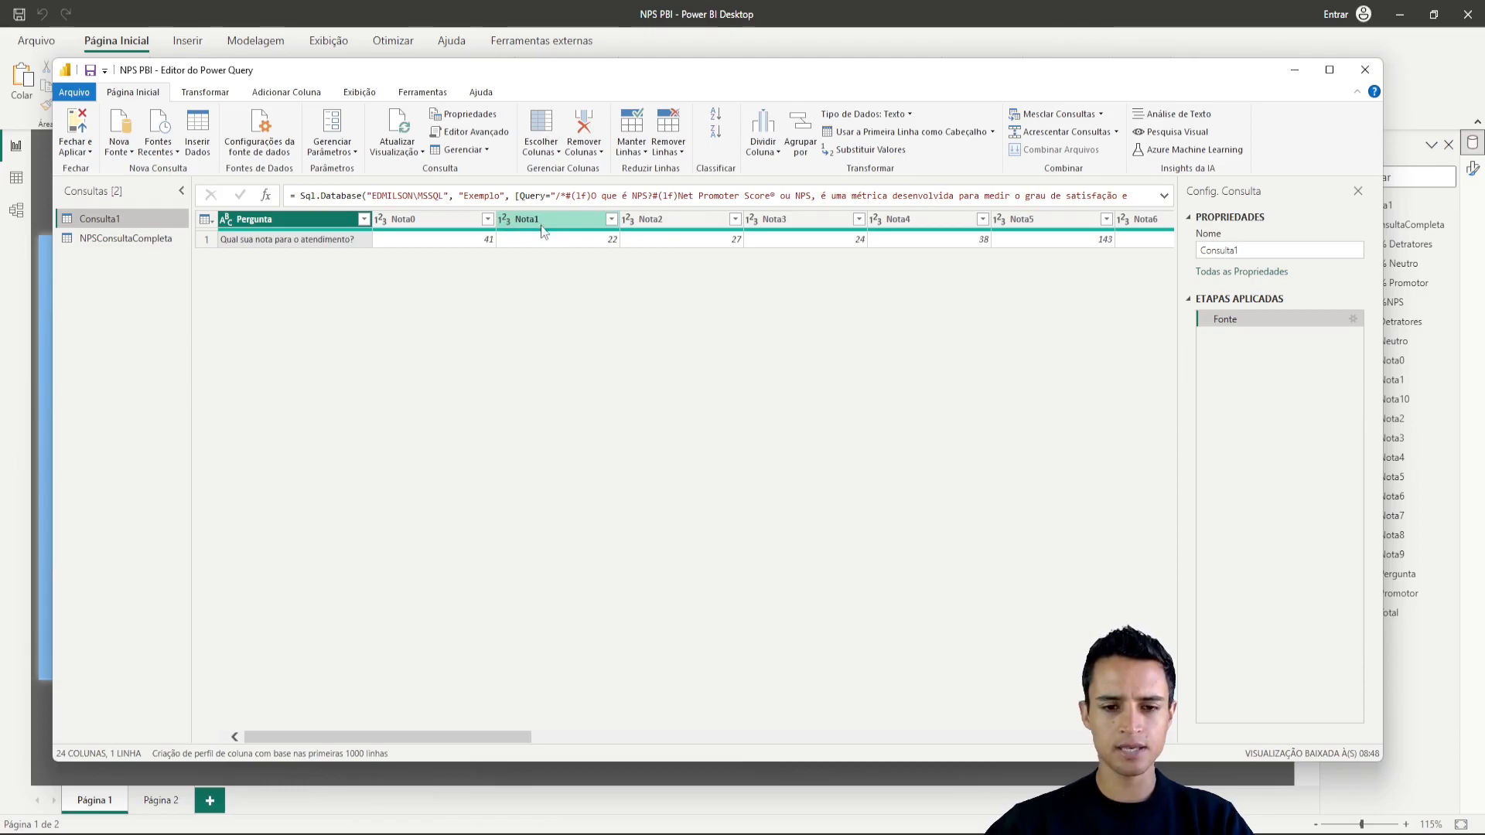
left_click(505, 223)
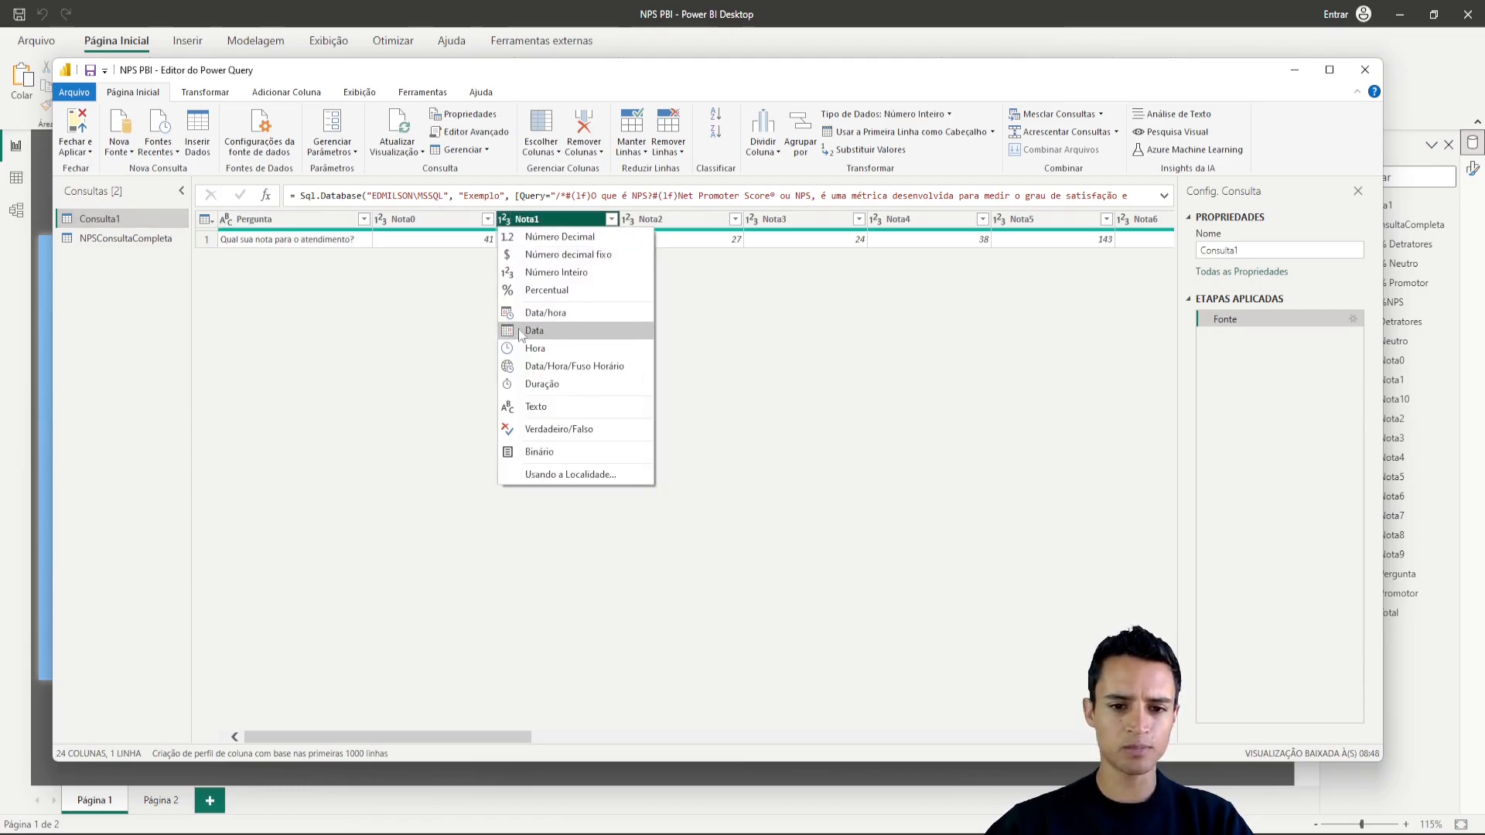
left_click(566, 291)
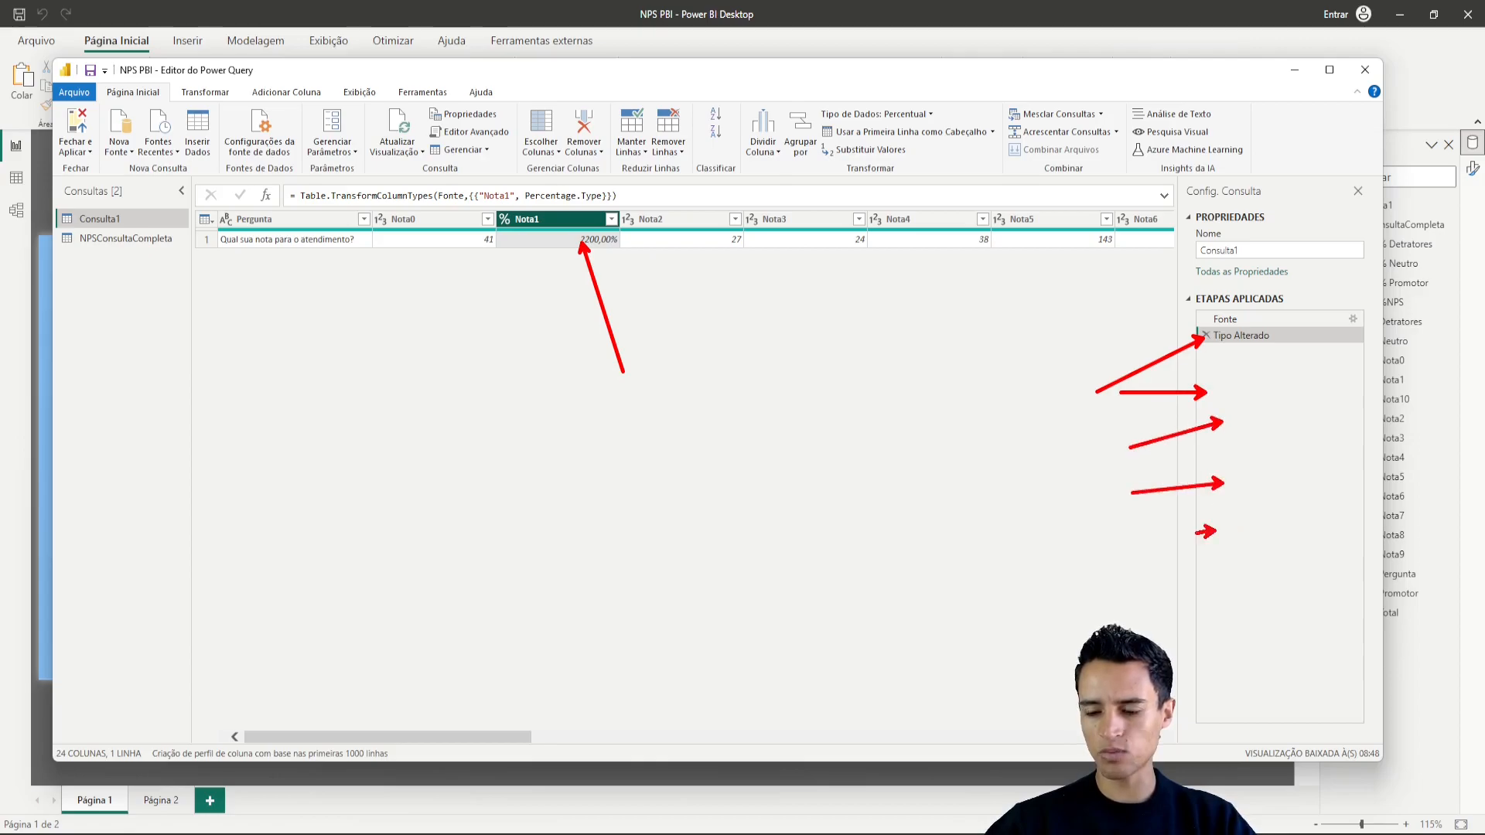
left_click_drag(1137, 687, 1259, 686)
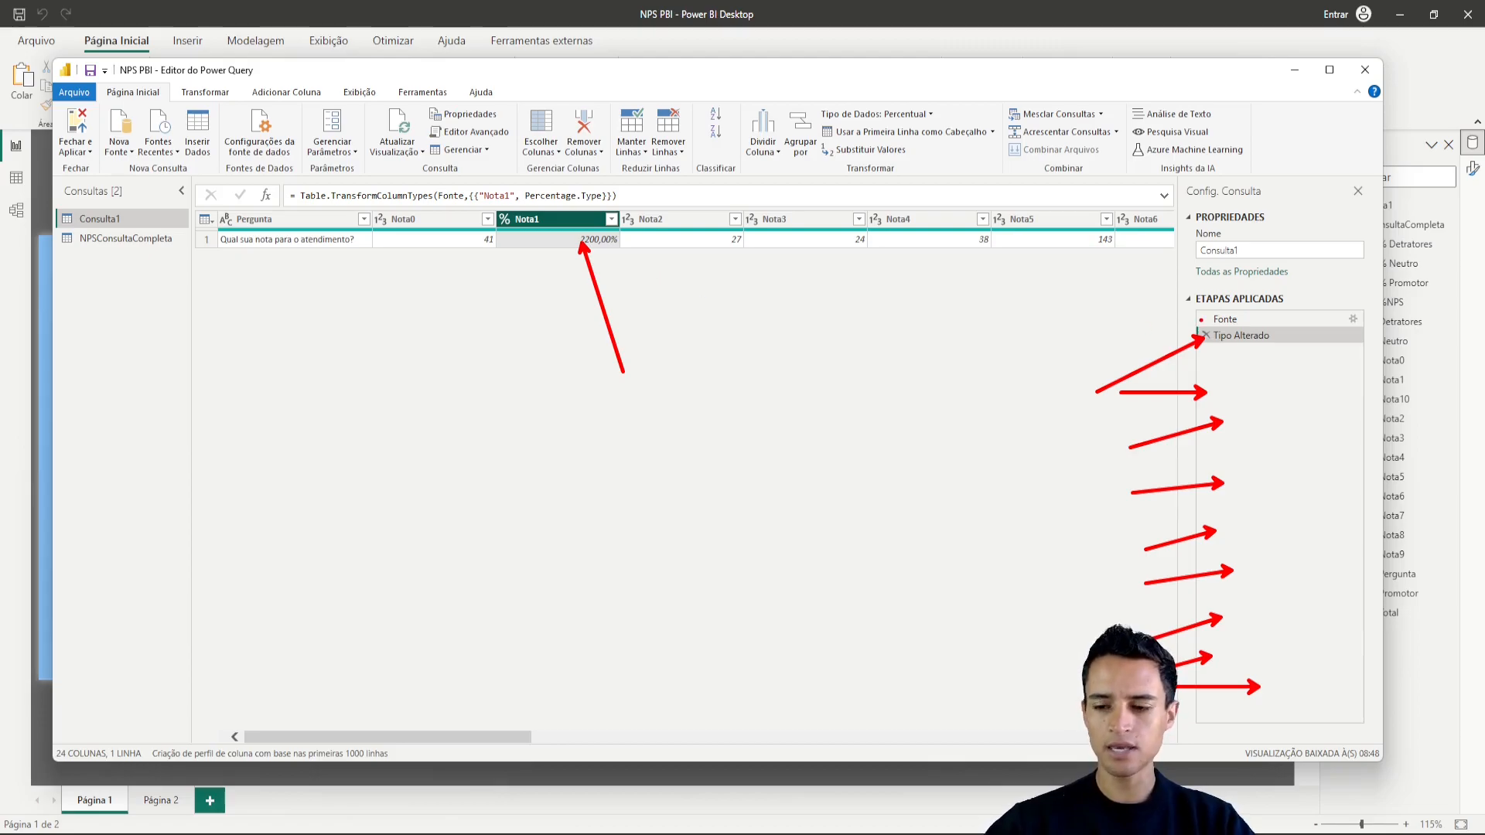
left_click_drag(1225, 374, 1281, 406)
mouse_move(1212, 472)
left_mouse_down()
mouse_move(1290, 517)
mouse_move(1294, 544)
left_mouse_up()
mouse_move(1308, 574)
left_mouse_down()
mouse_move(1296, 715)
mouse_move(1255, 729)
mouse_move(1302, 634)
mouse_move(1306, 517)
mouse_move(1292, 403)
mouse_move(1257, 379)
left_mouse_up()
left_click(1313, 681)
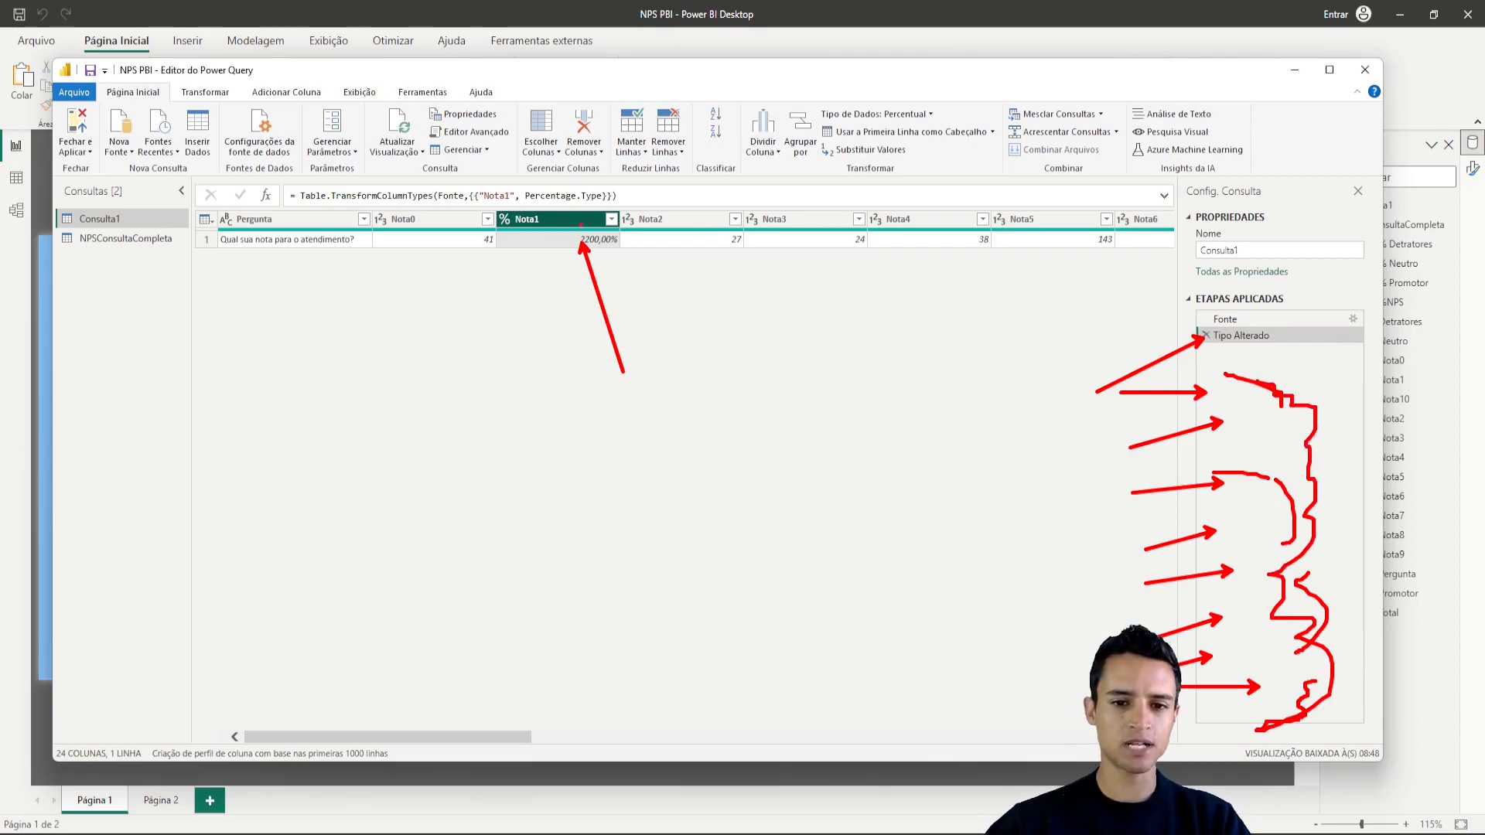
key("Escape")
key("ctrl+2")
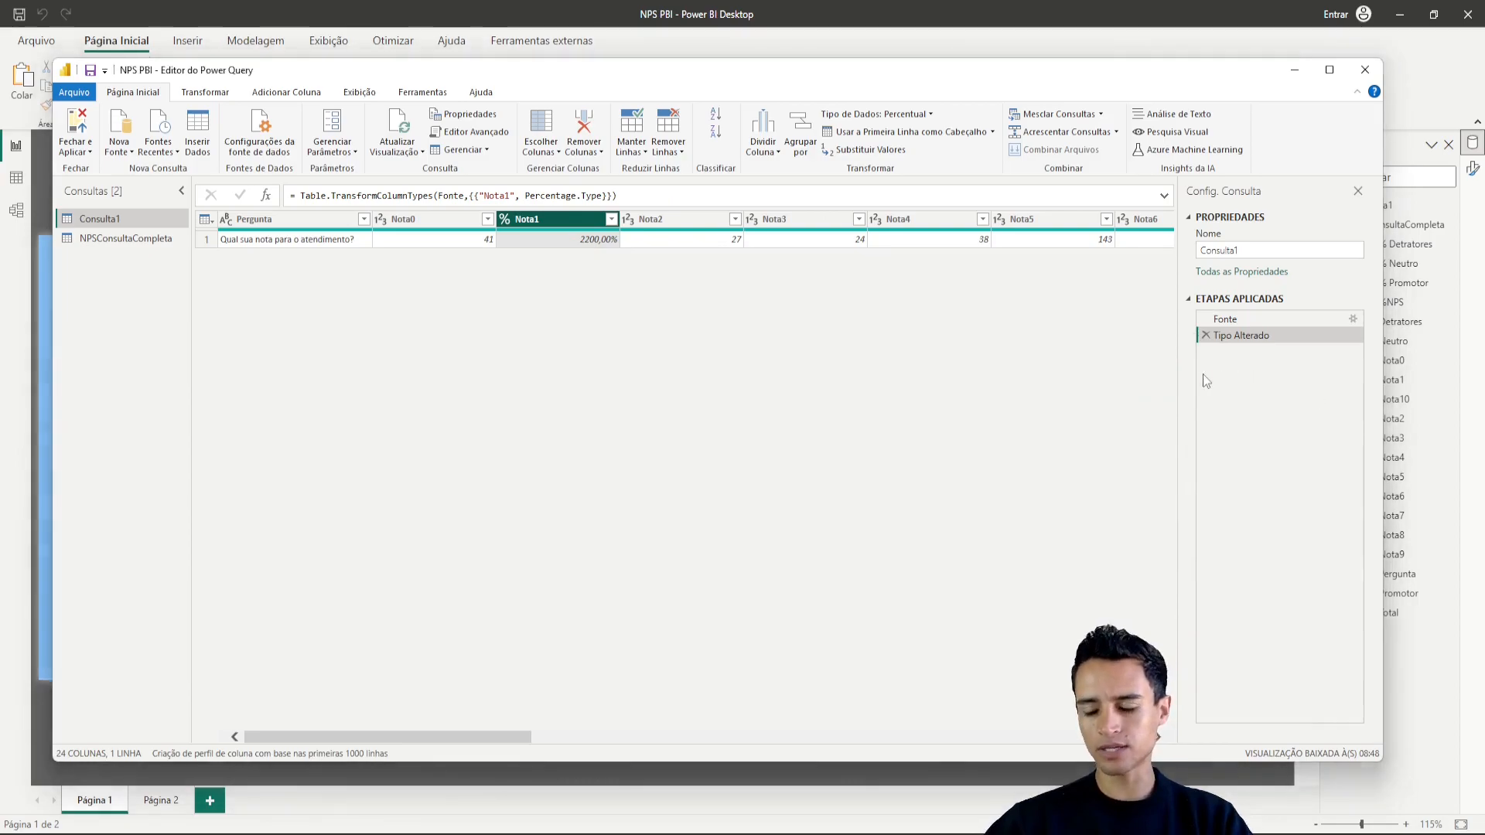
mouse_move(1194, 373)
left_mouse_down()
mouse_move(1149, 380)
mouse_move(1160, 427)
mouse_move(1139, 492)
left_mouse_up()
left_click_drag(1225, 528, 1160, 551)
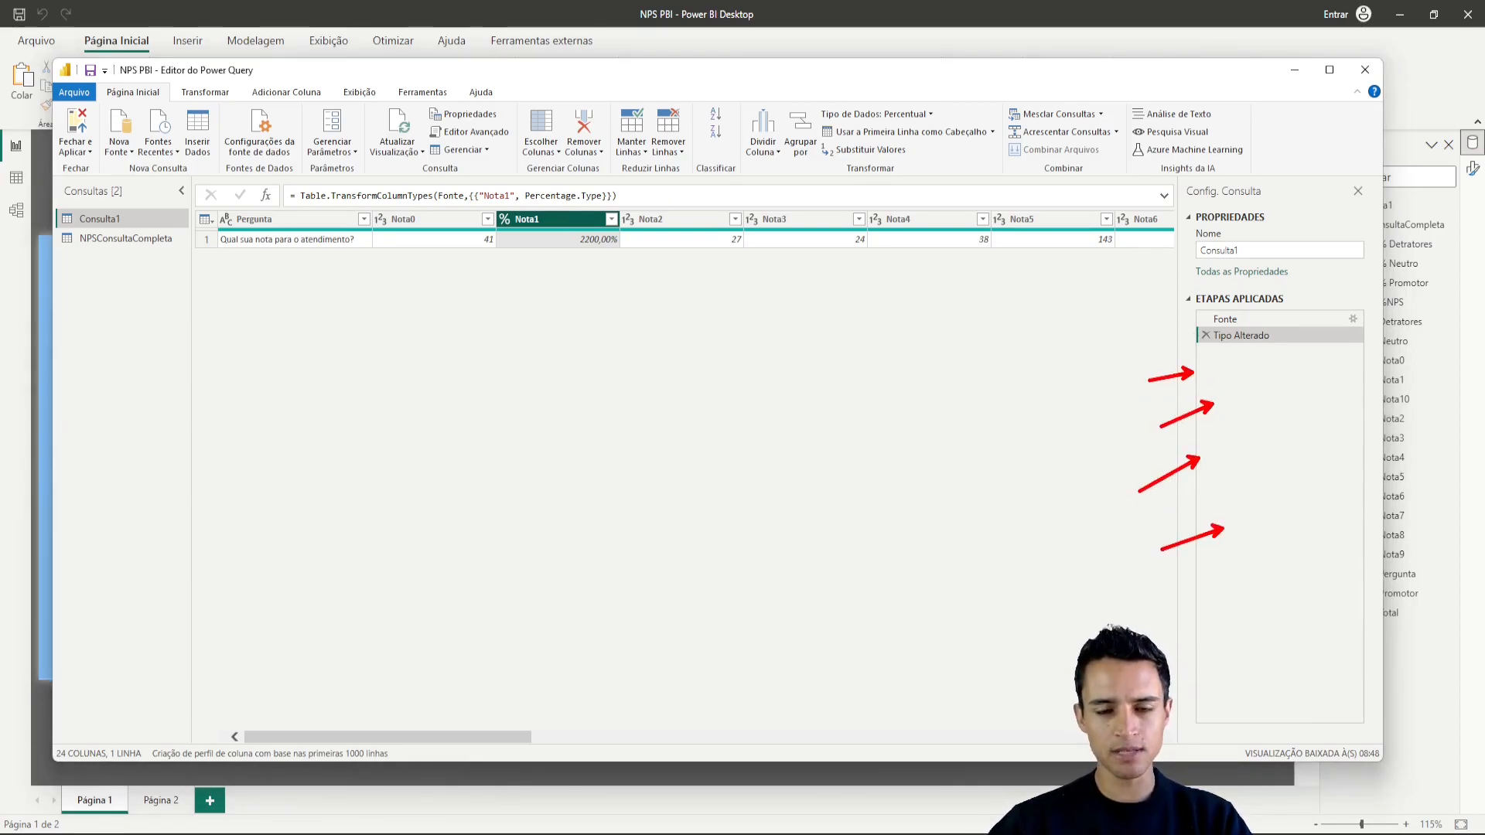
key("Escape")
key("ctrl+2")
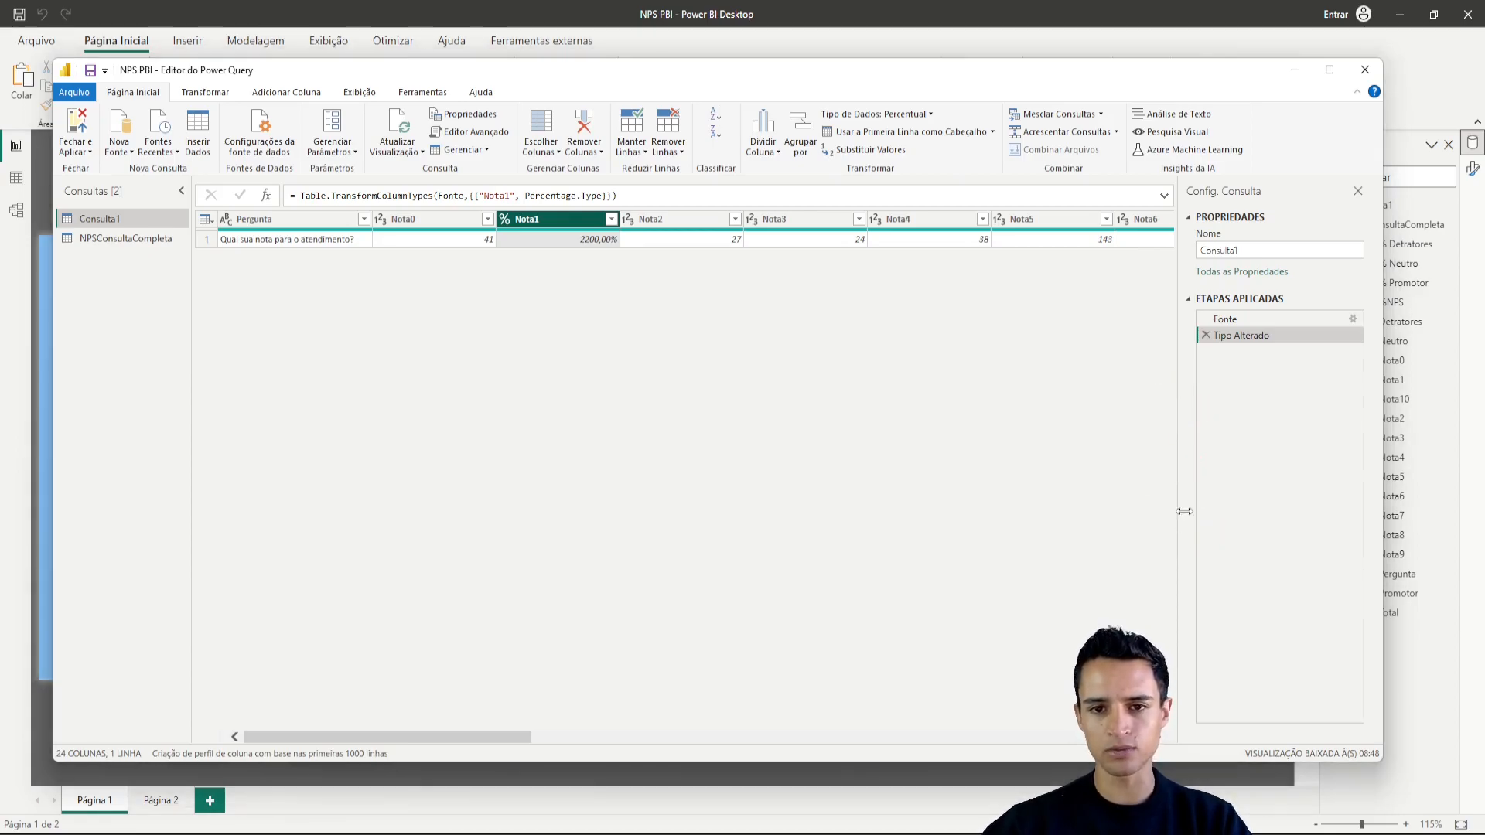
left_click_drag(1189, 379, 1133, 386)
left_click_drag(1225, 420, 1150, 435)
left_click_drag(1208, 487, 1148, 516)
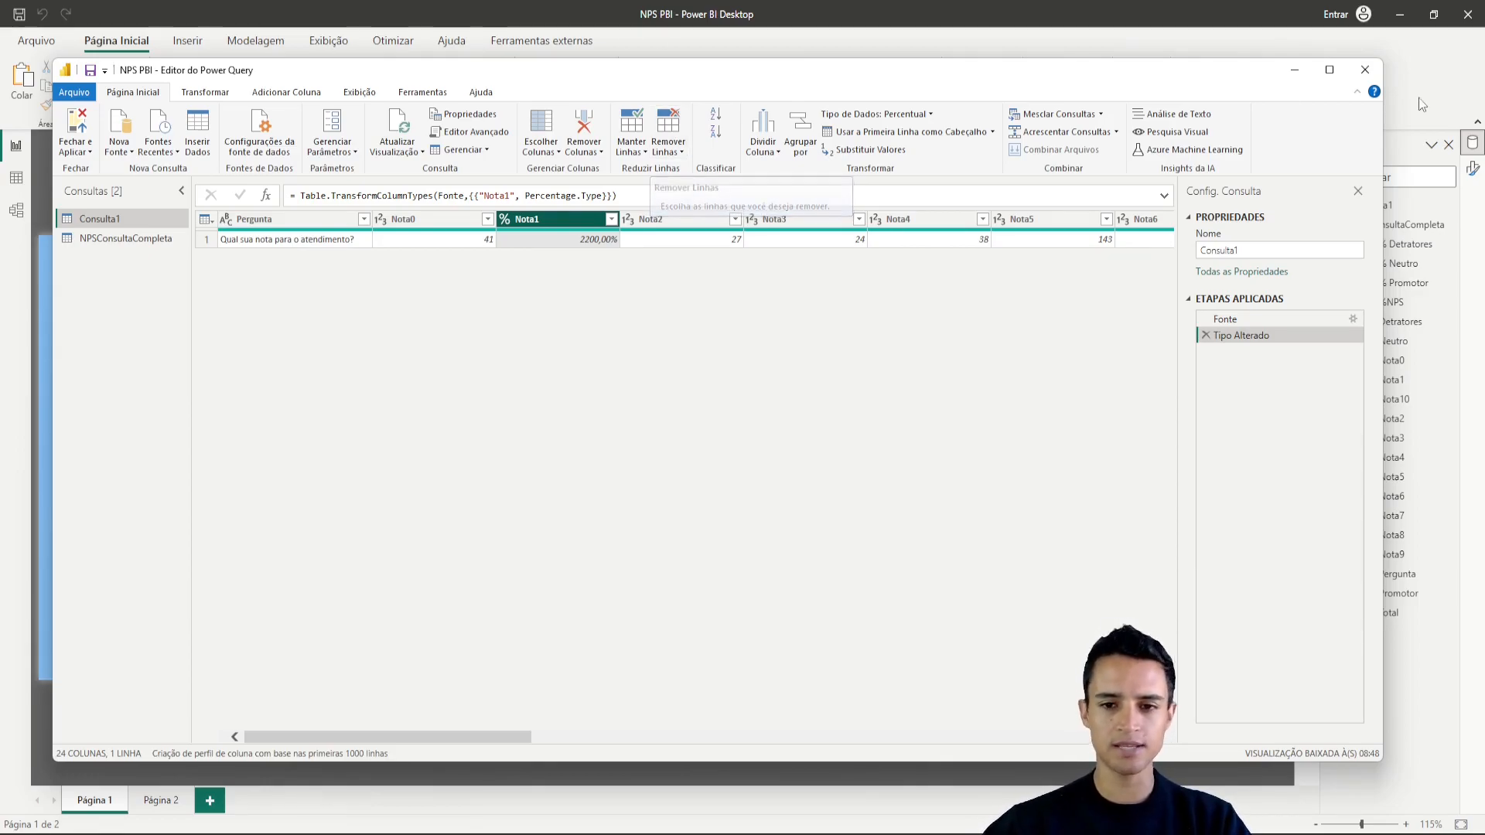
- Close the Power Query Editor without applying the pending changes
key("alt+F4")
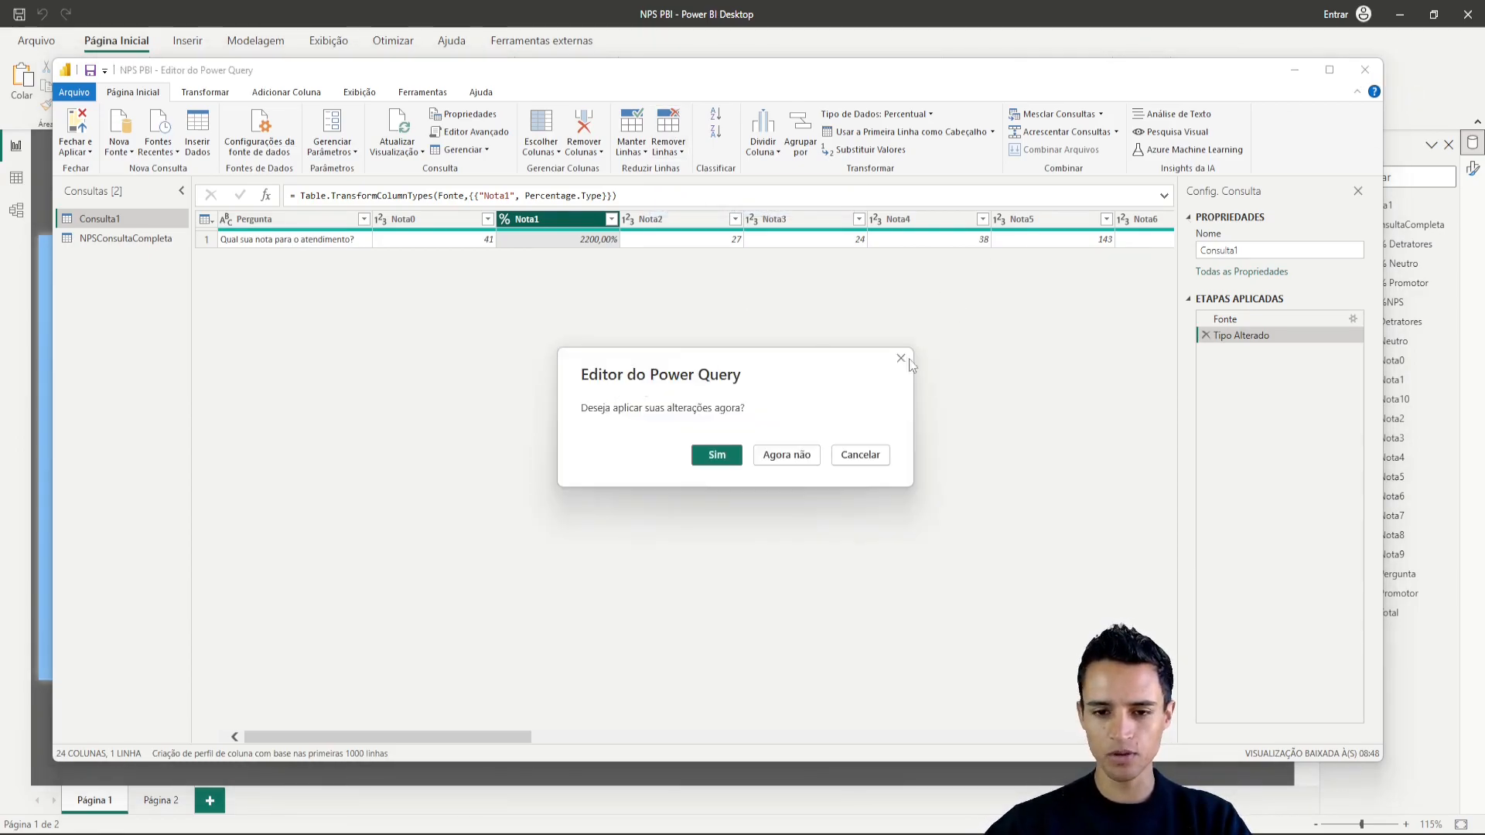
left_click(804, 464)
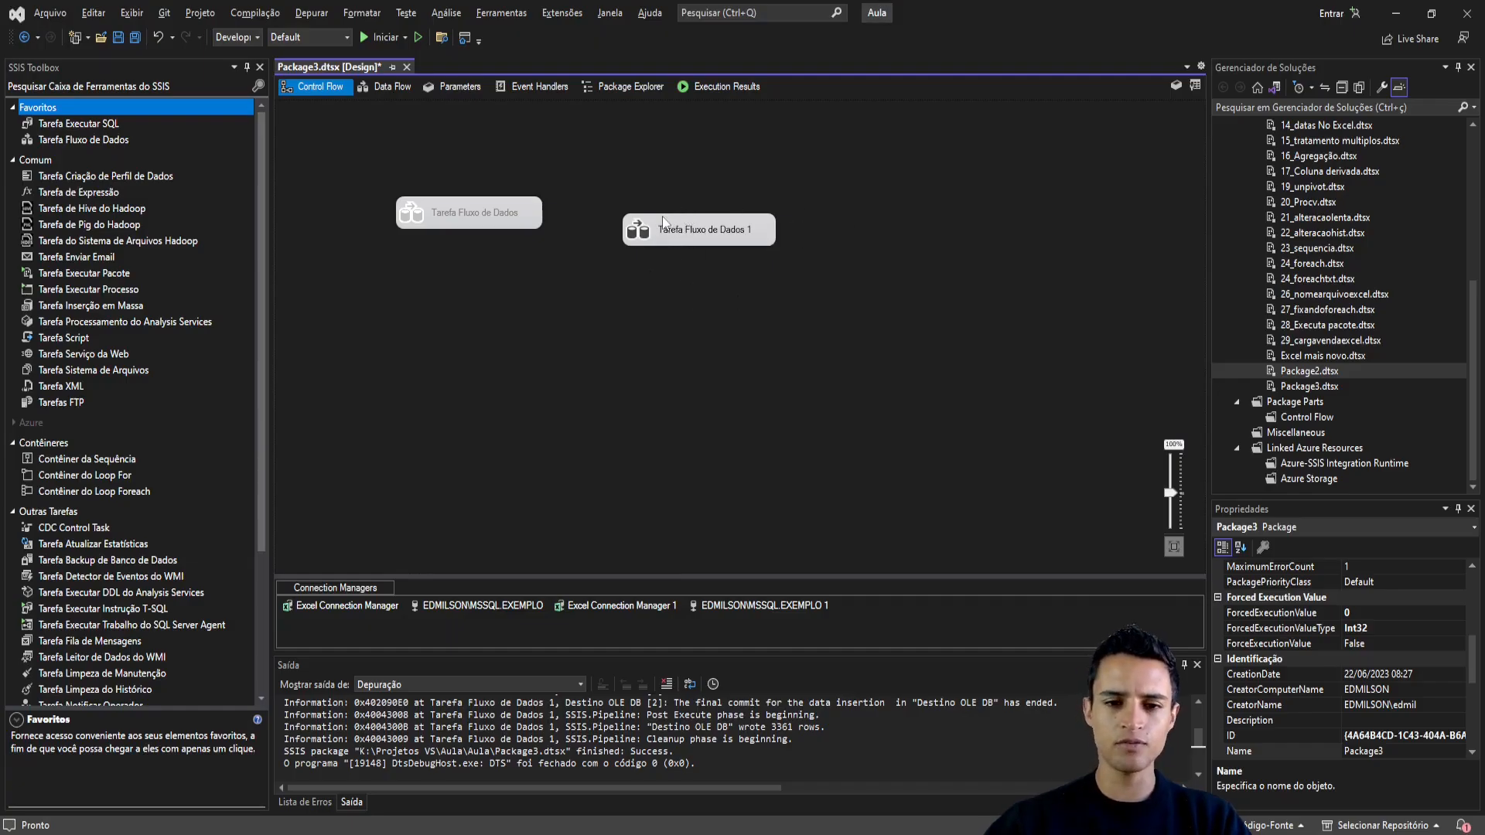
key("ctrl+2")
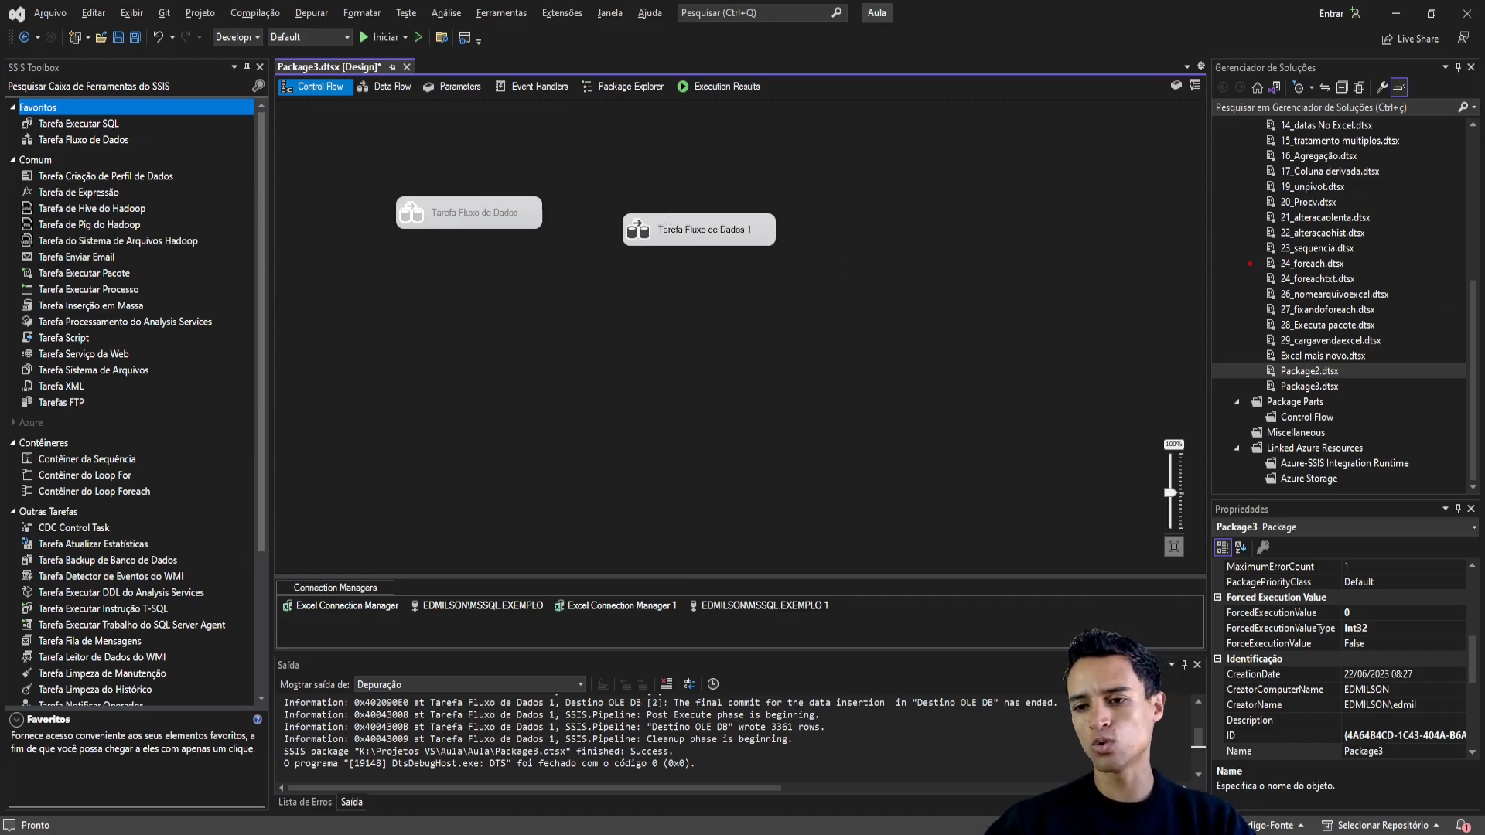
mouse_move(1245, 256)
left_mouse_down()
mouse_move(1141, 334)
mouse_move(1146, 408)
left_mouse_up()
left_click_drag(1240, 391, 1128, 439)
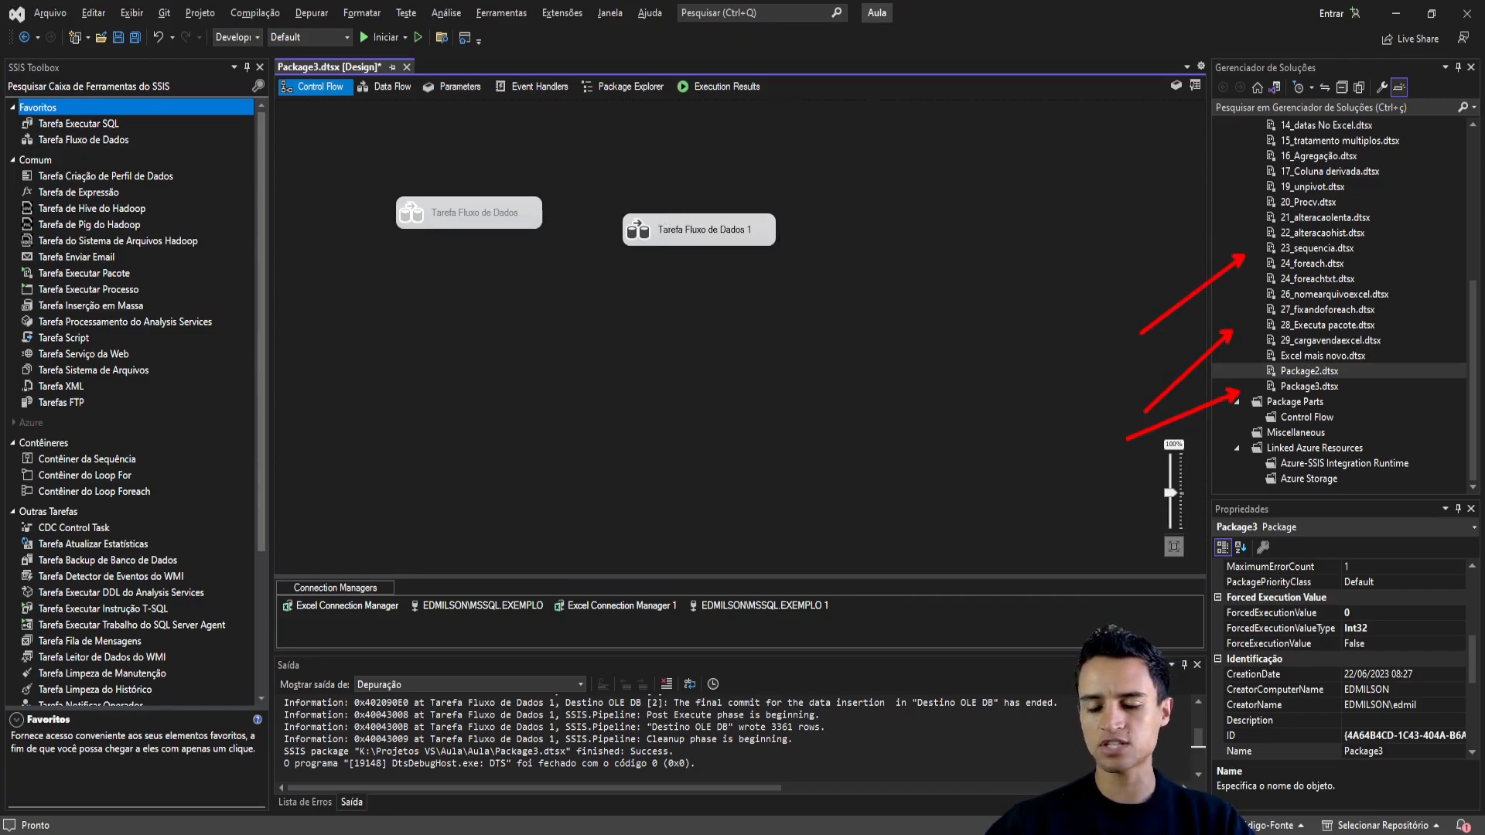
key("Escape")
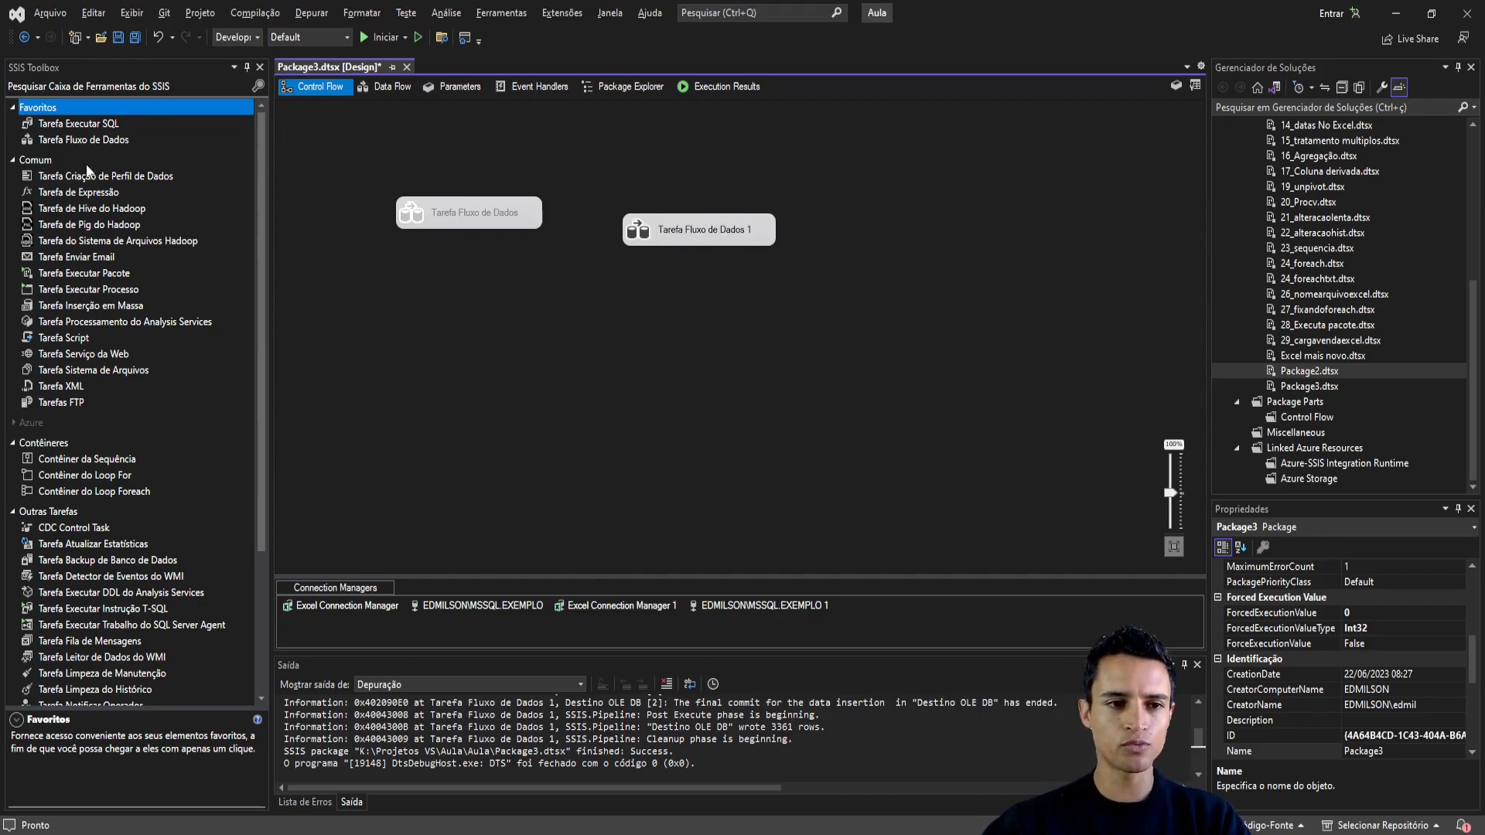
- Add a new data flow task below Tarefa Fluxo de Dados 1 in Package3.dtsx and disable Tarefa Fluxo de Dados 1
left_click_drag(83, 147, 624, 317)
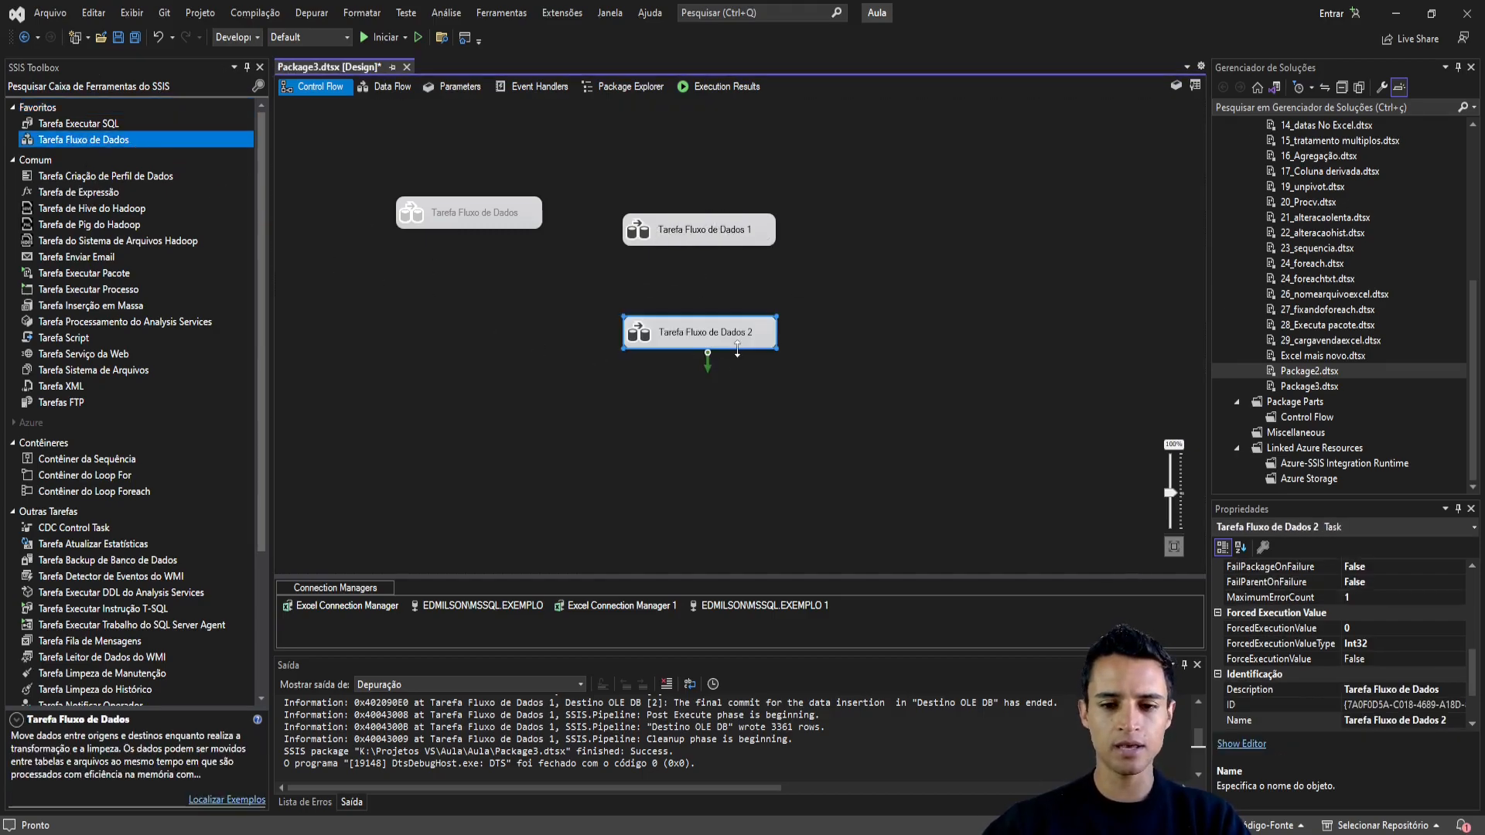
left_click(694, 227)
right_click(735, 231)
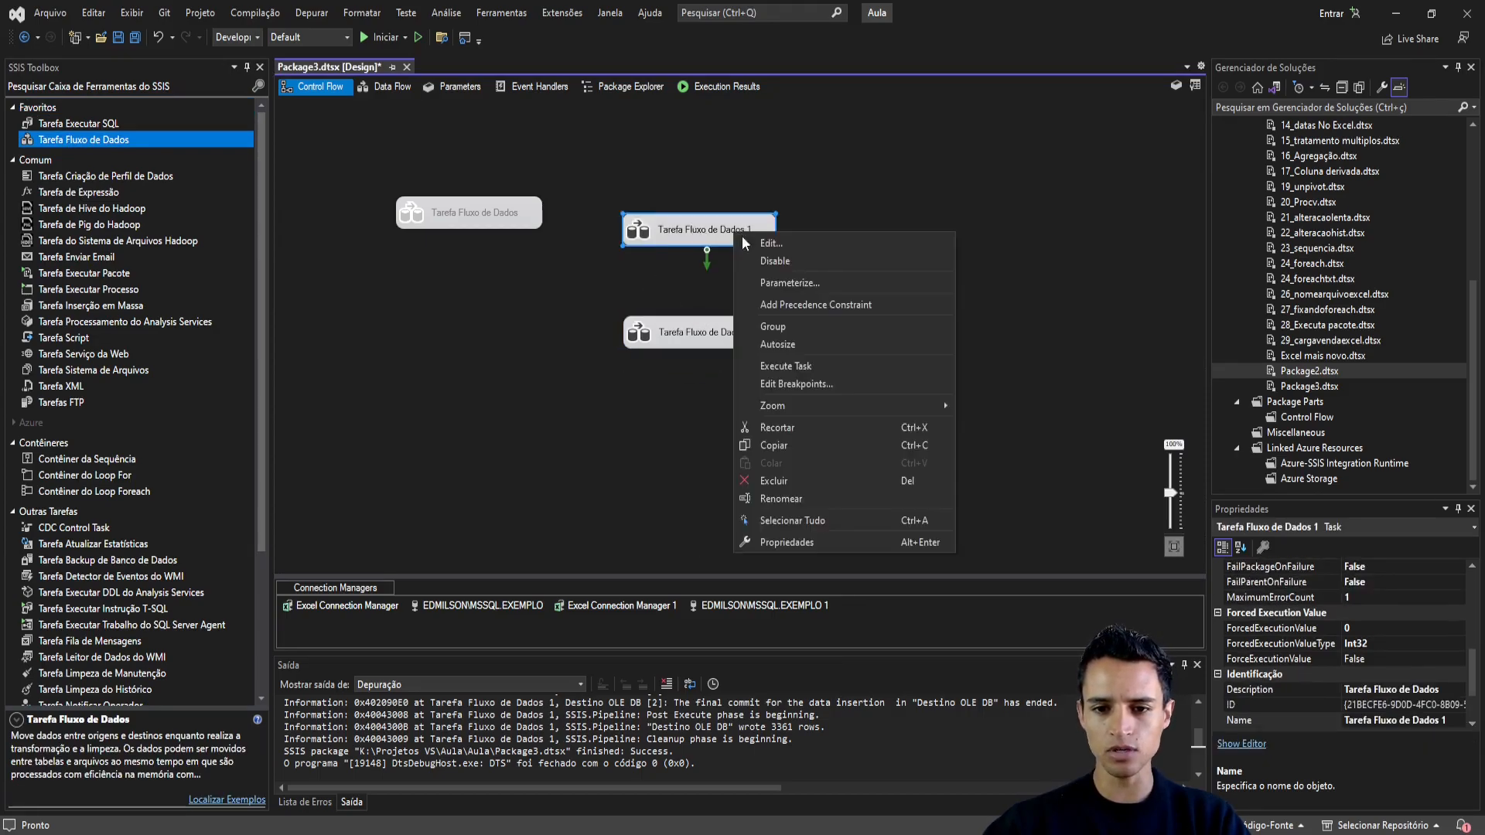
left_click(777, 260)
- Add an OLE DB source with an OLE DB destination below it inside Tarefa Fluxo de Dados 2
double_click(671, 332)
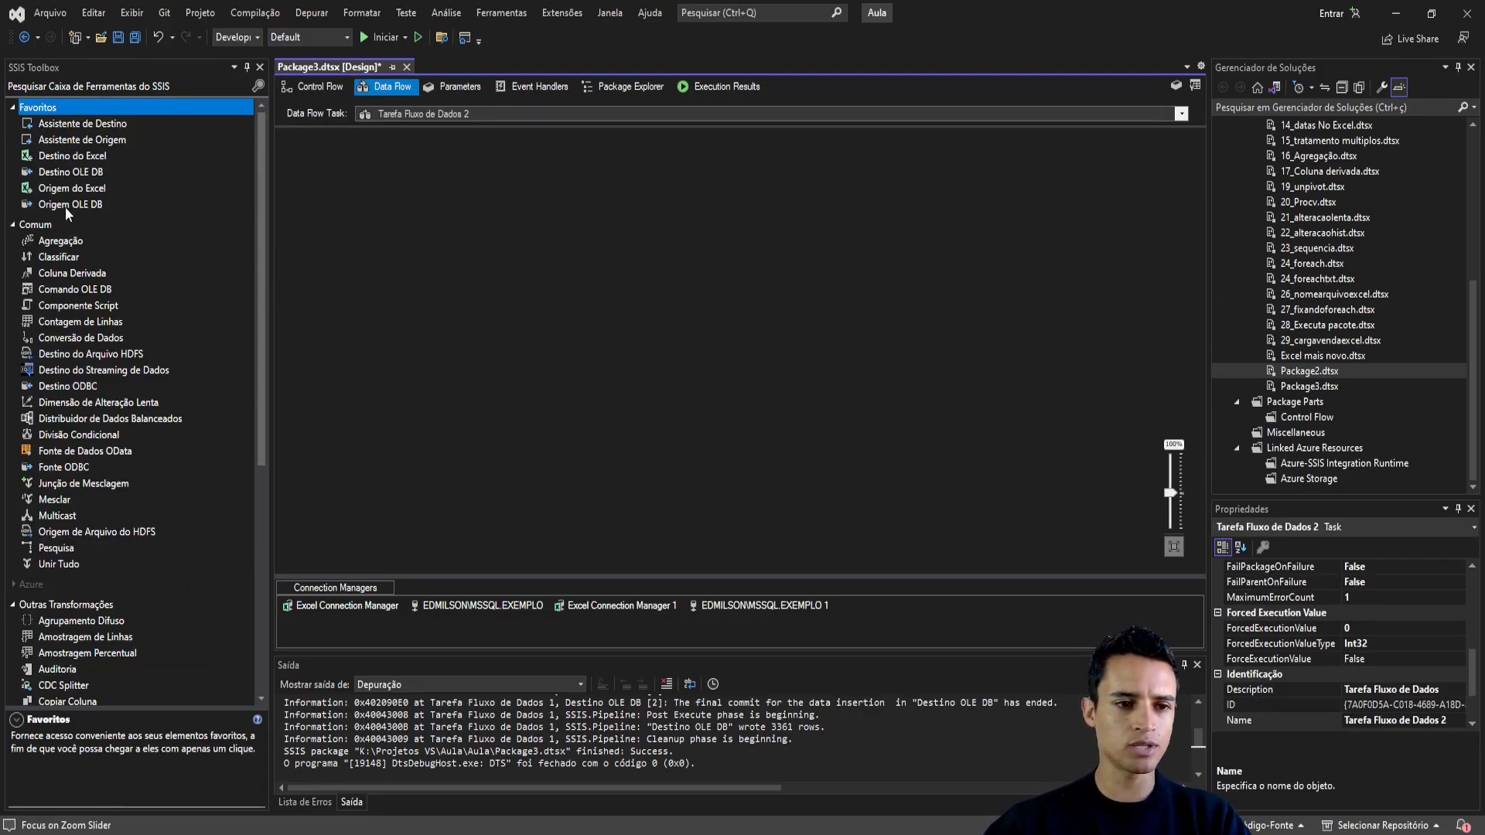
left_click_drag(59, 205, 324, 240)
left_click_drag(531, 212, 541, 217)
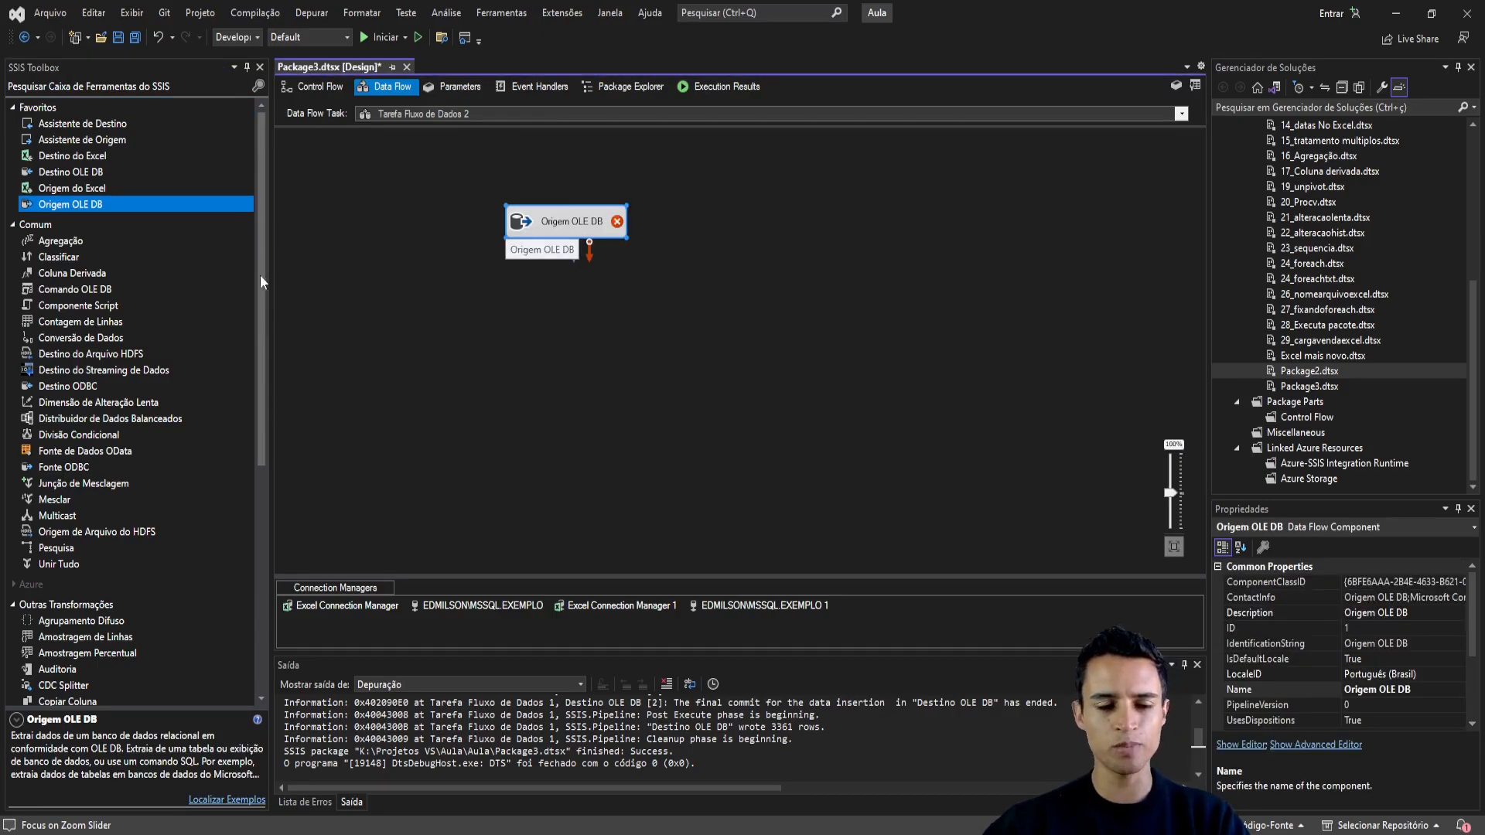
left_click_drag(78, 173, 574, 334)
left_click(689, 295)
- Set the OLE DB source's data access mode to SQL command, using the EXEMPLO database connection
double_click(547, 232)
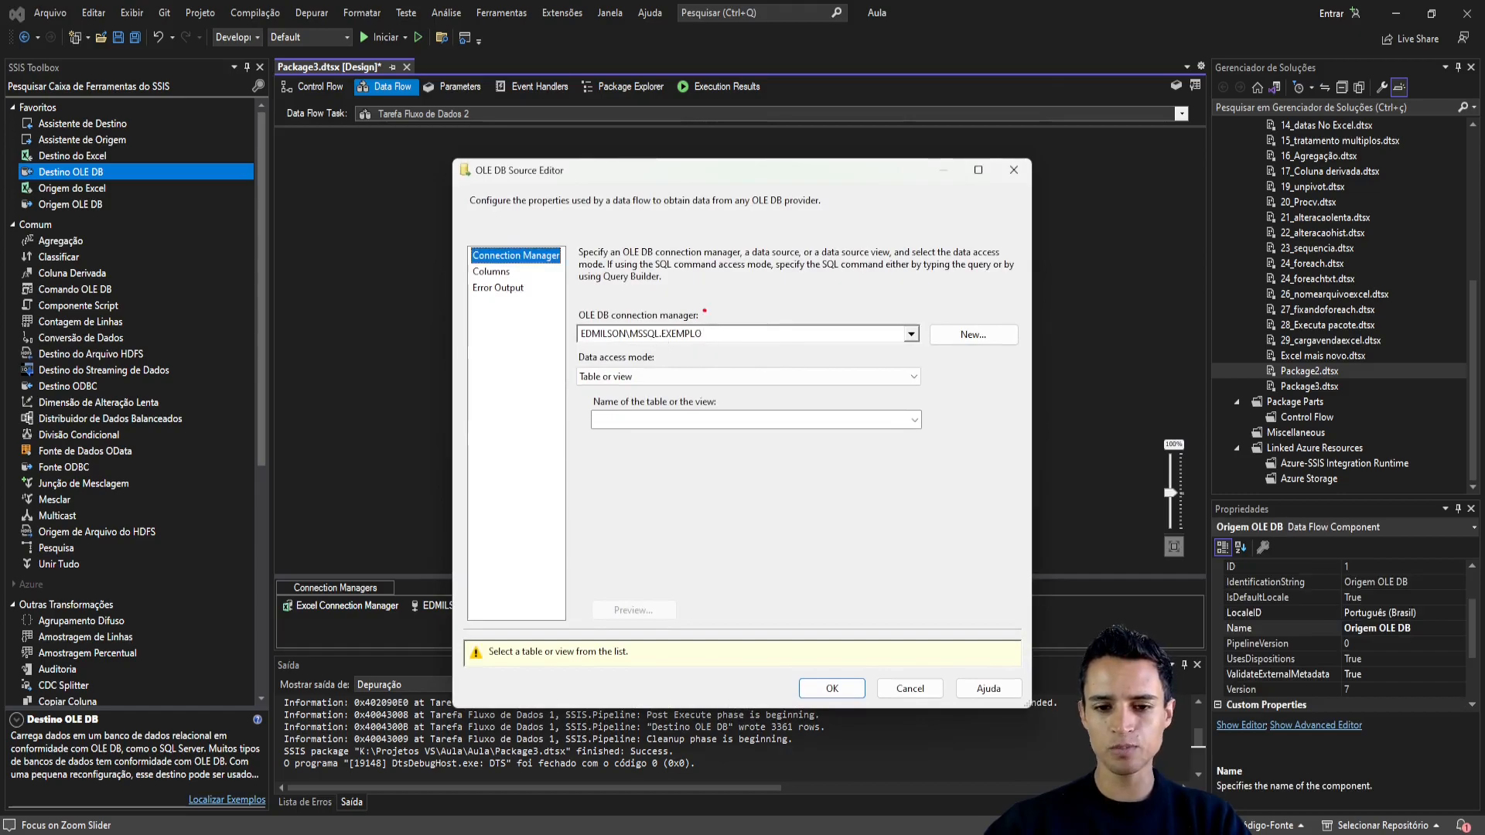
left_click(960, 341)
left_click(932, 601)
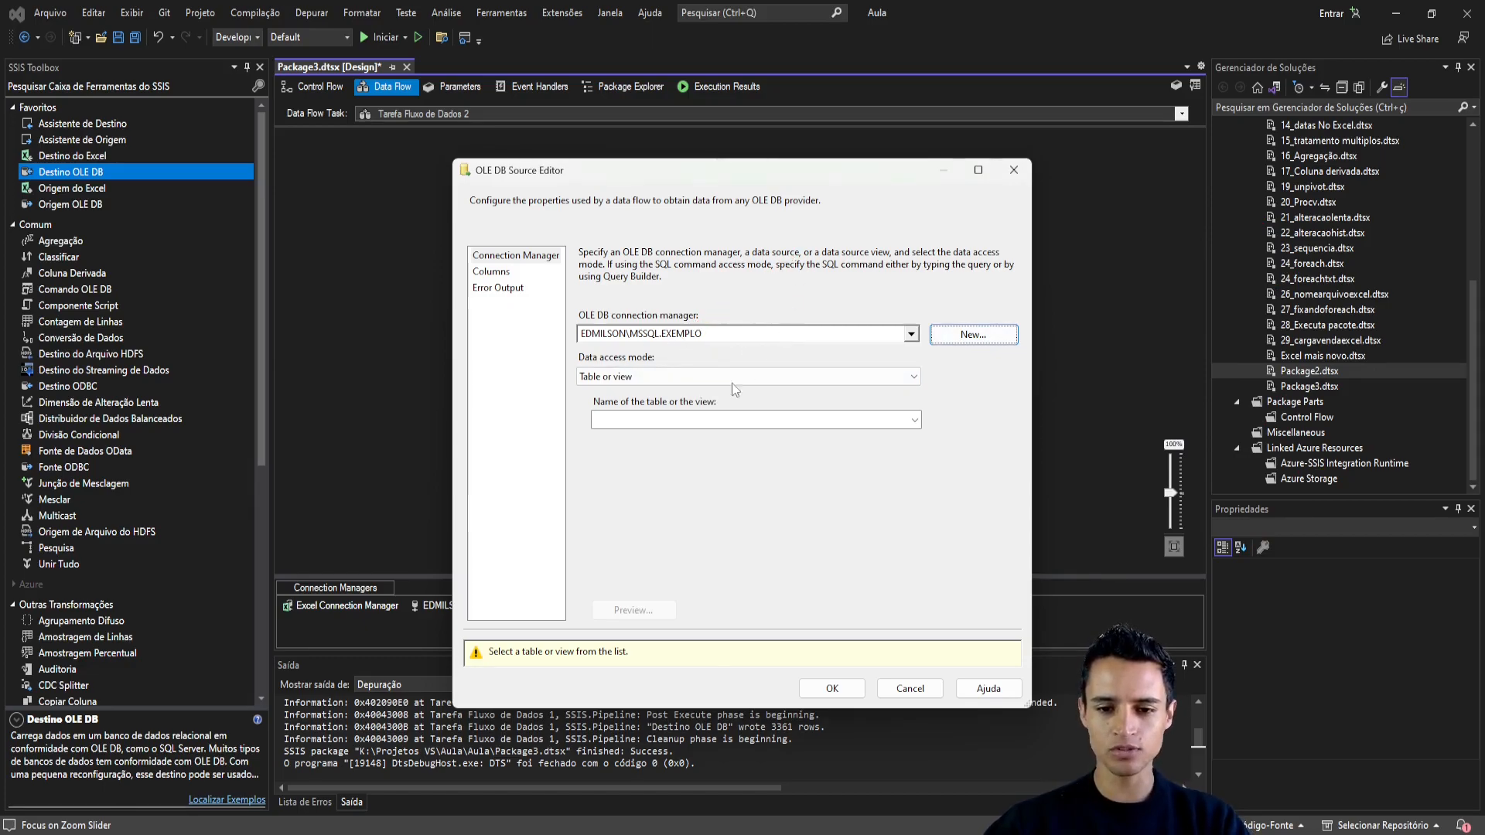
left_click(756, 421)
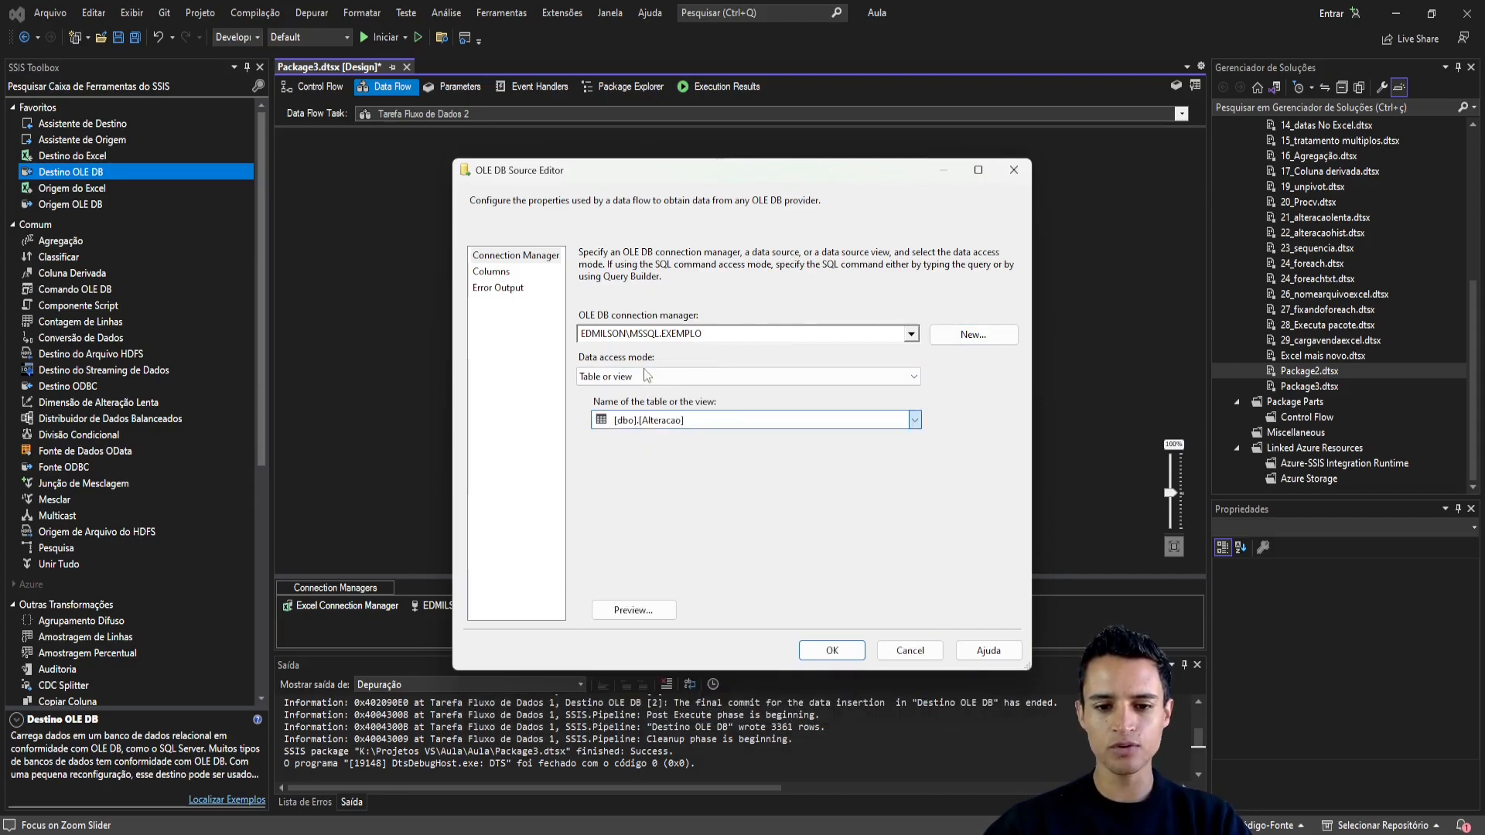
left_click(765, 376)
left_click(637, 418)
left_click(670, 430)
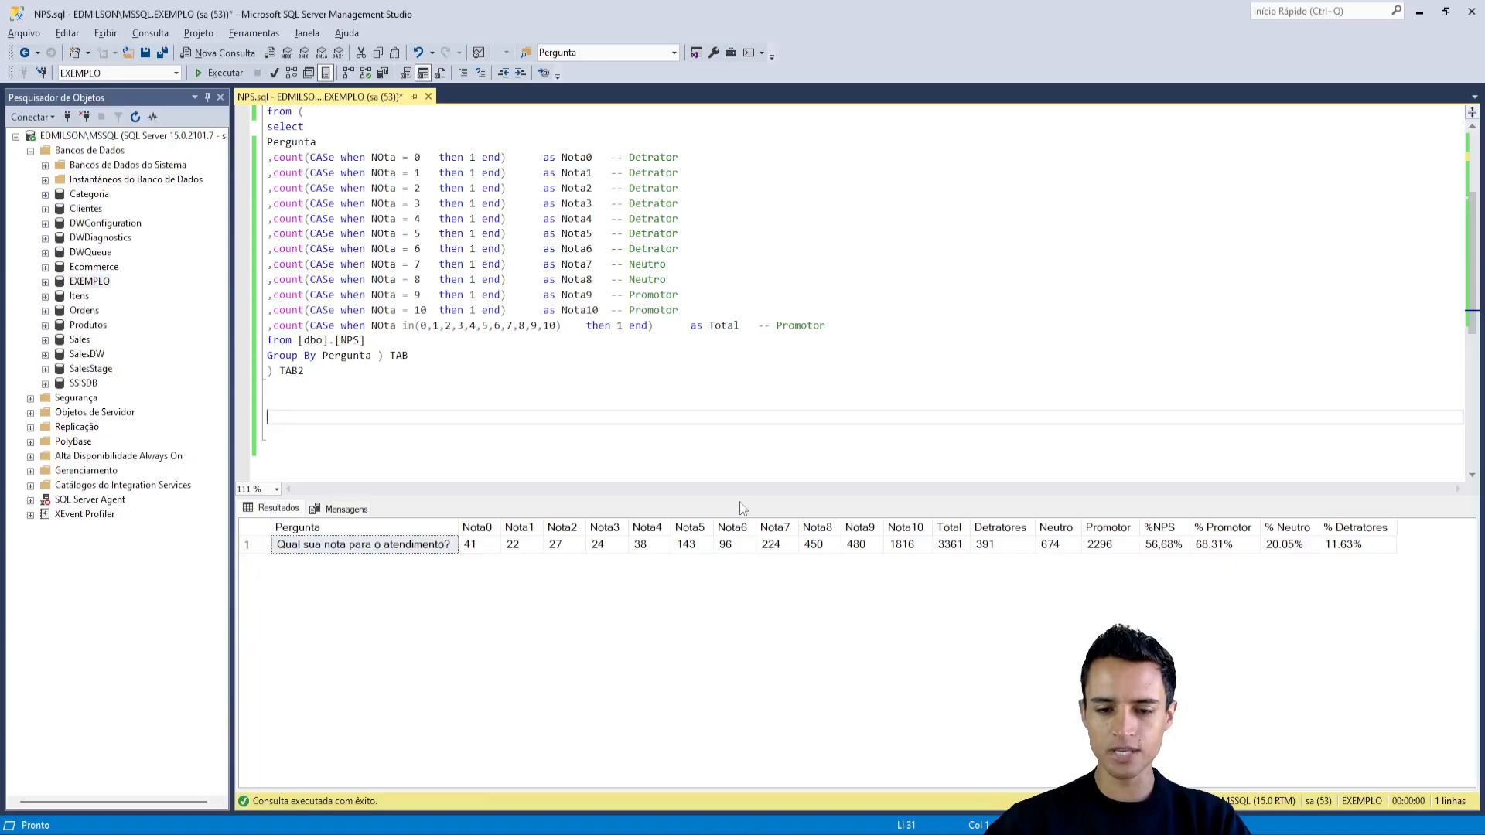
- Copy the full Net Promoter Score query from NPS.sql in SQL Server Management Studio and paste it as the OLE DB source's SQL command in Visual Studio
left_click(576, 377)
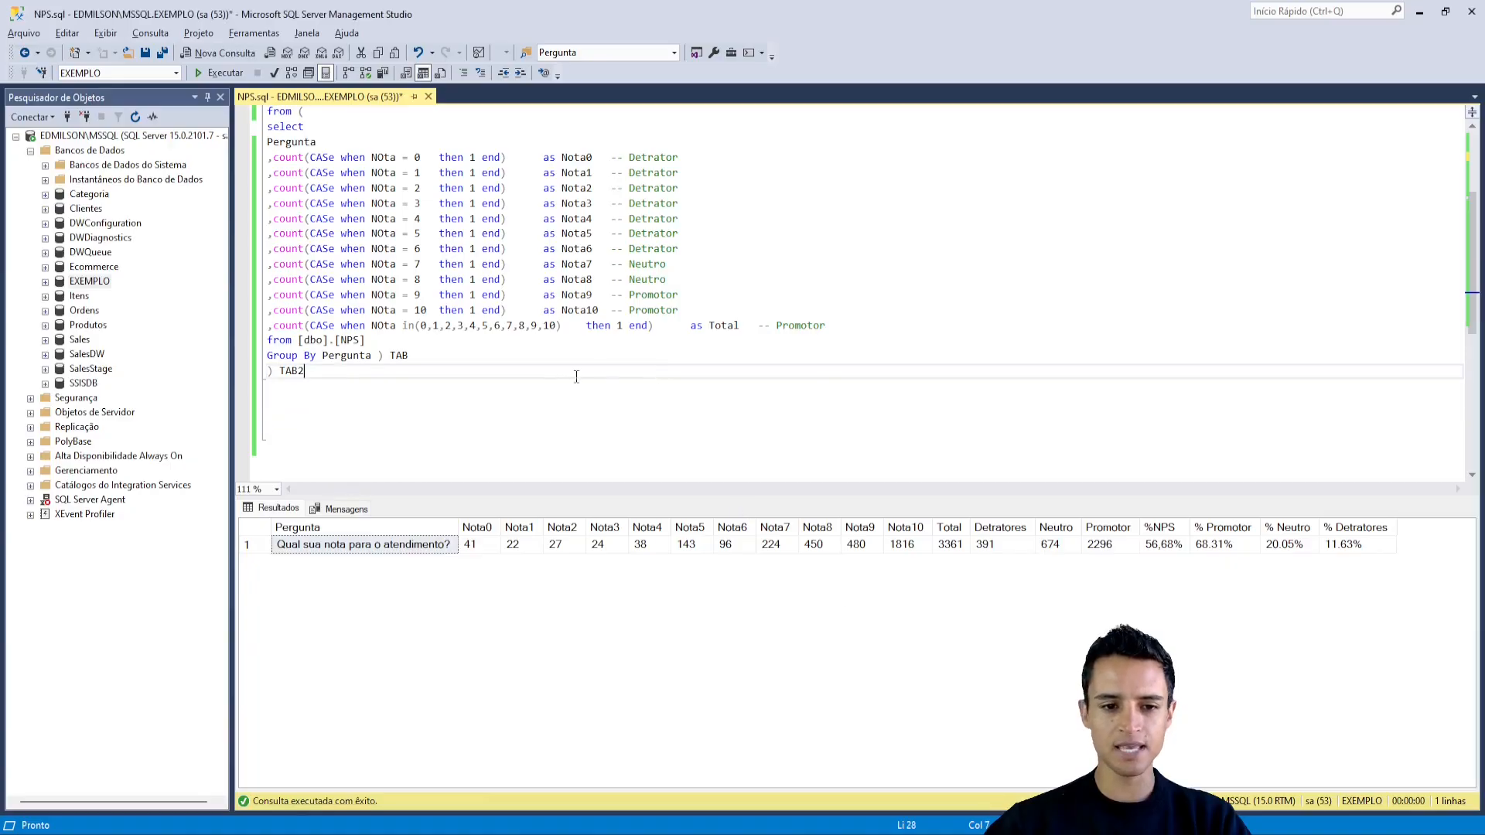
left_click_drag(576, 376, 265, 112)
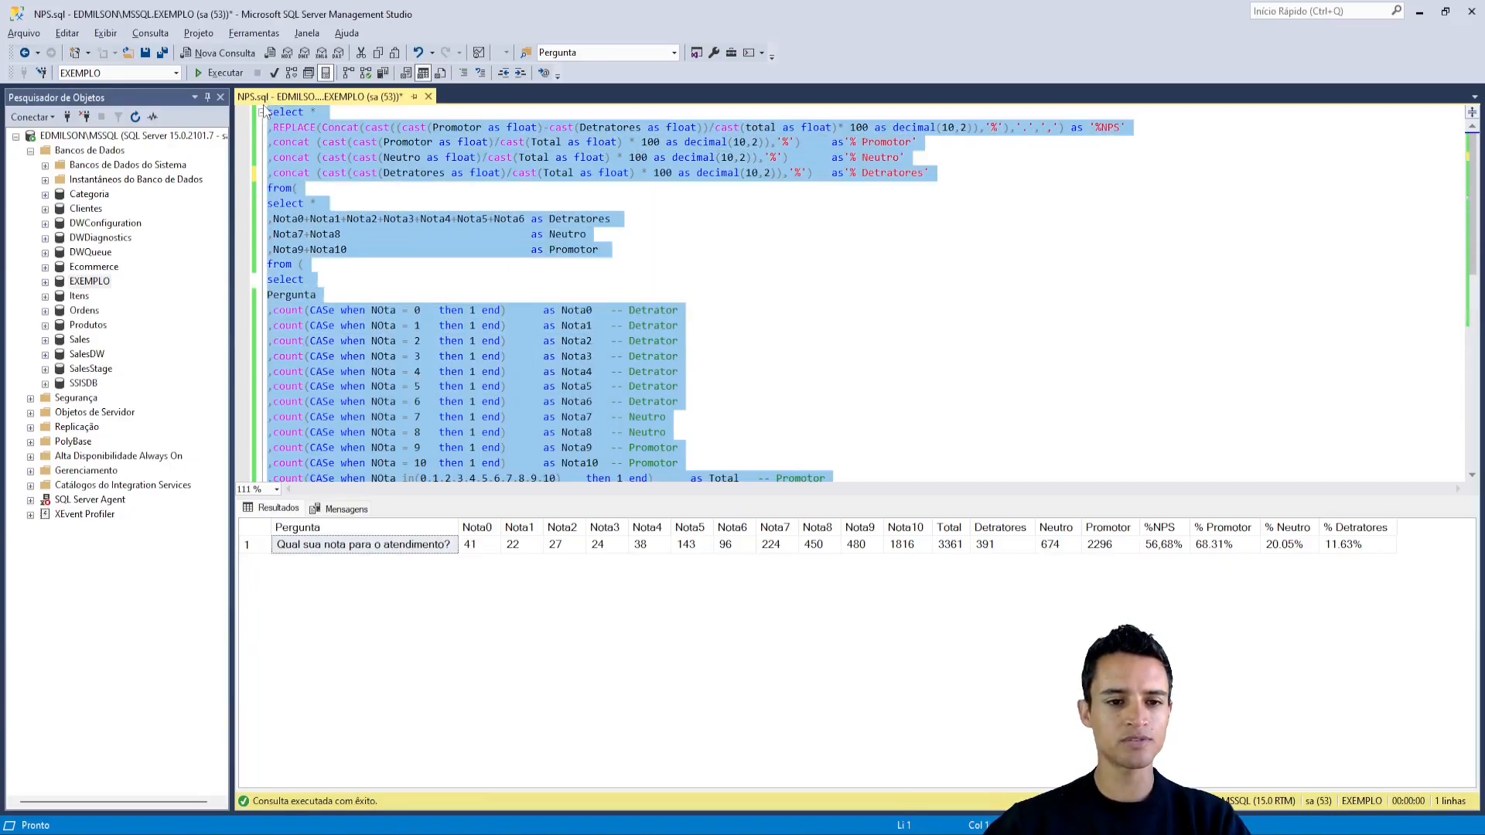
scroll(663, 308, "down", 5)
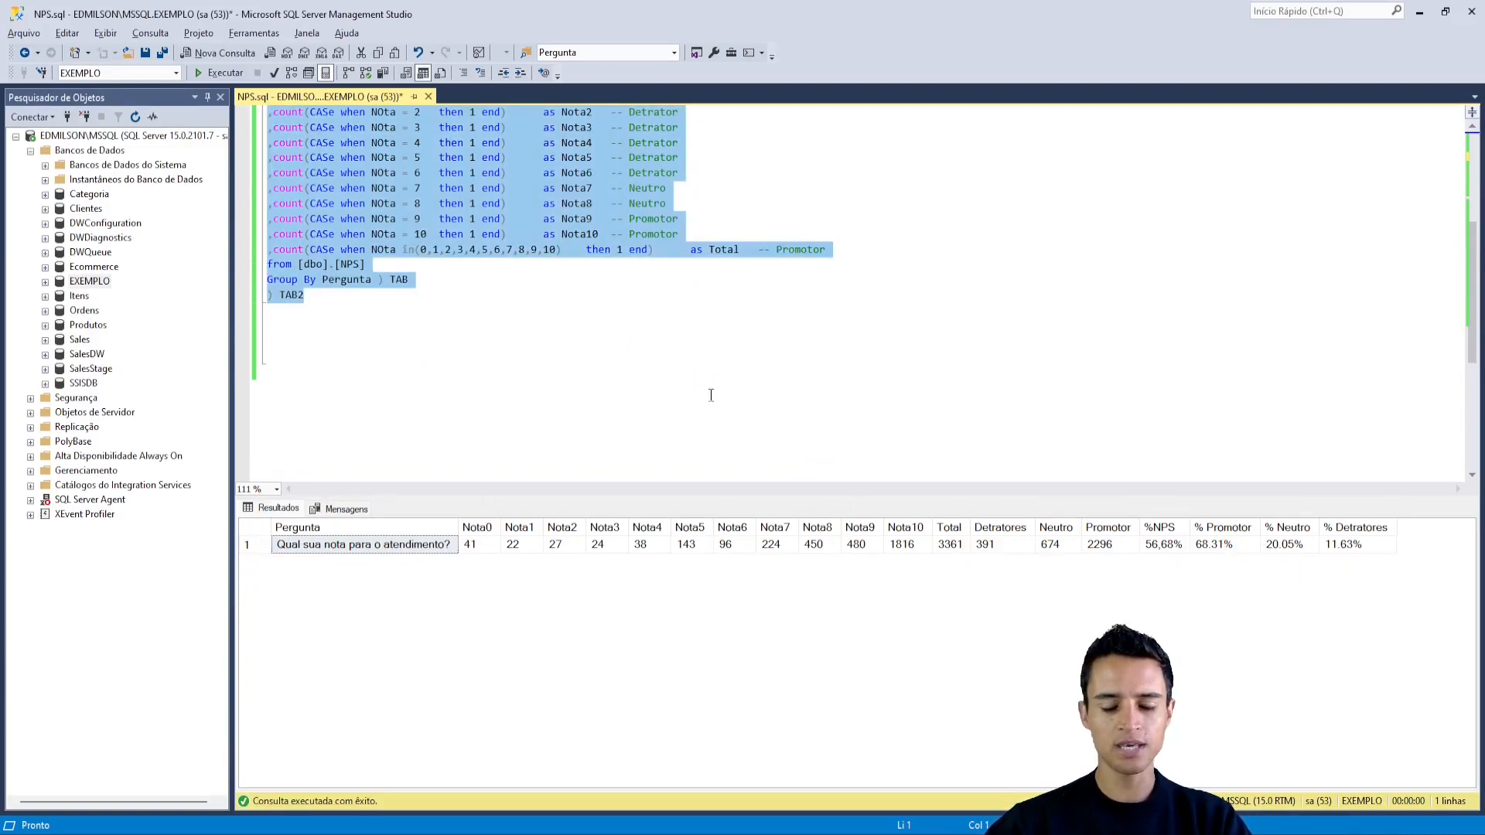
scroll(959, 342, "up", 5)
left_click(727, 279)
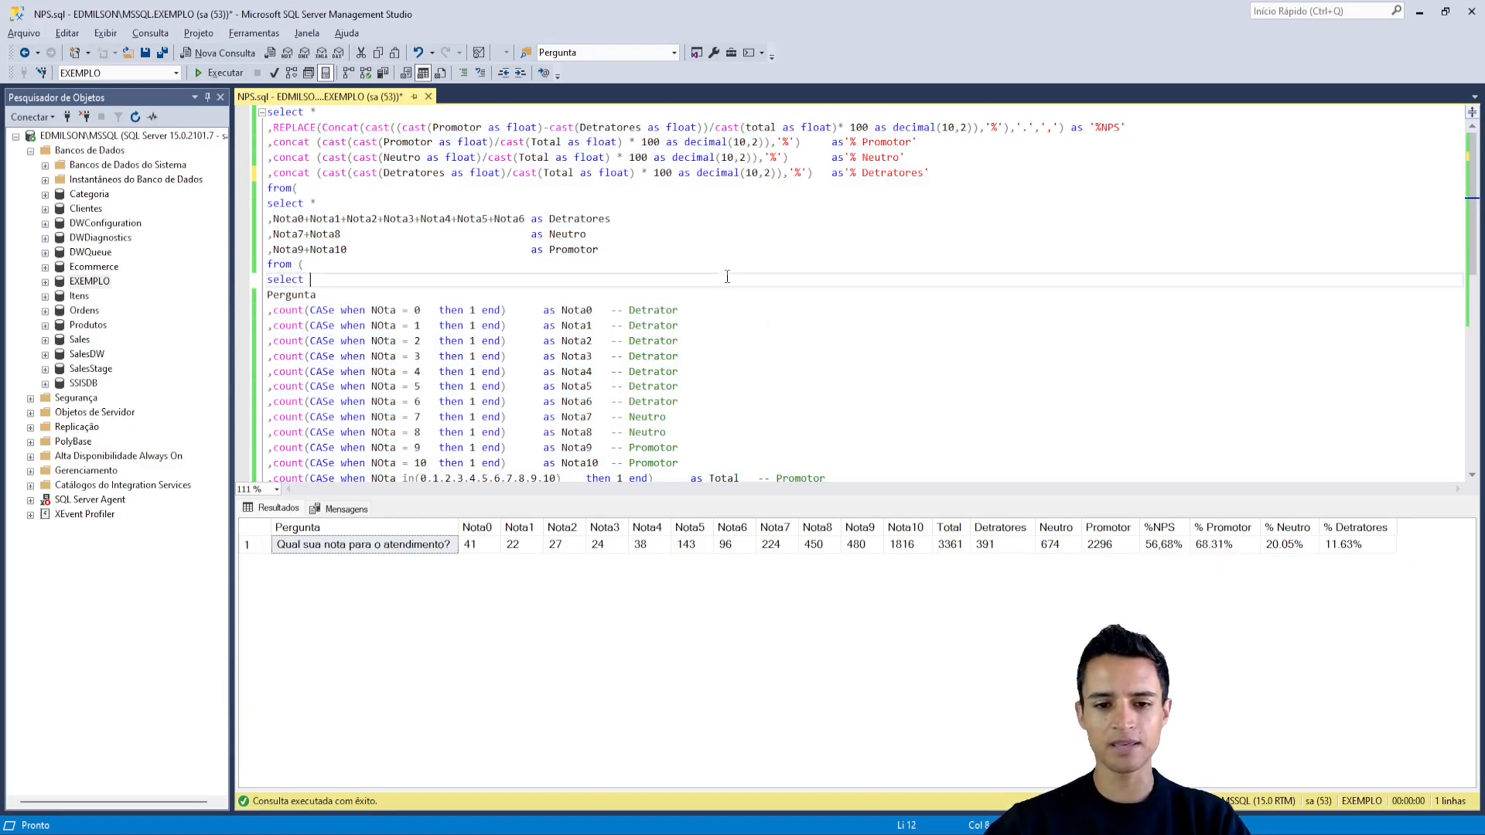
scroll(628, 272, "down", 3)
key("ctrl+a")
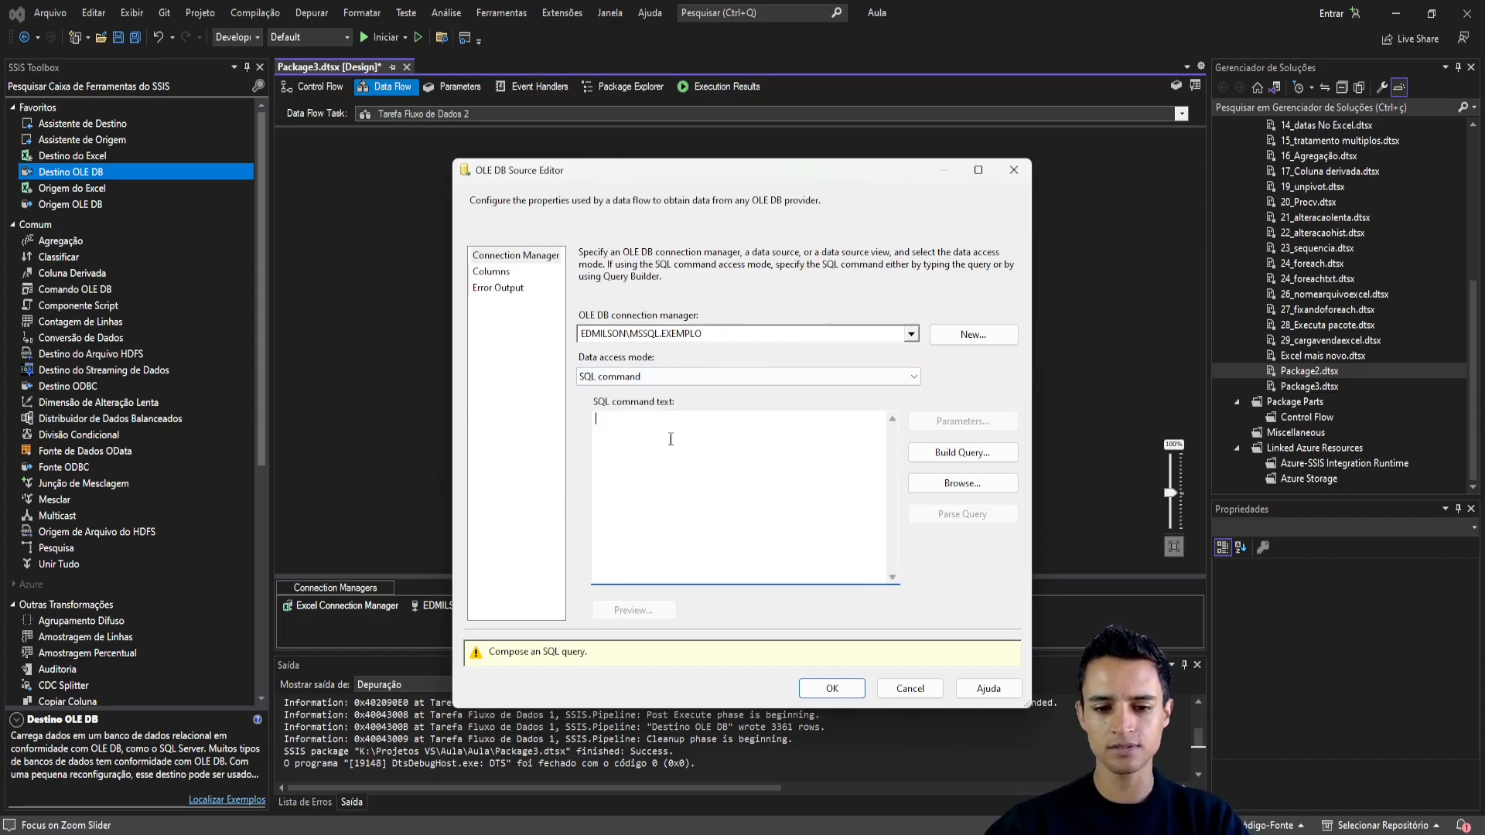
key("ctrl+v")
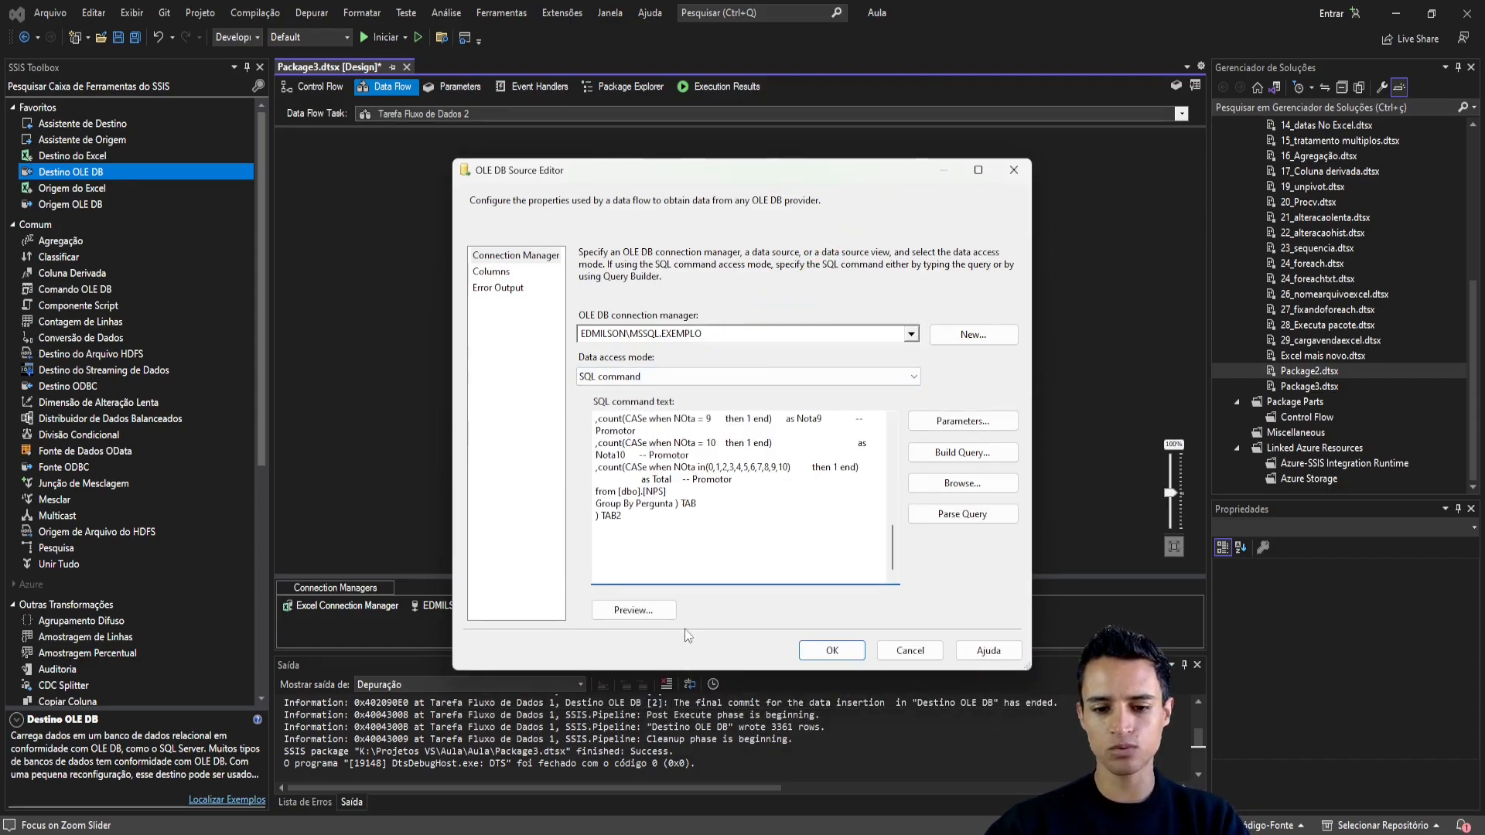
- Preview the query results and apply the OLE DB source's settings
left_click(633, 611)
left_click(633, 320)
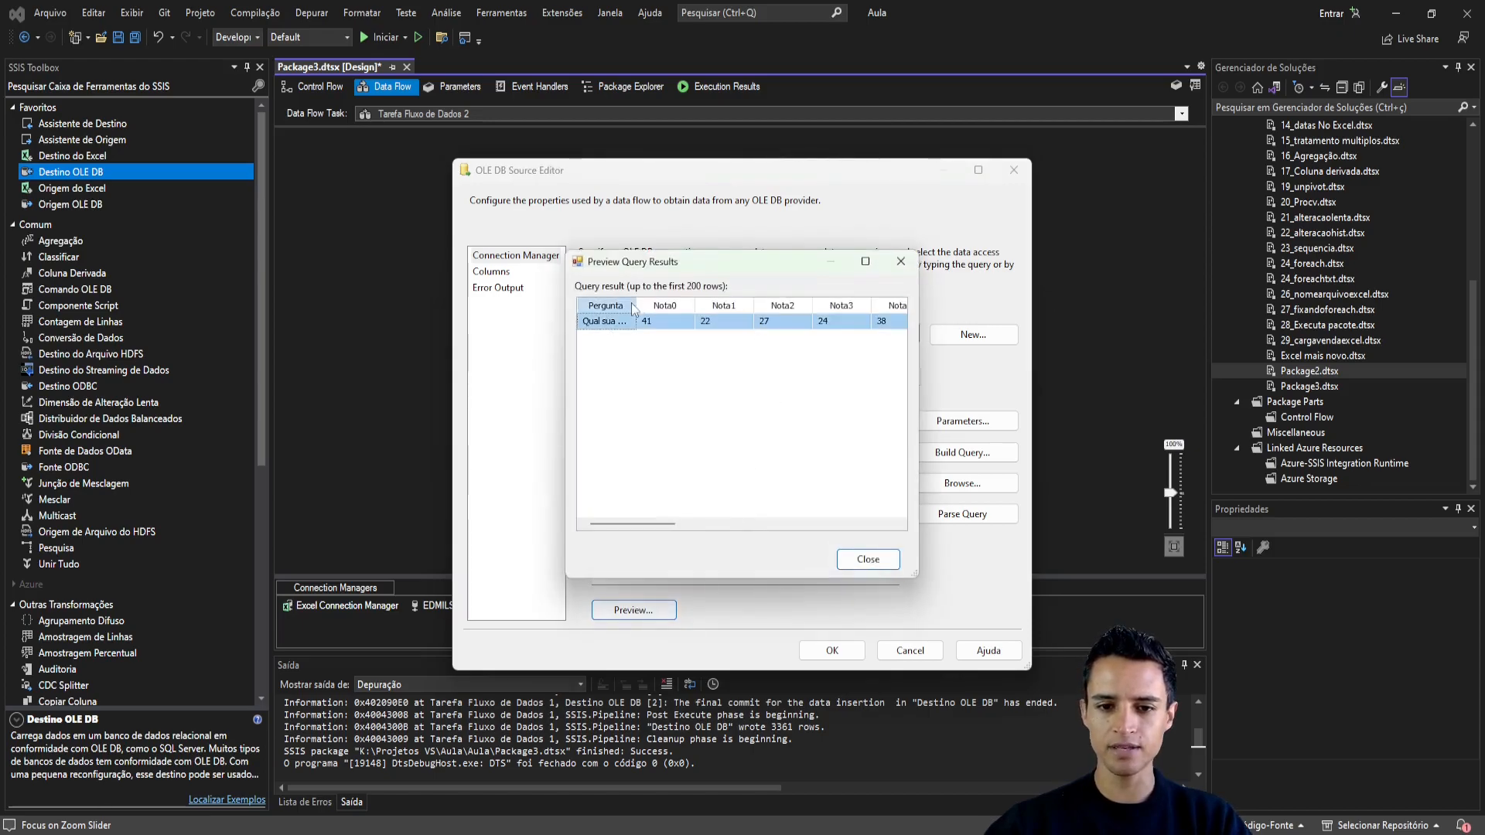
left_click(868, 558)
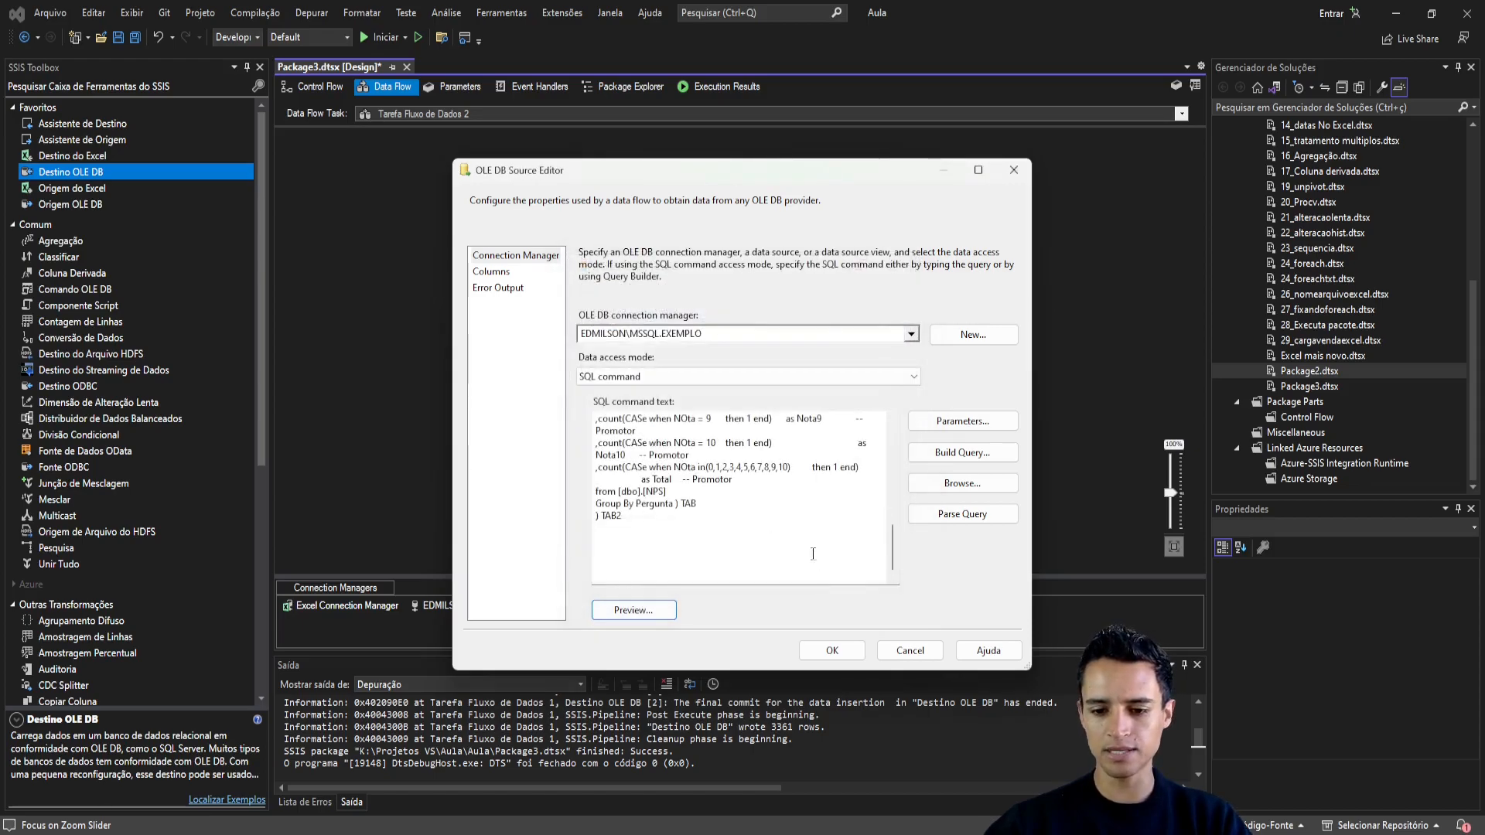
left_click(832, 650)
- Open the OLE DB destination's settings, start a new destination table and name it [RLT].[NPS] in the CREATE TABLE script
double_click(582, 334)
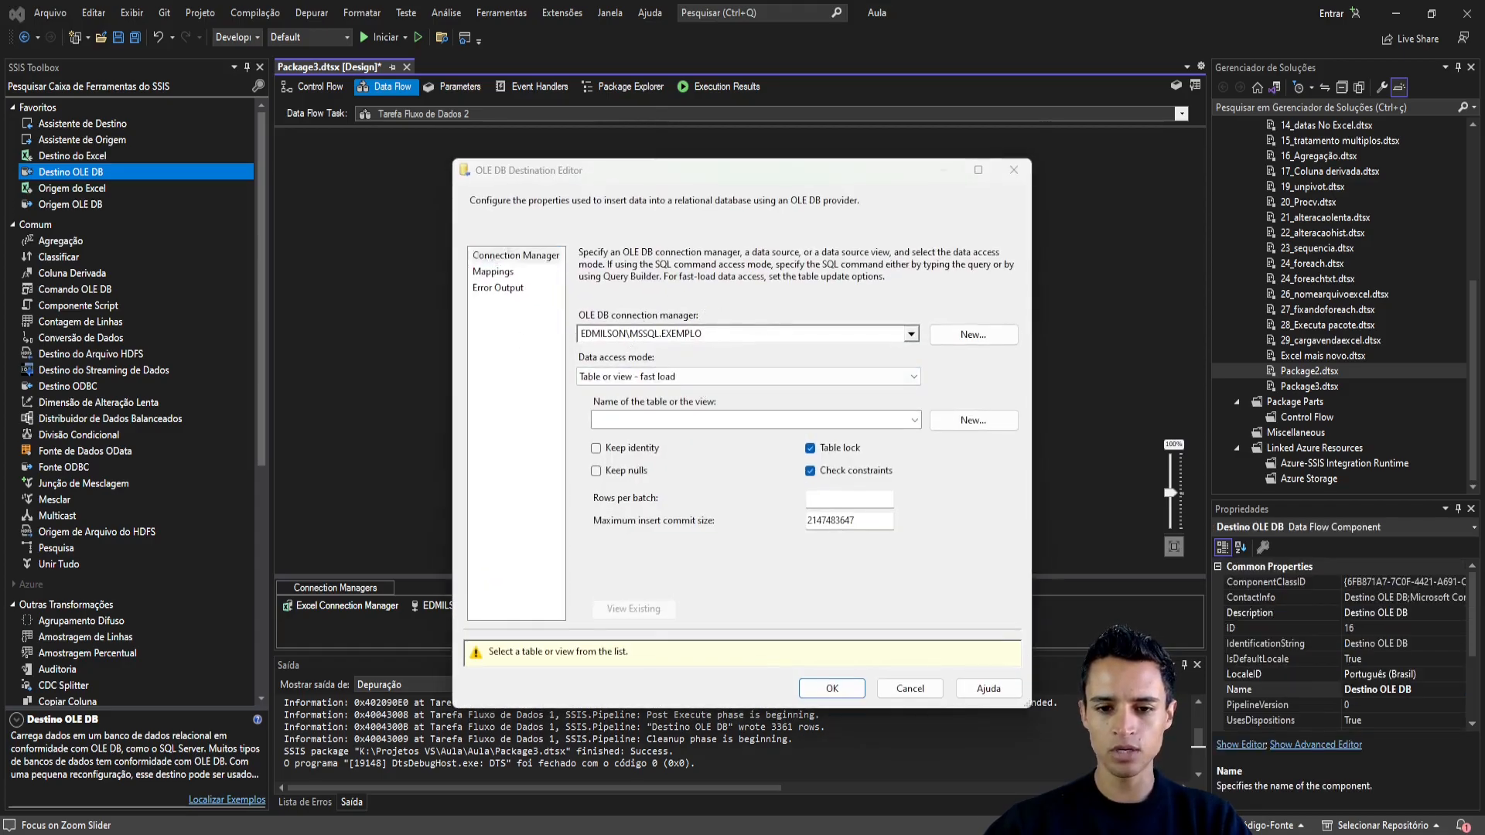
left_click_drag(702, 316, 812, 220)
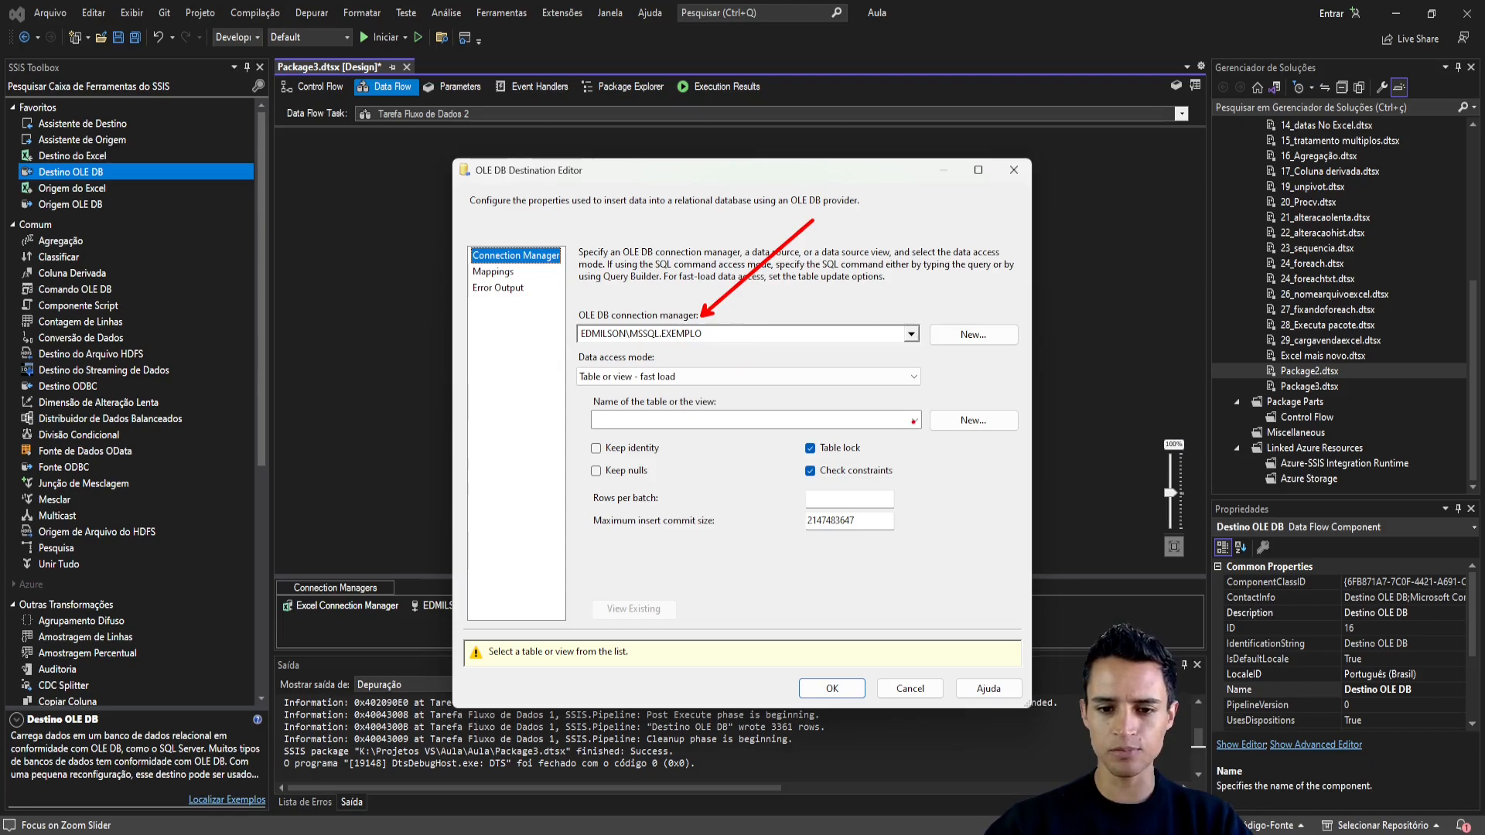
left_click(963, 420)
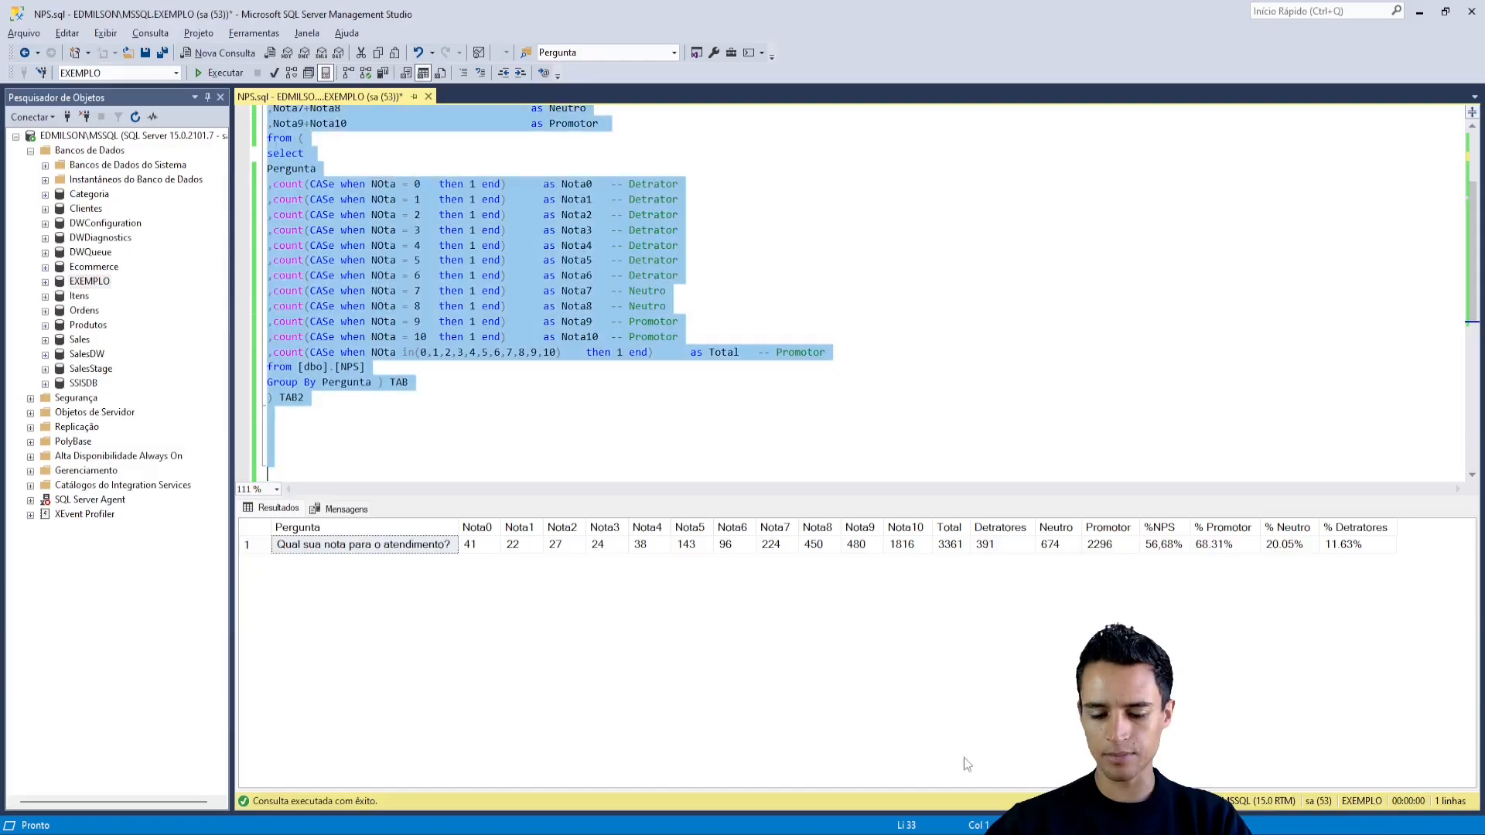
left_click(347, 396)
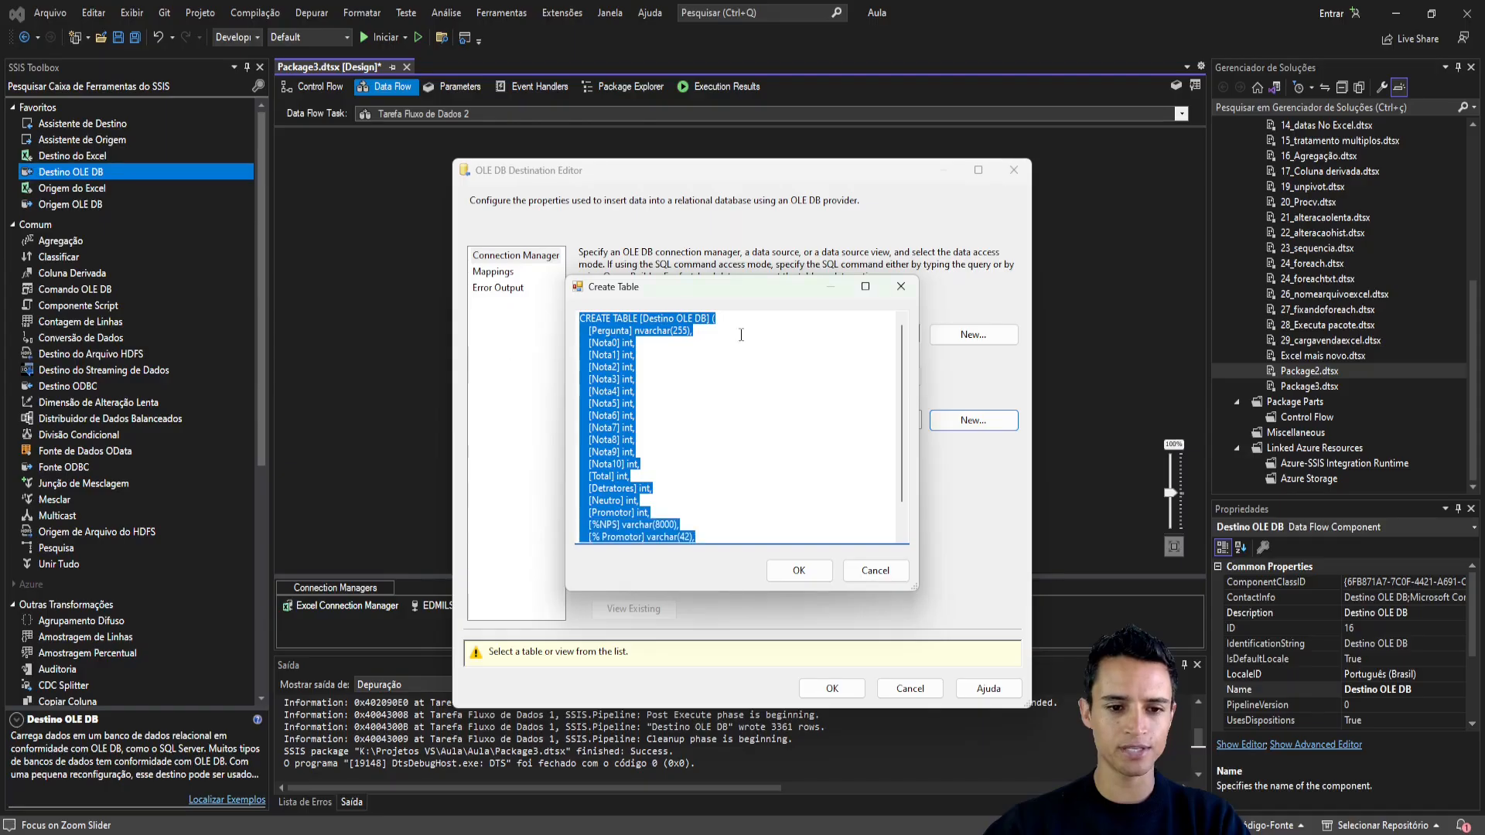
left_click(695, 338)
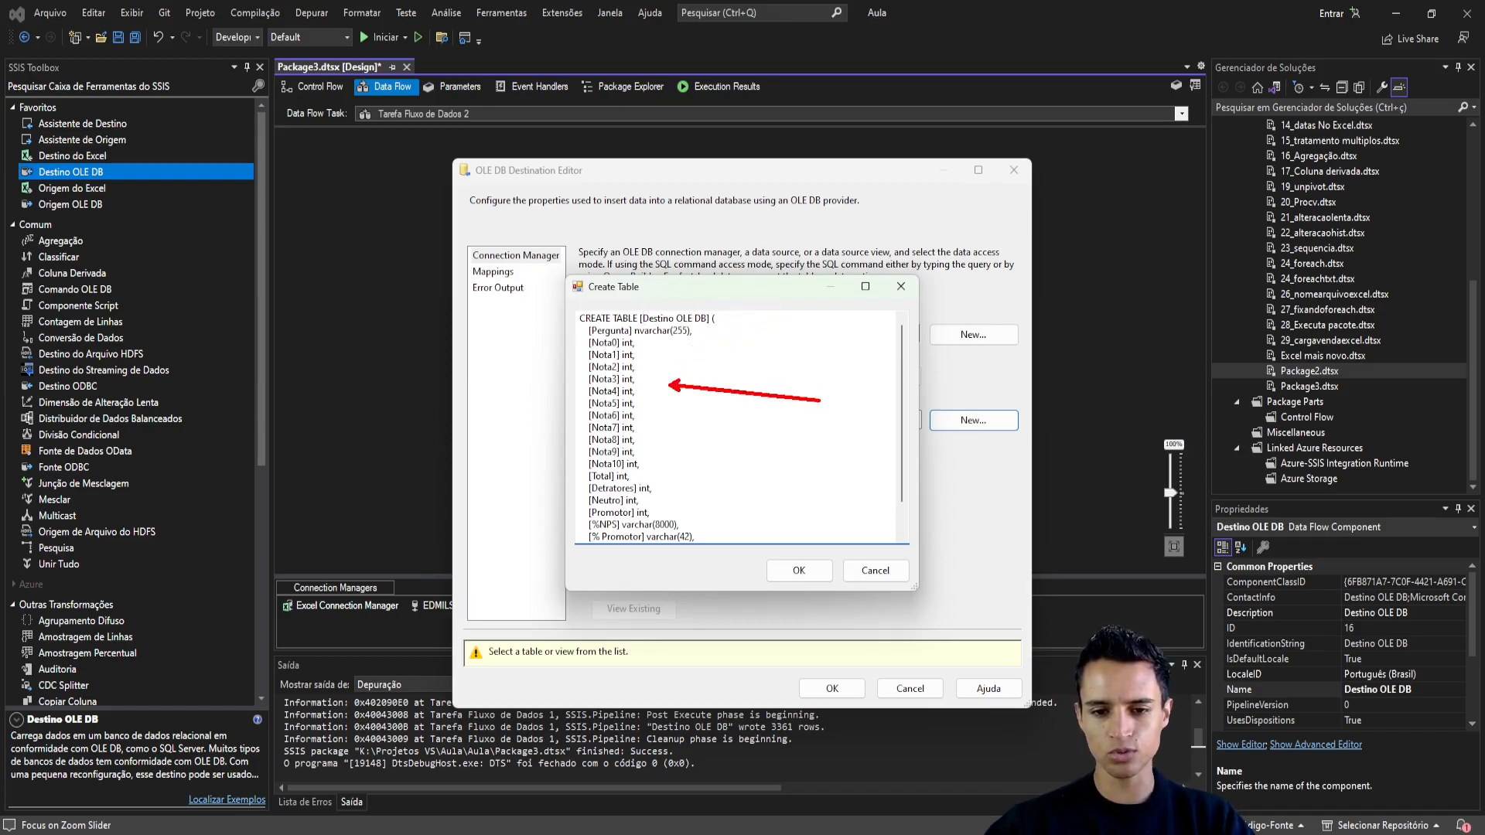
left_click_drag(644, 318, 708, 323)
type("NPS")
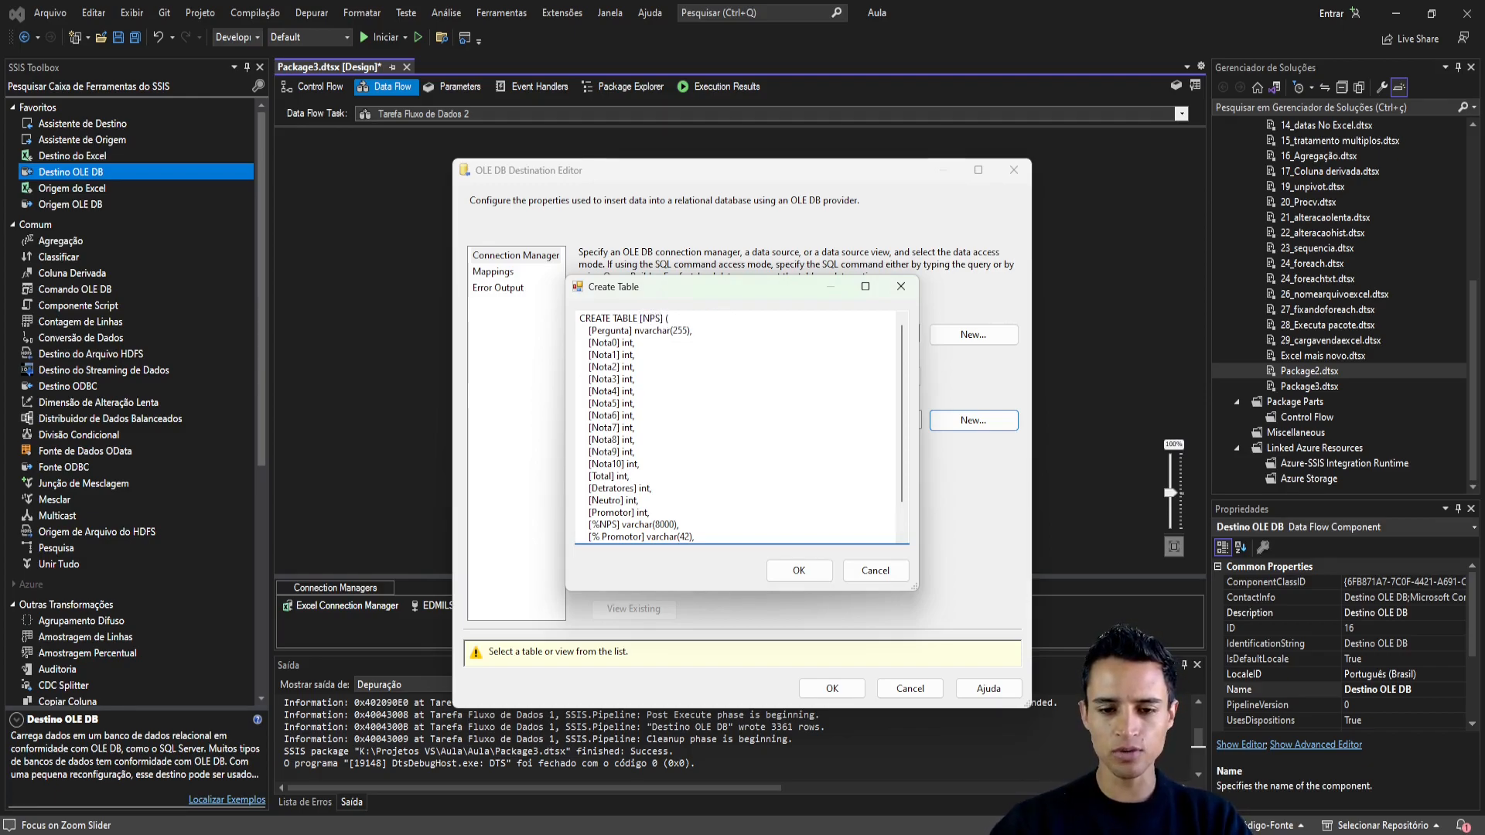
type("[].[")
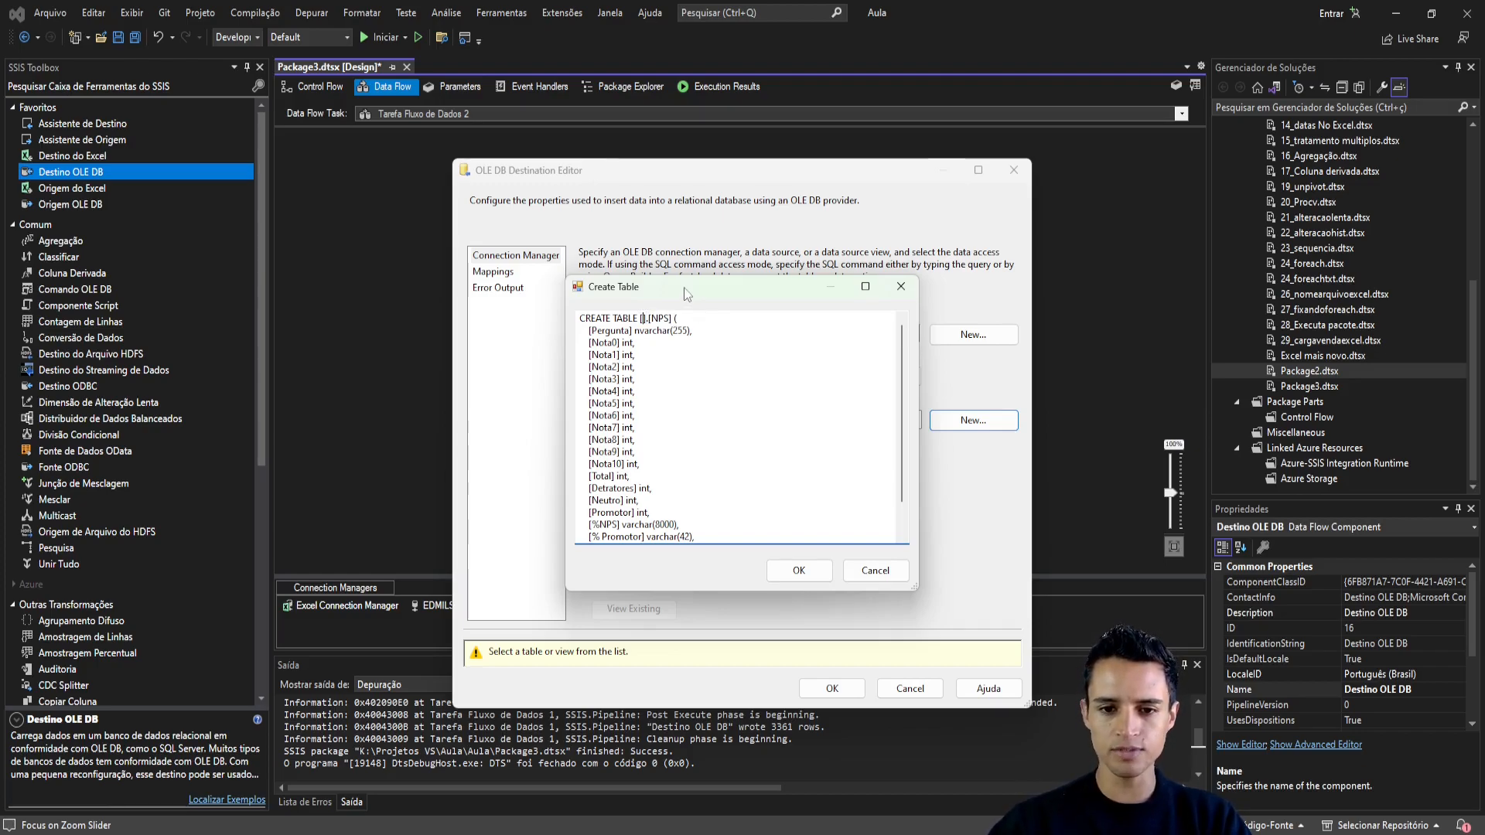
type("RLT")
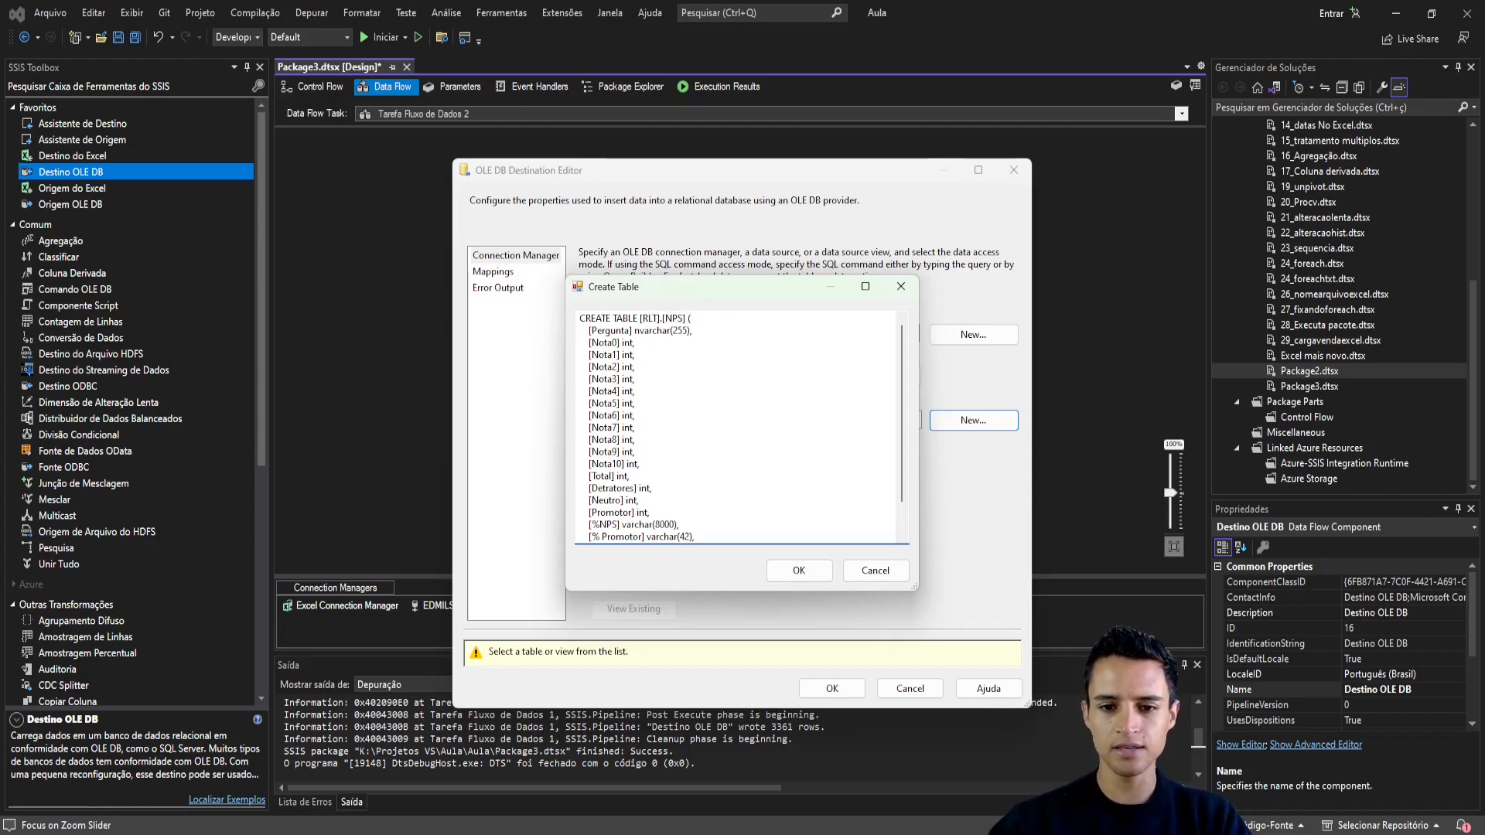
- Examine the new table's name and column definitions, and compare them with the [dbo].[NPS] source table in the SQL query
left_click(700, 401)
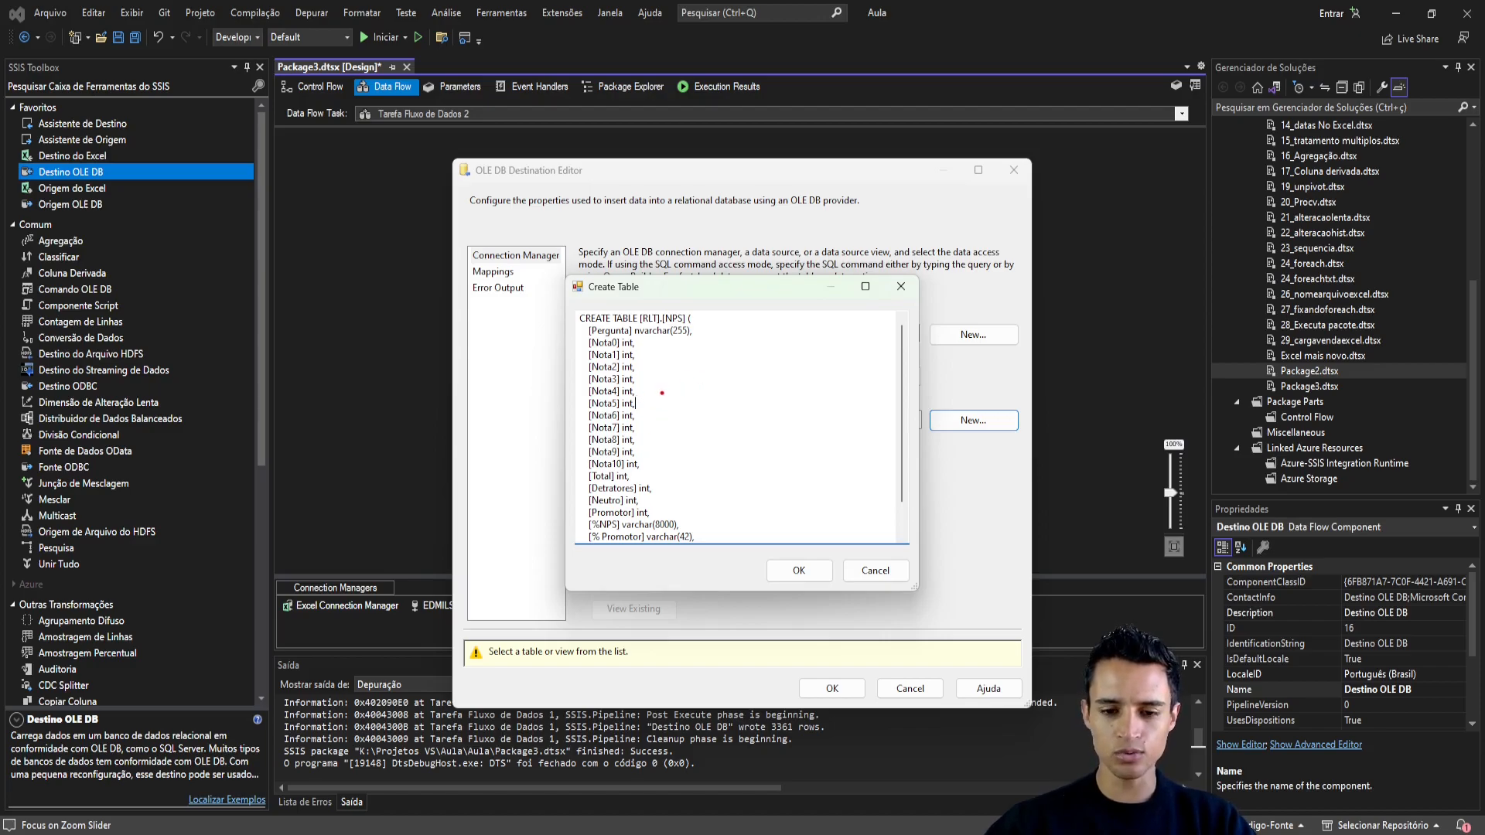
left_click_drag(662, 393, 766, 370)
left_click_drag(687, 466, 766, 440)
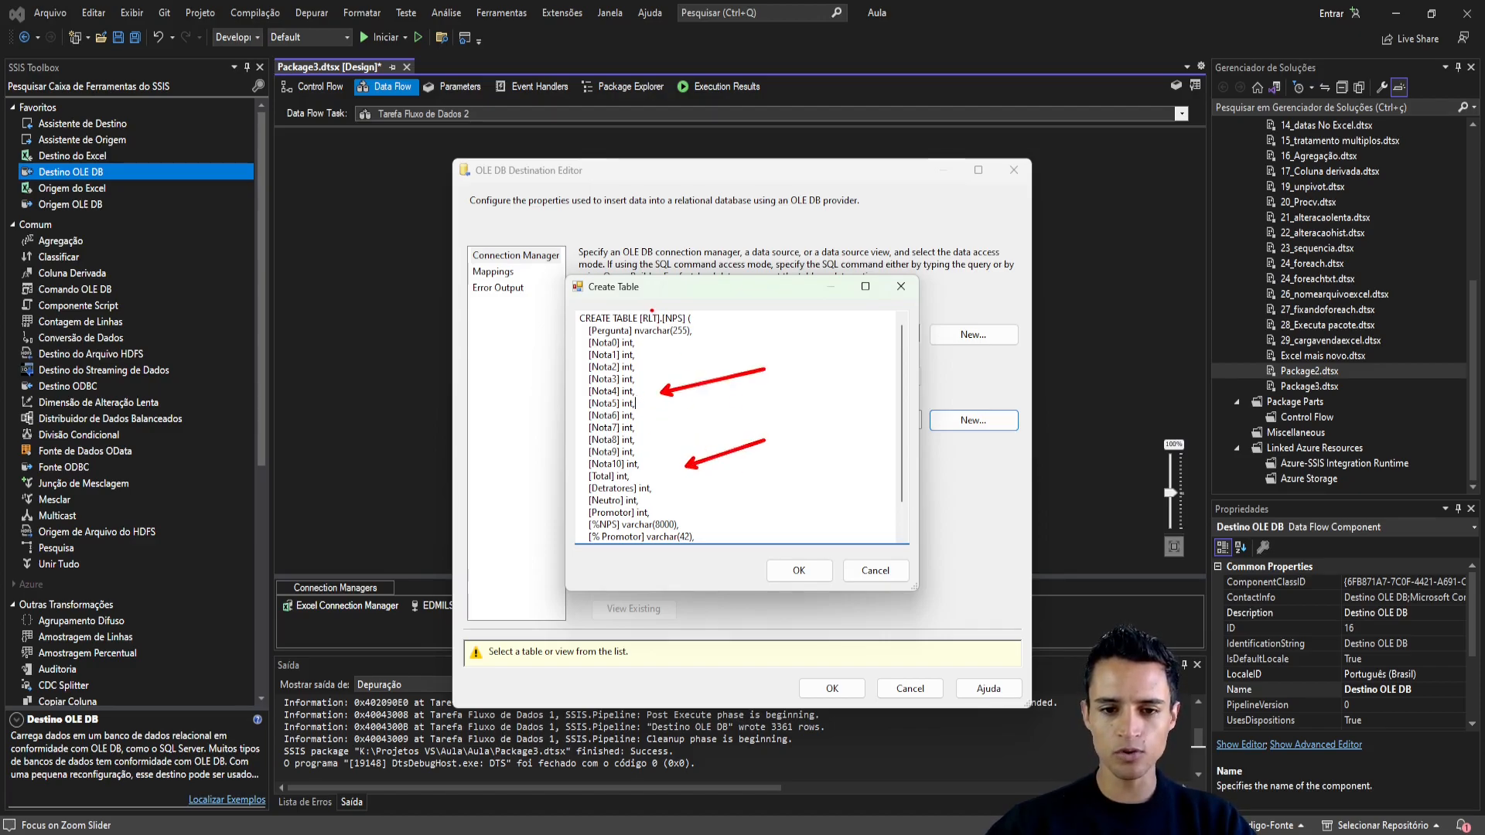
left_click_drag(654, 311, 693, 270)
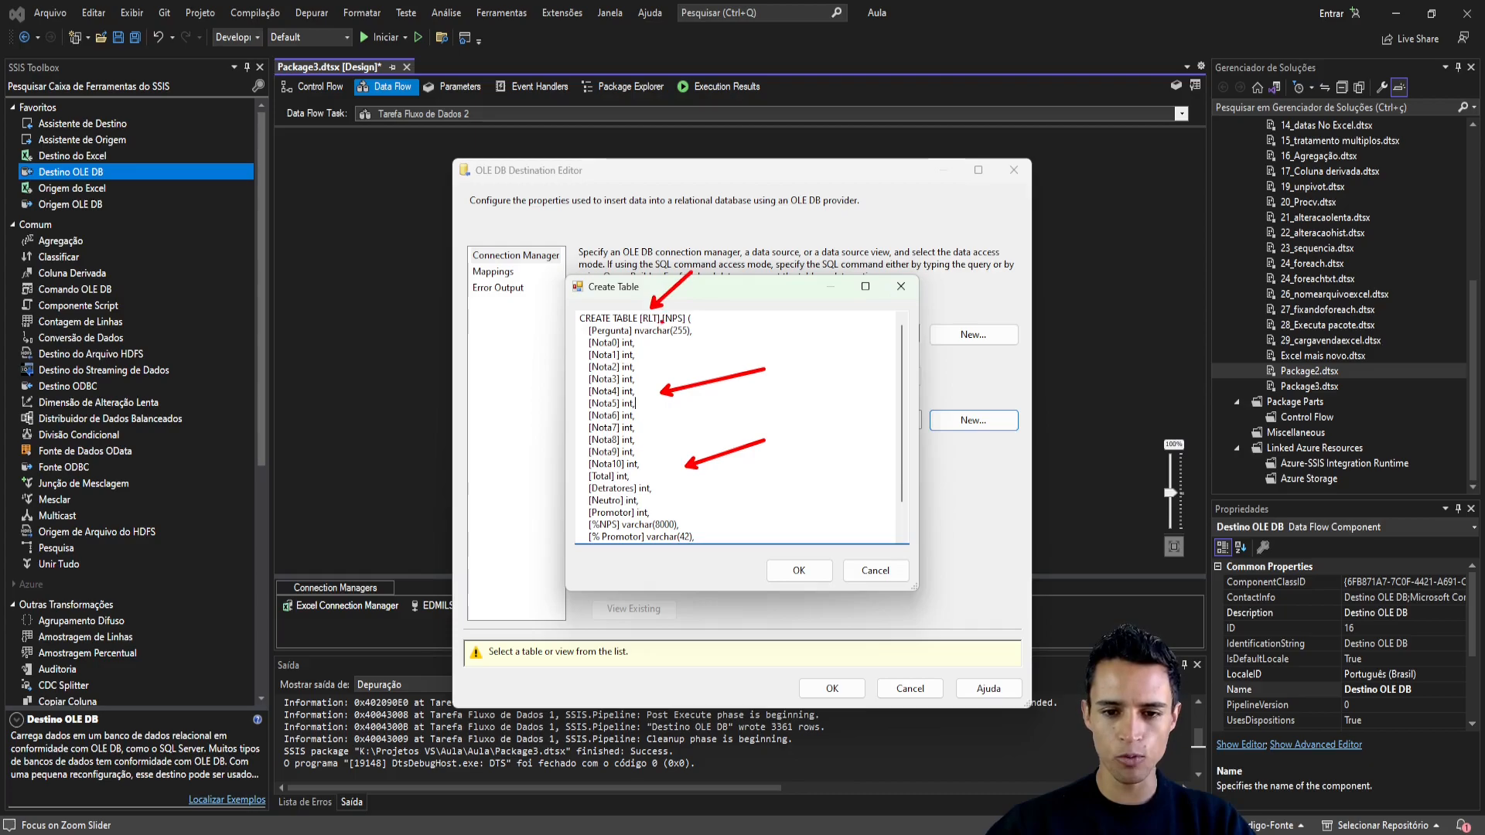
mouse_move(663, 321)
left_mouse_down()
mouse_move(658, 348)
mouse_move(754, 265)
left_mouse_up()
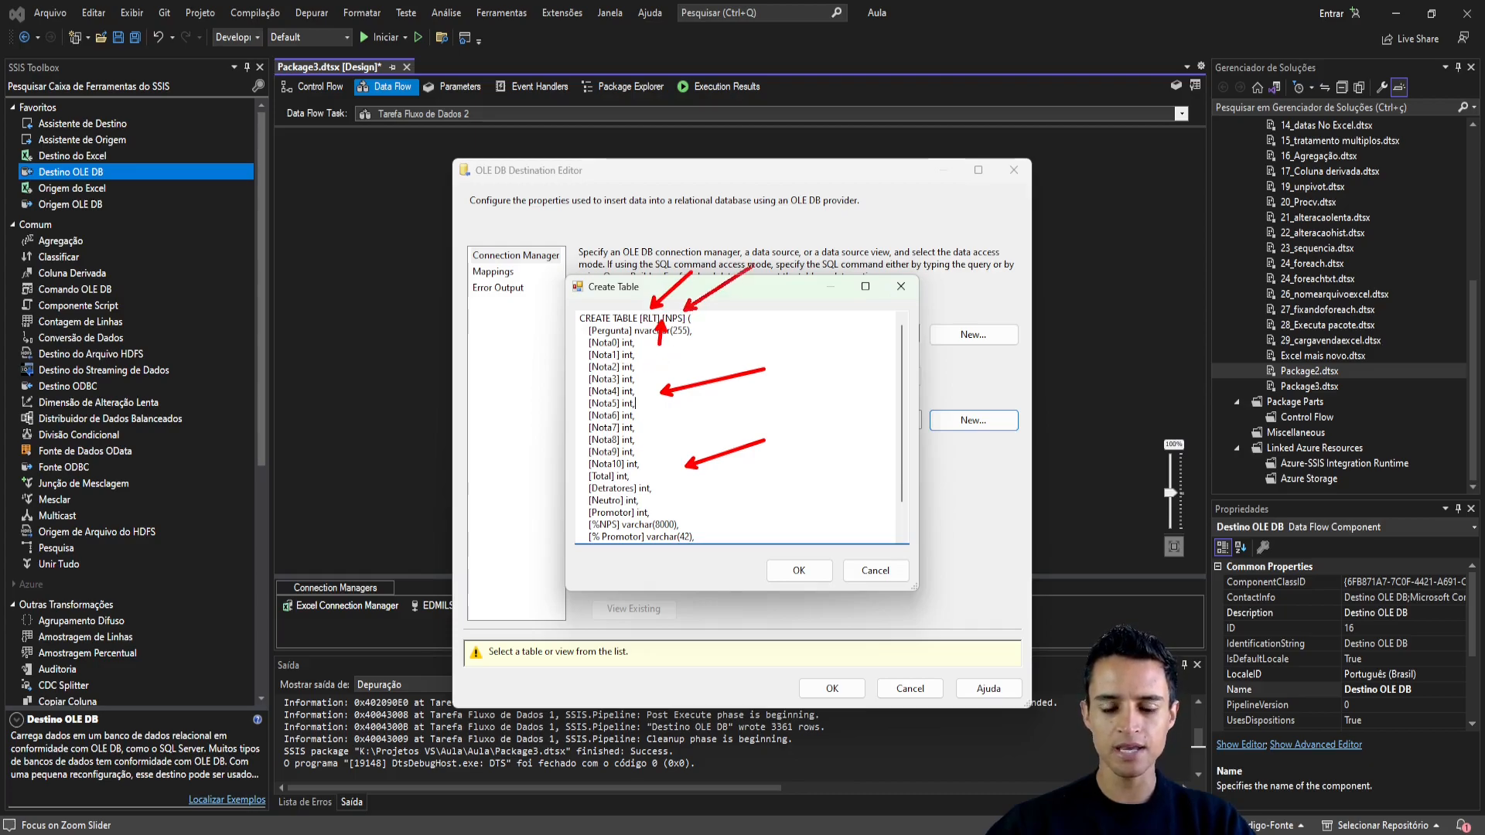
key("Escape")
key("alt+Tab")
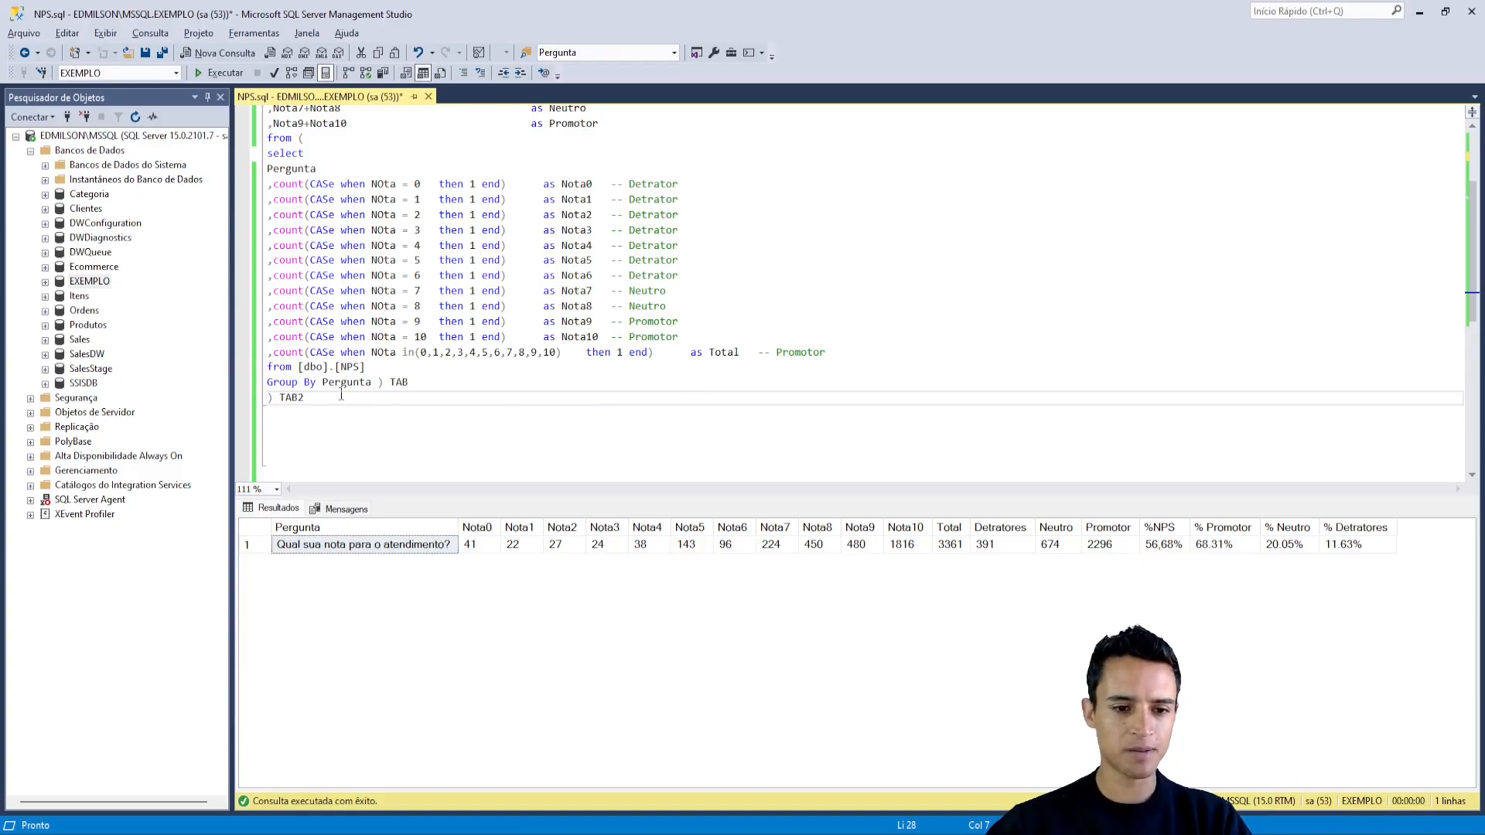
left_click_drag(295, 361, 379, 376)
key("Escape")
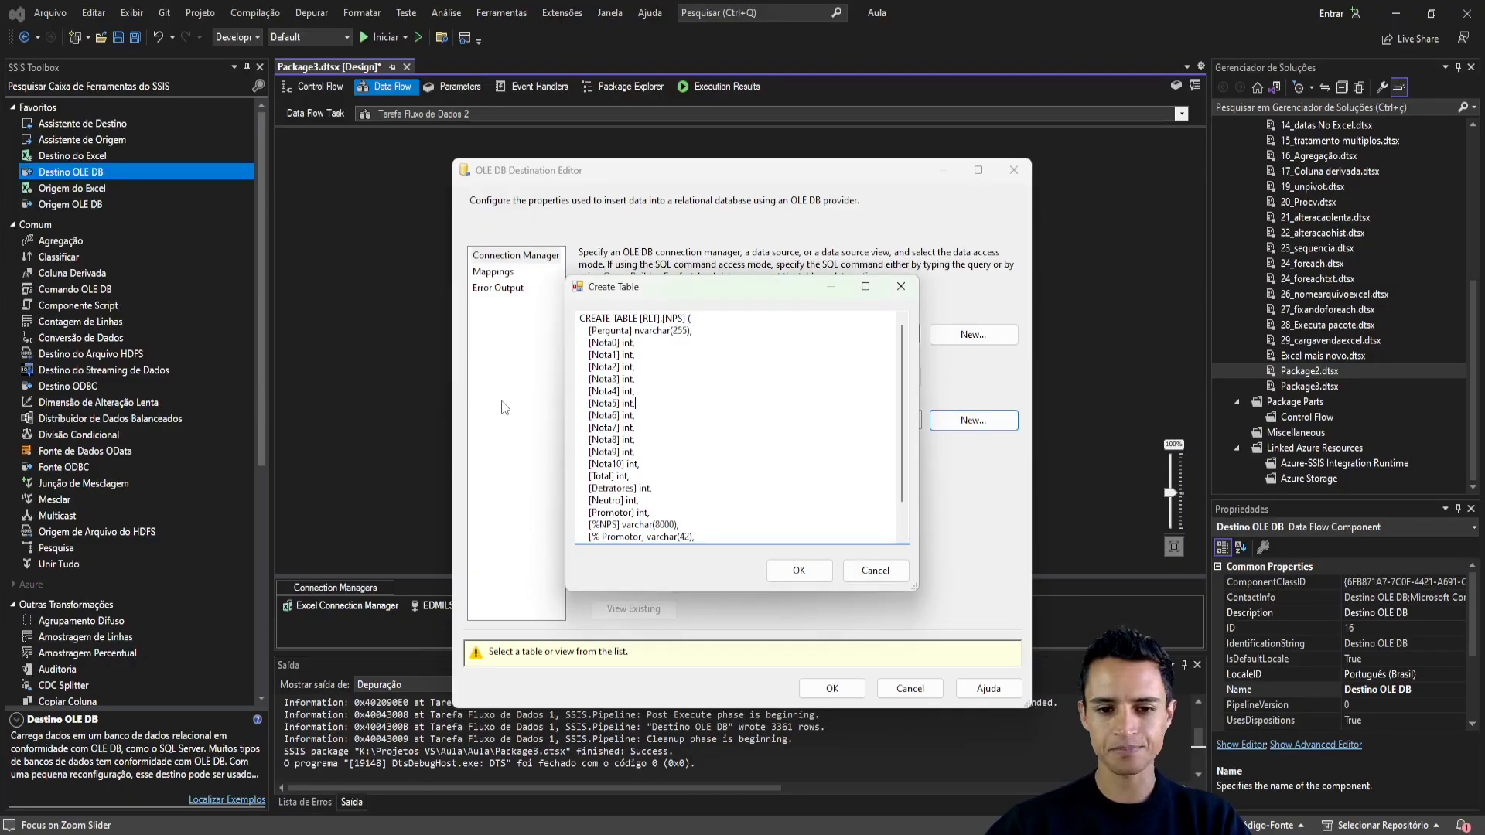
scroll(776, 437, "down", 2)
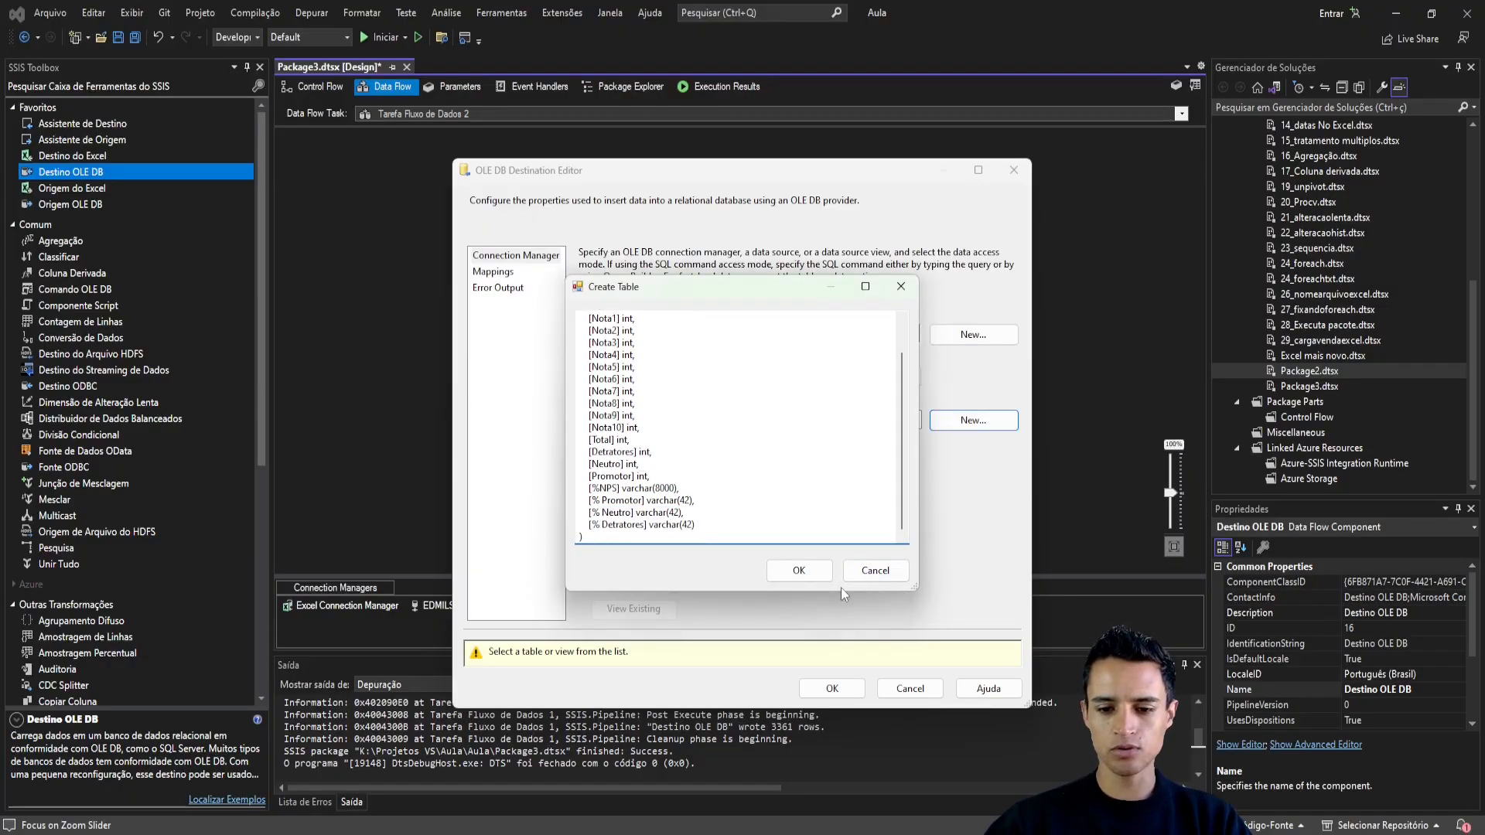
- Try to create the [RLT].[NPS] table, and rename and create it as [RLTNPS] without a schema instead
left_click(799, 570)
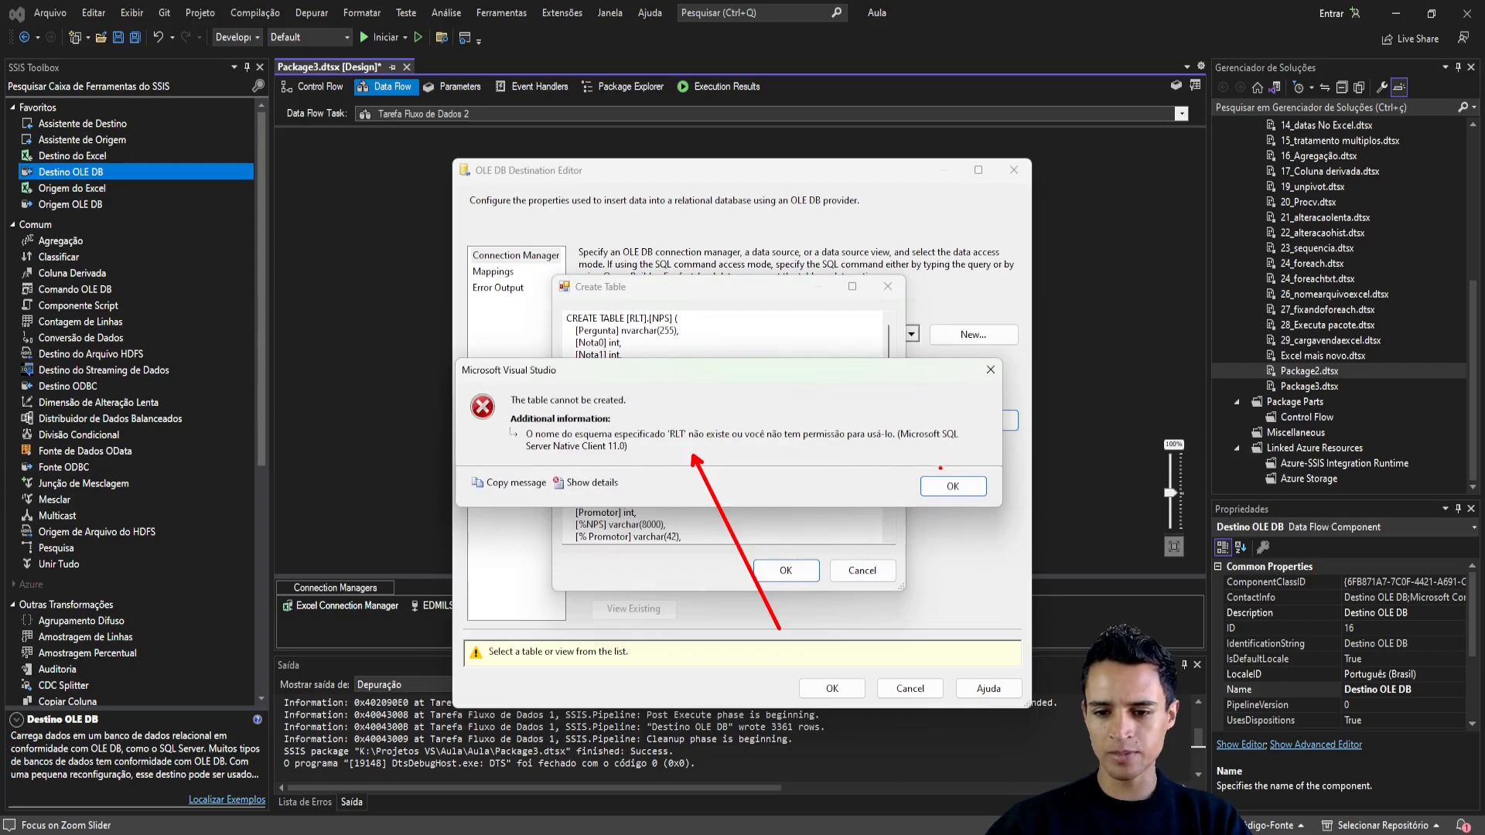
left_click(960, 488)
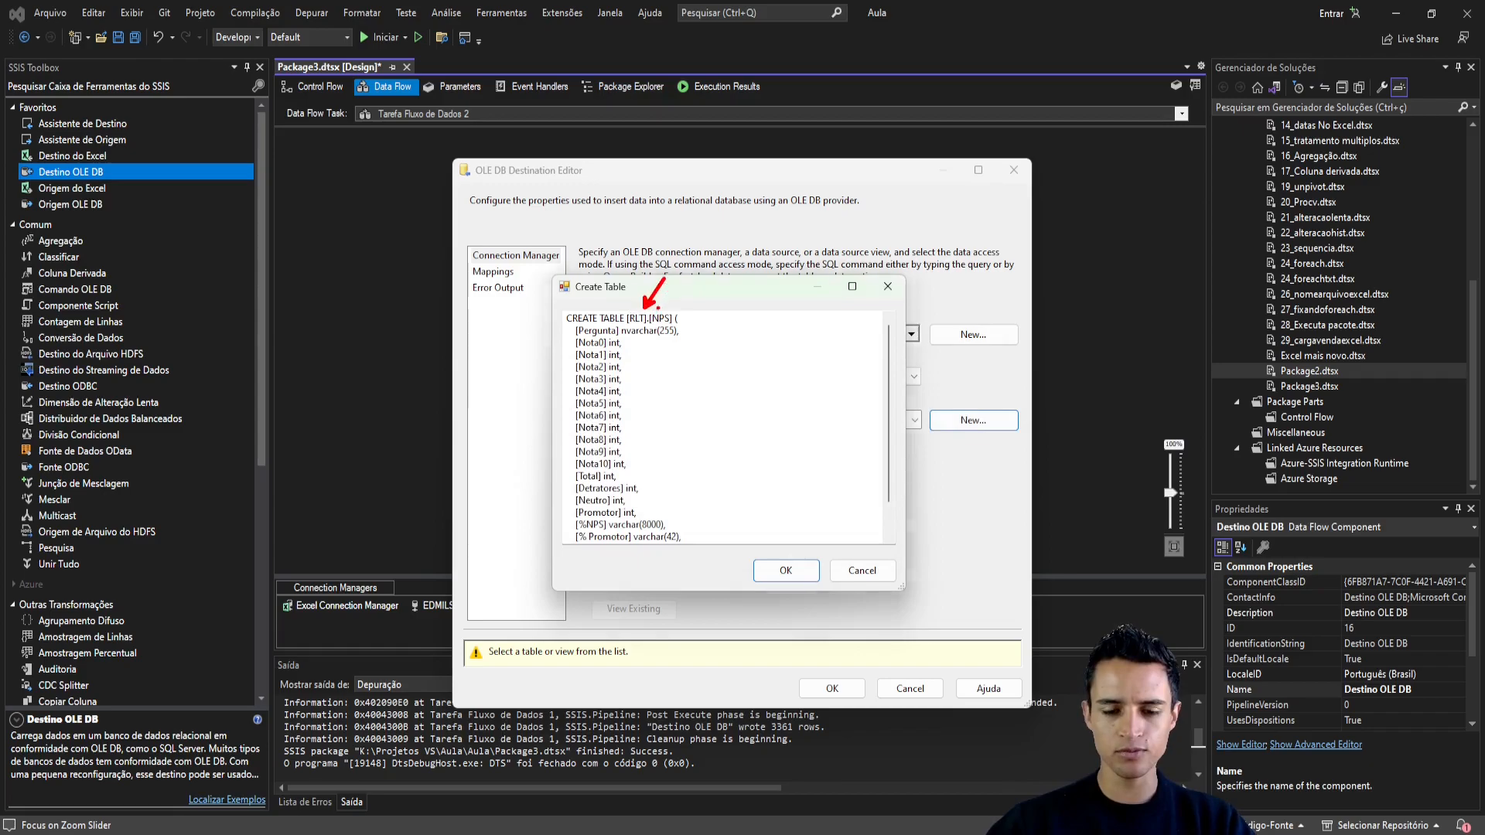
left_click(648, 317)
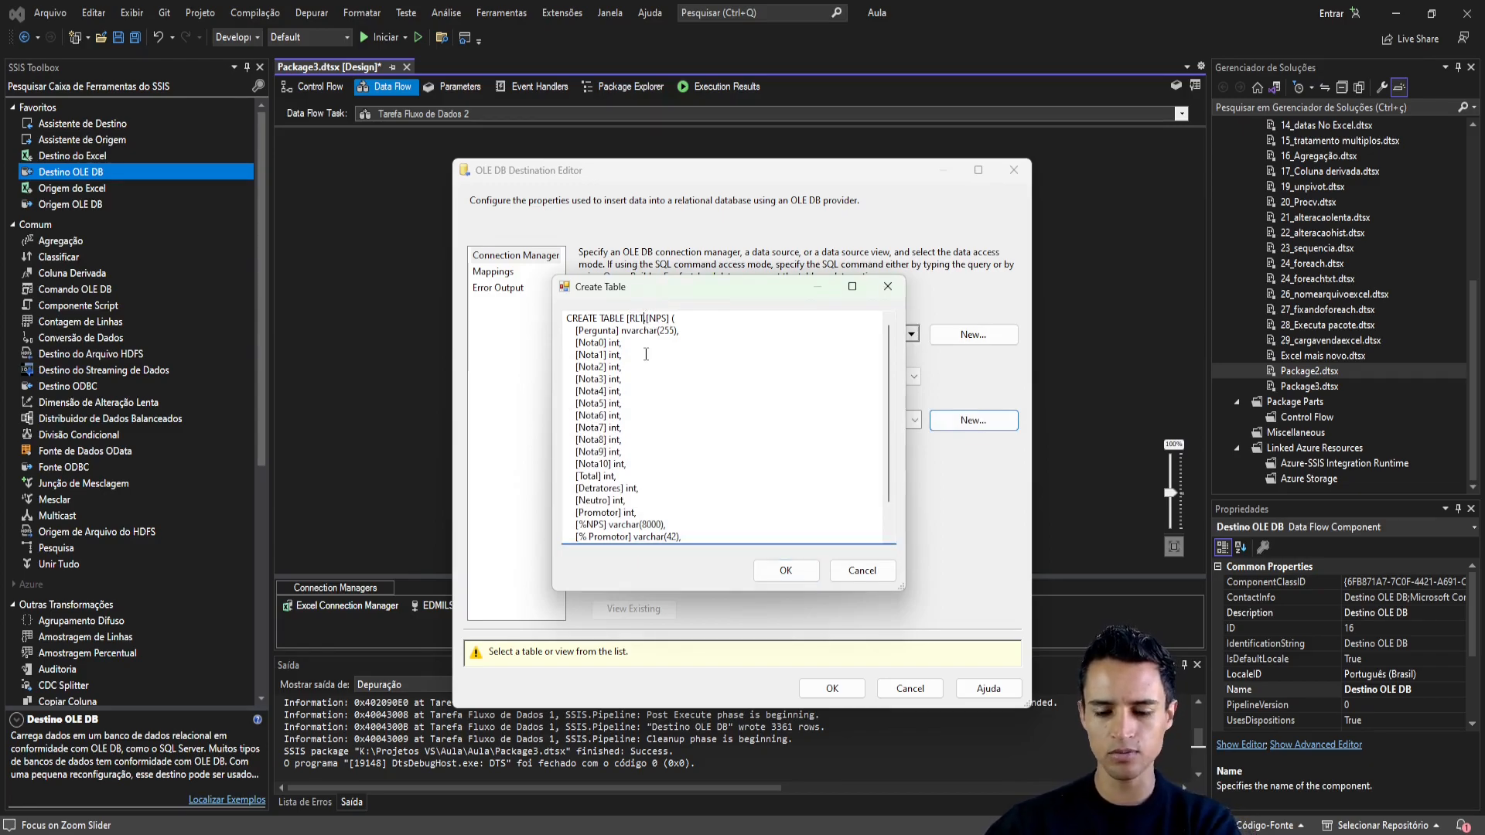
key("Delete")
key("Delete")
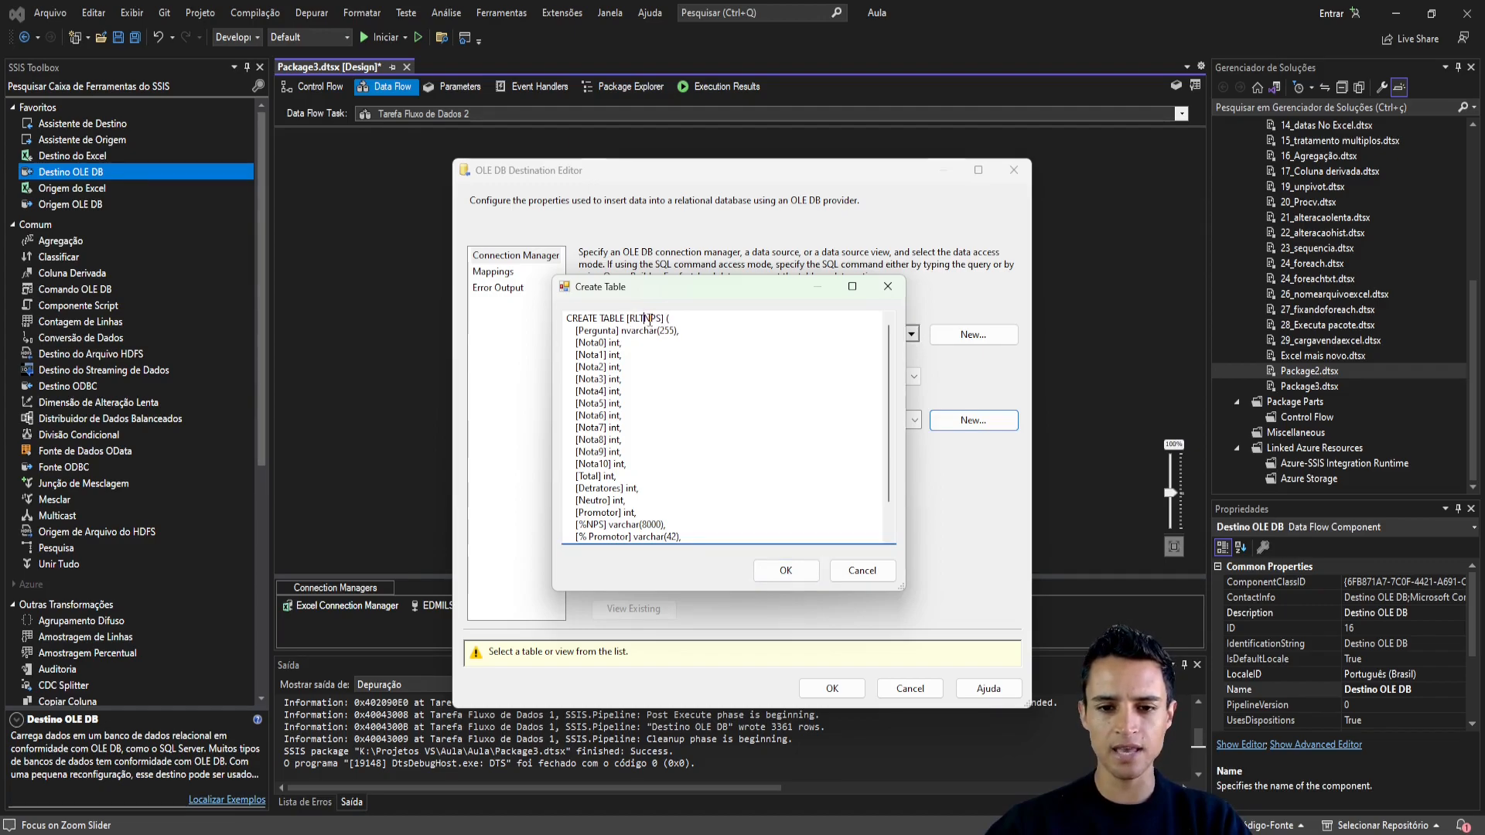
left_click(787, 570)
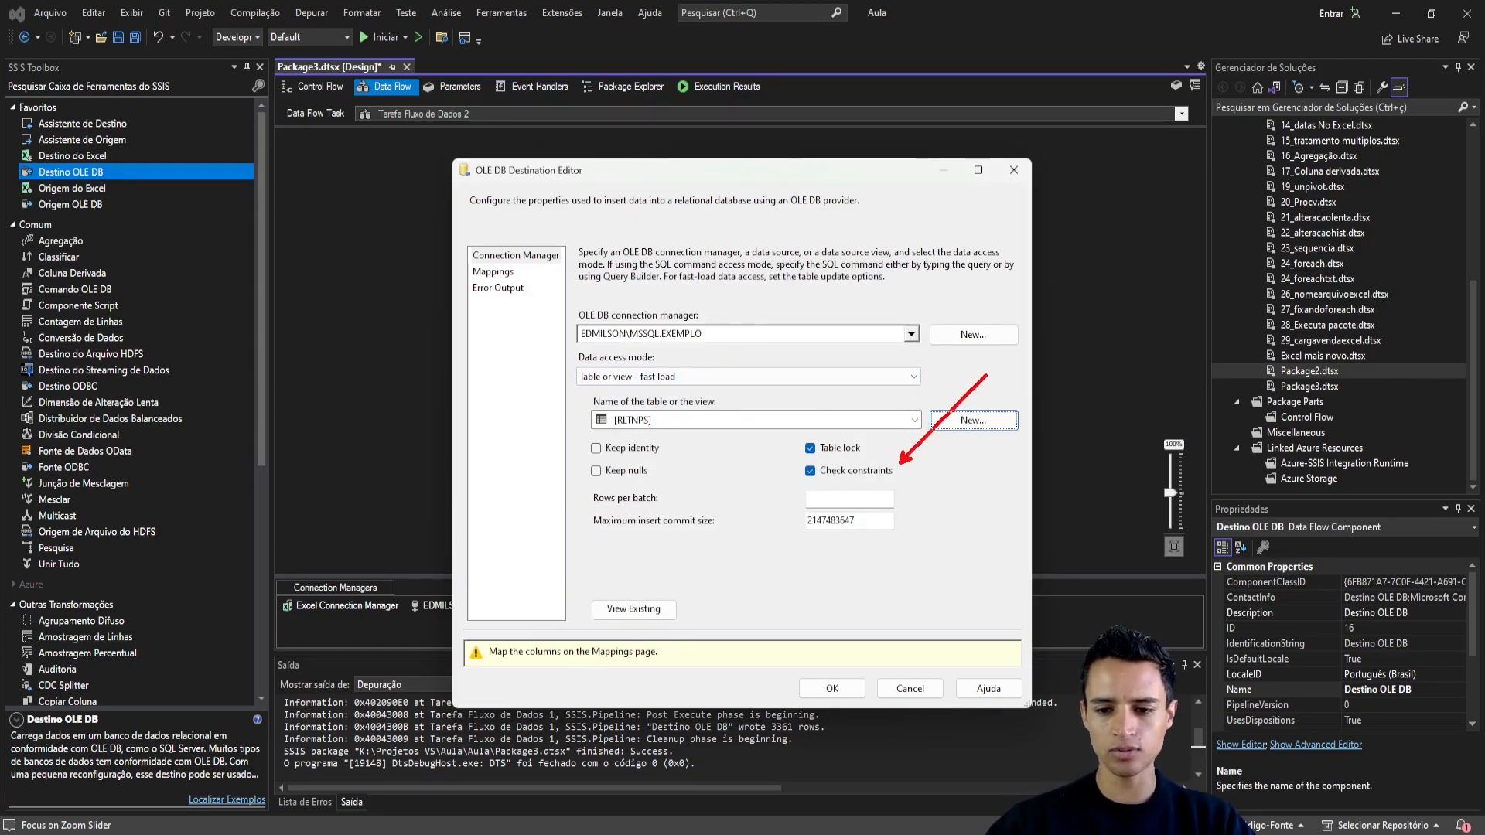
- Map the source query's columns to the matching columns of the [RLTNPS] destination table
left_click(503, 275)
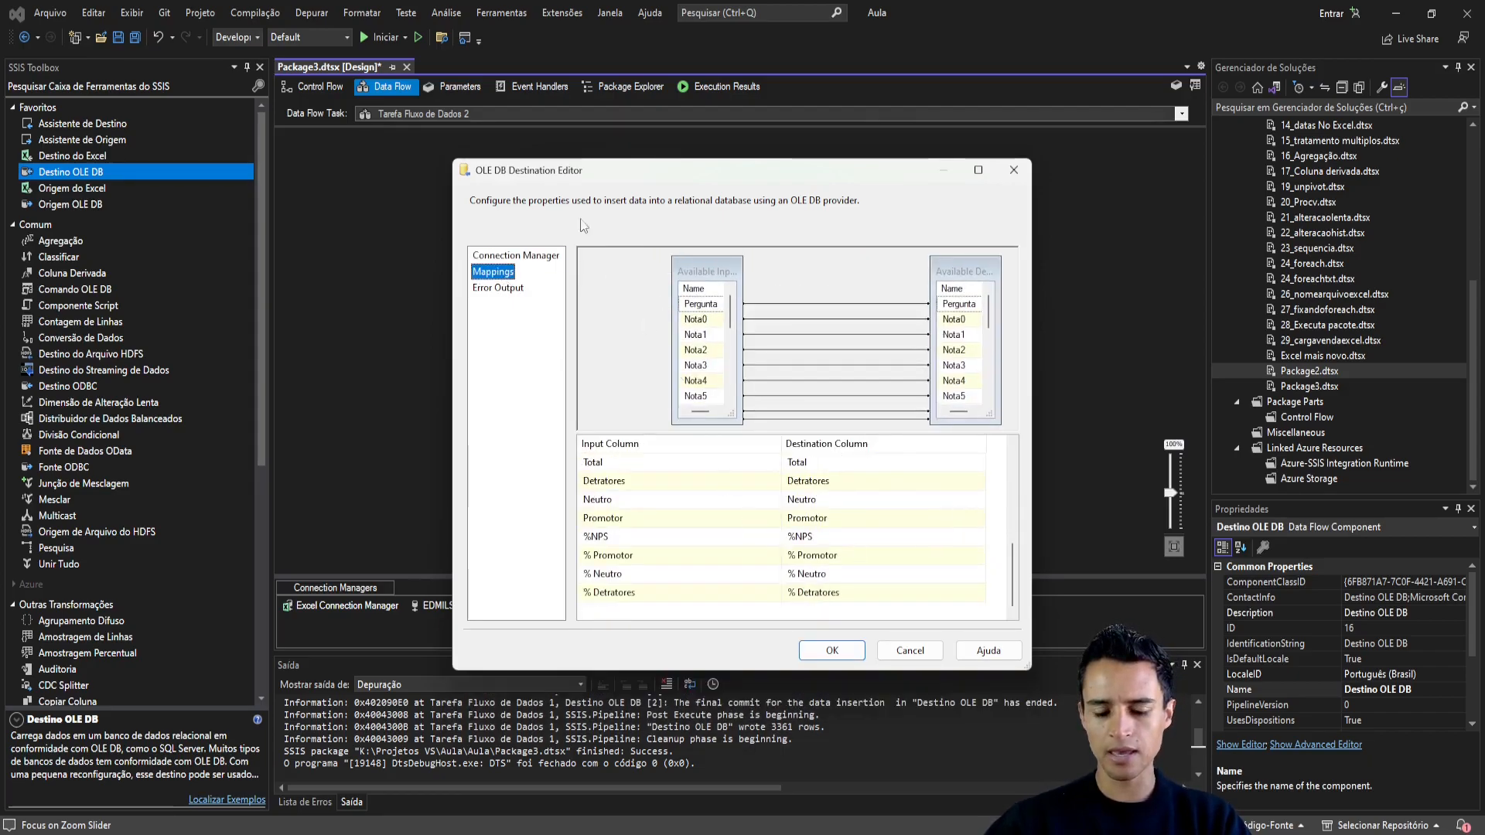
left_click(515, 255)
left_click(527, 273)
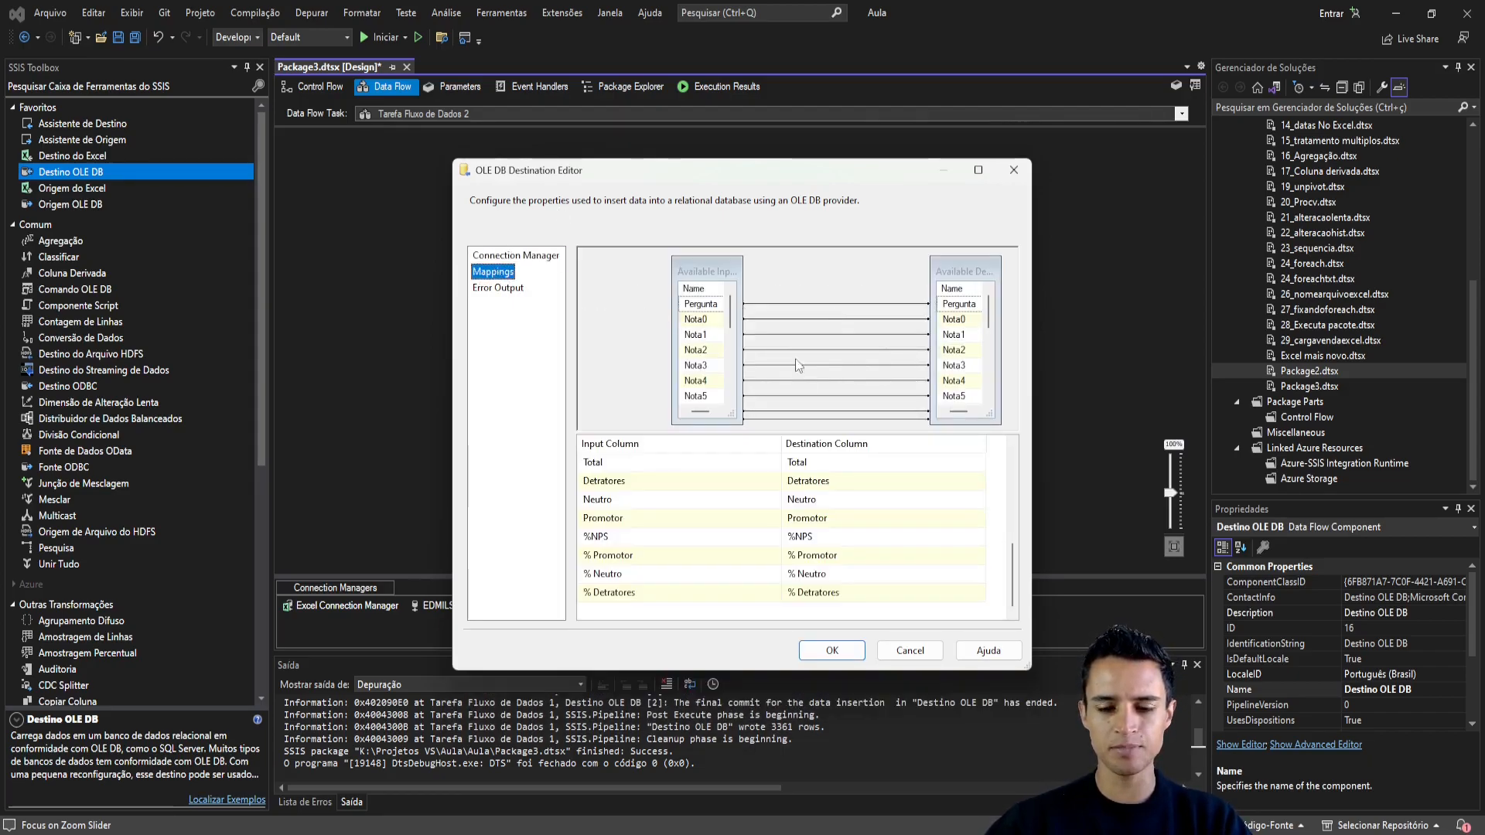
key("ctrl+2")
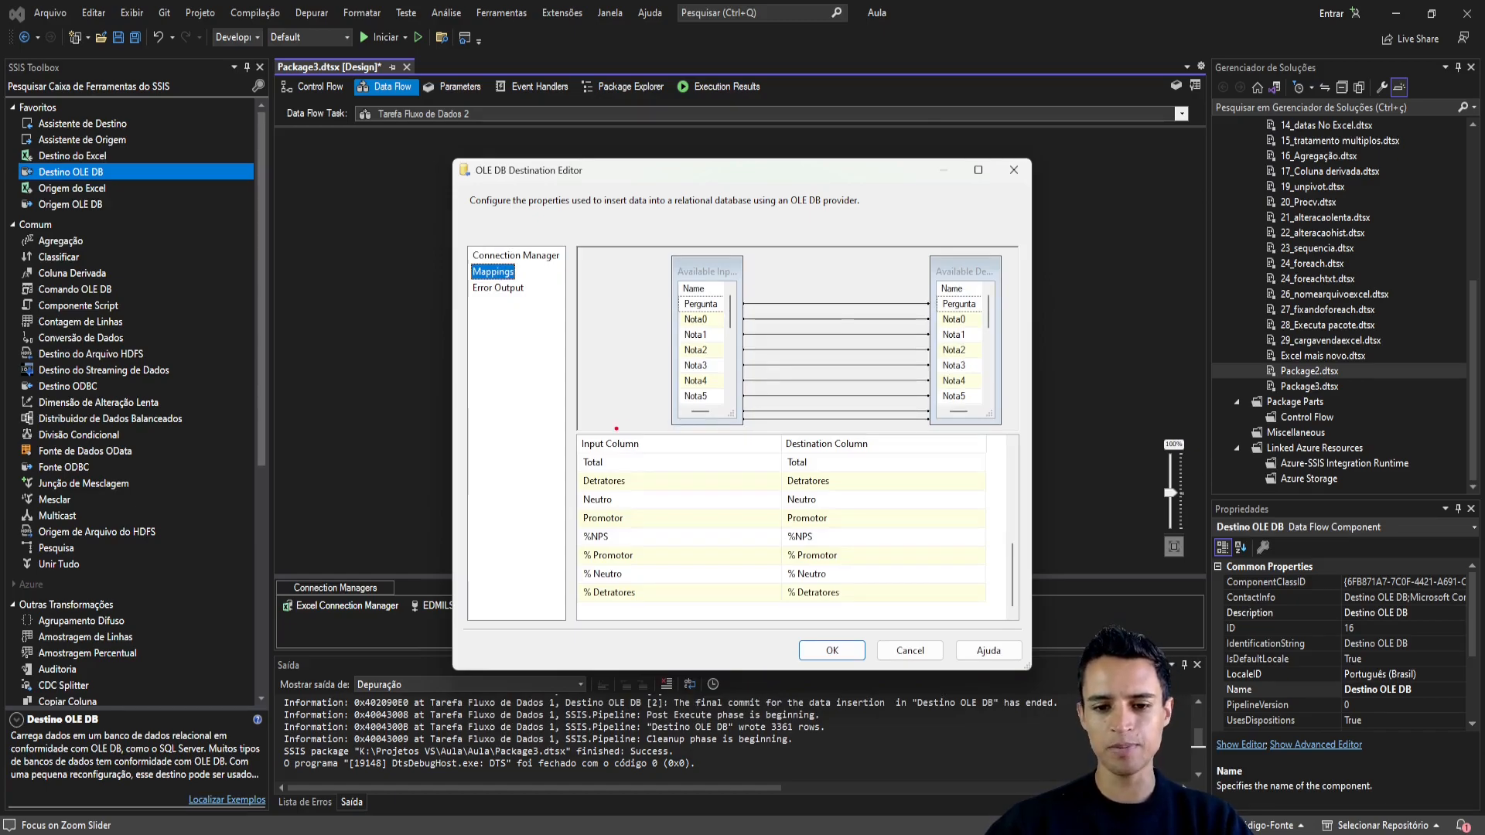
- Check the column mappings down to % Detratores and accept the OLE DB destination's settings
left_click_drag(616, 429, 736, 287)
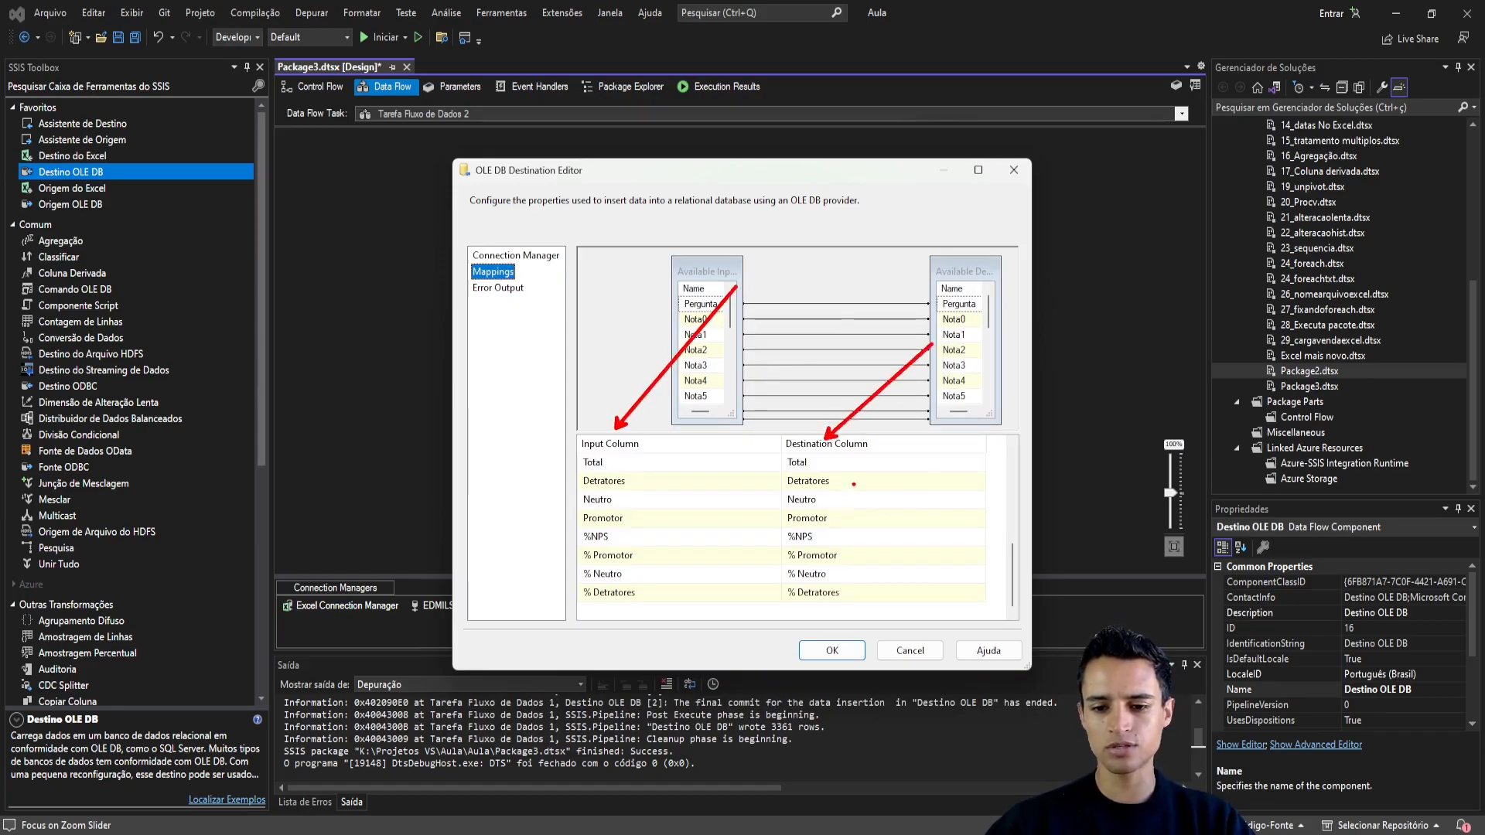
key("Escape")
scroll(1013, 541, "up", 3)
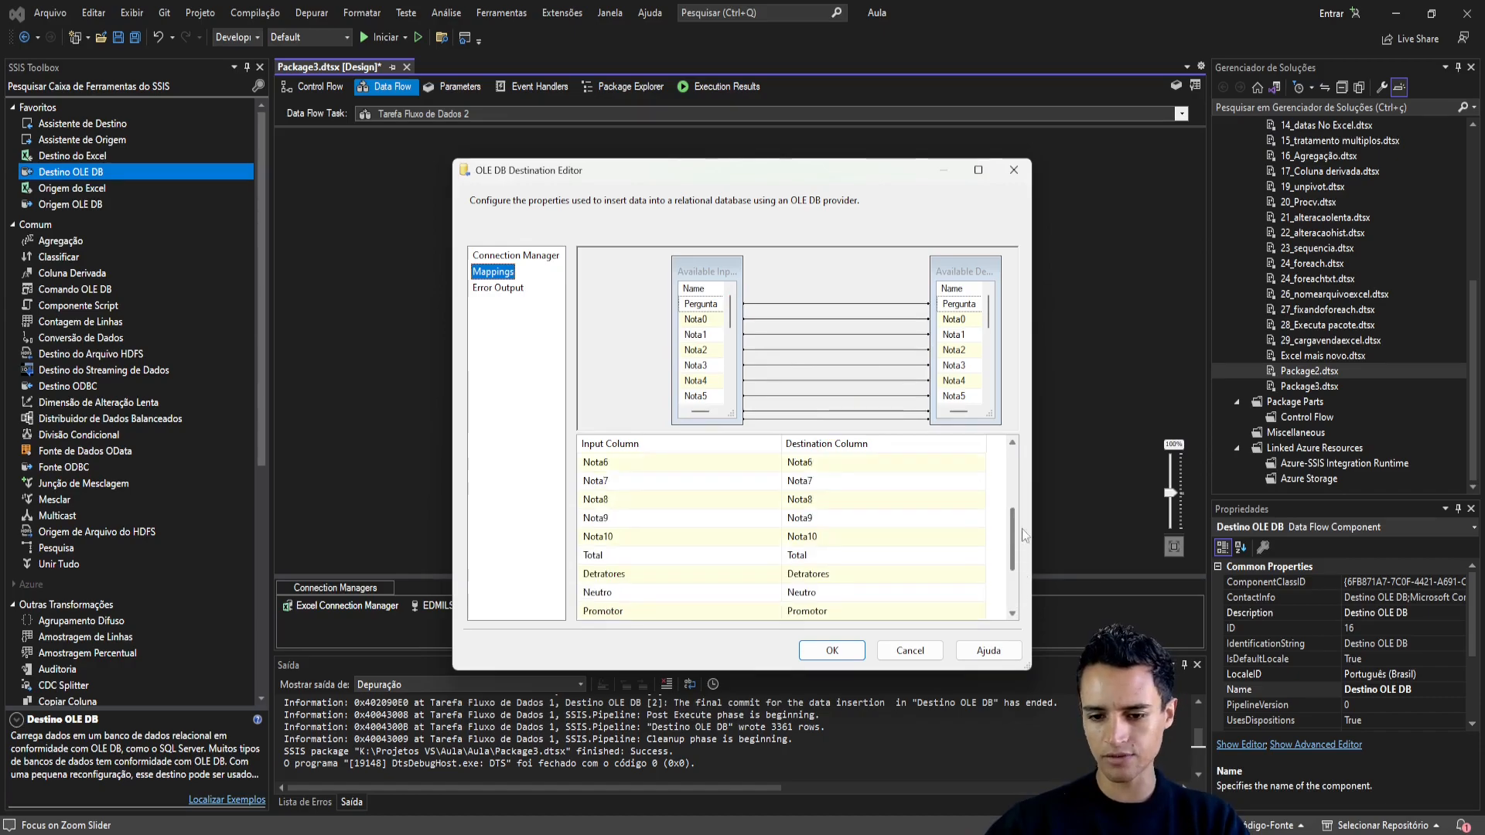
scroll(1013, 541, "down", 1)
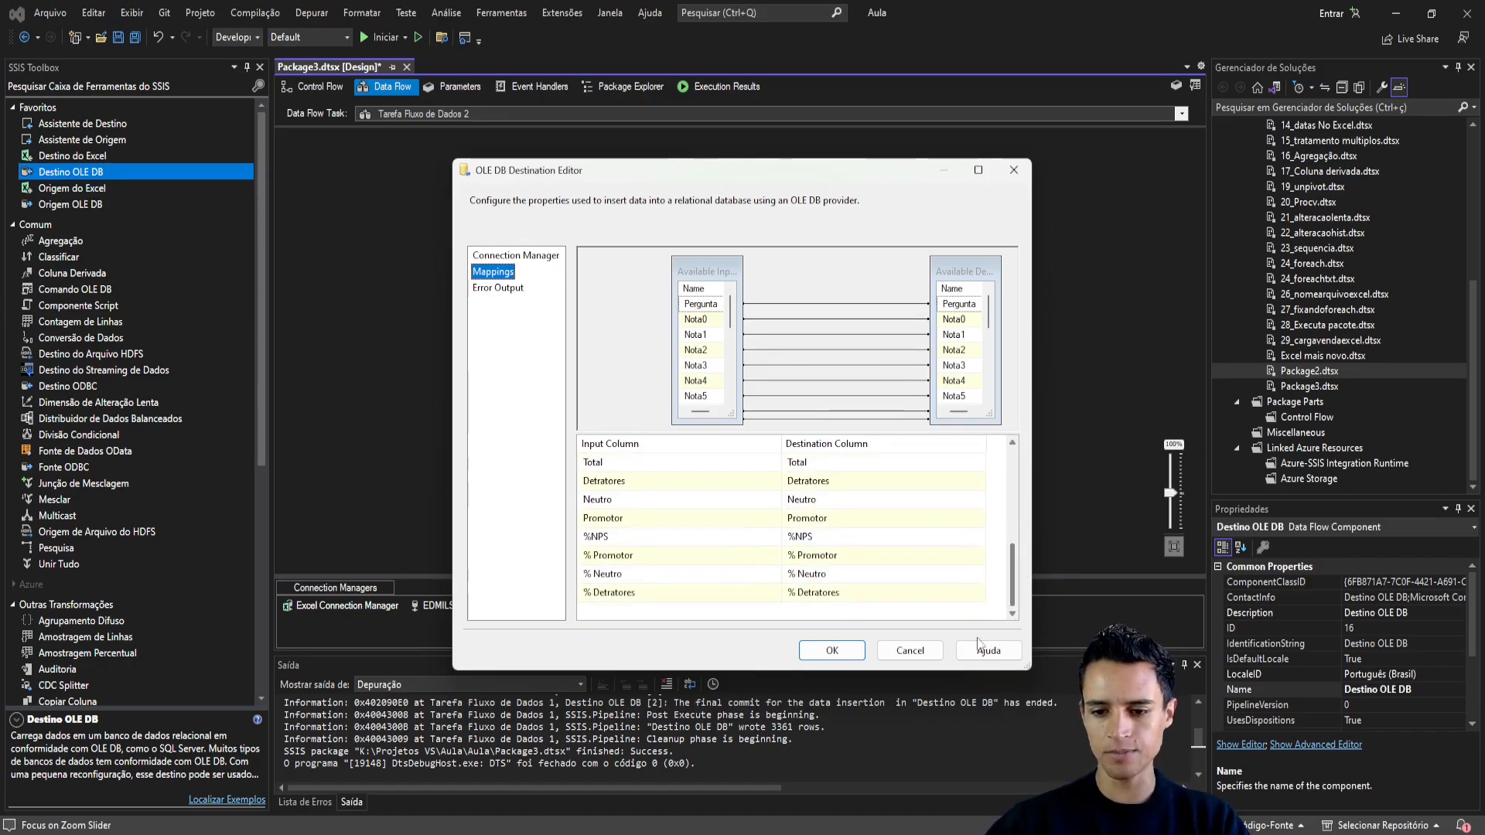
left_click(831, 651)
left_click(752, 420)
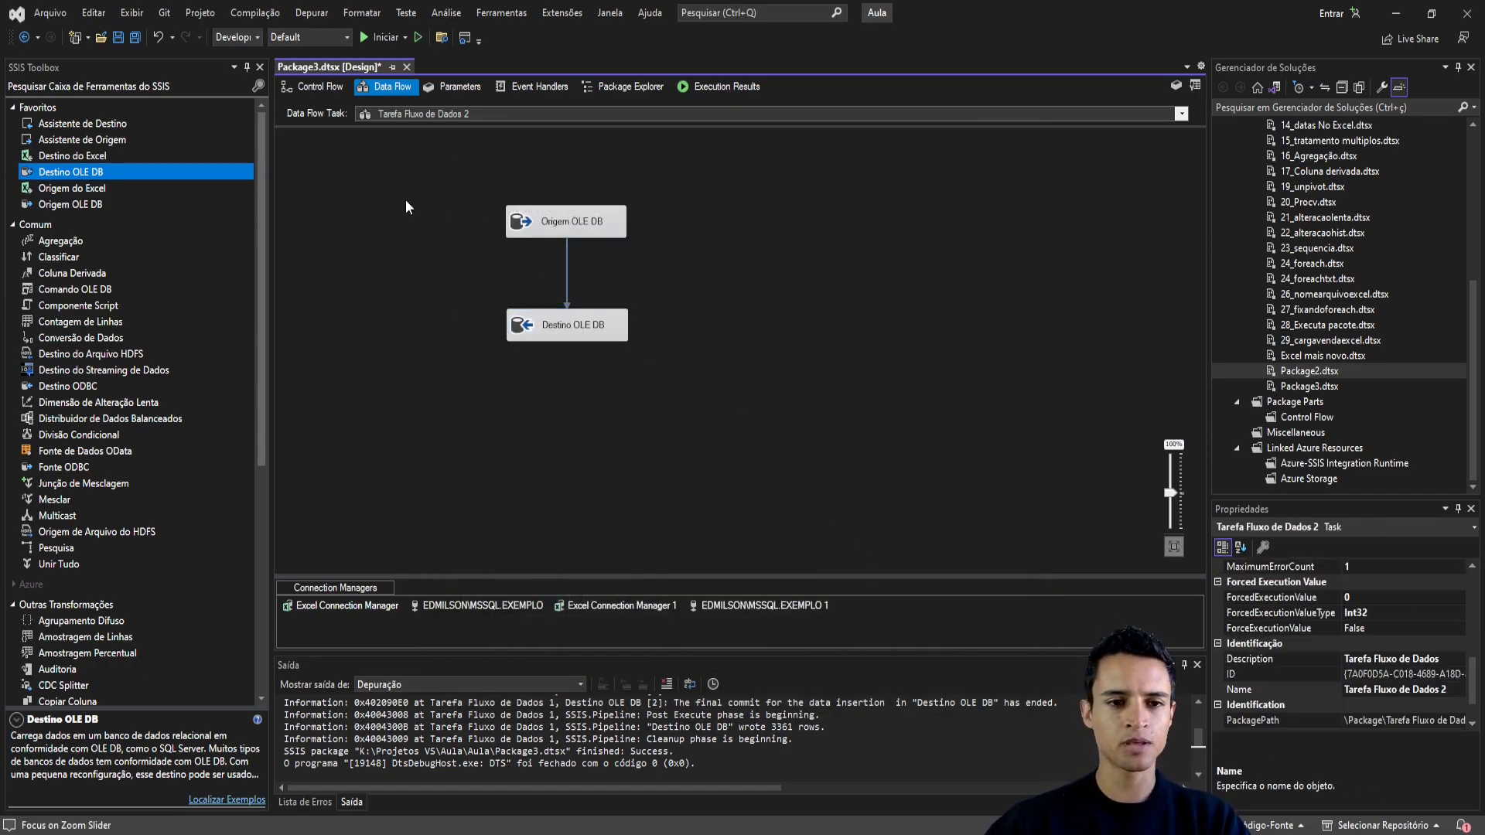
- Run Package3 to load the query results into the RLTNPS table, and stop debugging once execution ends
left_click(383, 45)
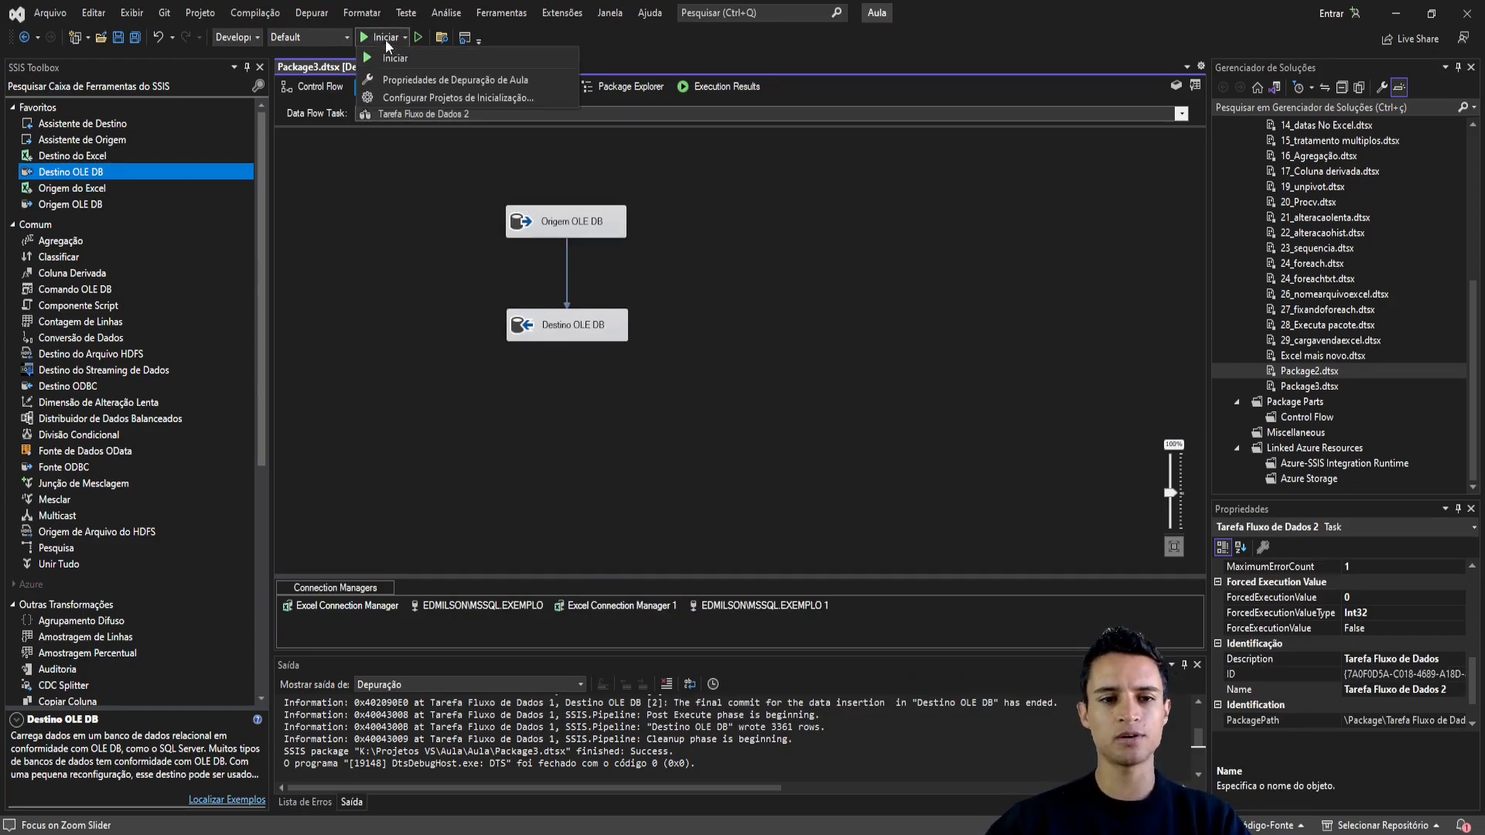
left_click(384, 39)
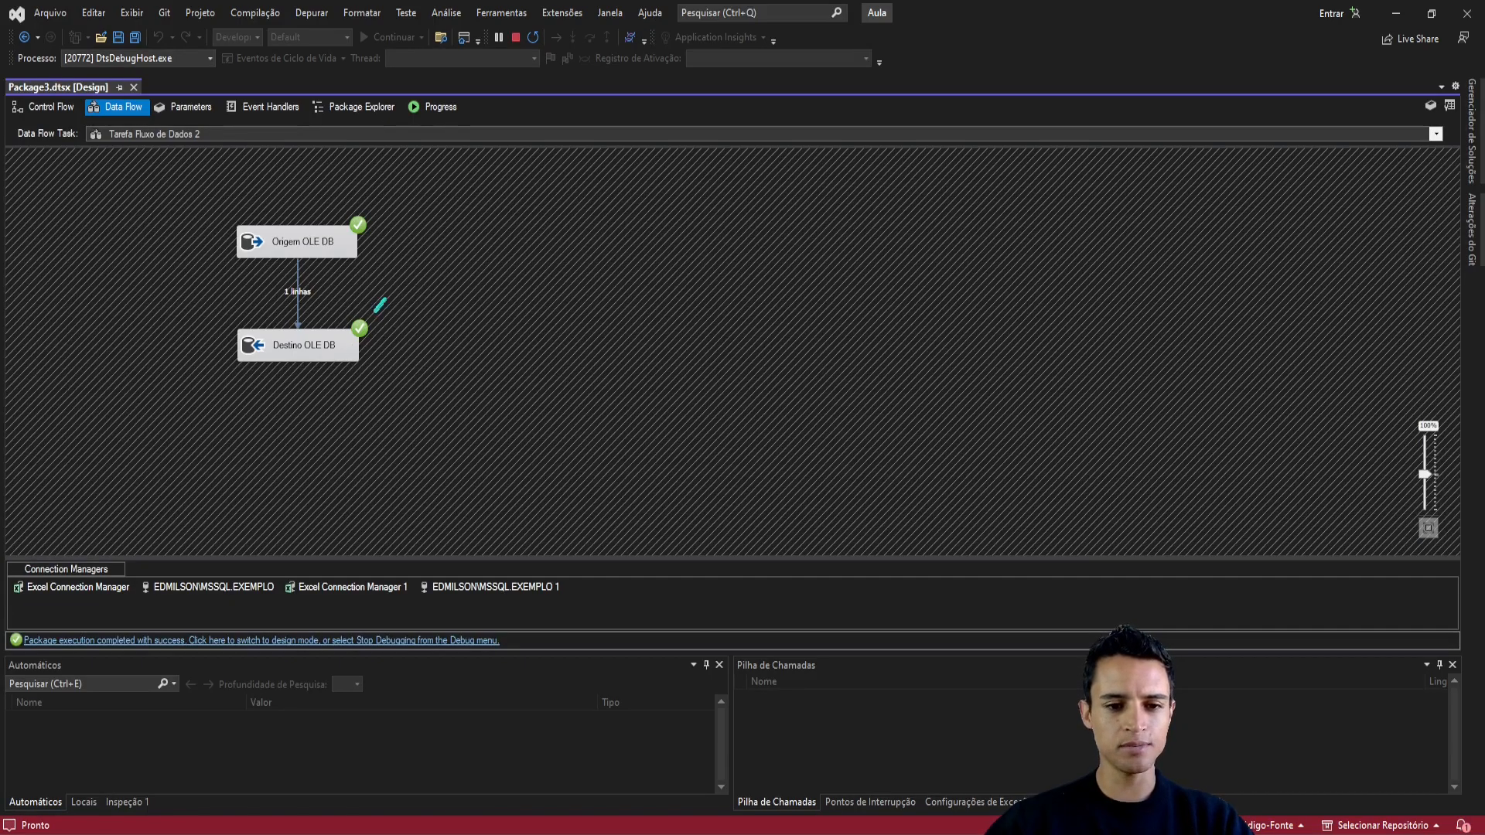
left_click(516, 37)
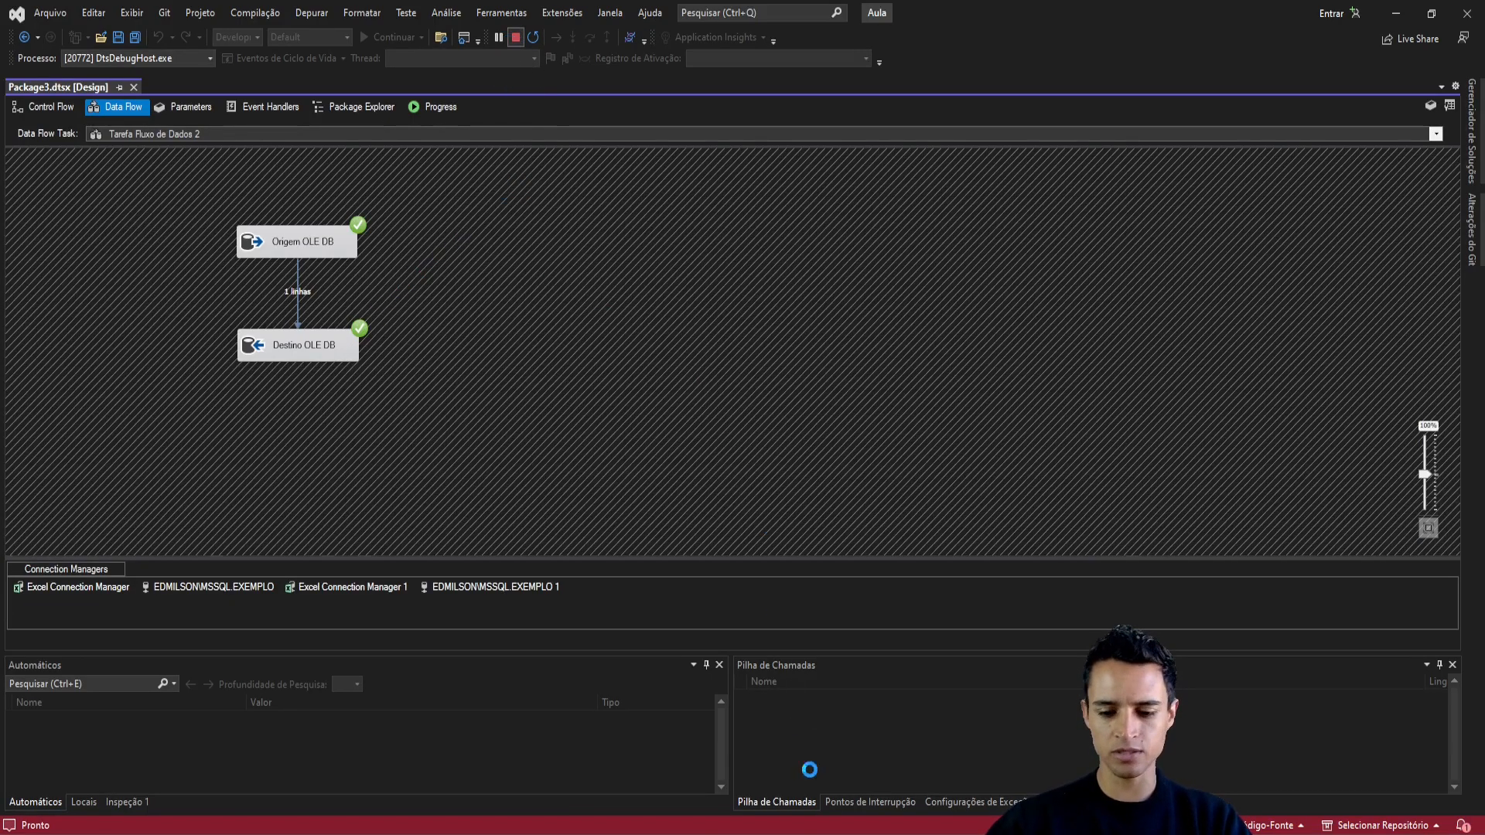
- Switch to SQL Server Management Studio and examine the NPS query and its [dbo].[NPS] source table
key("alt+Tab")
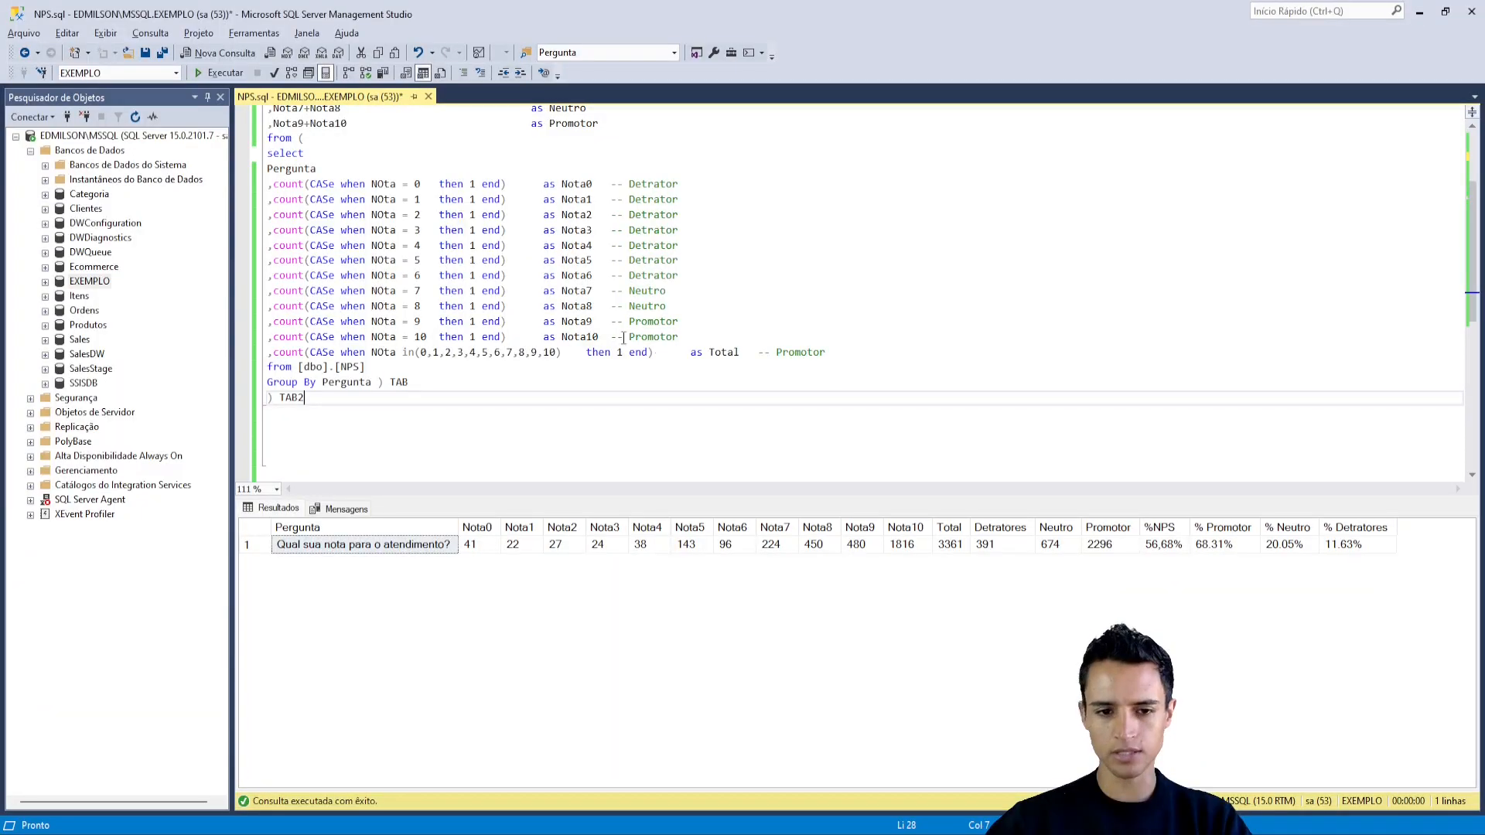
key("ctrl+a")
scroll(517, 406, "up", 1)
scroll(516, 407, "down", 3)
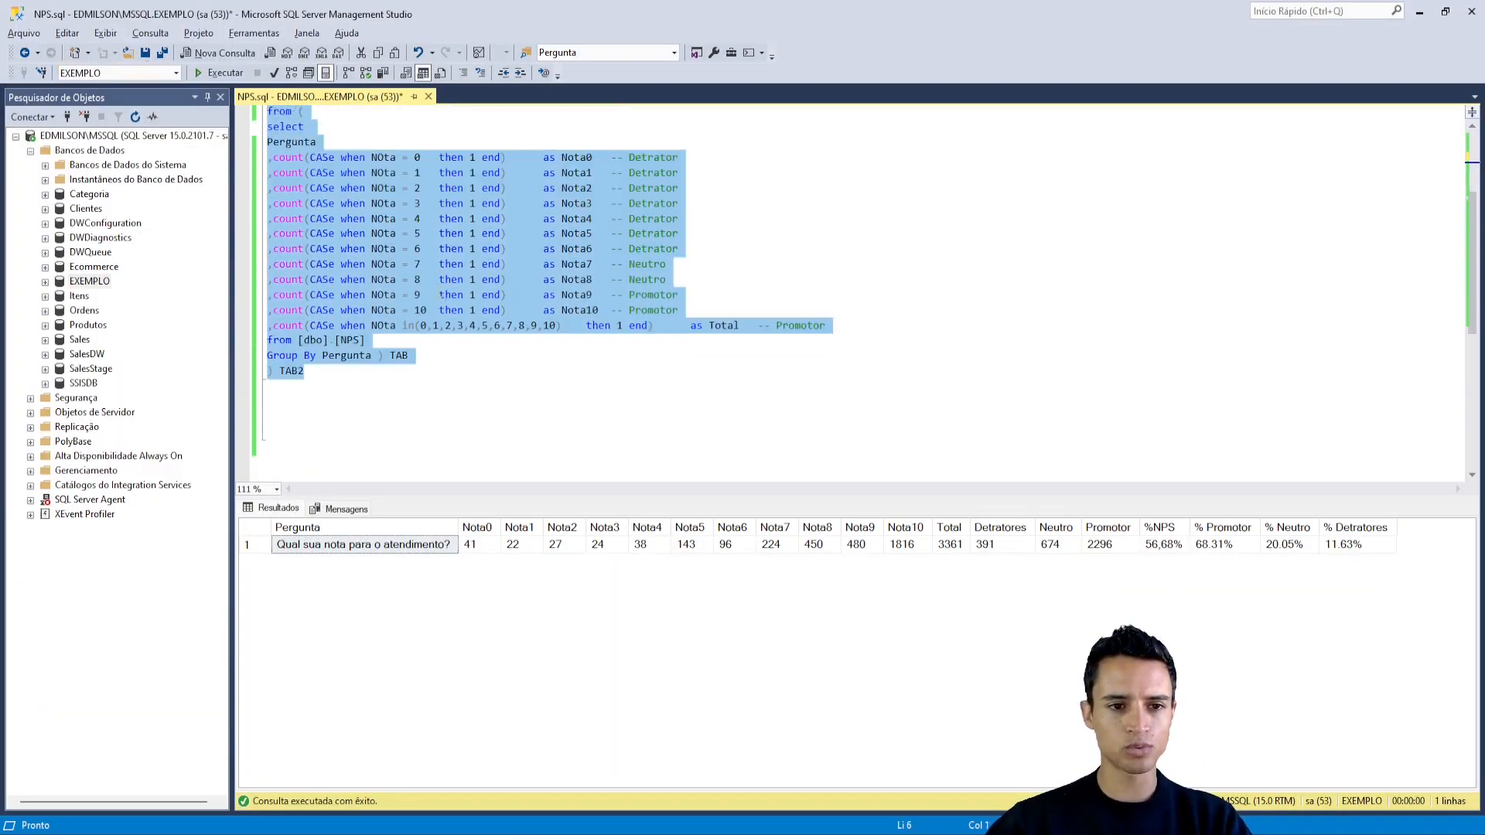
left_click(375, 300)
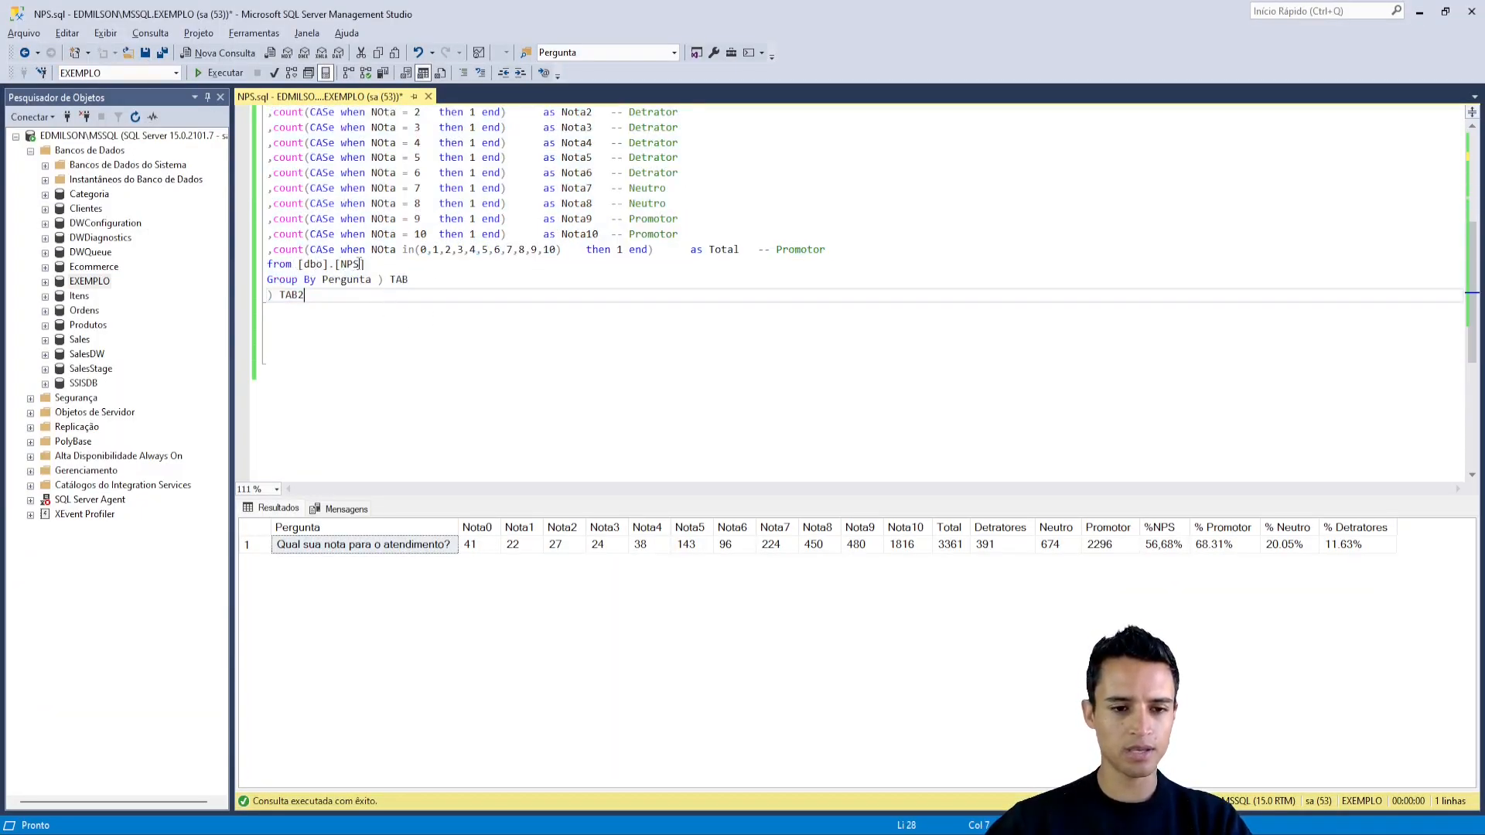
left_click_drag(366, 264, 306, 266)
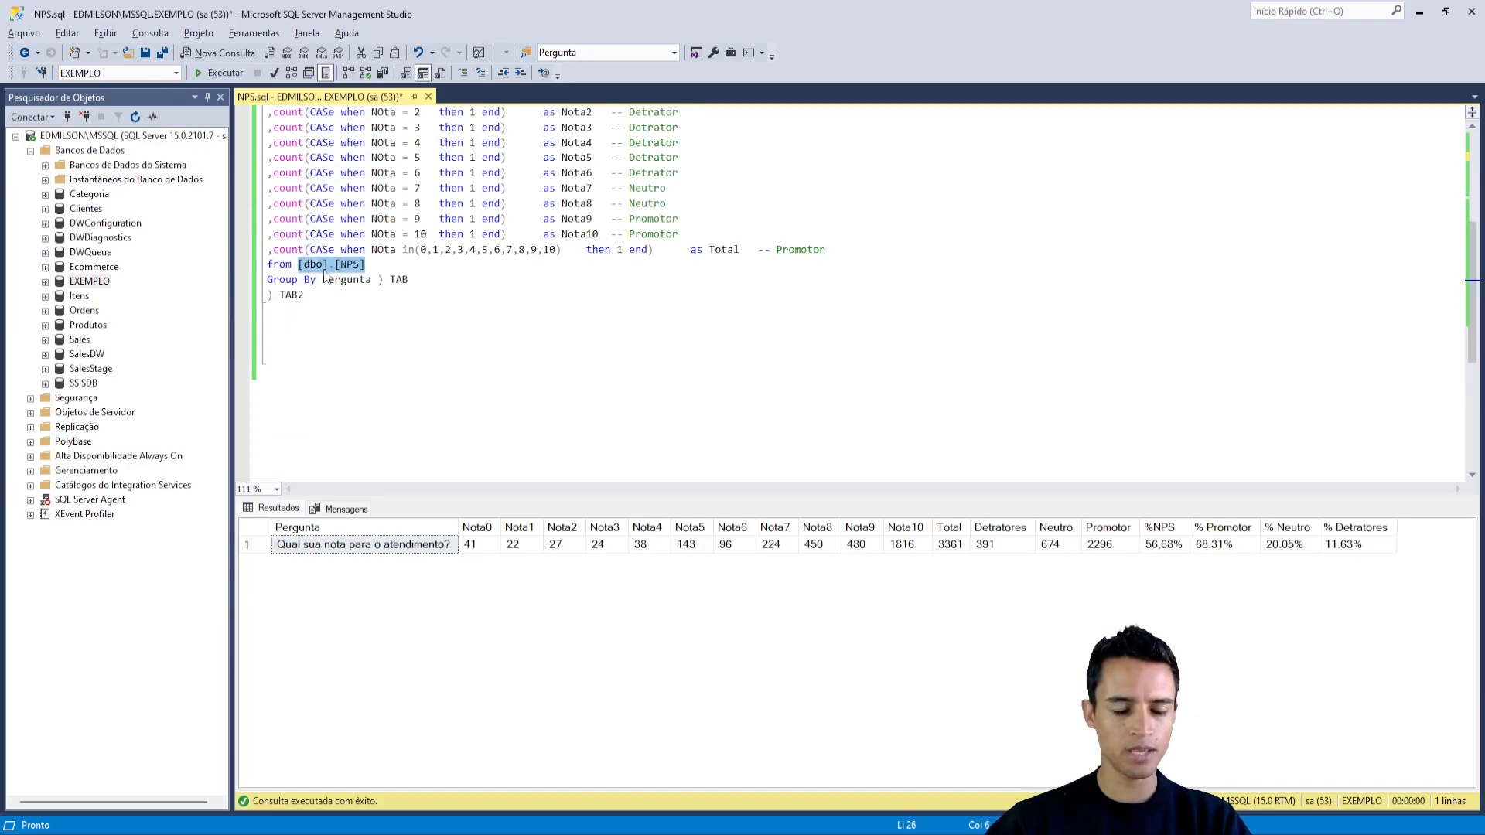
left_click(360, 328)
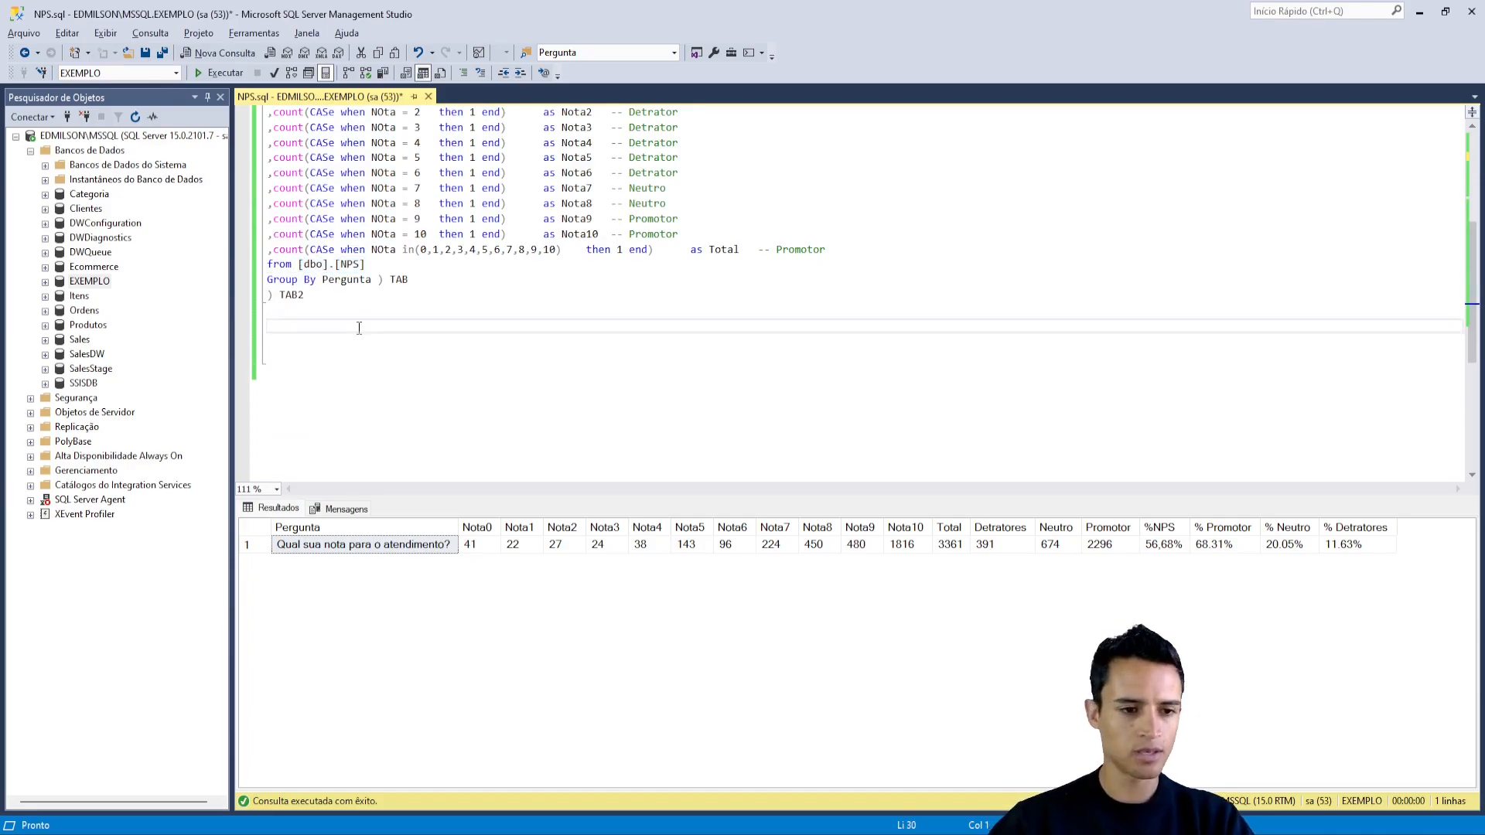
- Insert the RLTNPS table from the EXEMPLO database below the query, complete it as select * from [dbo].[RLTNPS], and execute only that statement
left_click(45, 282)
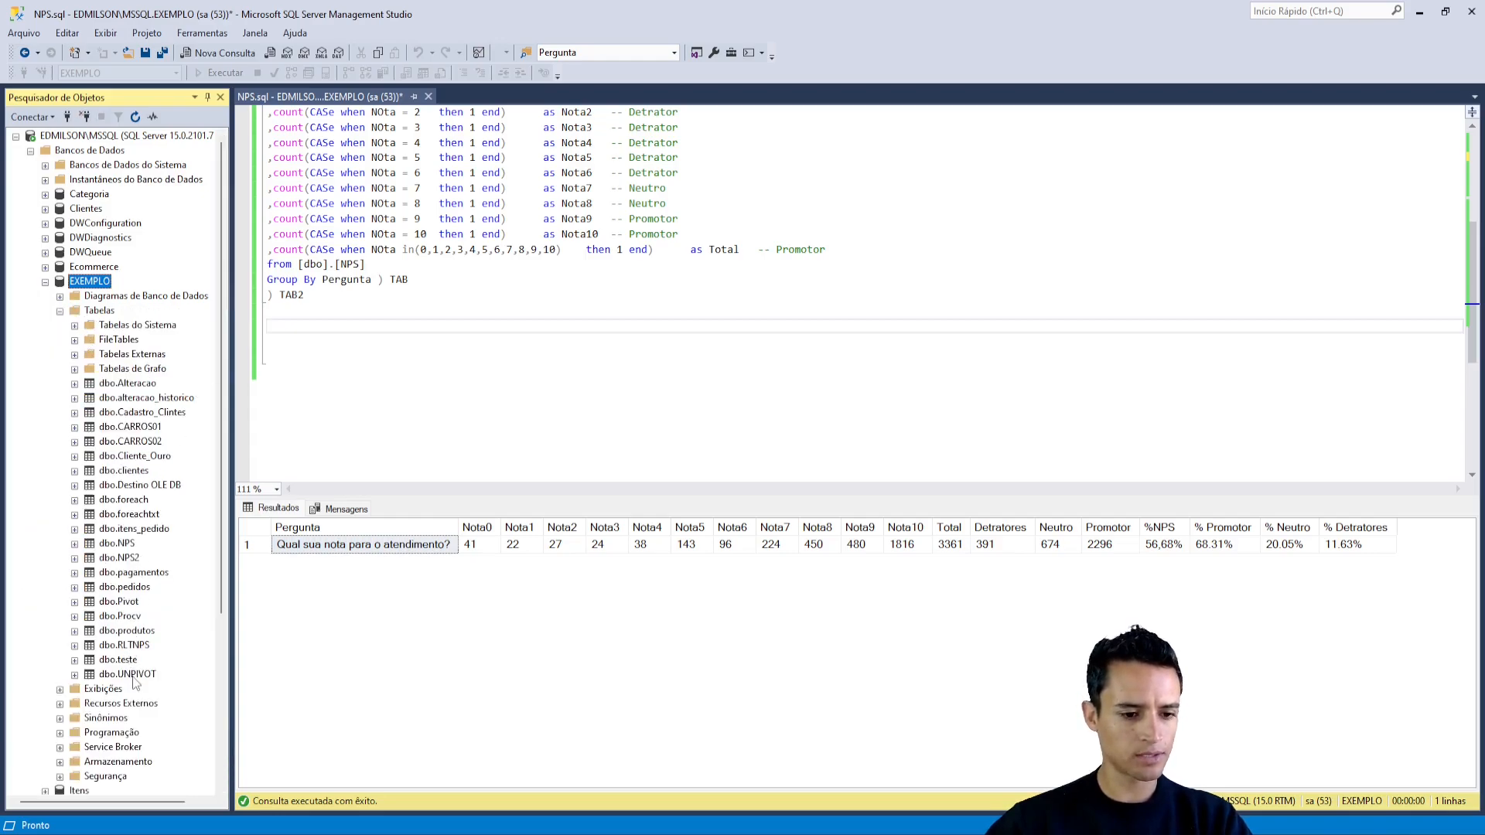
left_click(132, 646)
left_click_drag(132, 646, 487, 332)
left_click(270, 335)
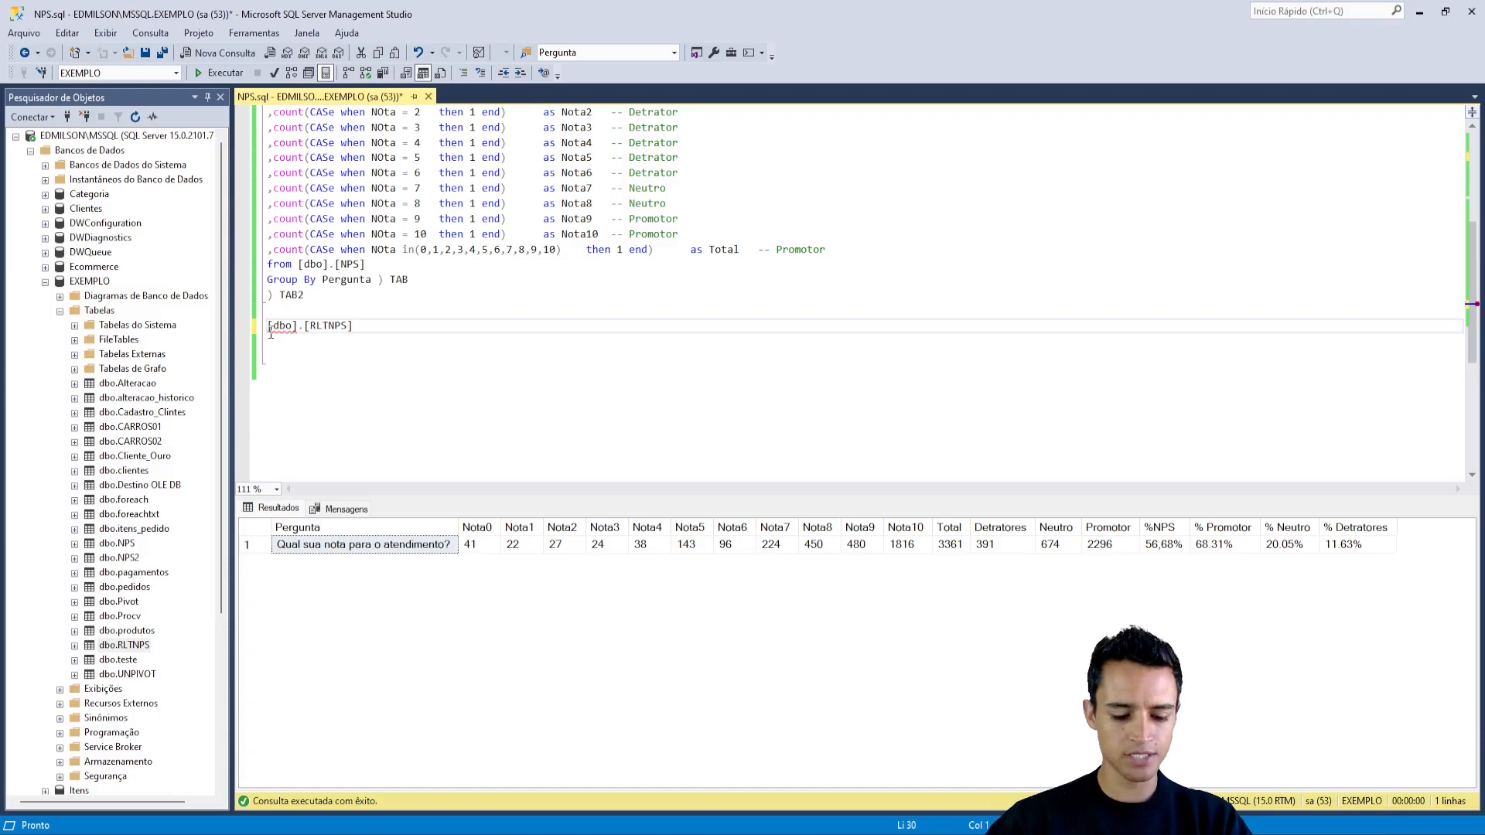
type("select * f")
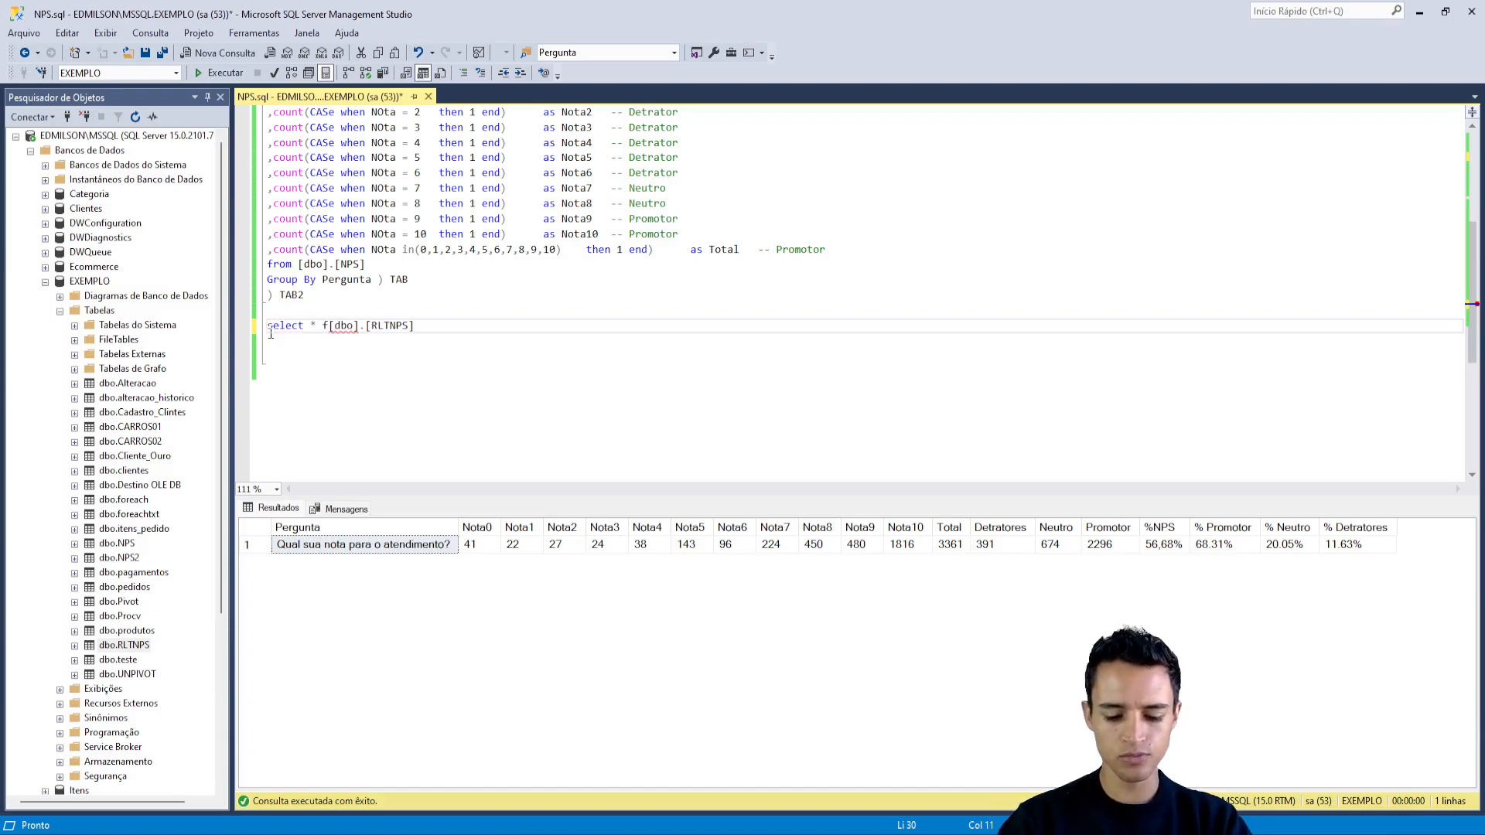
type("rom")
left_click_drag(457, 326, 267, 328)
key("F5")
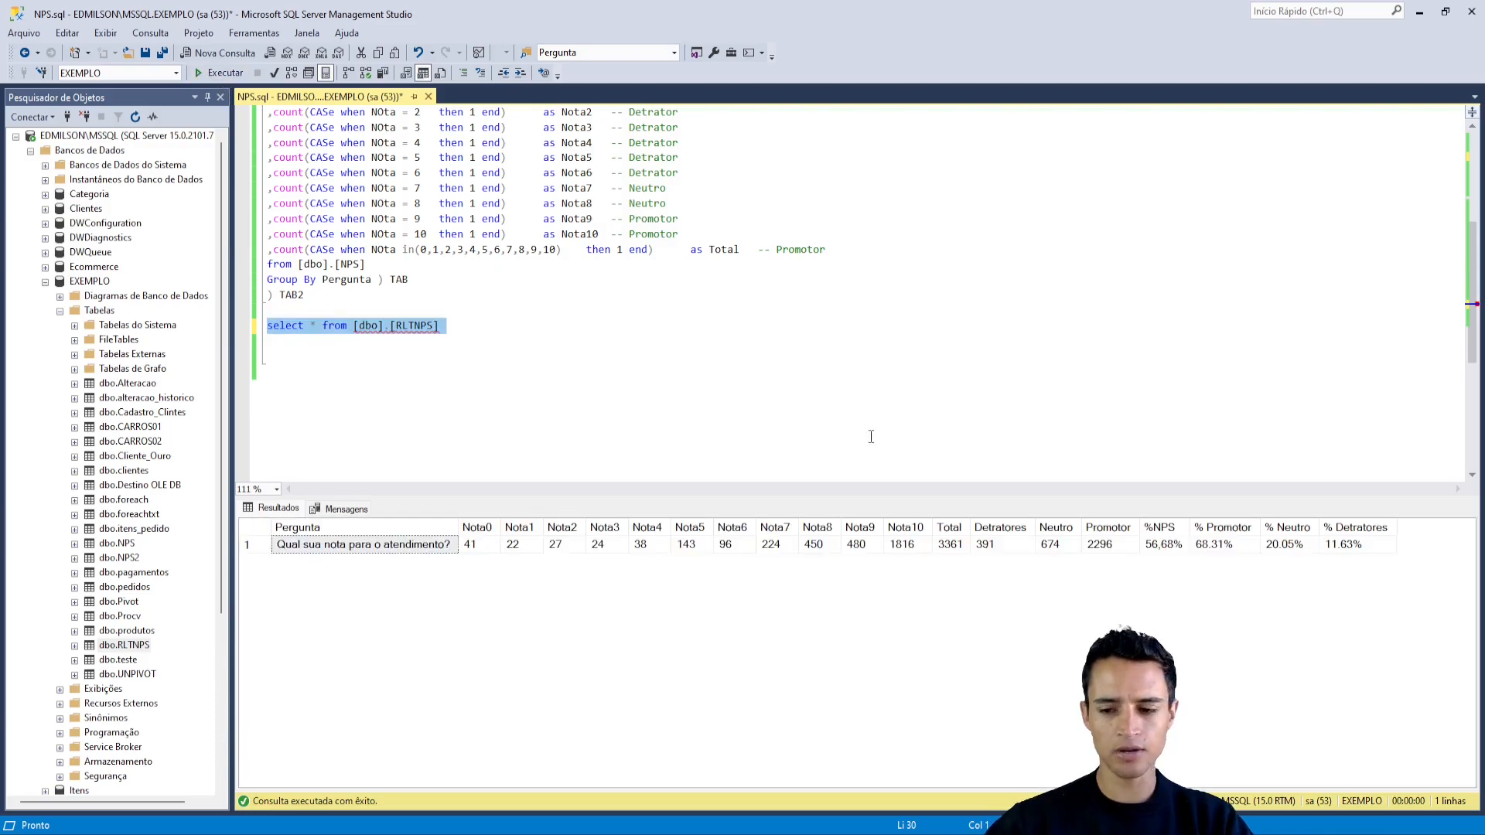
- Execute the select on [dbo].[RLTNPS] again and examine the loaded row's scores and NPS percentages
left_click(520, 373)
mouse_move(238, 490)
left_mouse_down()
mouse_move(1218, 580)
mouse_move(1388, 568)
left_mouse_up()
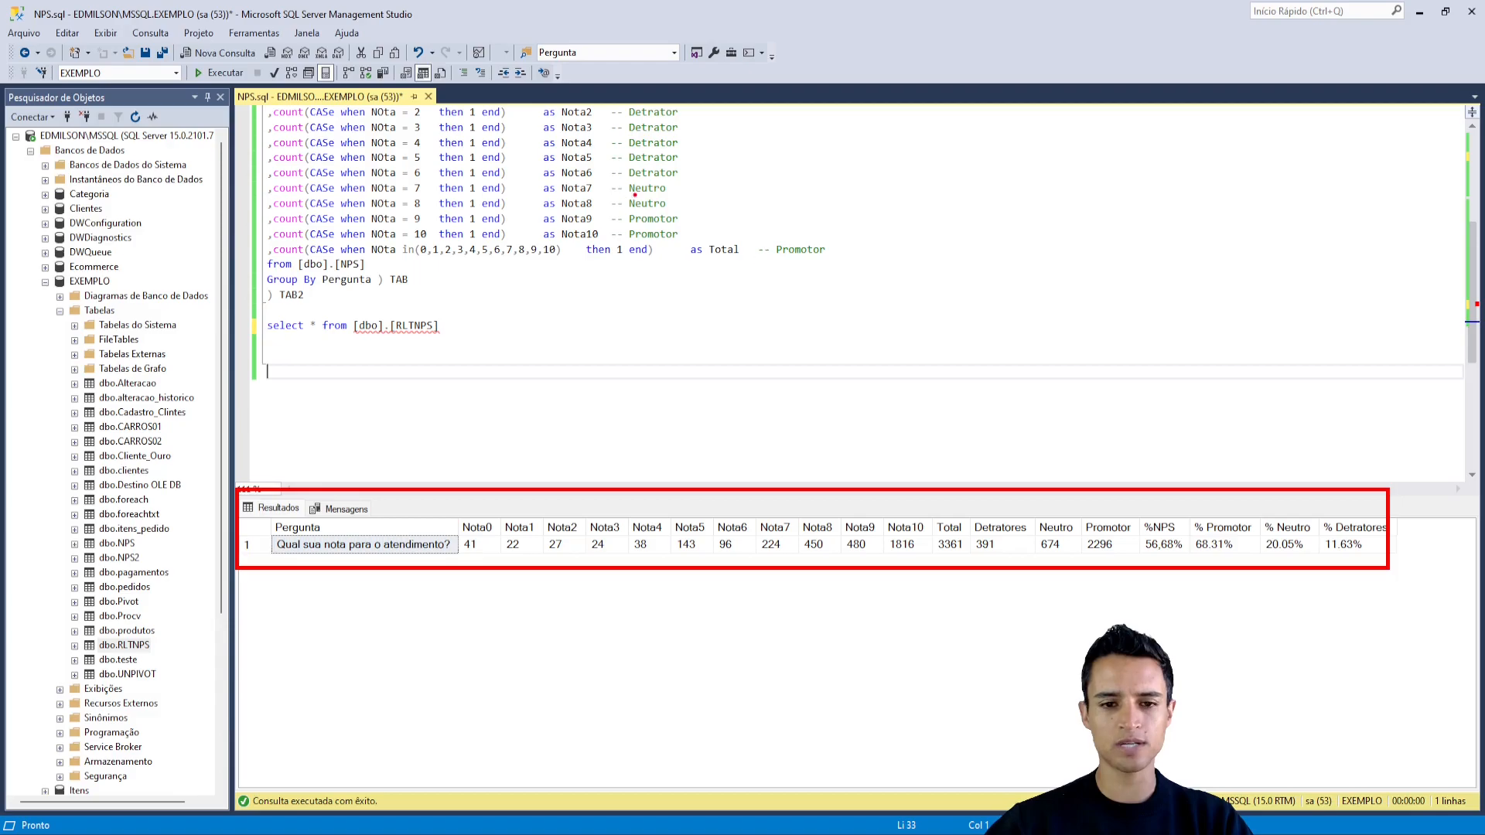
key("Escape")
key("alt+Tab")
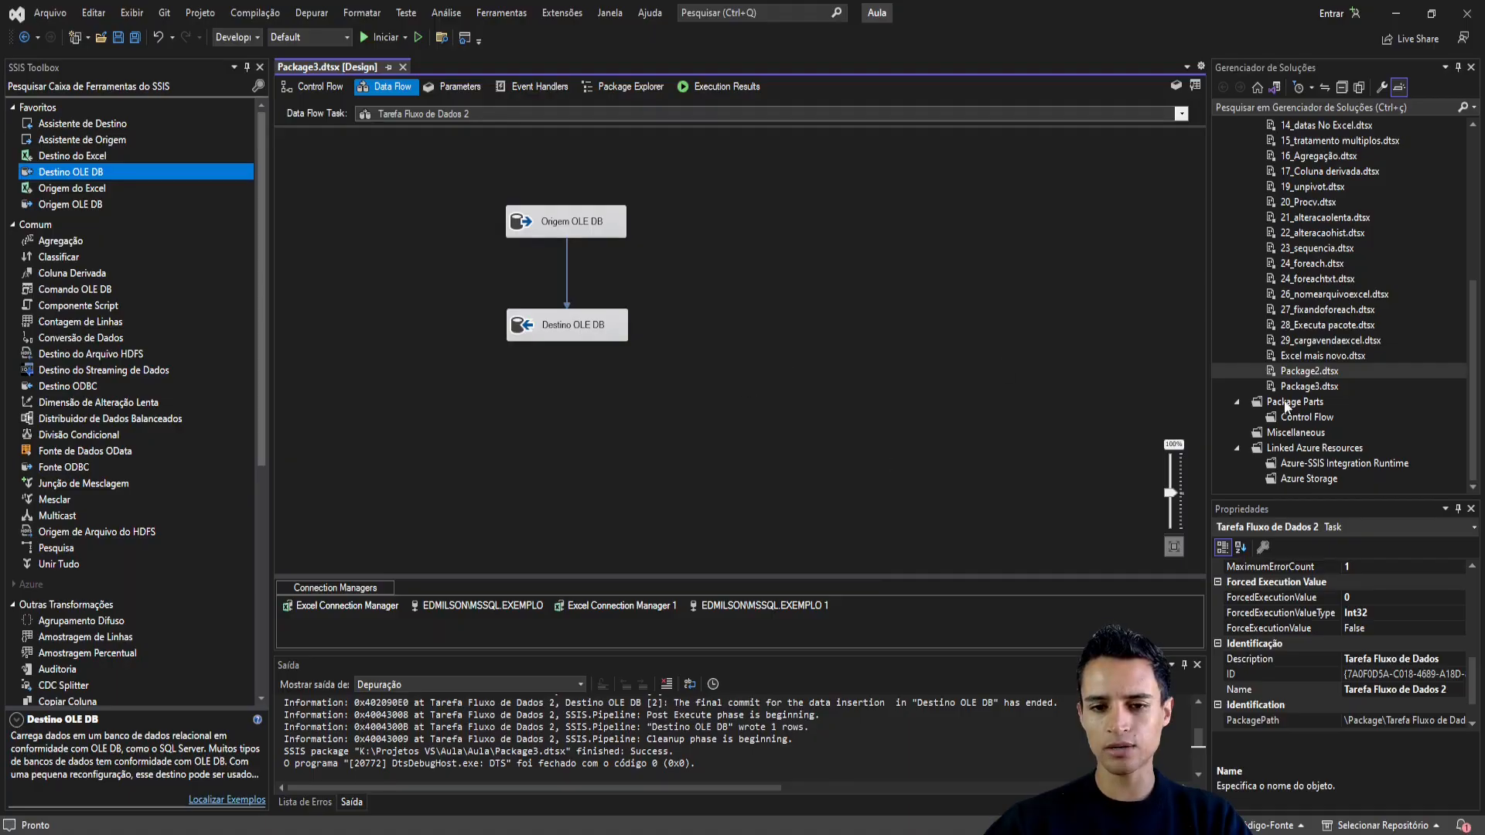
key("alt+Tab")
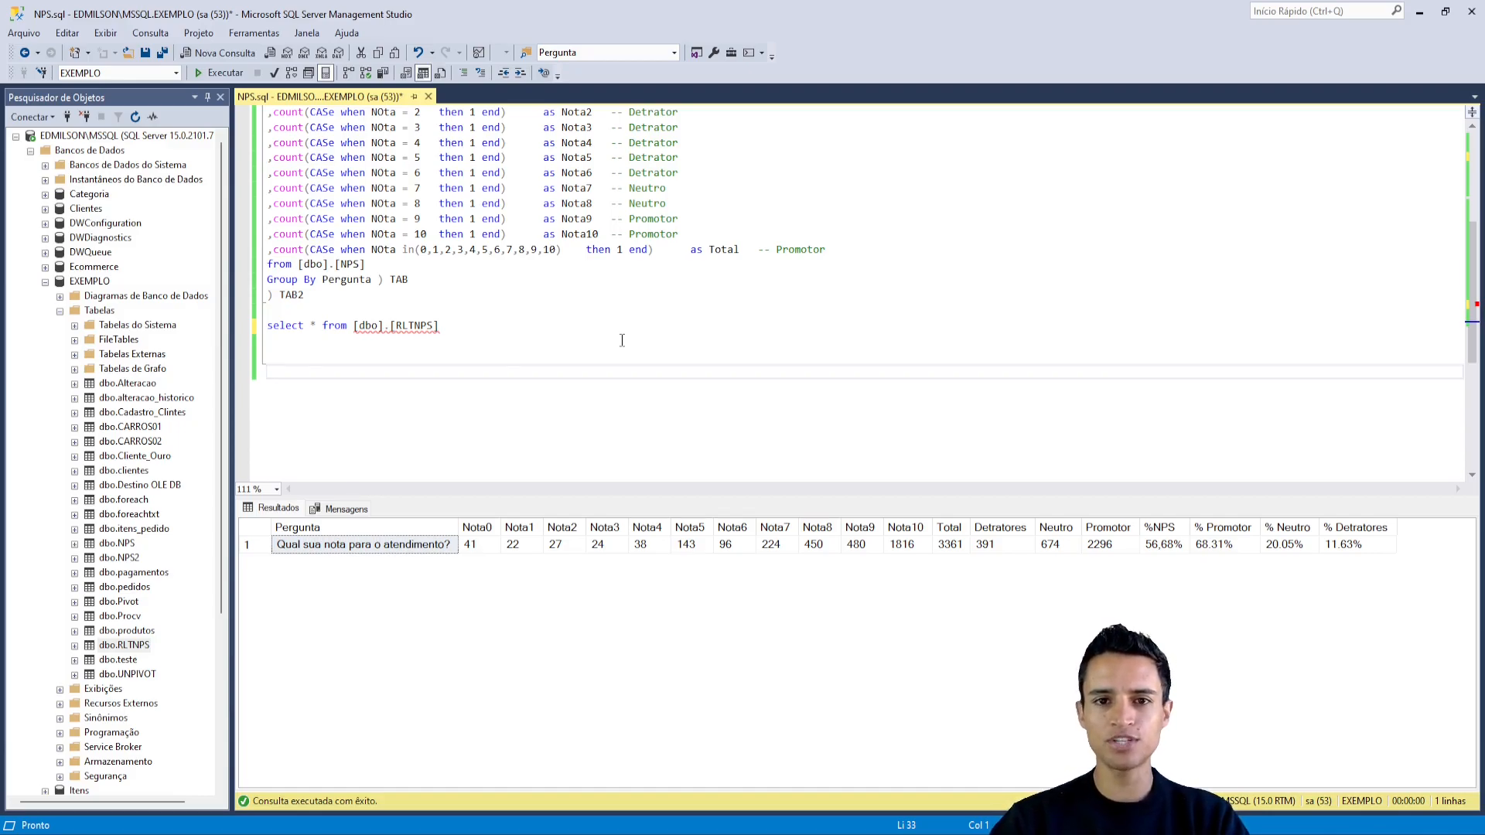
left_click_drag(591, 334, 246, 336)
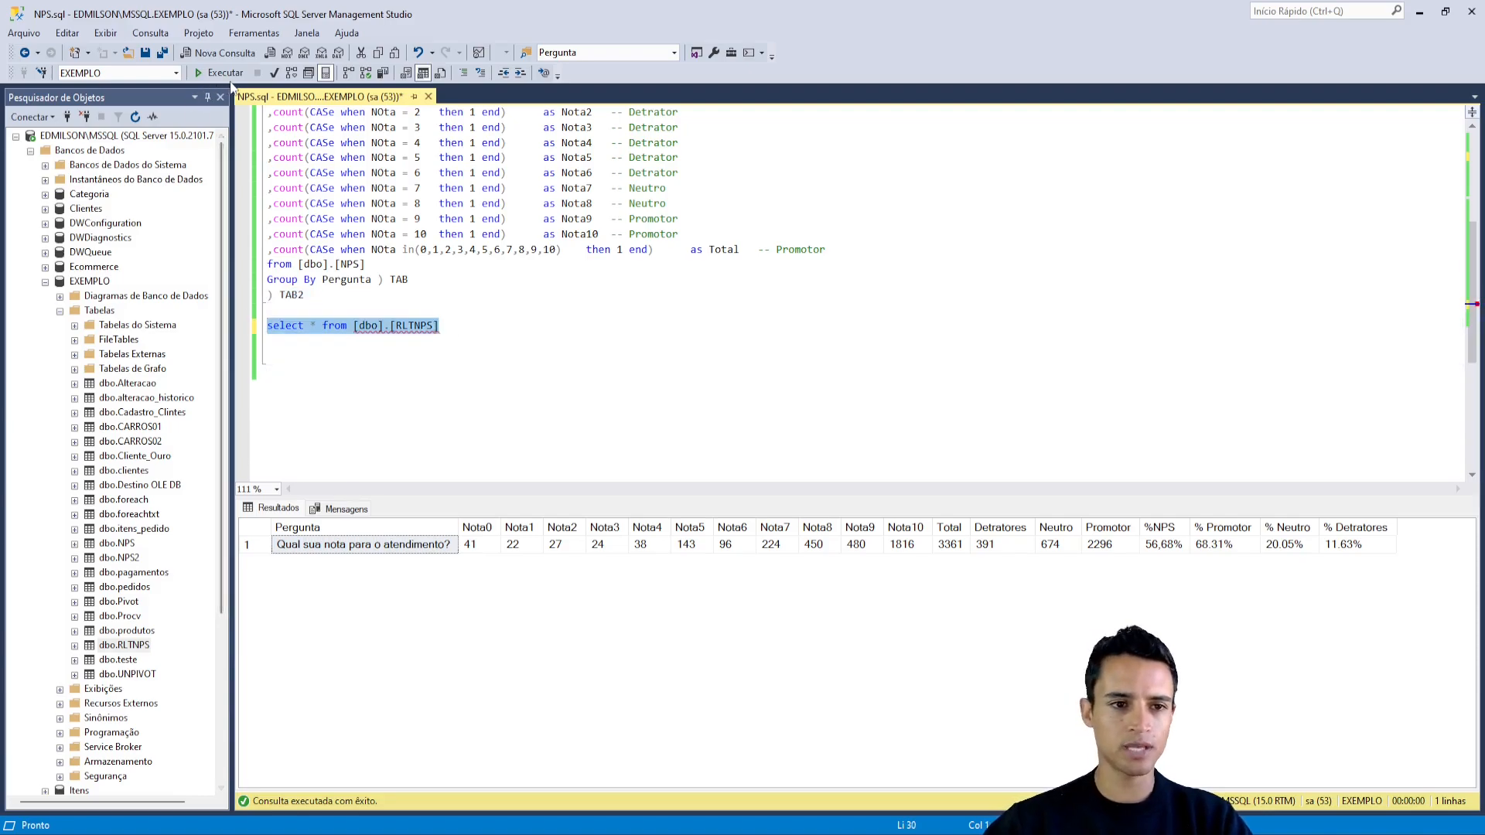
left_click(218, 73)
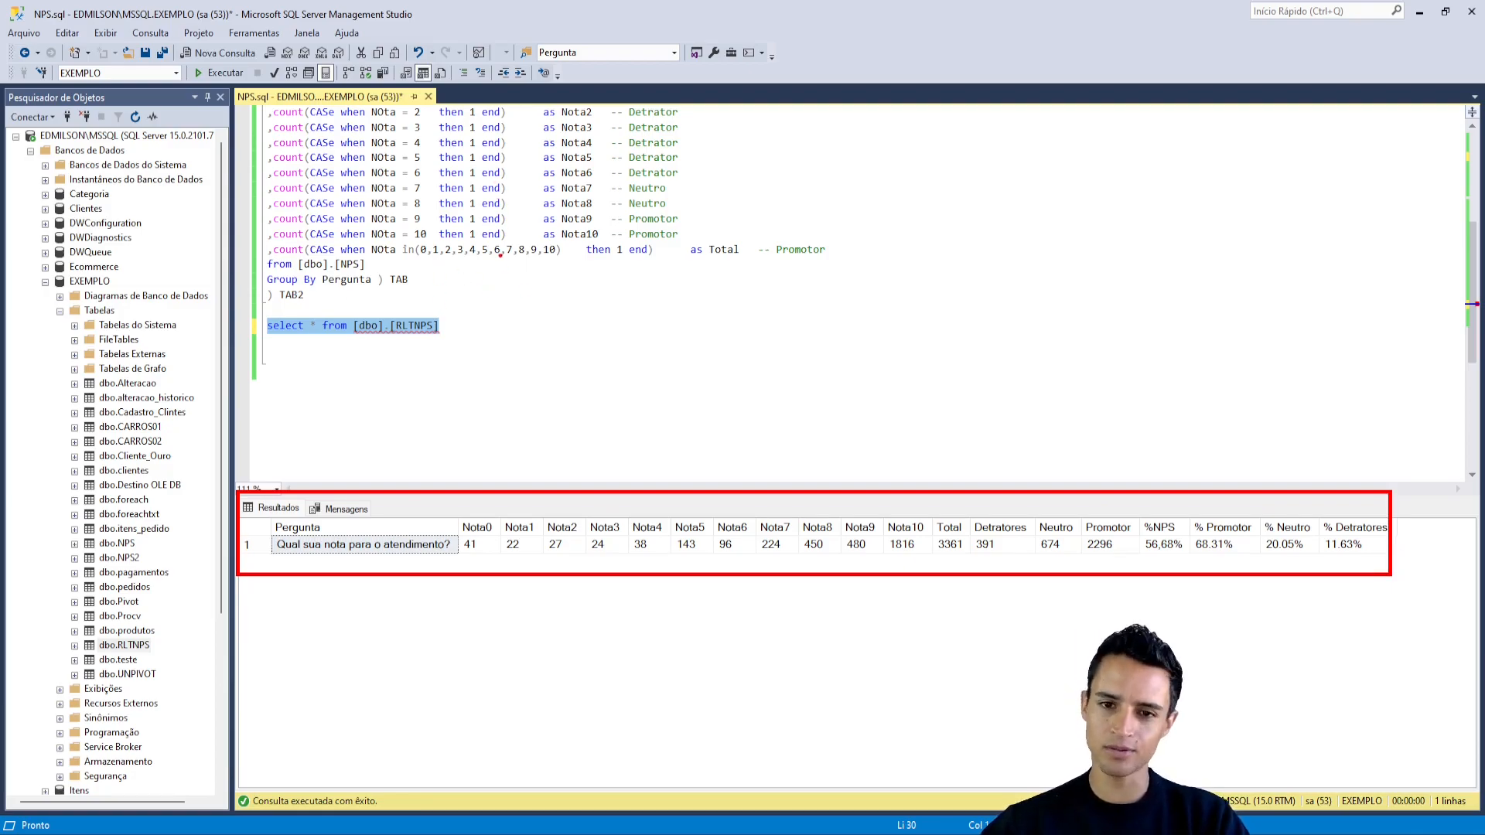
key("Escape")
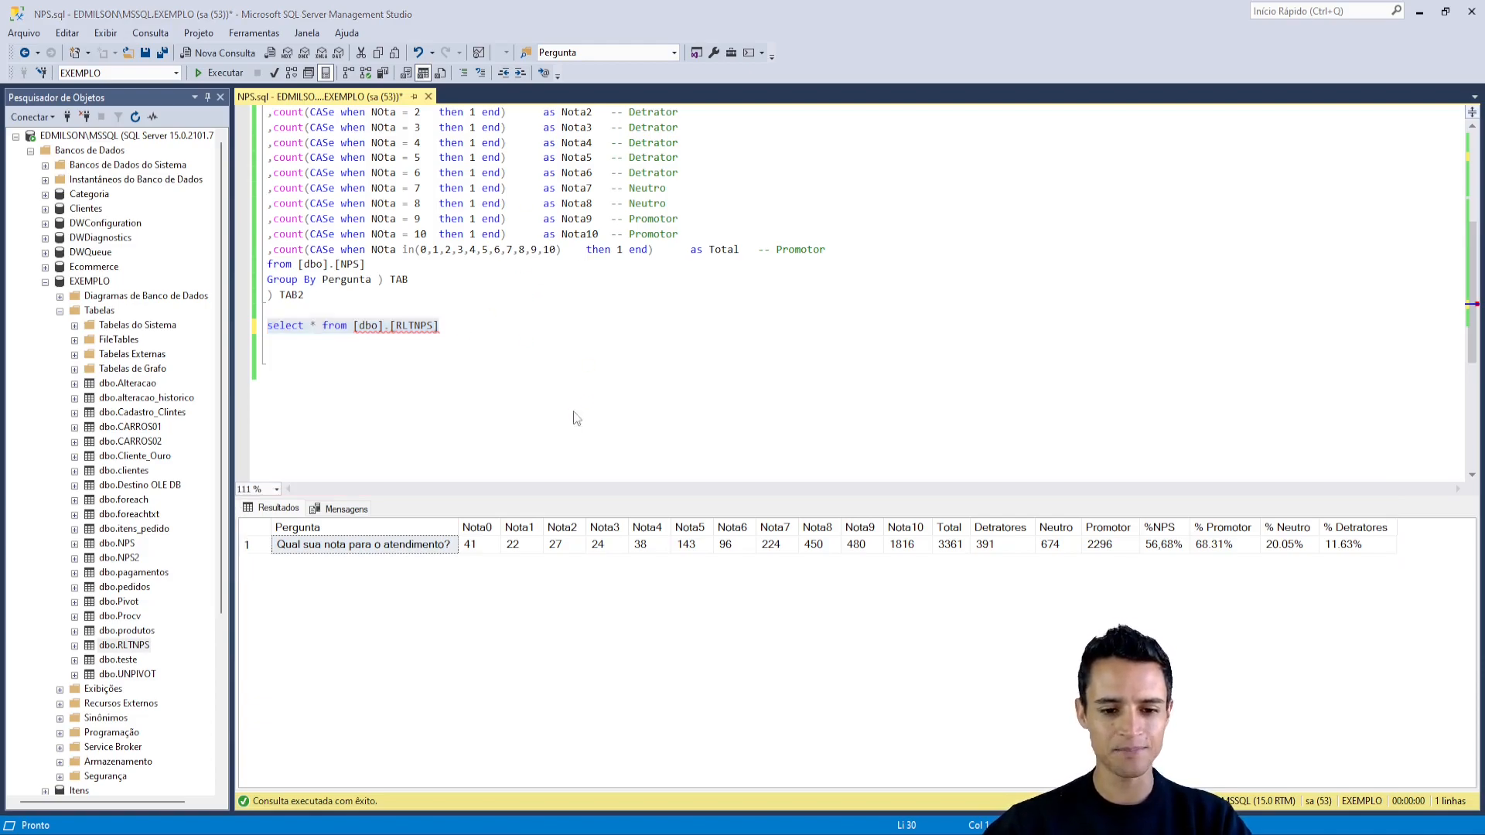
- Review the RLTNPS select and the NPS query, and compare them with the SQL command in the Visual Studio OLE DB source
left_click(503, 336)
left_click_drag(489, 332, 212, 323)
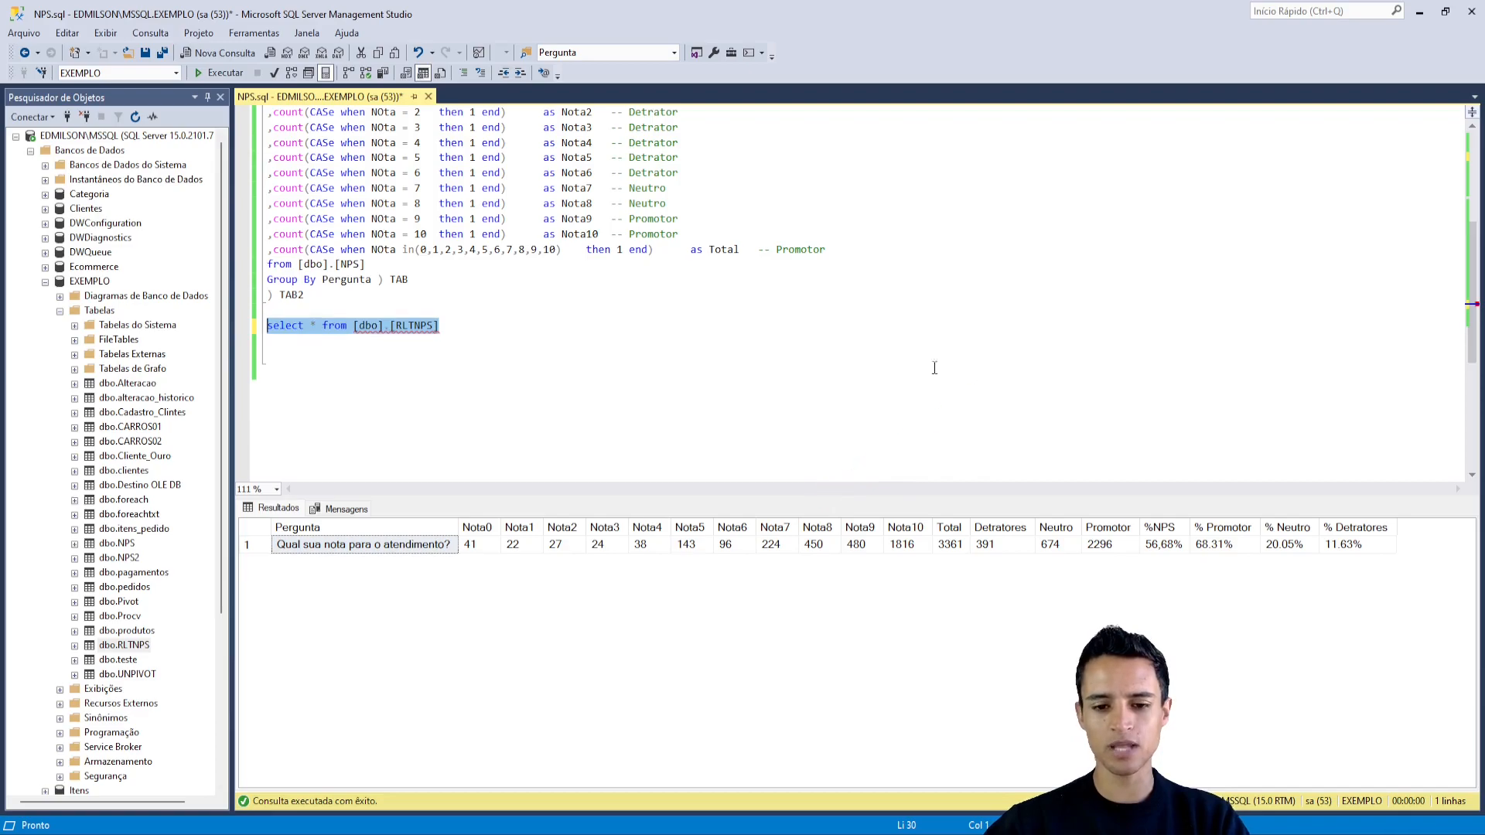
scroll(935, 368, "up", 5)
scroll(740, 309, "down", 2)
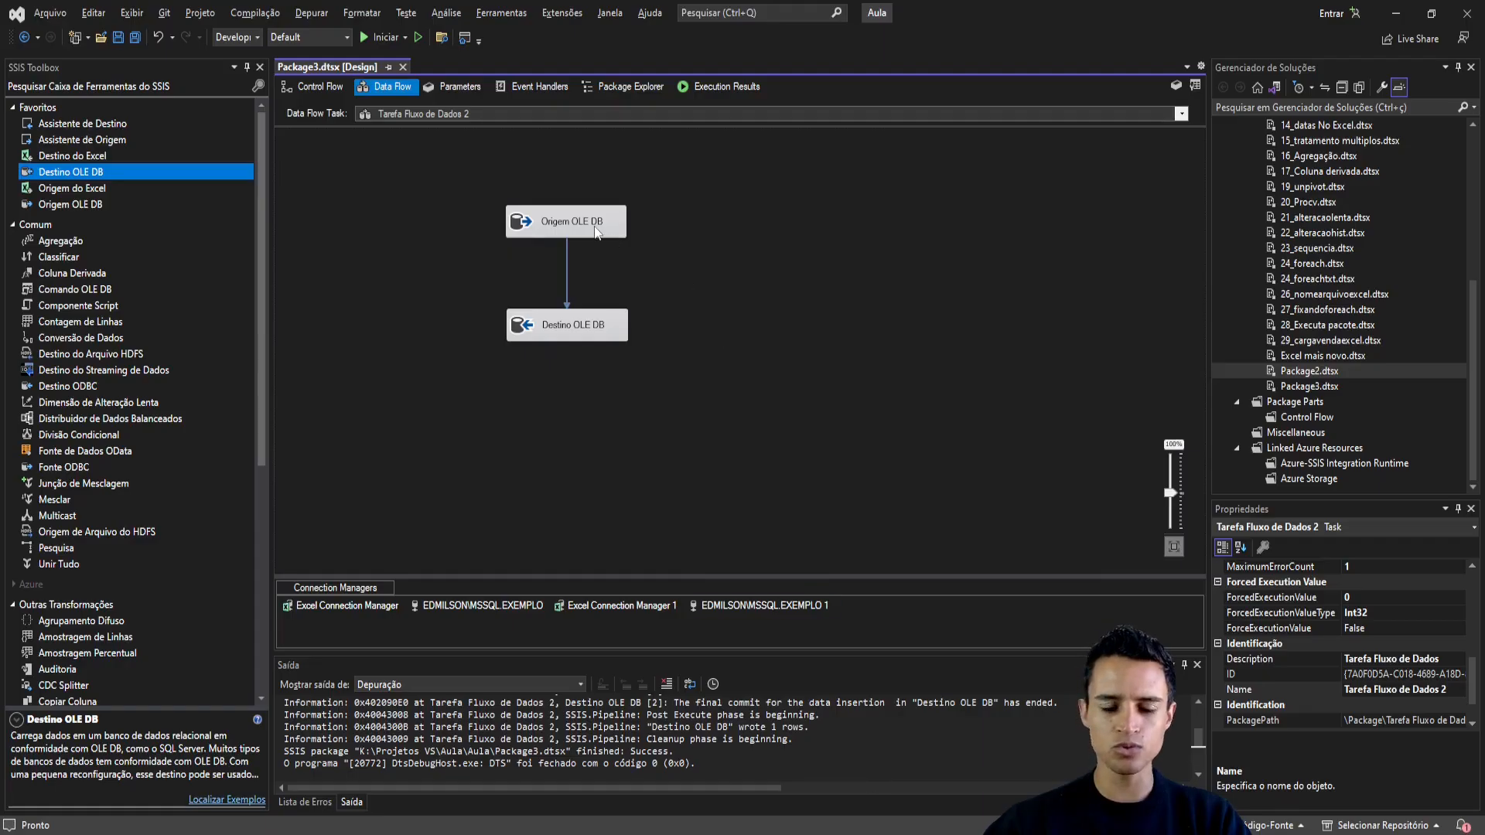
double_click(596, 232)
scroll(794, 517, "down", 5)
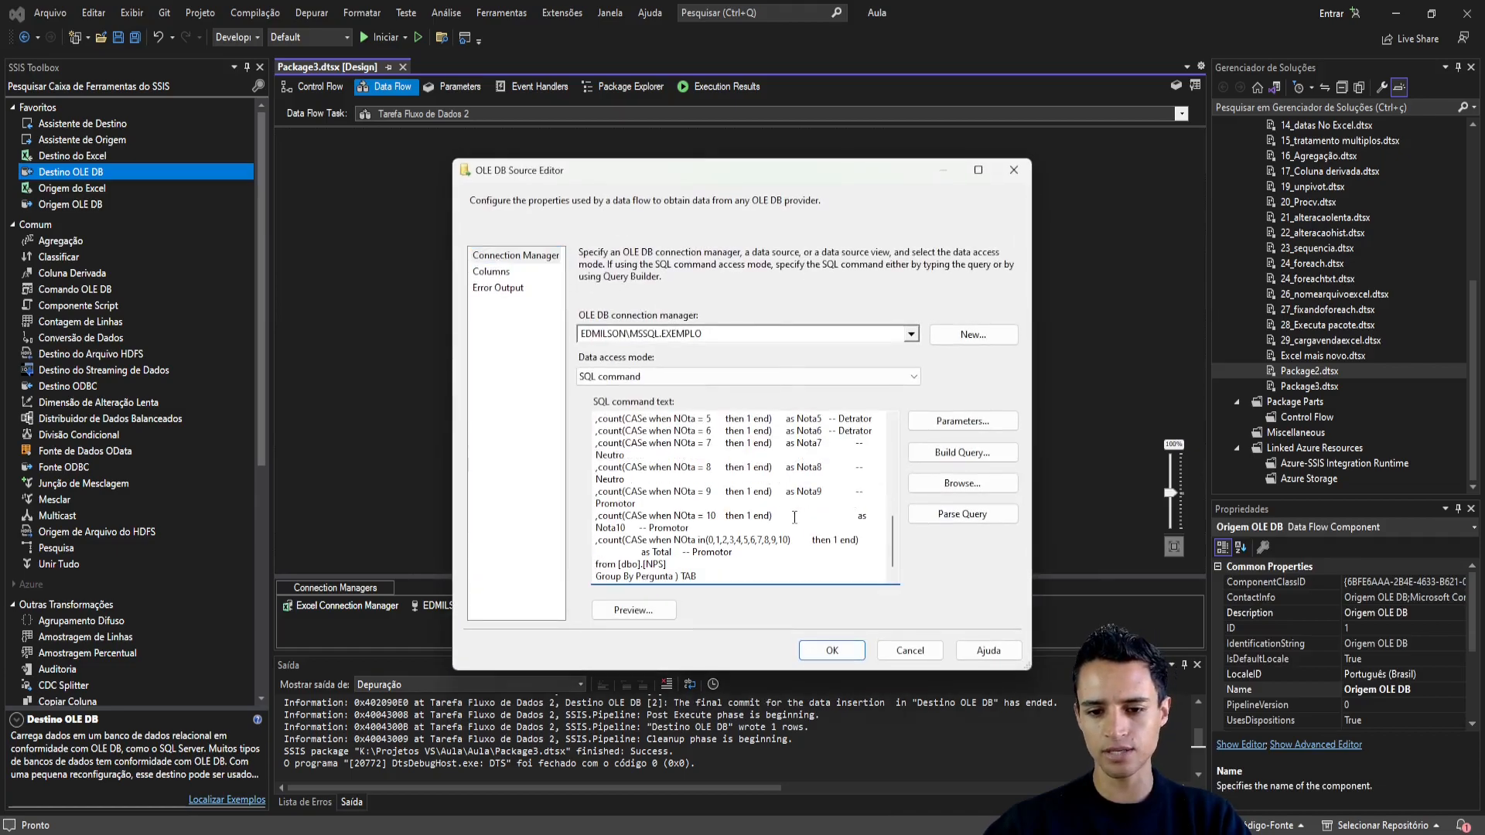
scroll(794, 517, "up", 5)
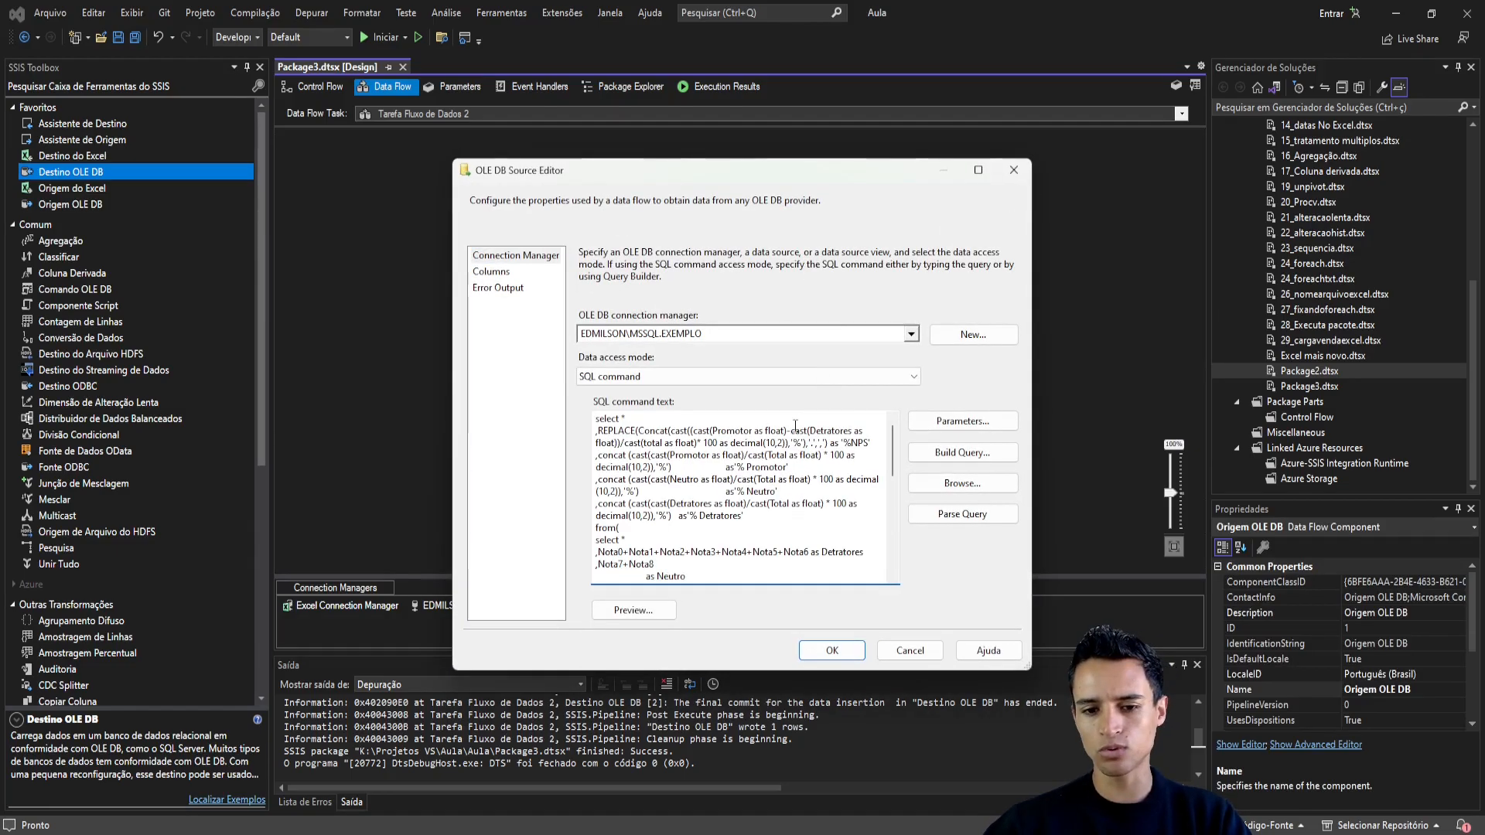
left_click(1014, 169)
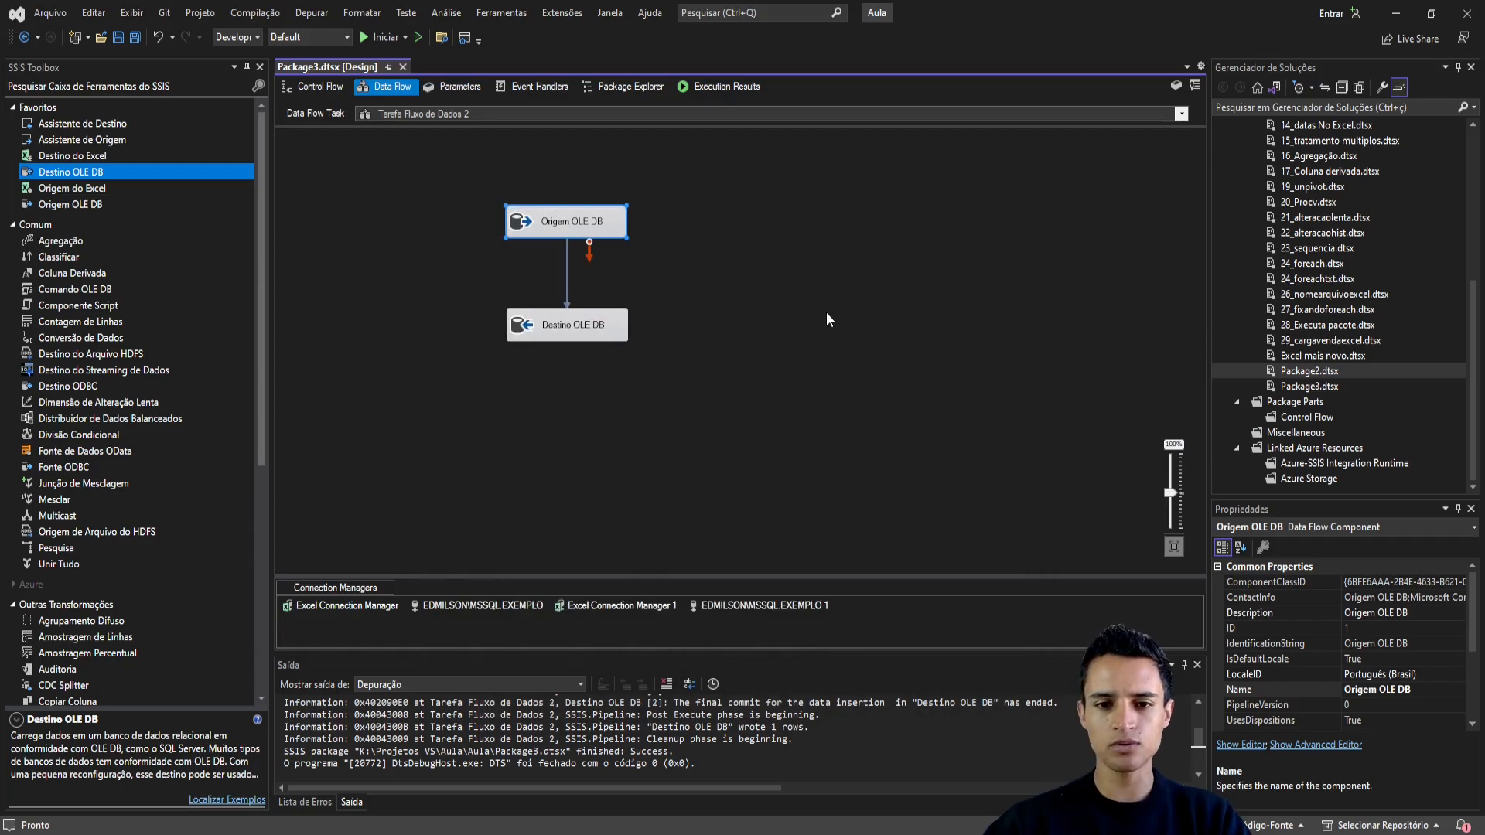
left_click_drag(615, 203, 754, 165)
left_click_drag(632, 312, 808, 258)
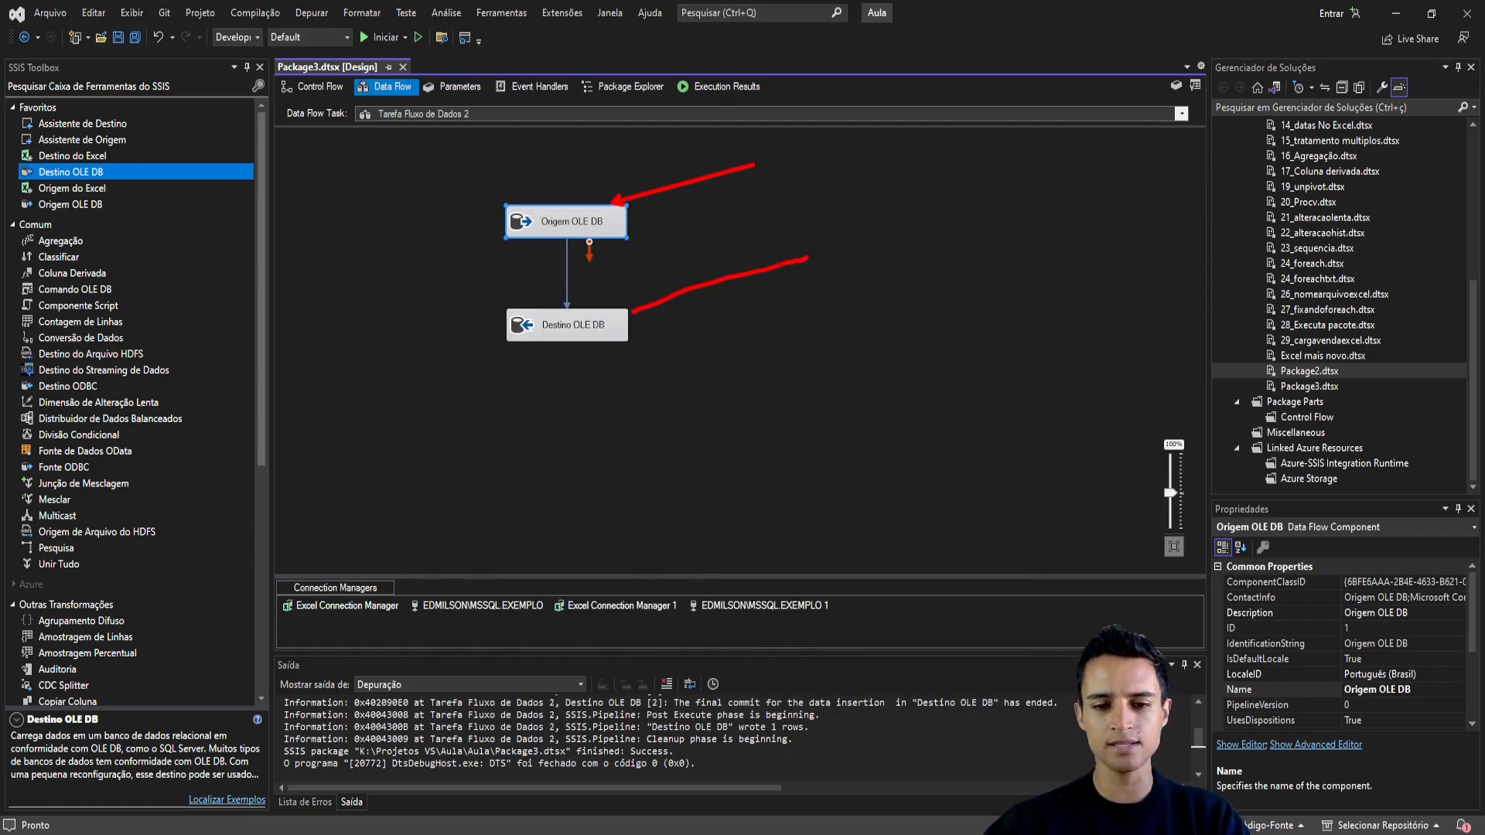
left_click_drag(656, 282, 674, 341)
key("Escape")
left_click(757, 300)
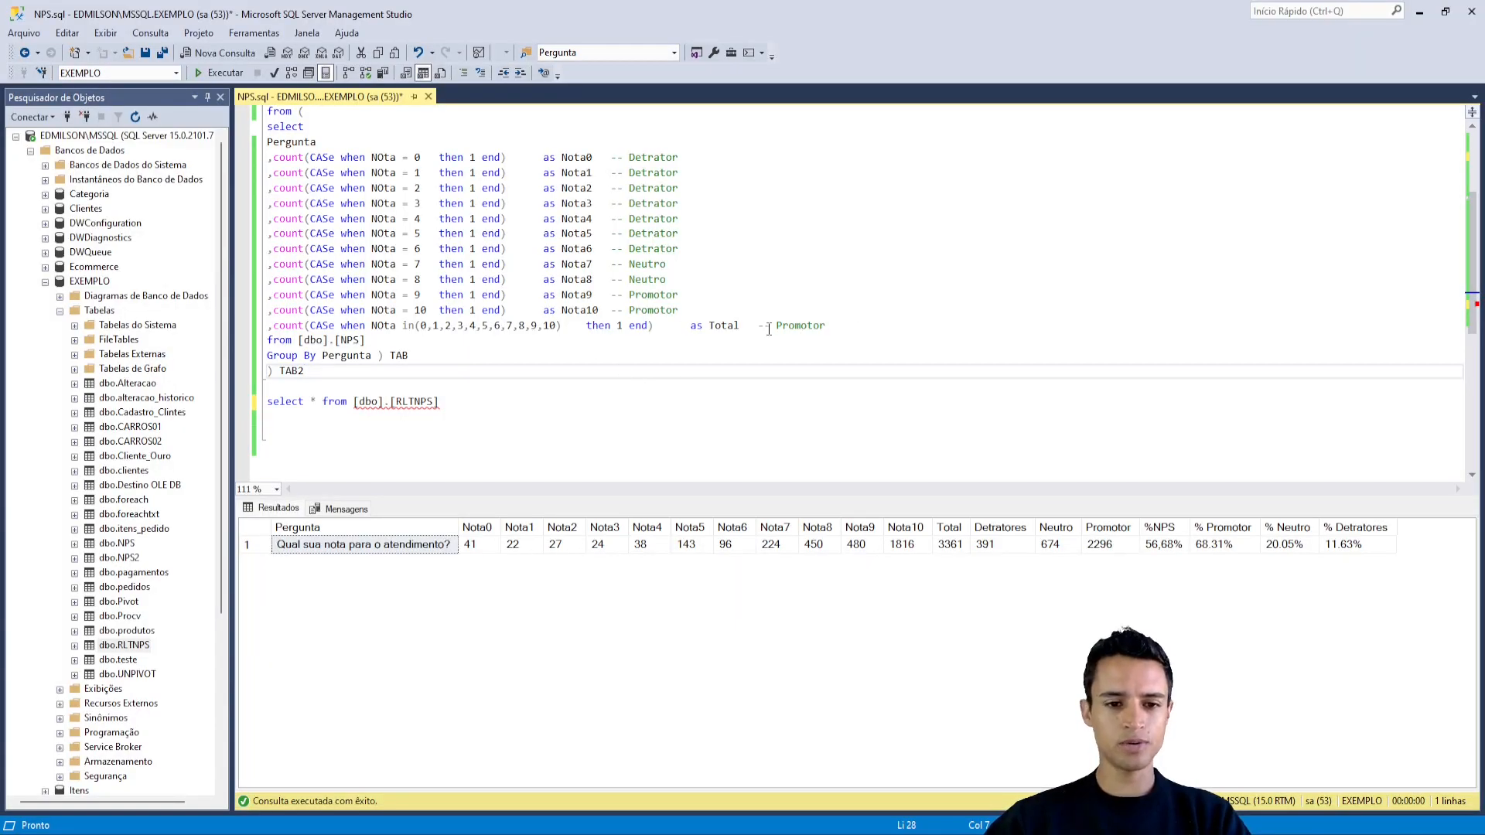
- Compare the long NPS query in SQL Server Management Studio with the short select on [dbo].[RLTNPS]
left_click_drag(826, 326, 543, 279)
scroll(601, 278, "up", 3)
scroll(577, 229, "down", 8)
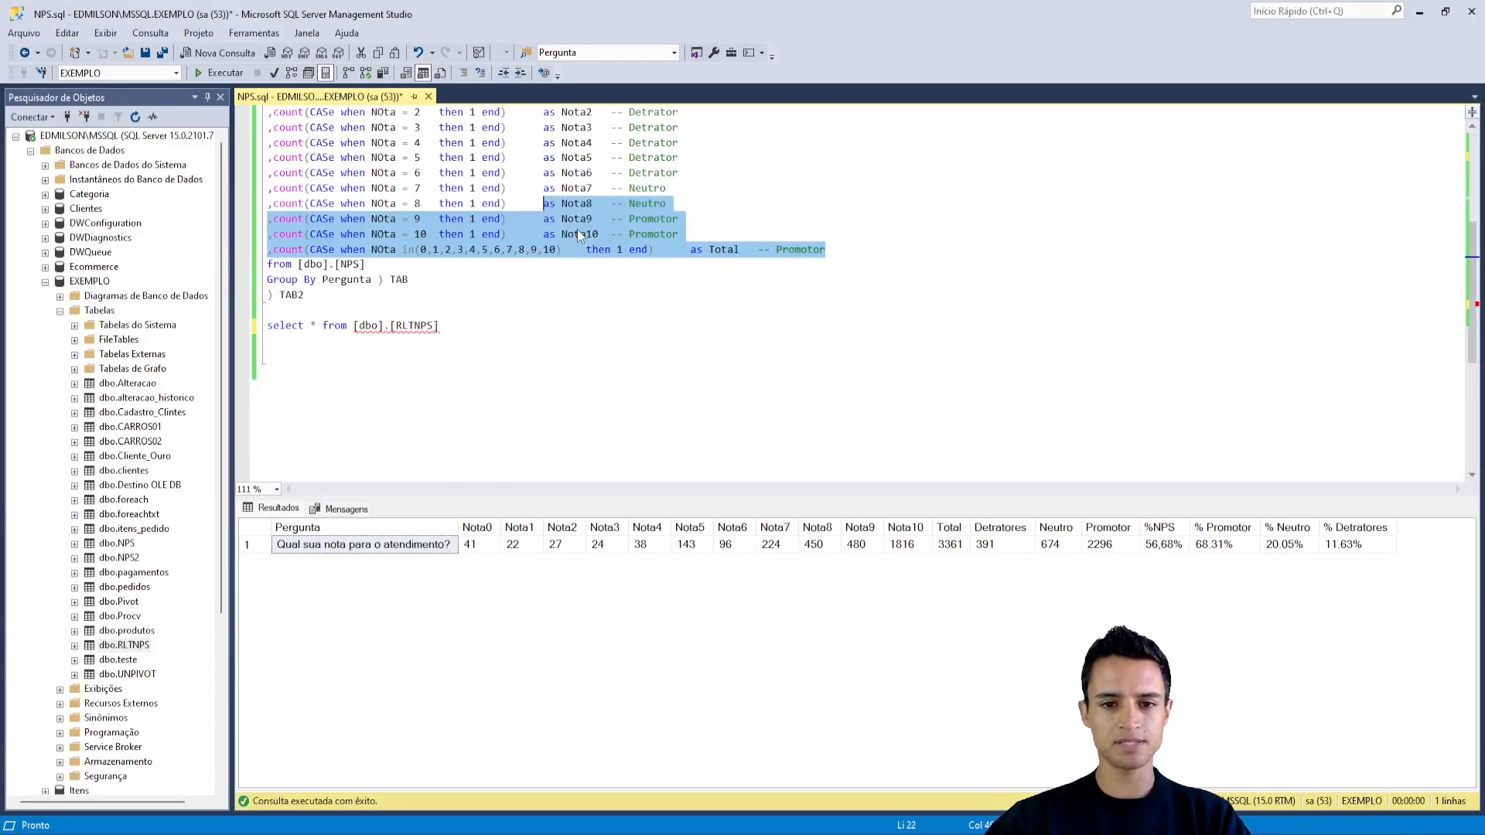
scroll(586, 258, "up", 3)
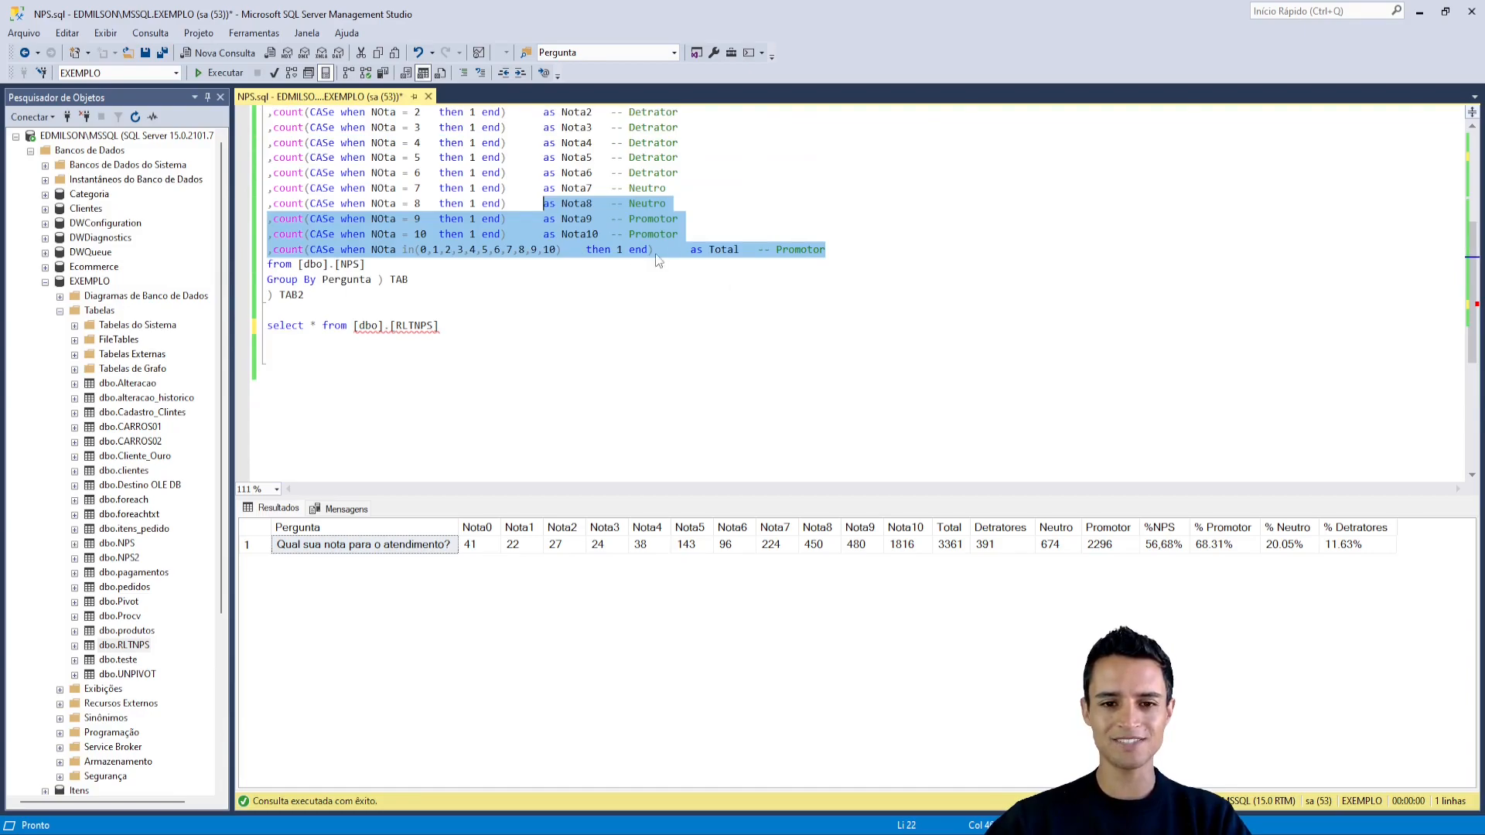
left_click_drag(847, 252, 395, 188)
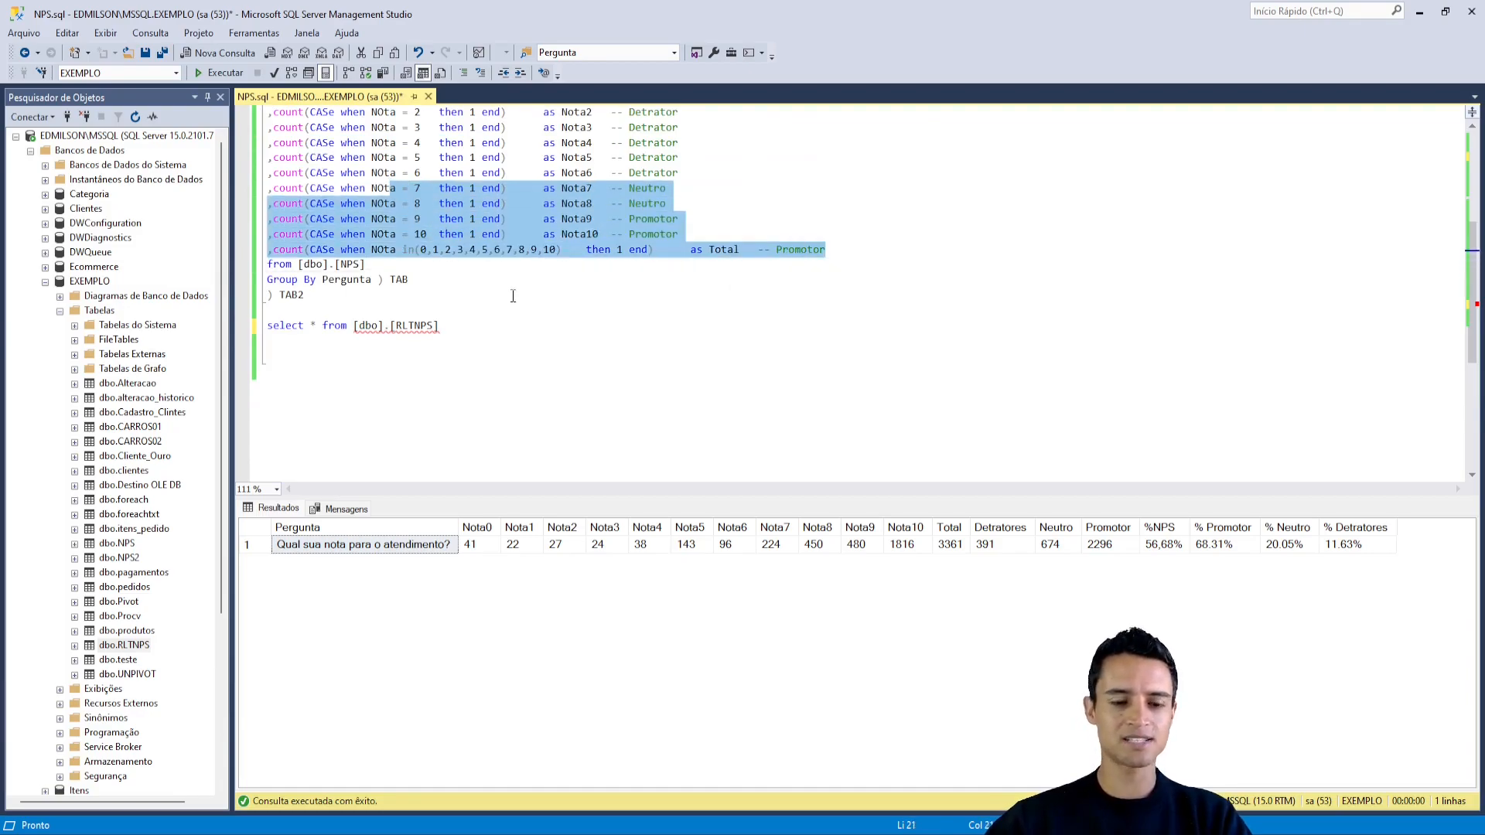
left_click_drag(513, 283, 248, 173)
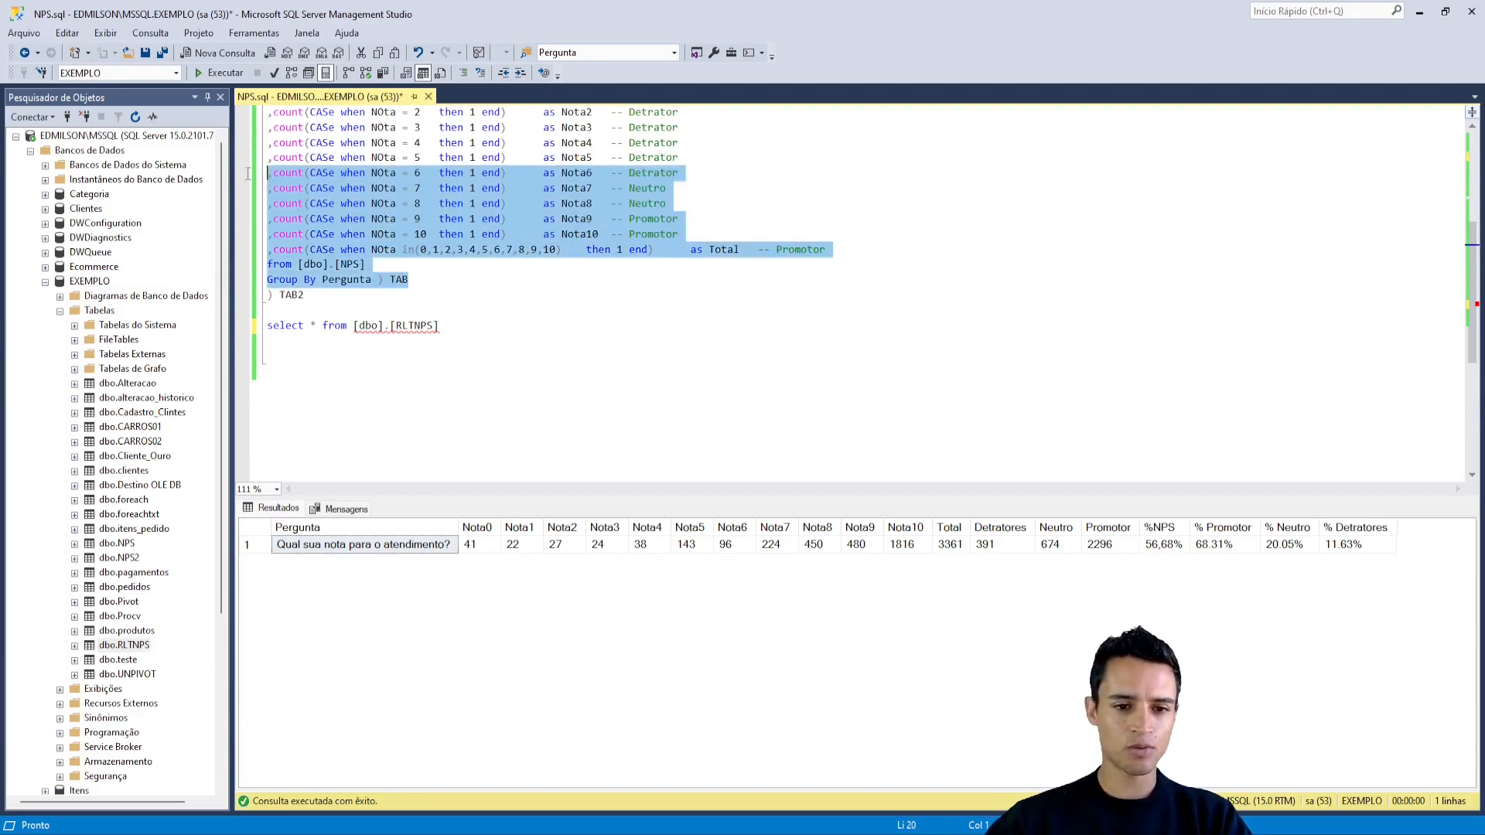
left_click(499, 325)
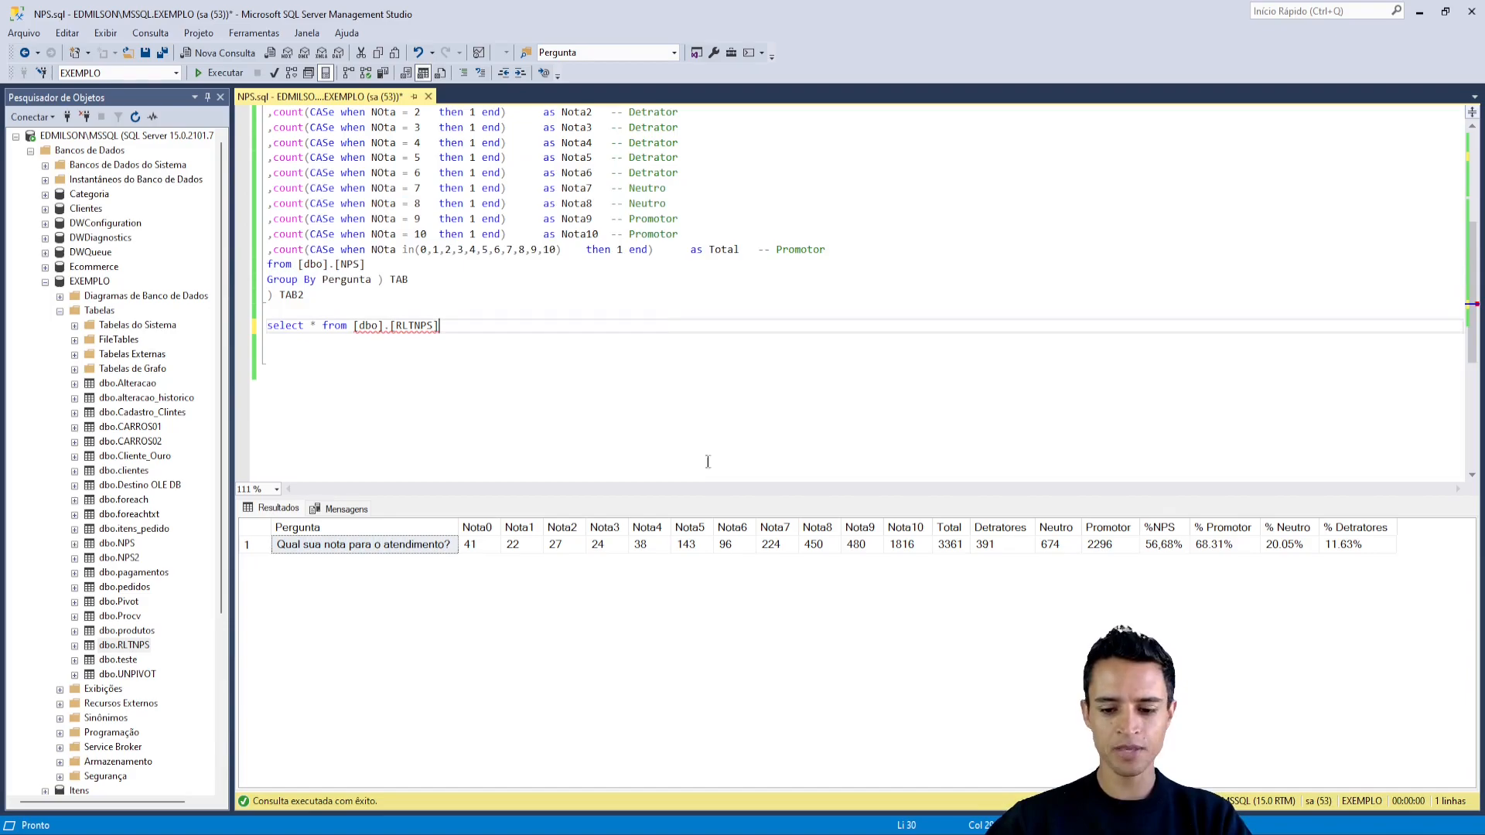
left_click_drag(469, 325, 215, 329)
left_click(527, 356)
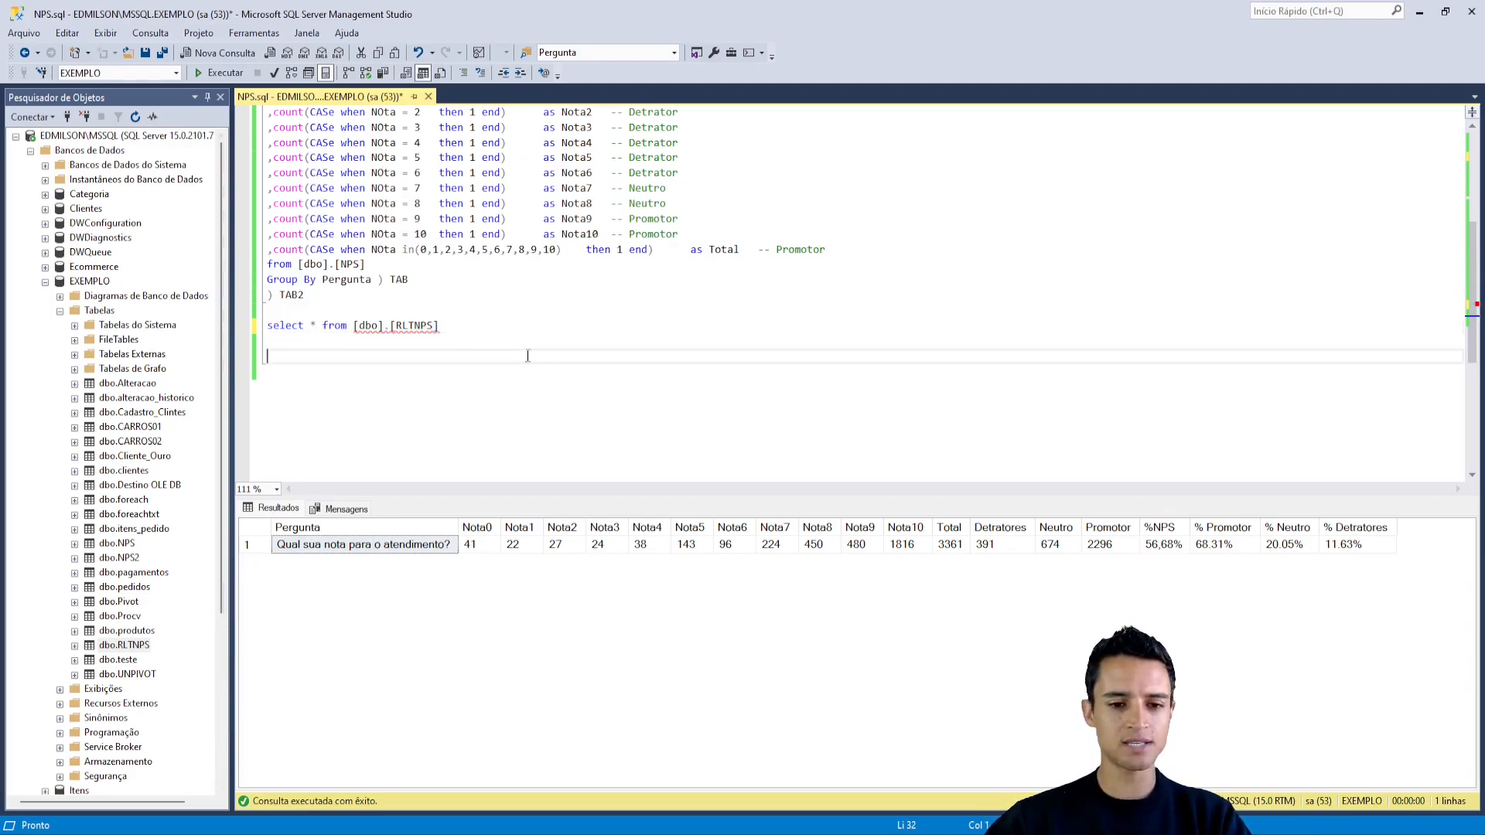
- Copy the select * from [dbo].[RLTNPS] statement below the NPS query
scroll(629, 301, "up", 5)
scroll(388, 148, "down", 7)
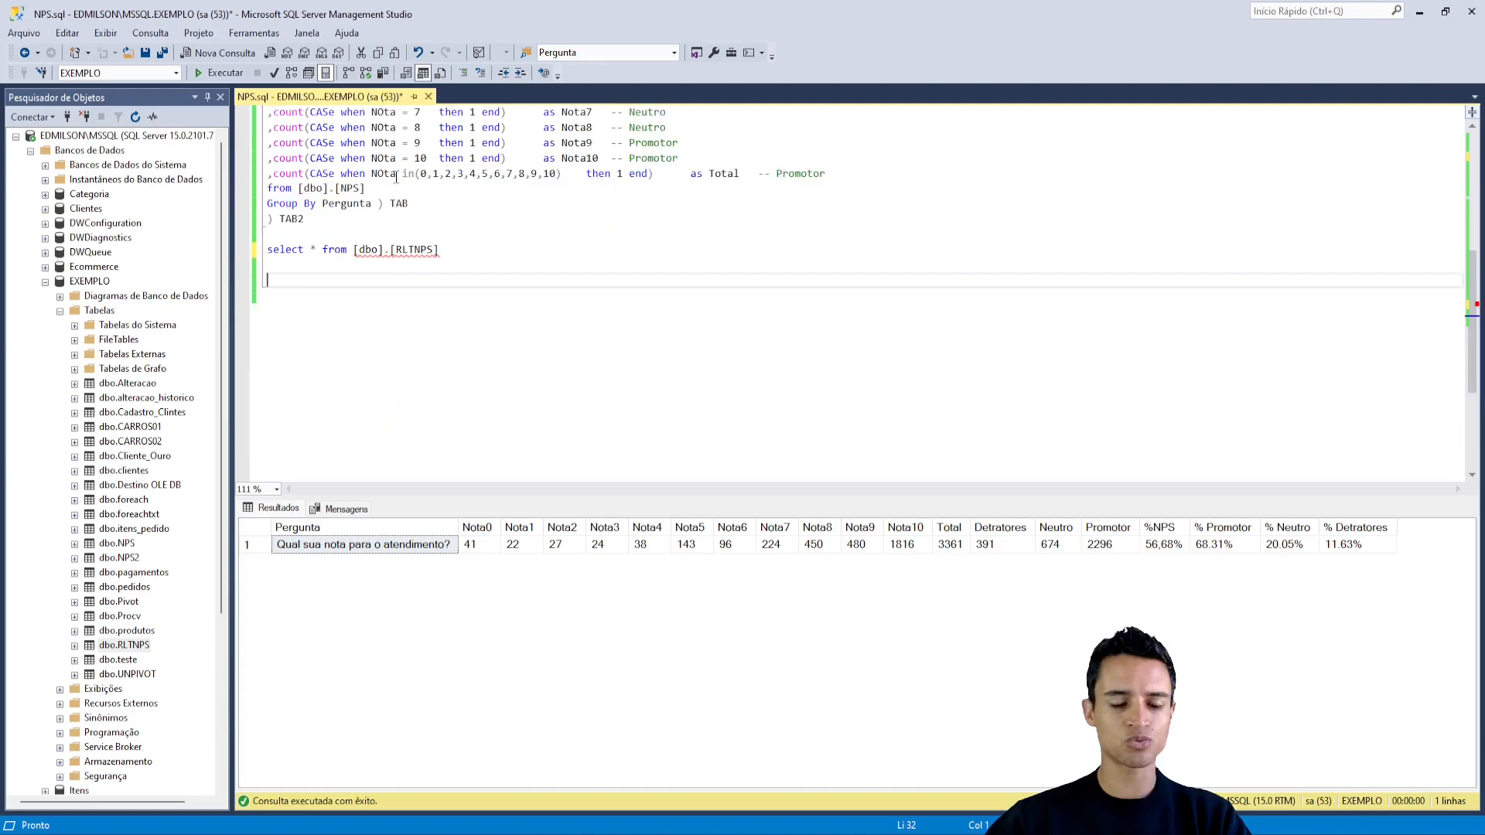
left_click_drag(447, 249, 259, 249)
key("ctrl+c")
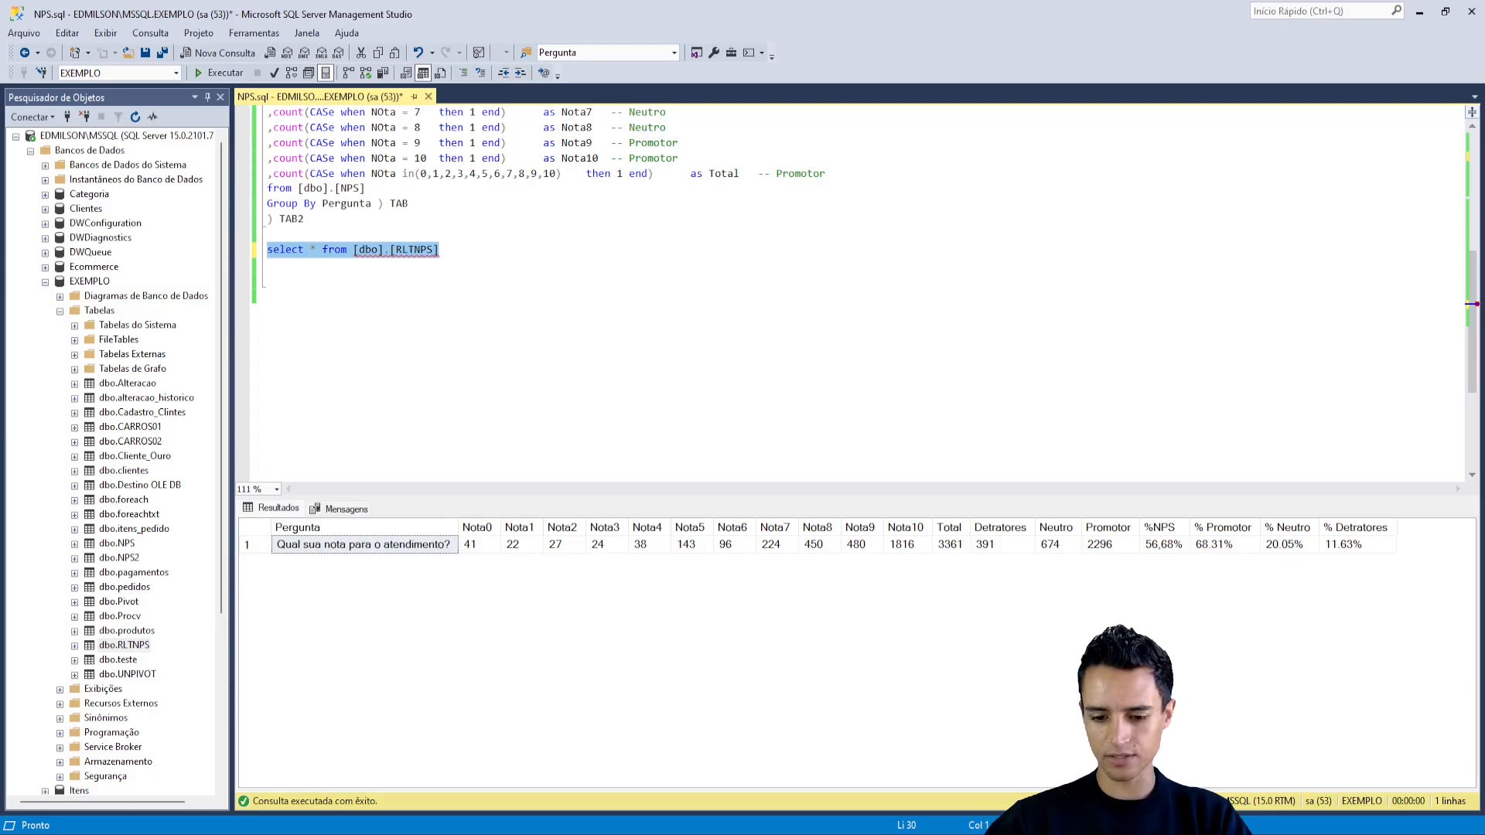
- Switch to the NPS PBI report in Power BI Desktop, dismiss the pending-changes warning and collapse the NPSConsultaCompleta fields
key("alt+Tab")
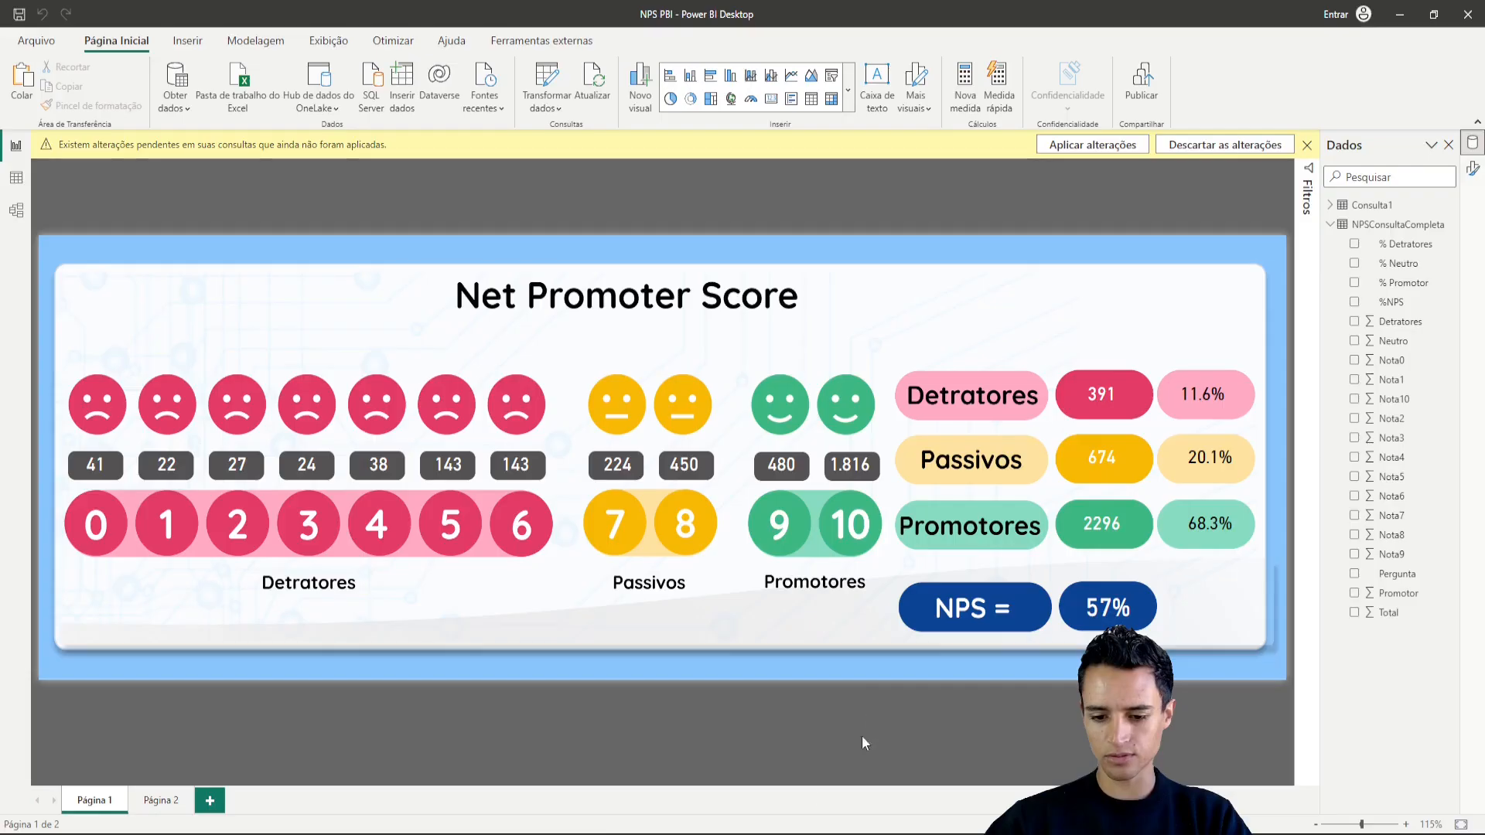
left_click(1307, 145)
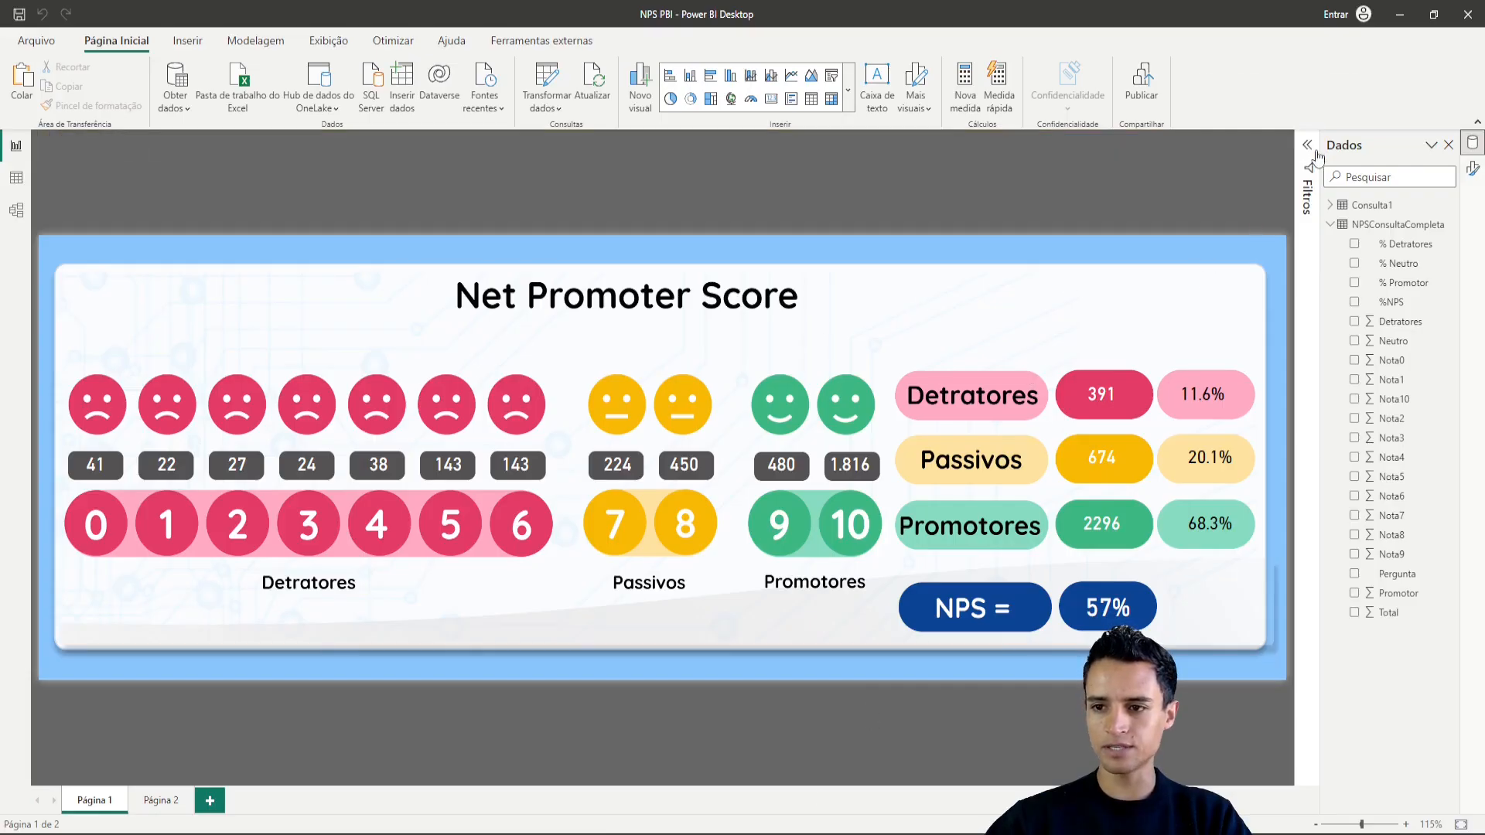
left_click(1332, 225)
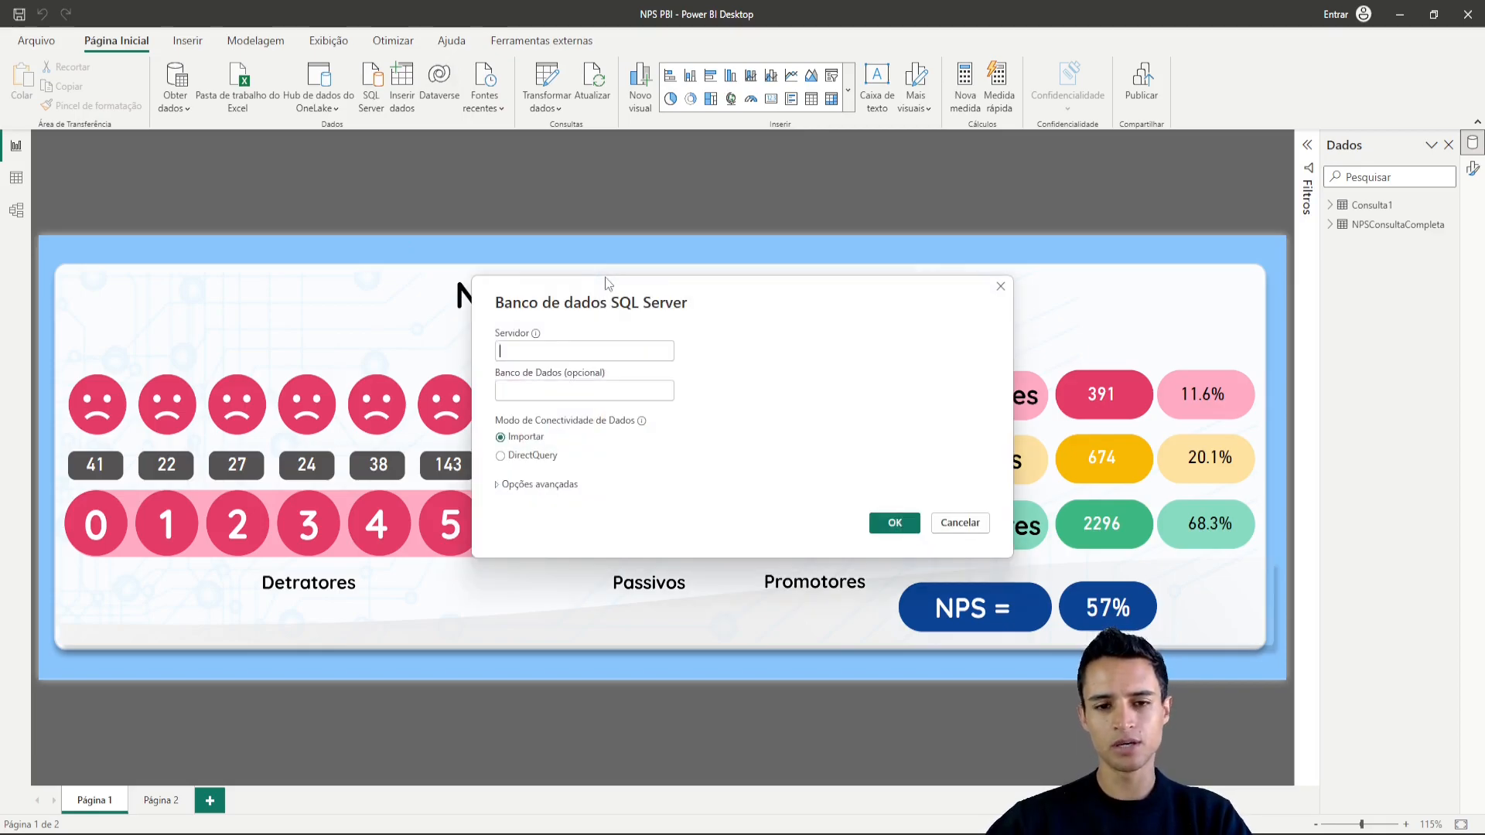
- In a SQL Server import, use the copied select * from [dbo].[RLTNPS] as the SQL statement and set the database to exemplo
left_click(497, 487)
key("ctrl+v")
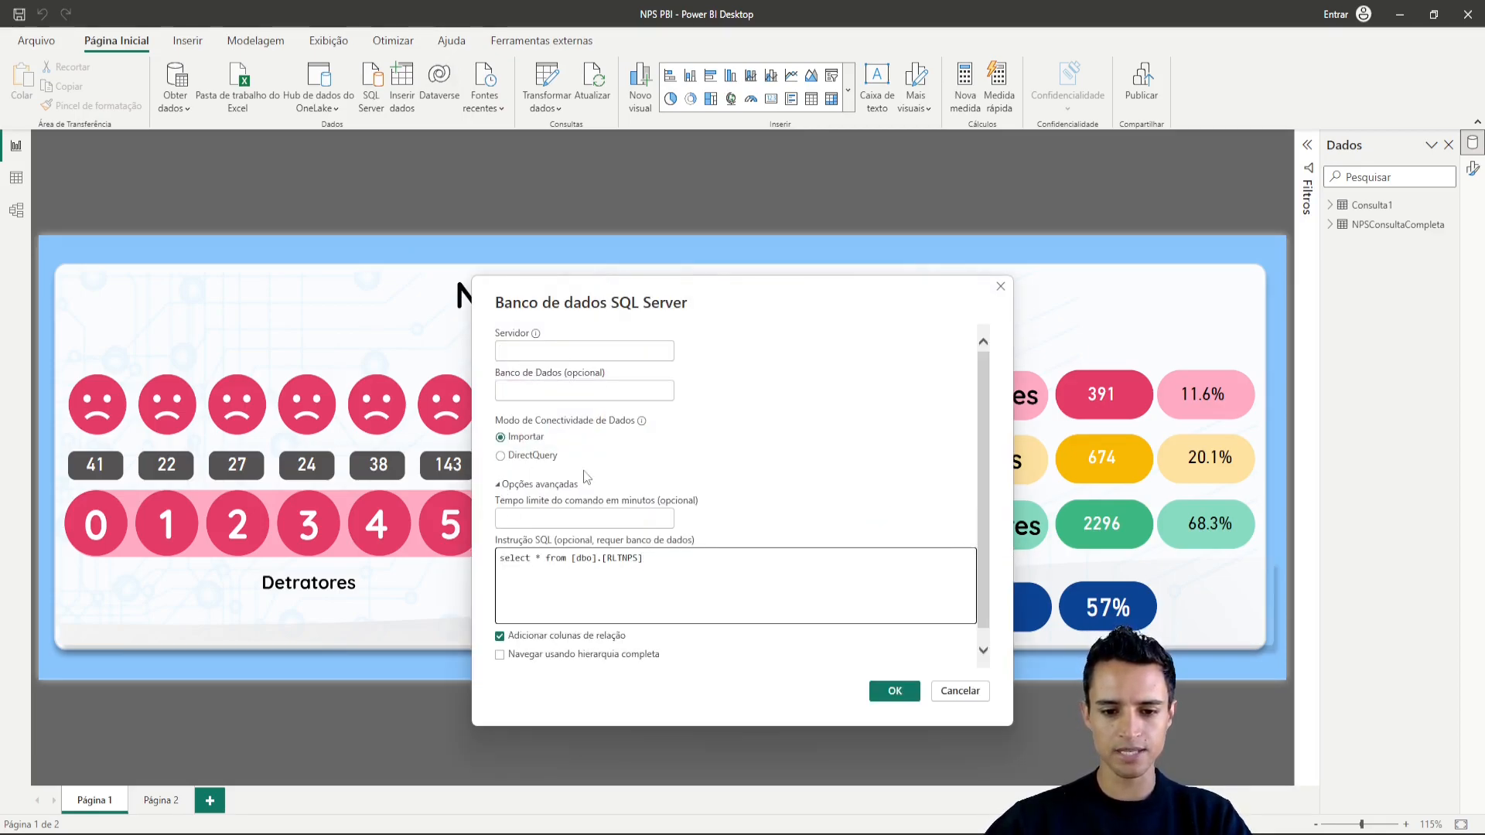
left_click(554, 392)
type("exemplo")
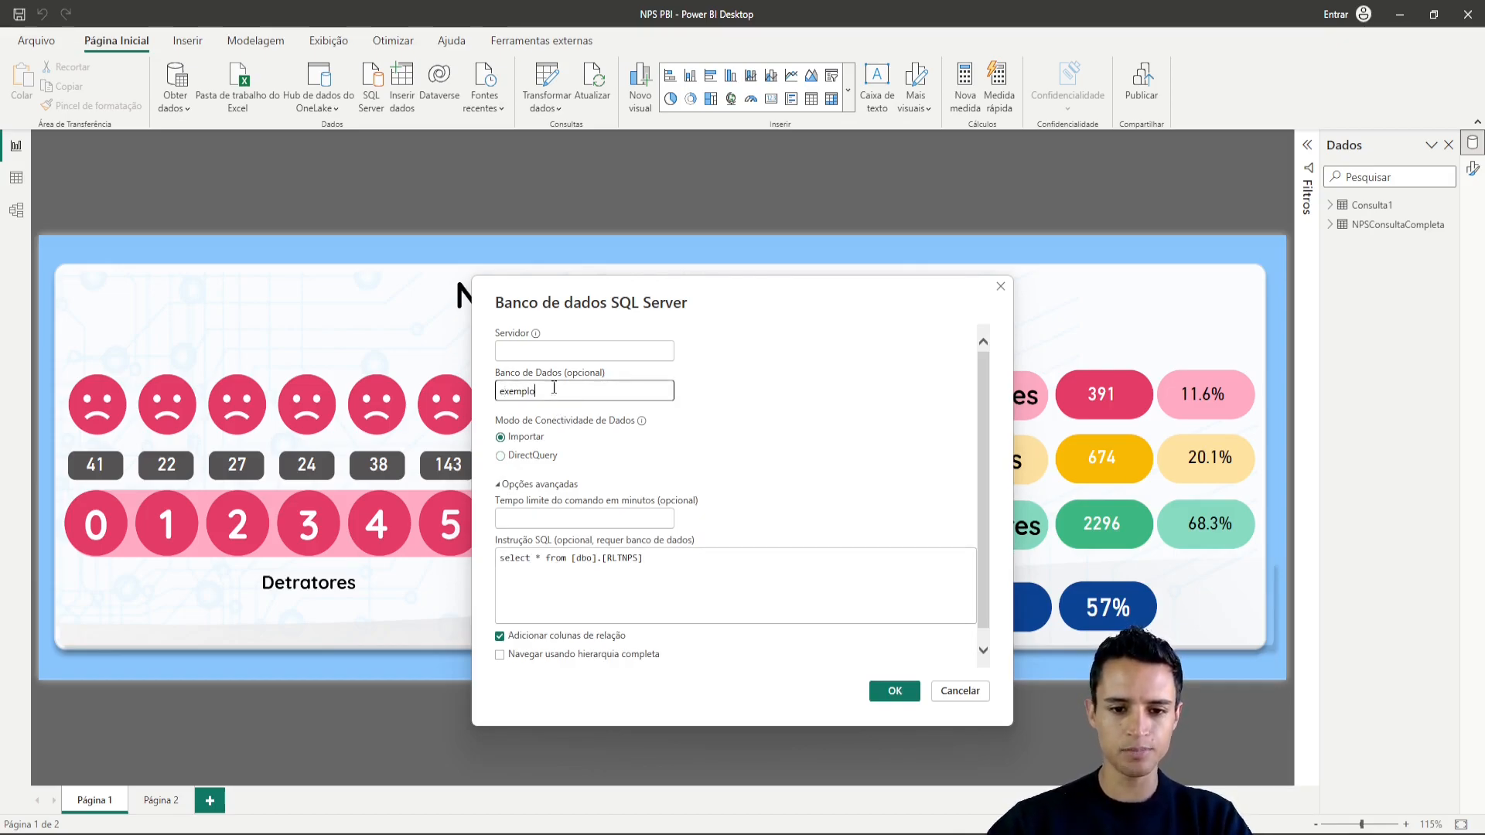
left_click(573, 348)
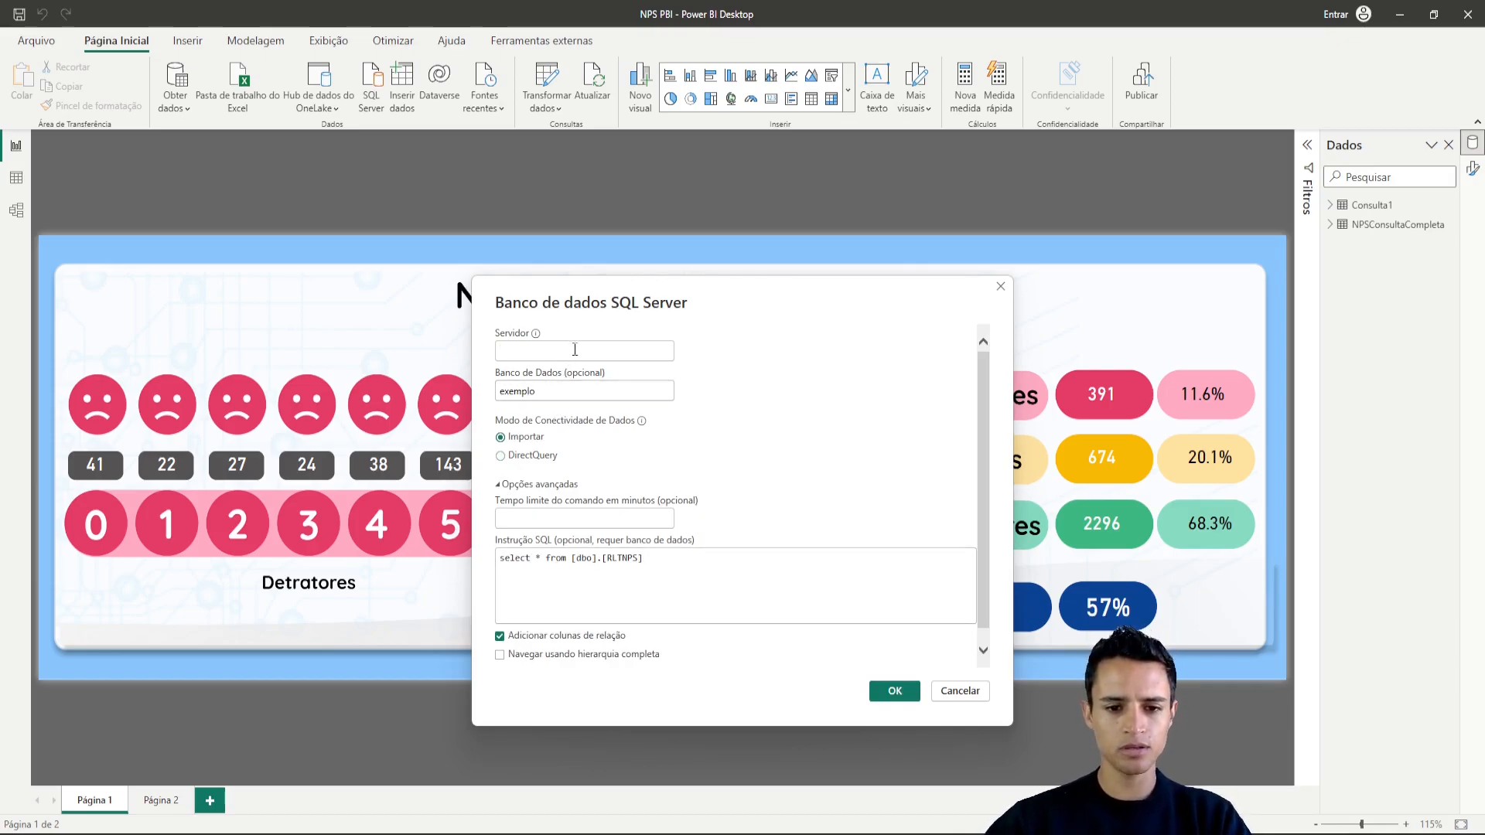
left_click_drag(545, 393, 473, 395)
- Look up the server name in SQL Server Management Studio's connection dialog and enter it as the import's server
left_click(557, 347)
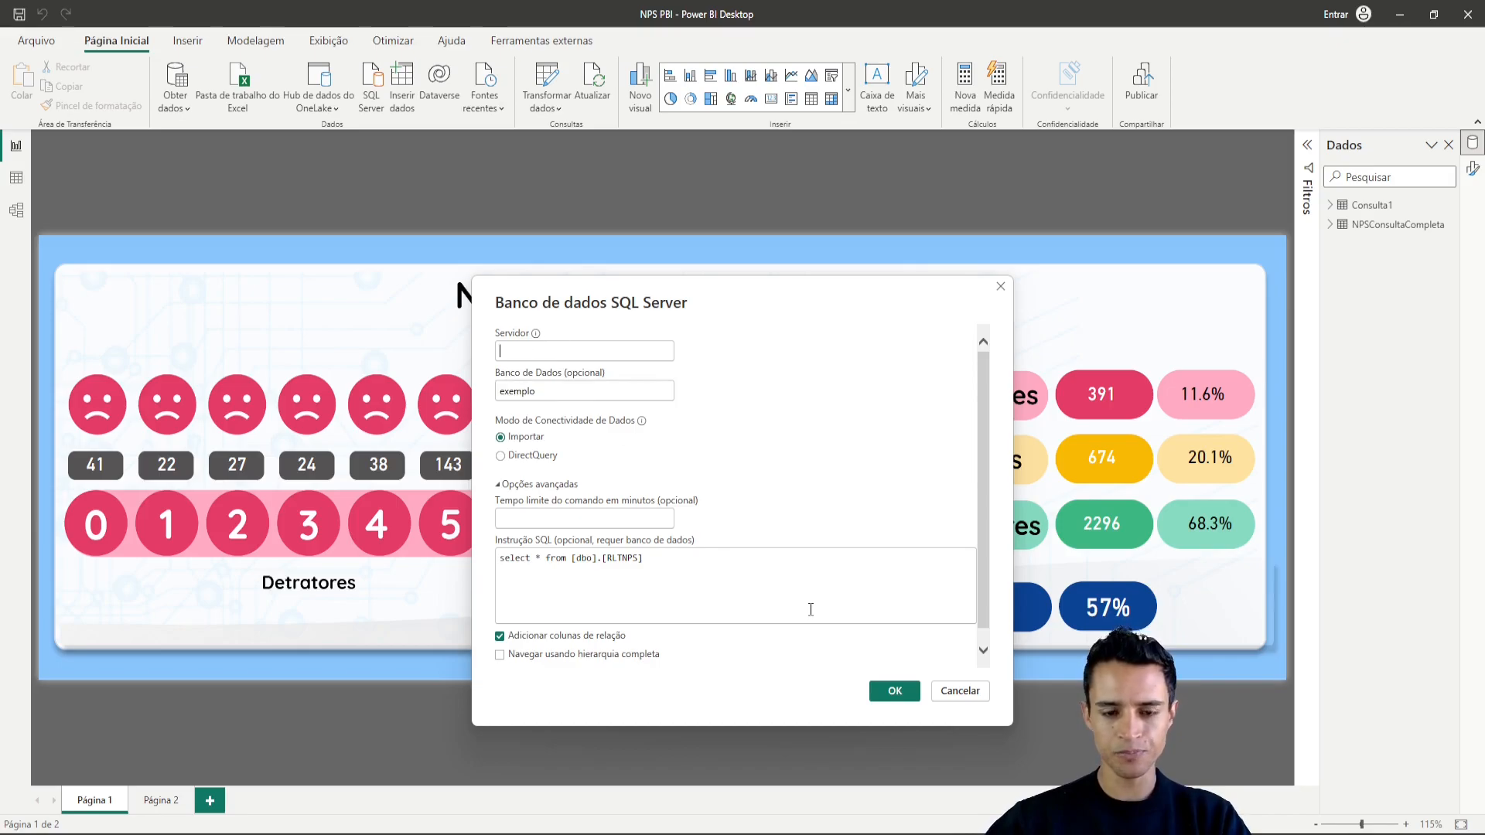
key("alt+Tab")
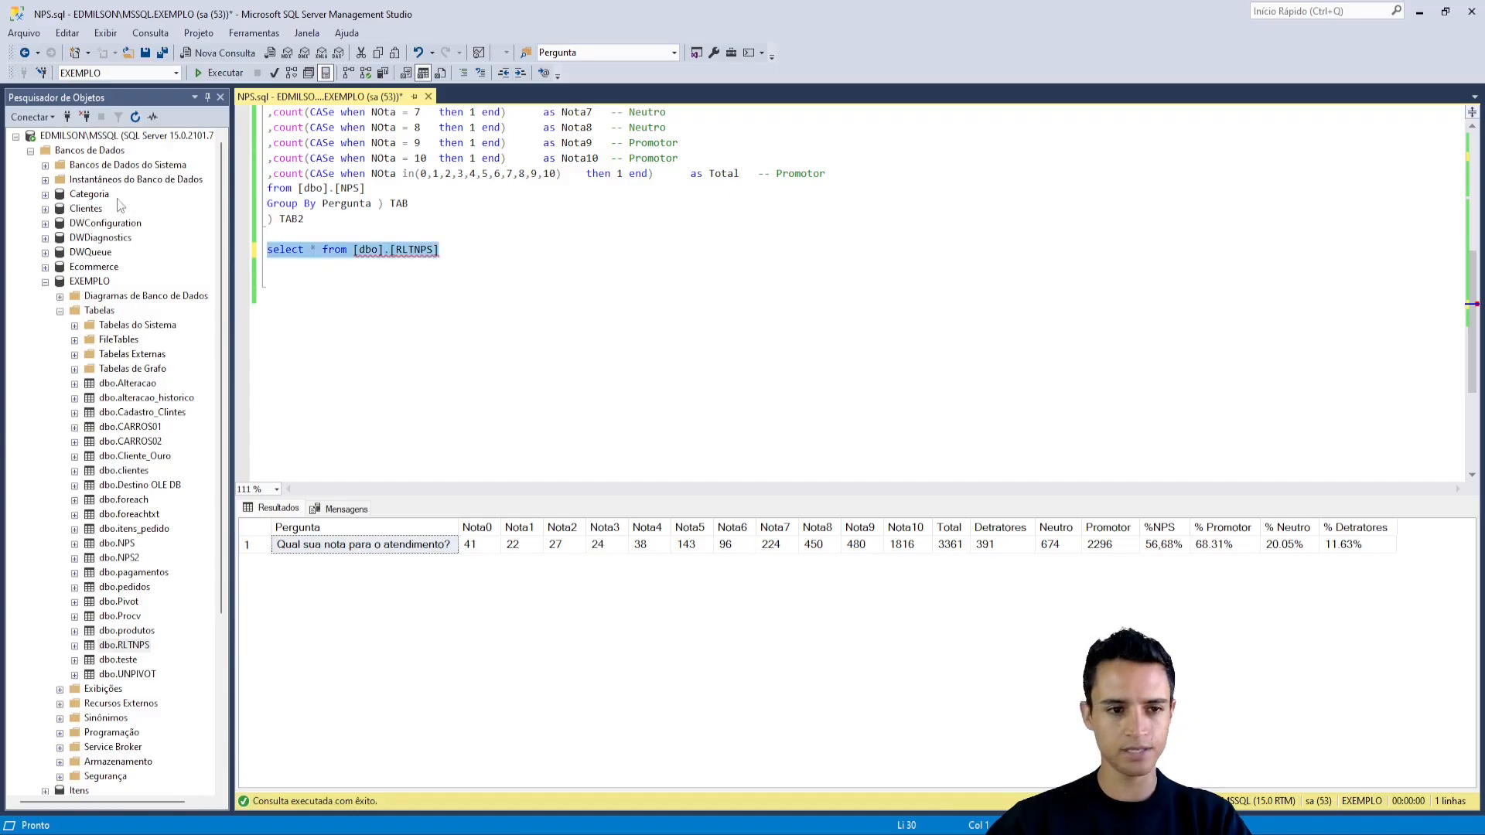
left_click(67, 117)
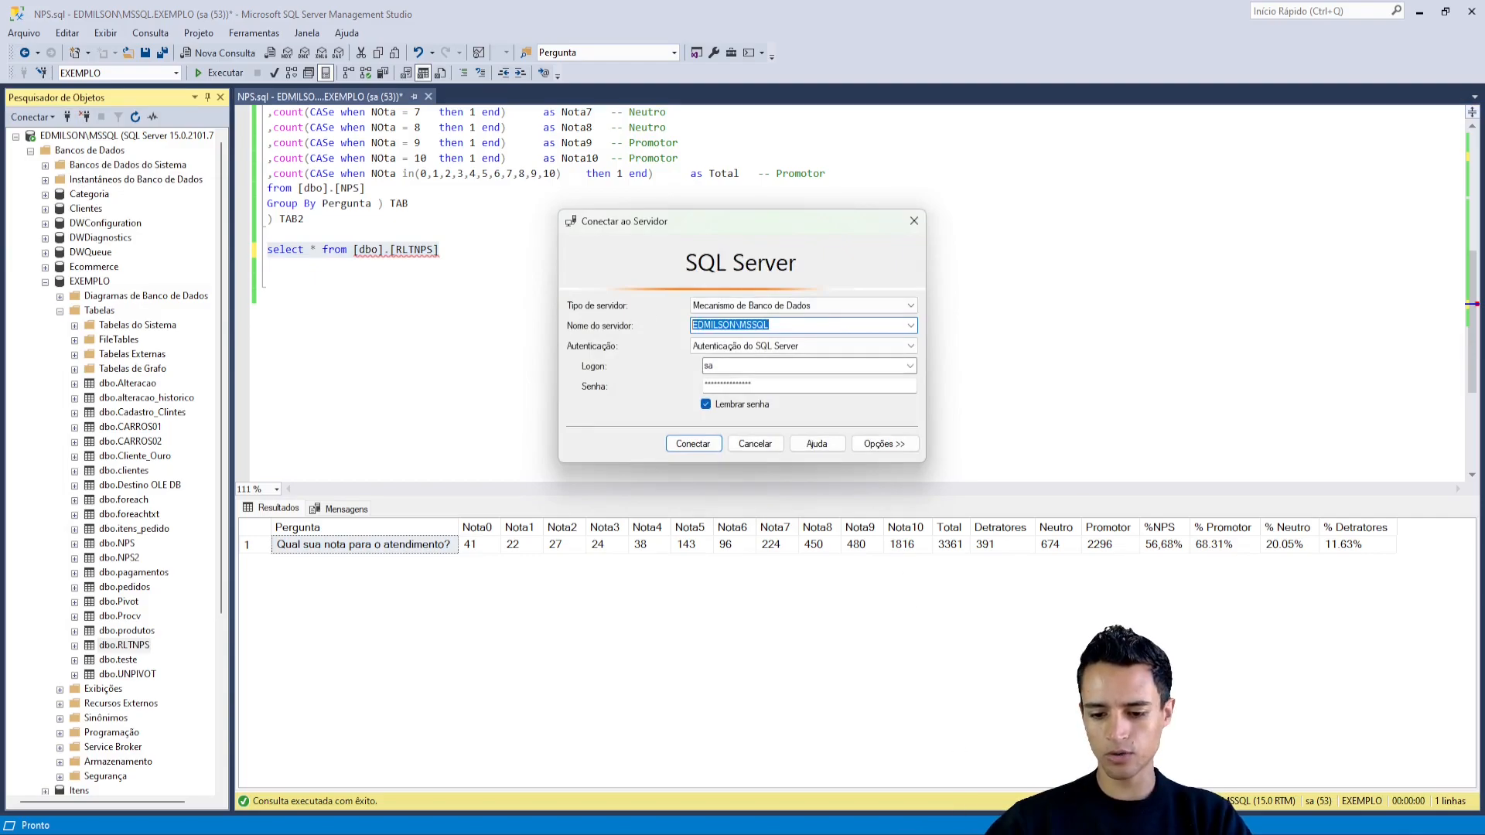
key("alt+Tab")
type("EDMILSON\\MSSQL")
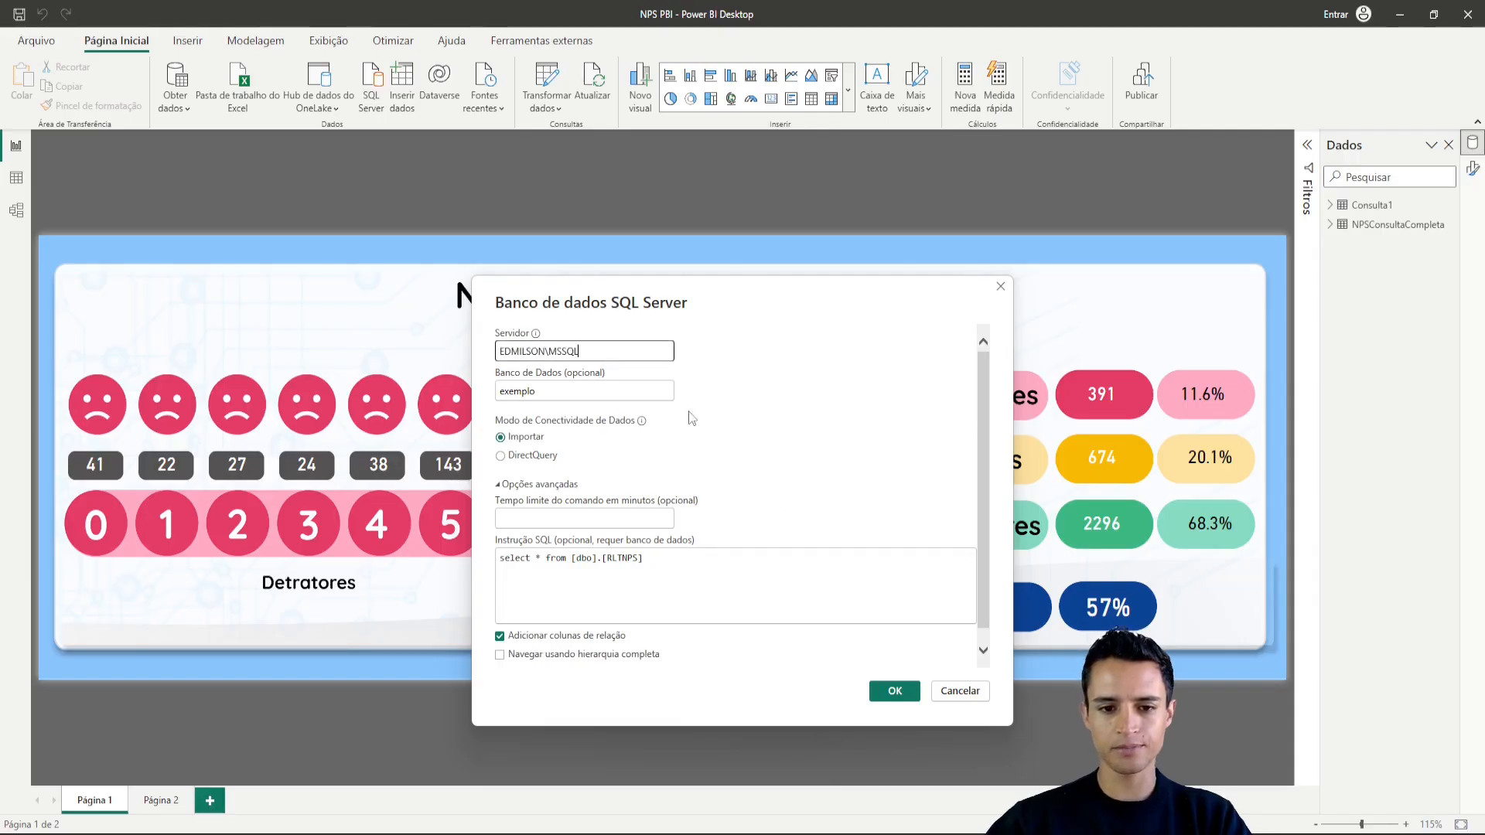
- Confirm the SQL Server import settings, check the preview of the RLTNPS data and load it into the report
left_click(910, 696)
left_click_drag(651, 563, 414, 558)
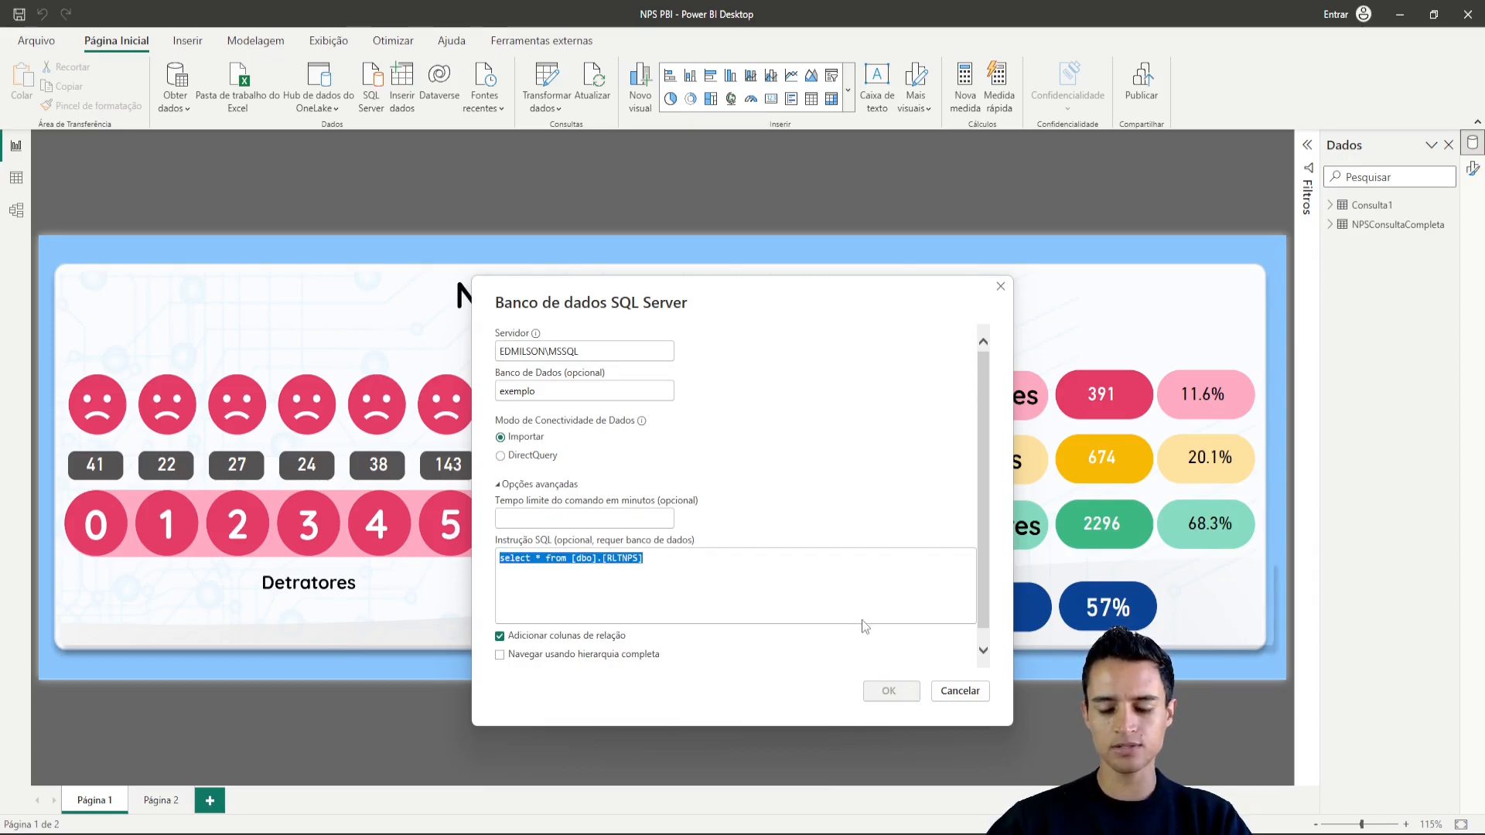
key("Escape")
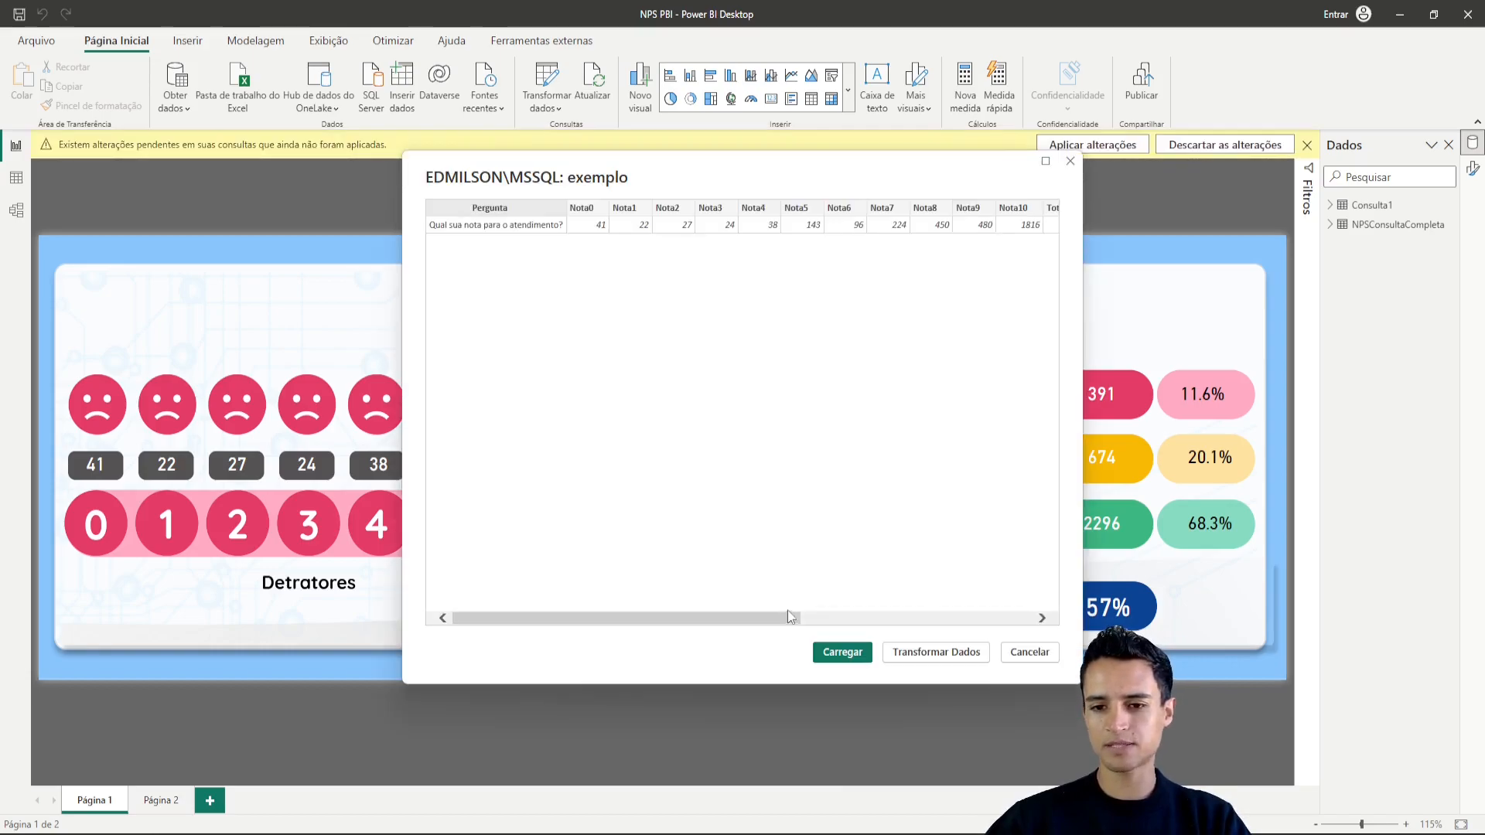
left_click_drag(562, 231, 516, 356)
key("Escape")
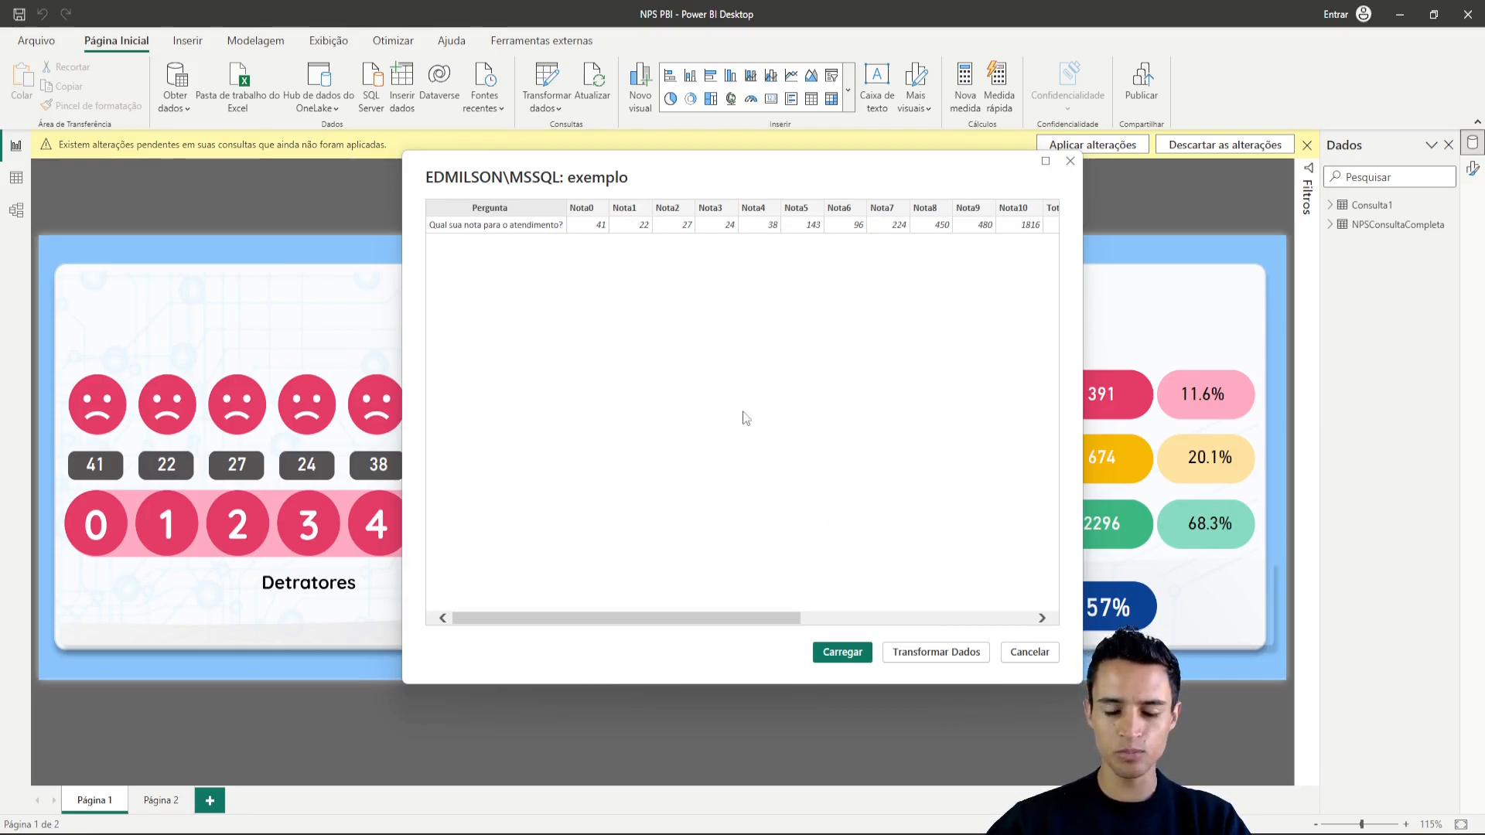
left_click(849, 653)
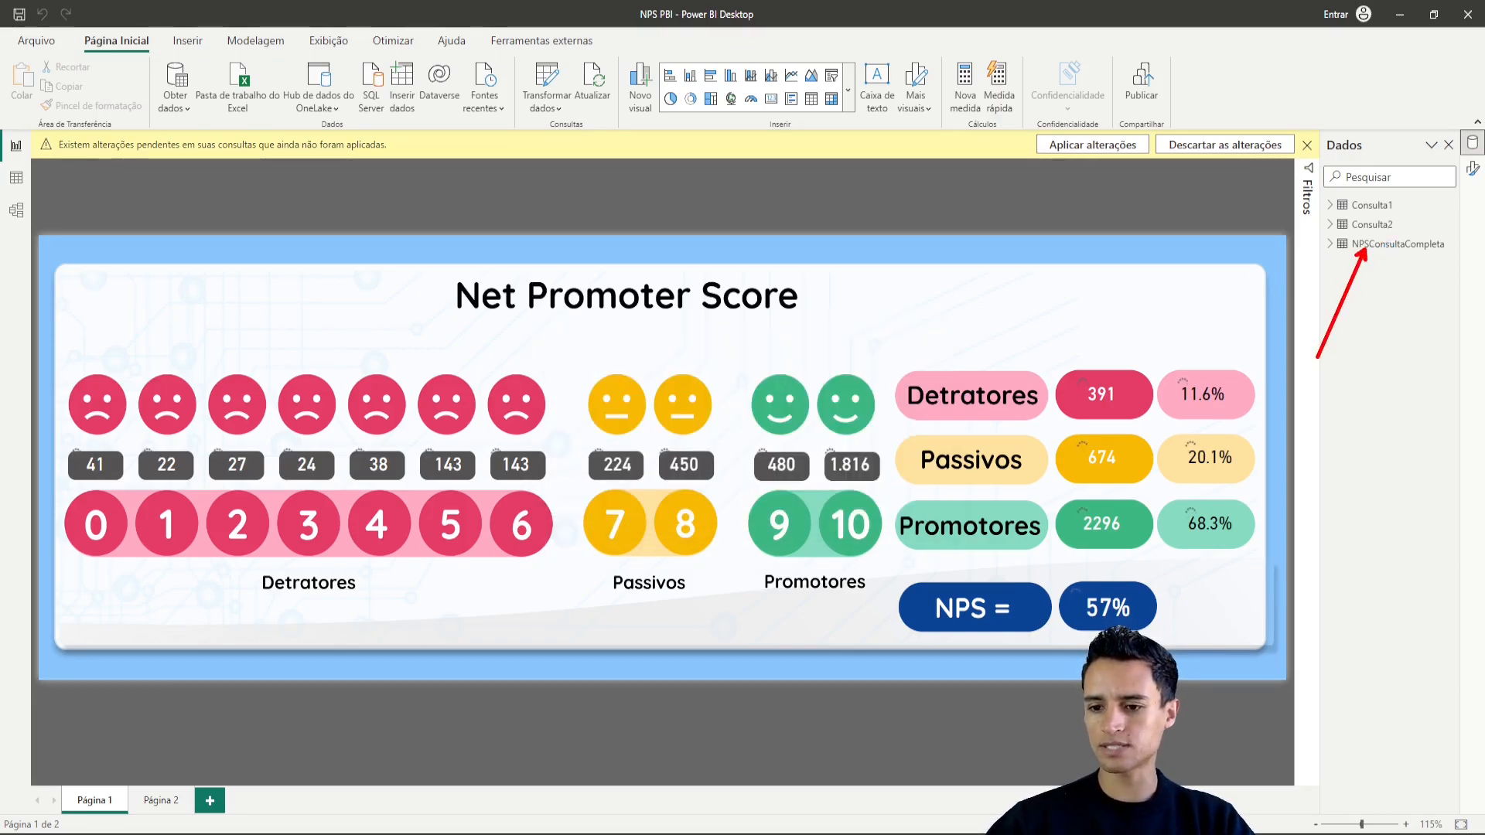
- On Página 2, duplicate the Nota1 card and place the copy on the grey box above score 2
left_click(159, 801)
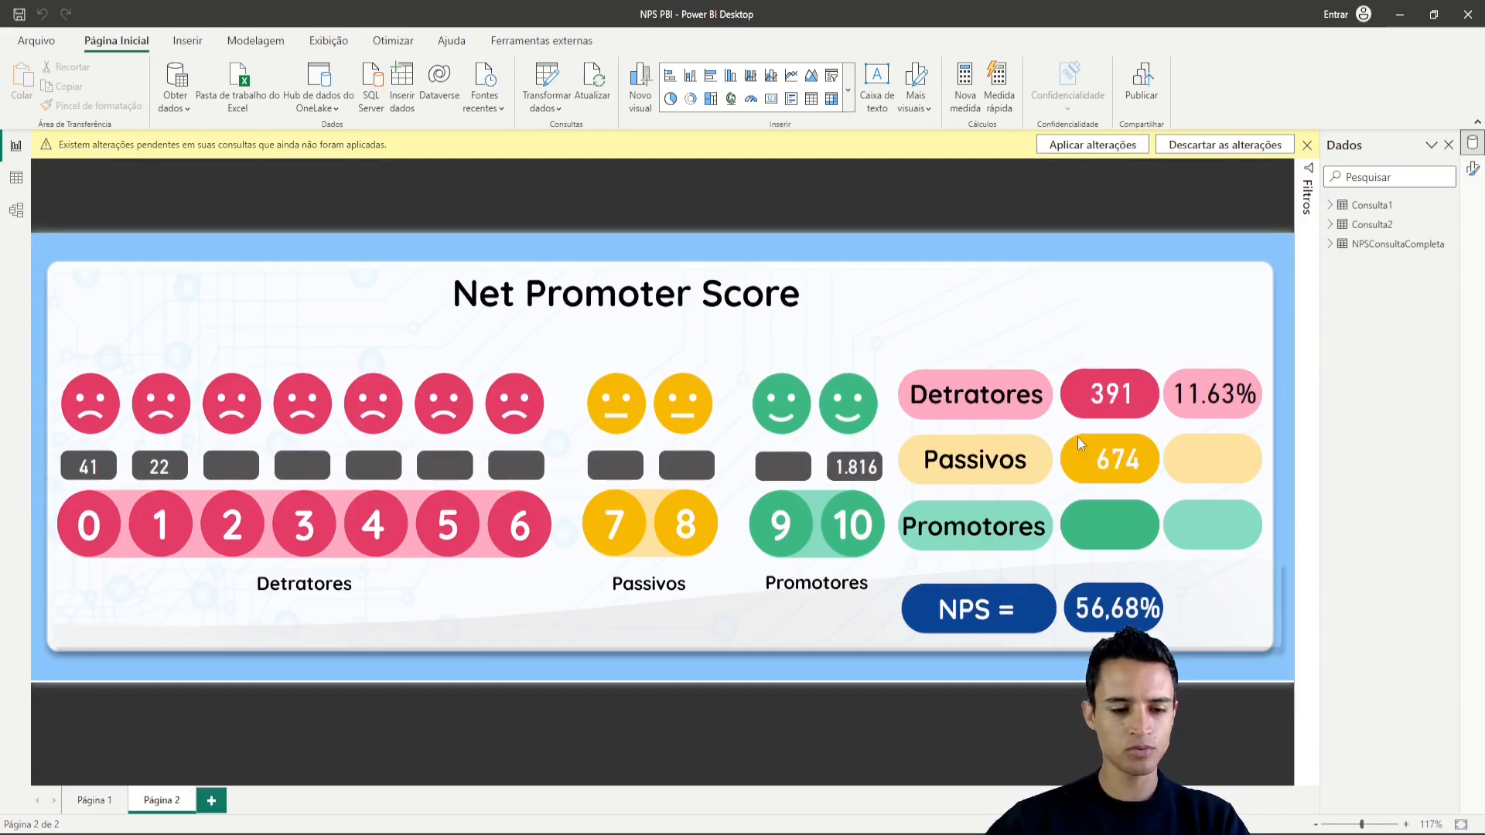
left_click(1331, 225)
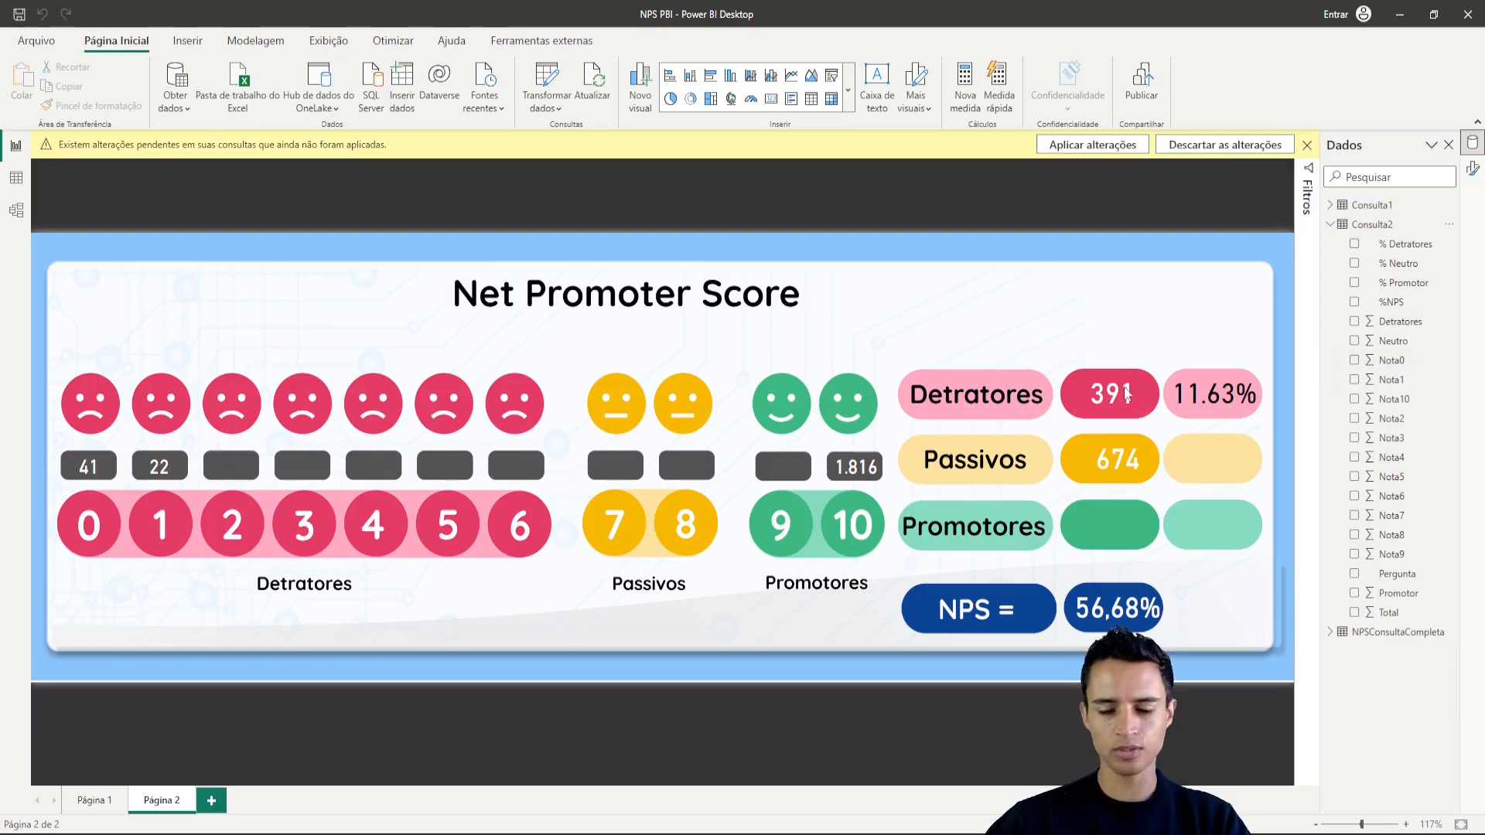
left_click(178, 475)
key("ctrl+c")
key("ctrl+v")
left_click_drag(183, 476, 233, 469)
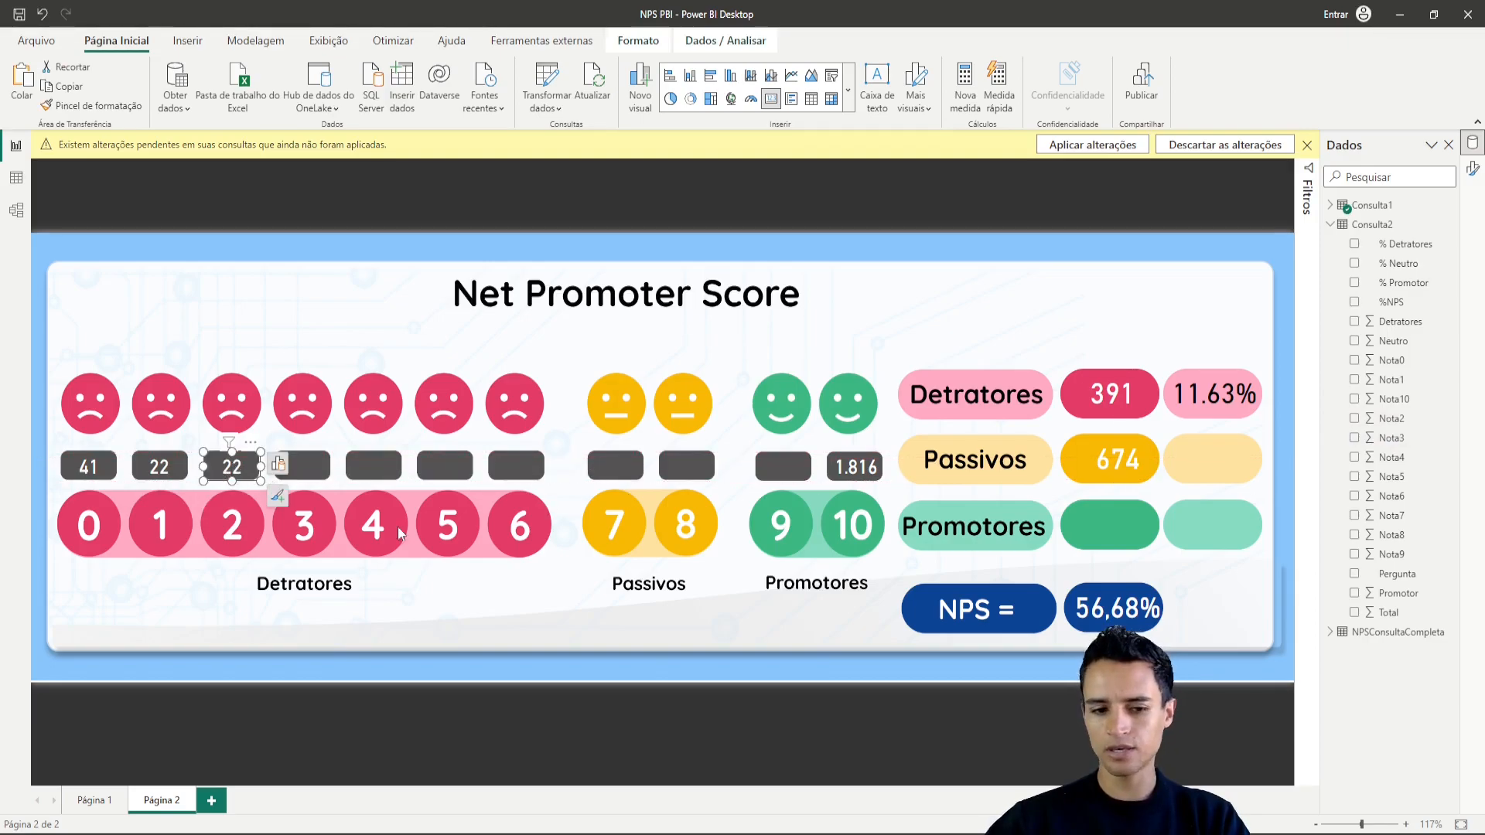
- Replace the copied card's Nota1 field with Nota2 from Consulta2
left_click(278, 464)
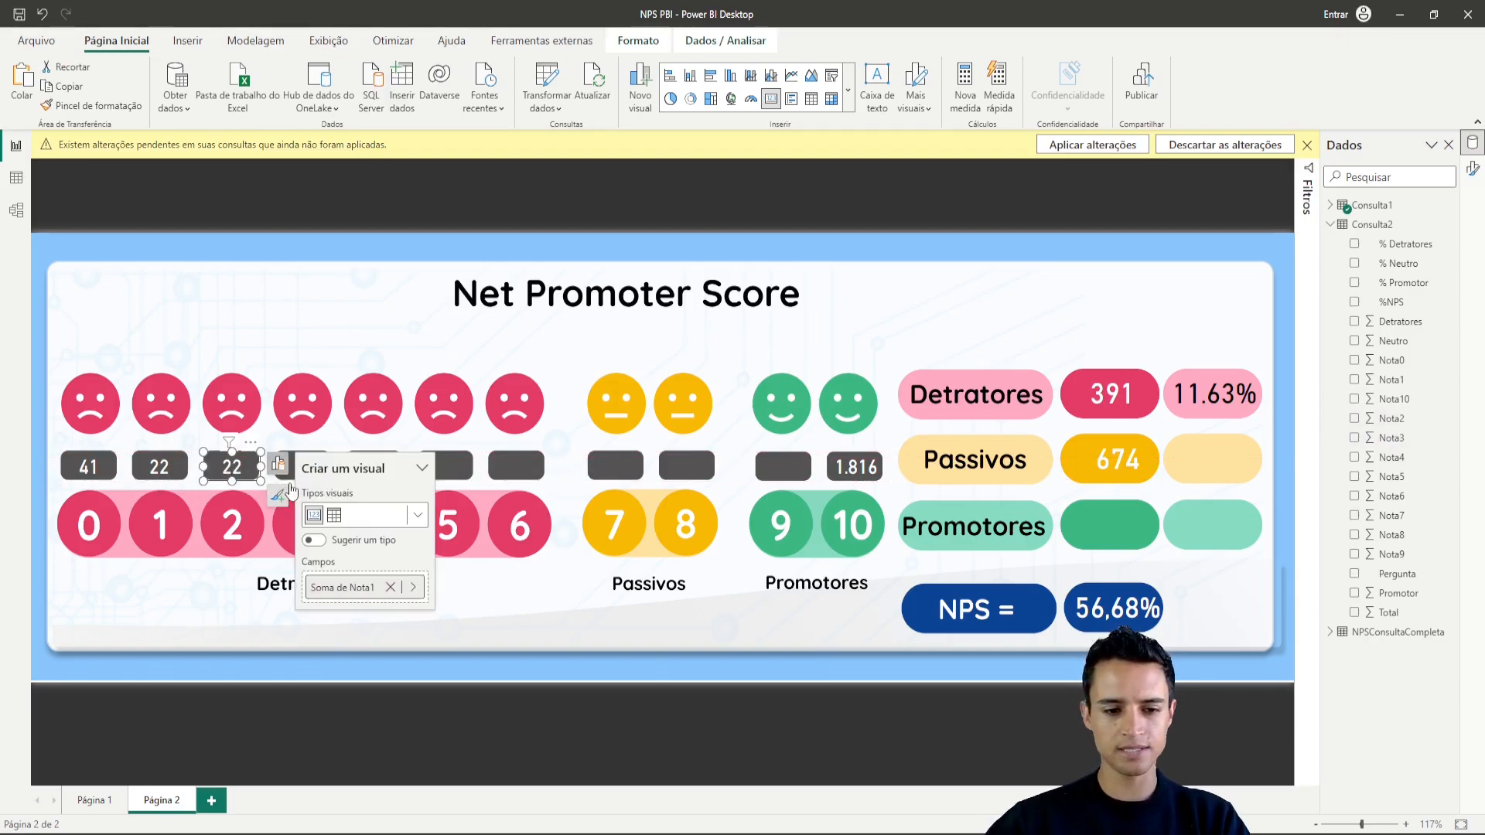
left_click(394, 587)
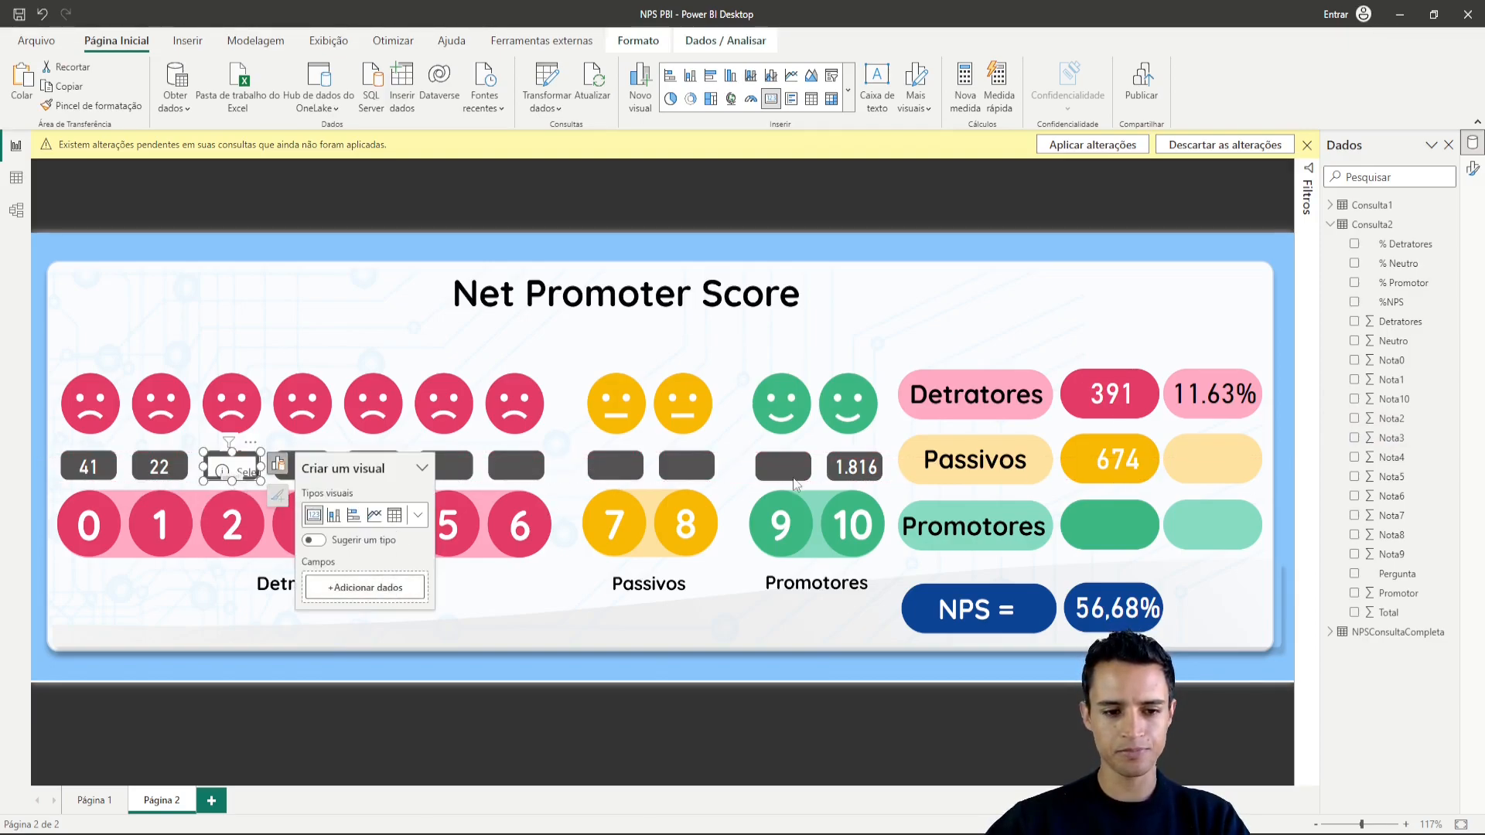
left_click(1354, 419)
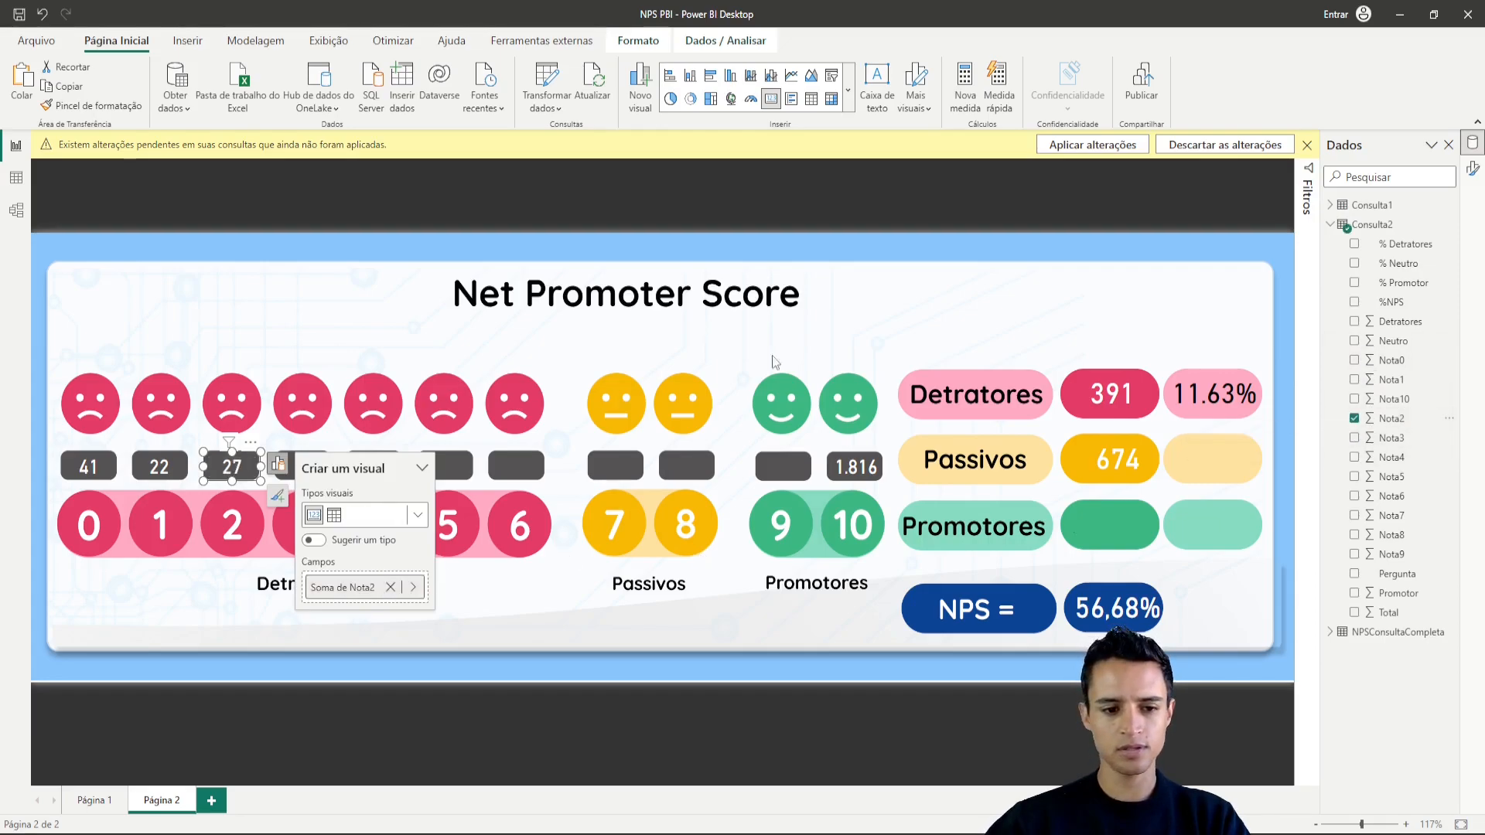
left_click(314, 348)
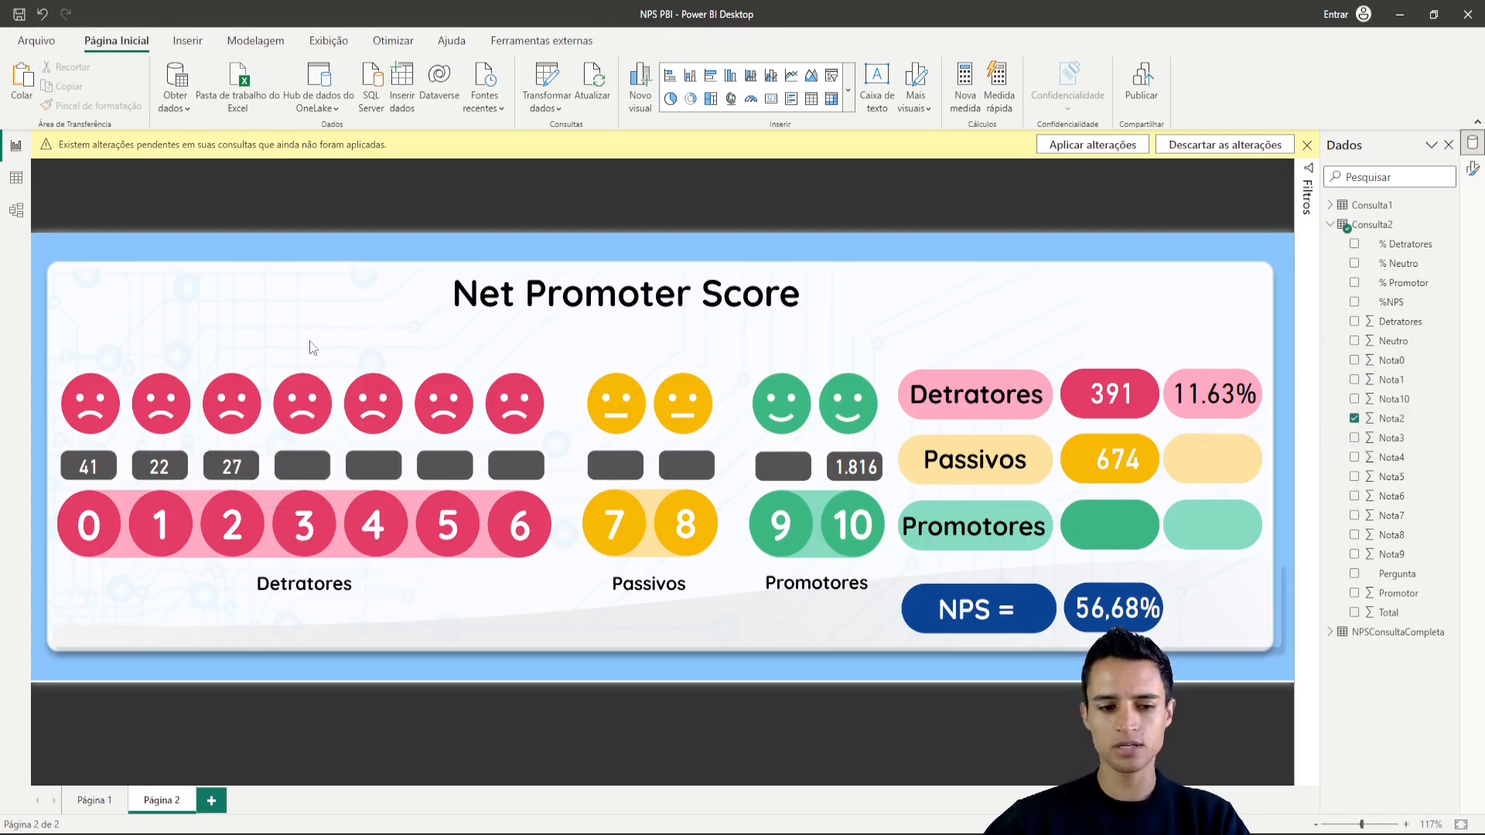
- Switch to Visual Studio and review the data flow tasks in the Control Flow of Package3
left_click(1306, 146)
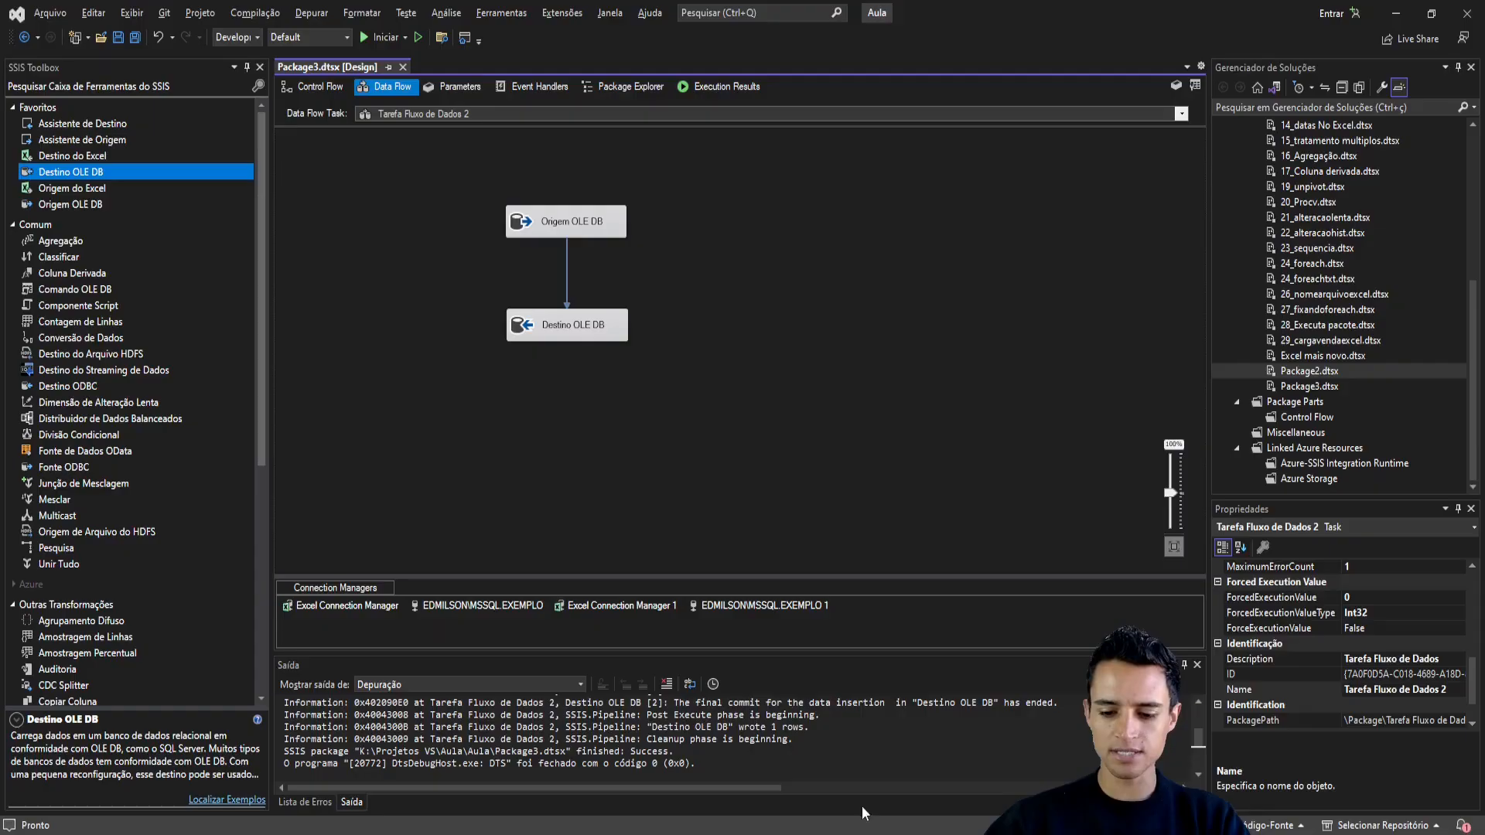
left_click(340, 87)
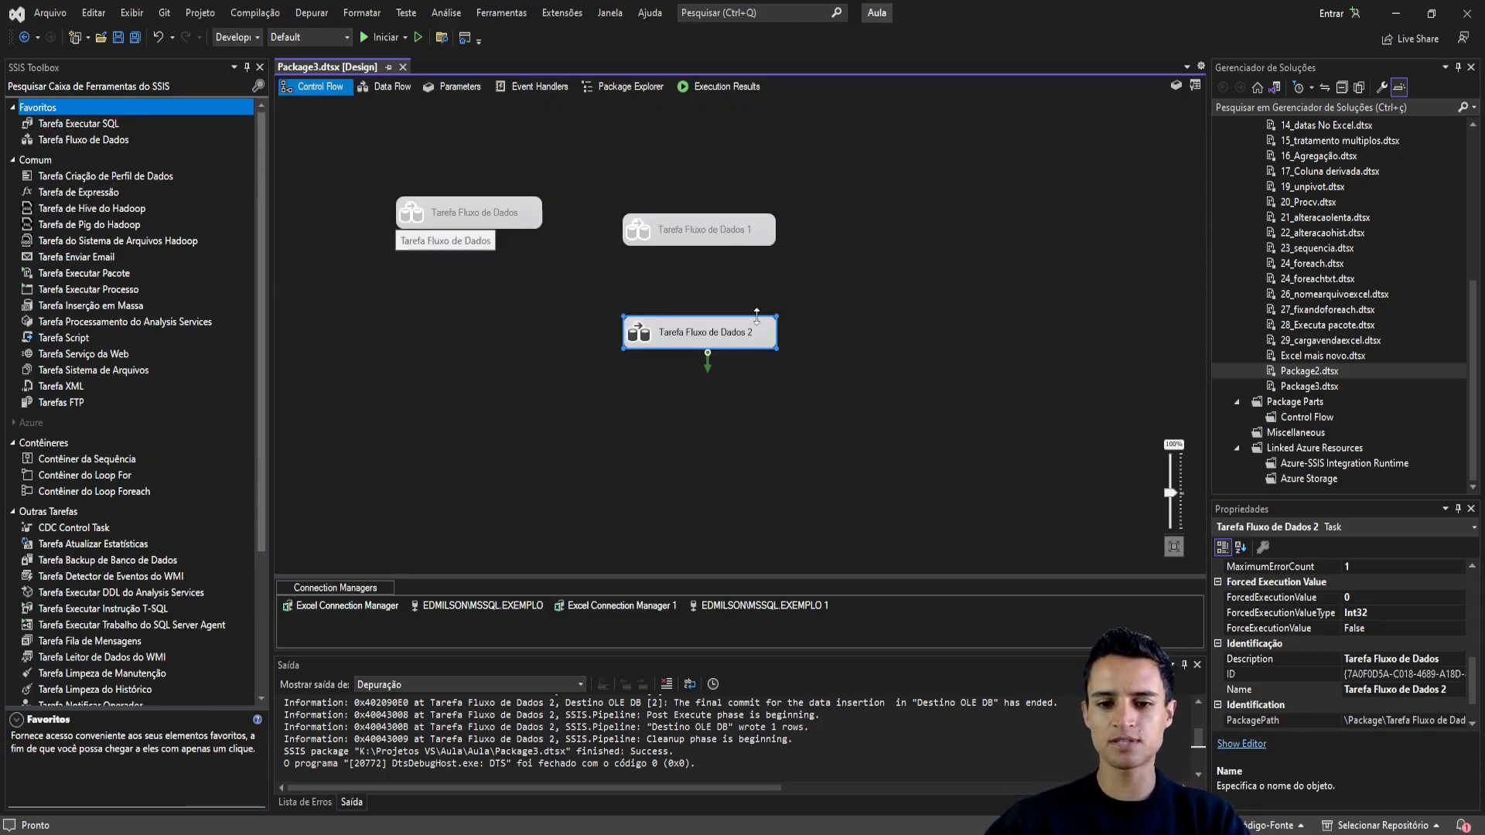
left_click(876, 315)
key("ctrl+2")
left_click_drag(1198, 292, 851, 460)
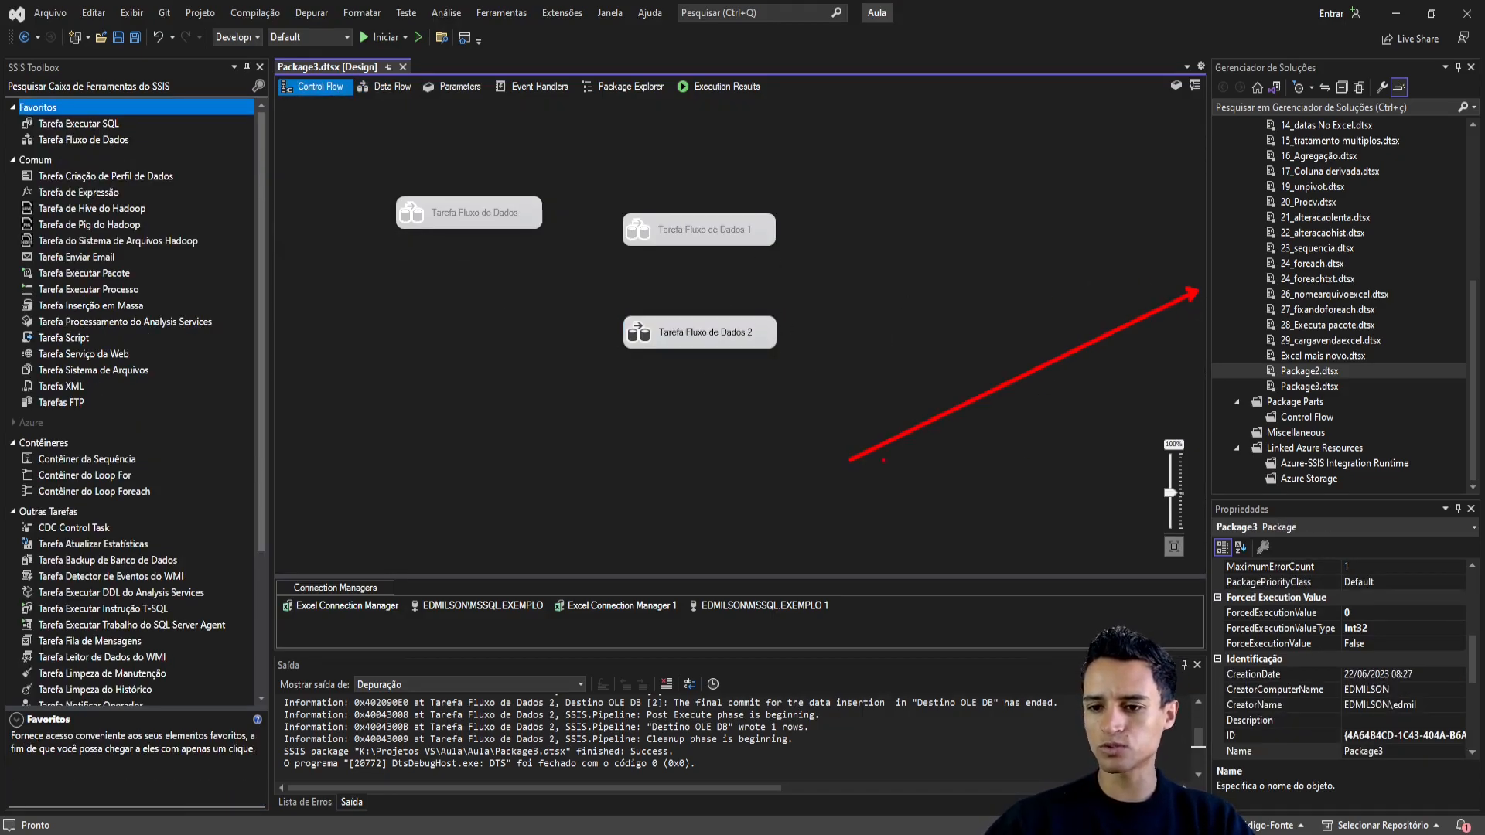
left_click_drag(1199, 421, 1019, 547)
key("Escape")
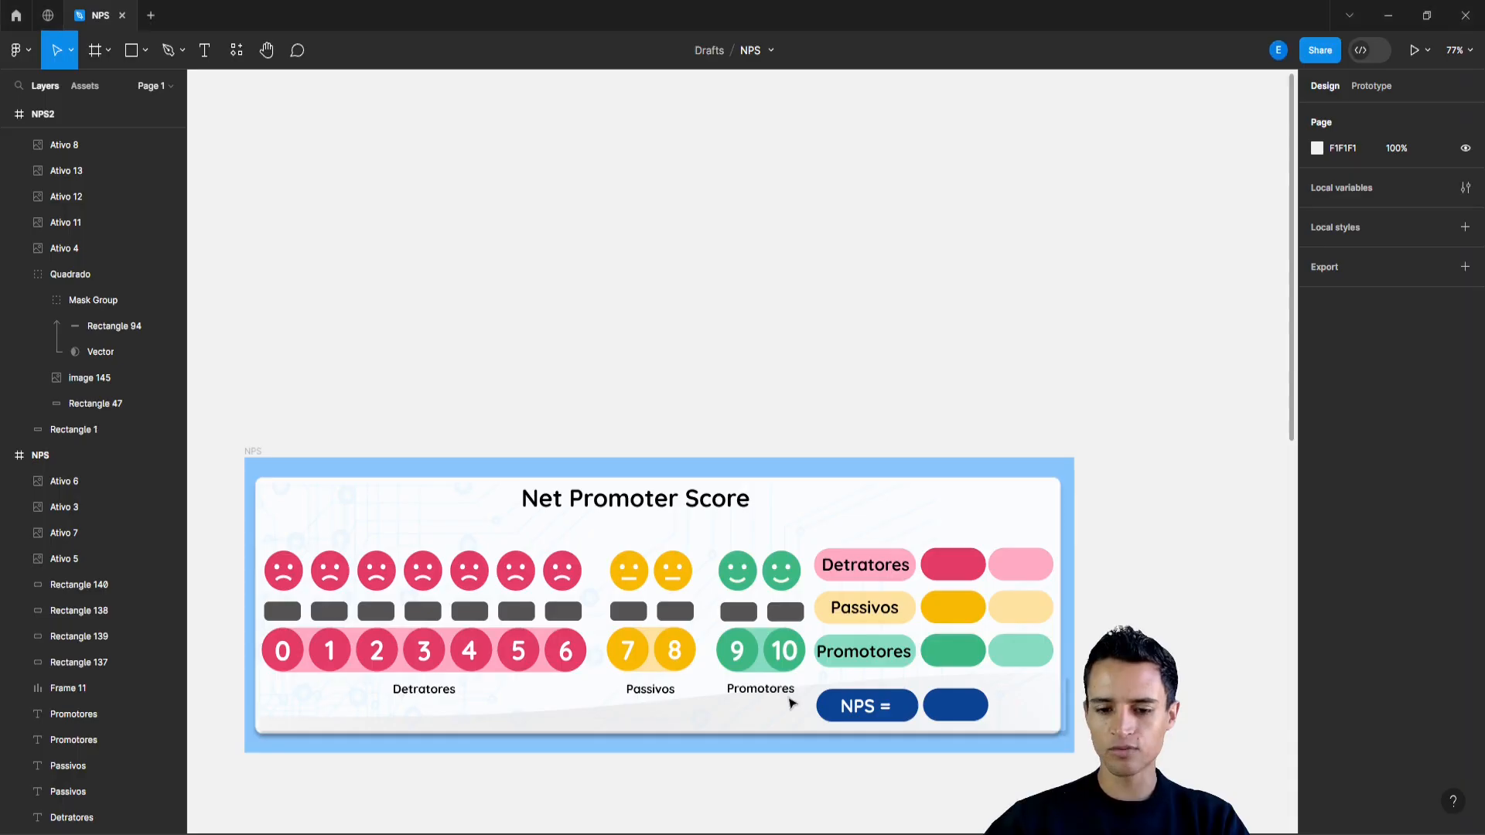
- Look over the Net Promoter Score background frames NPS and NPS2 in the Figma design
left_click_drag(756, 378, 832, 211)
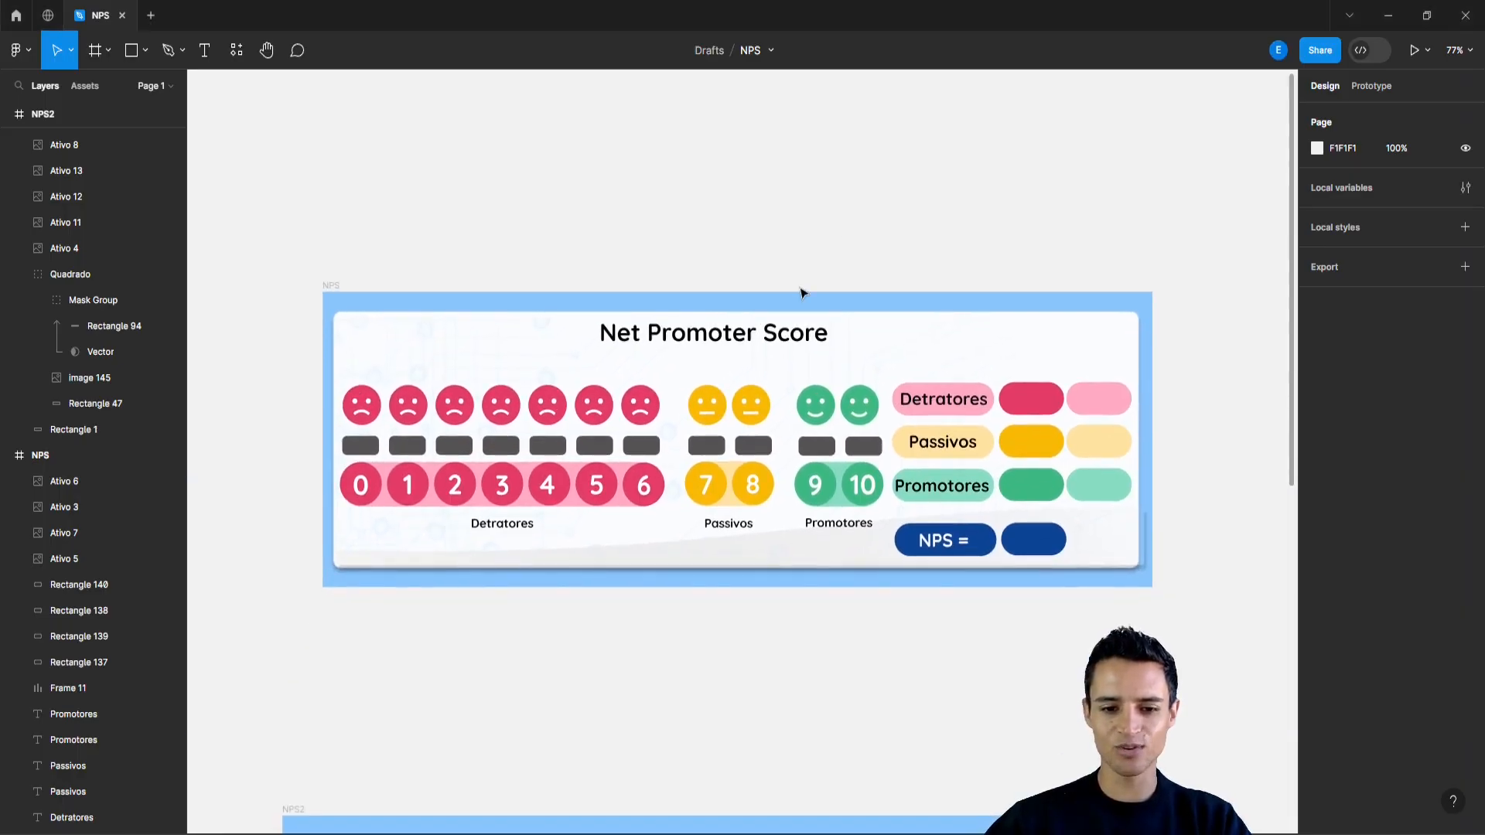
scroll(804, 292, "up", 1)
scroll(802, 208, "down", 2)
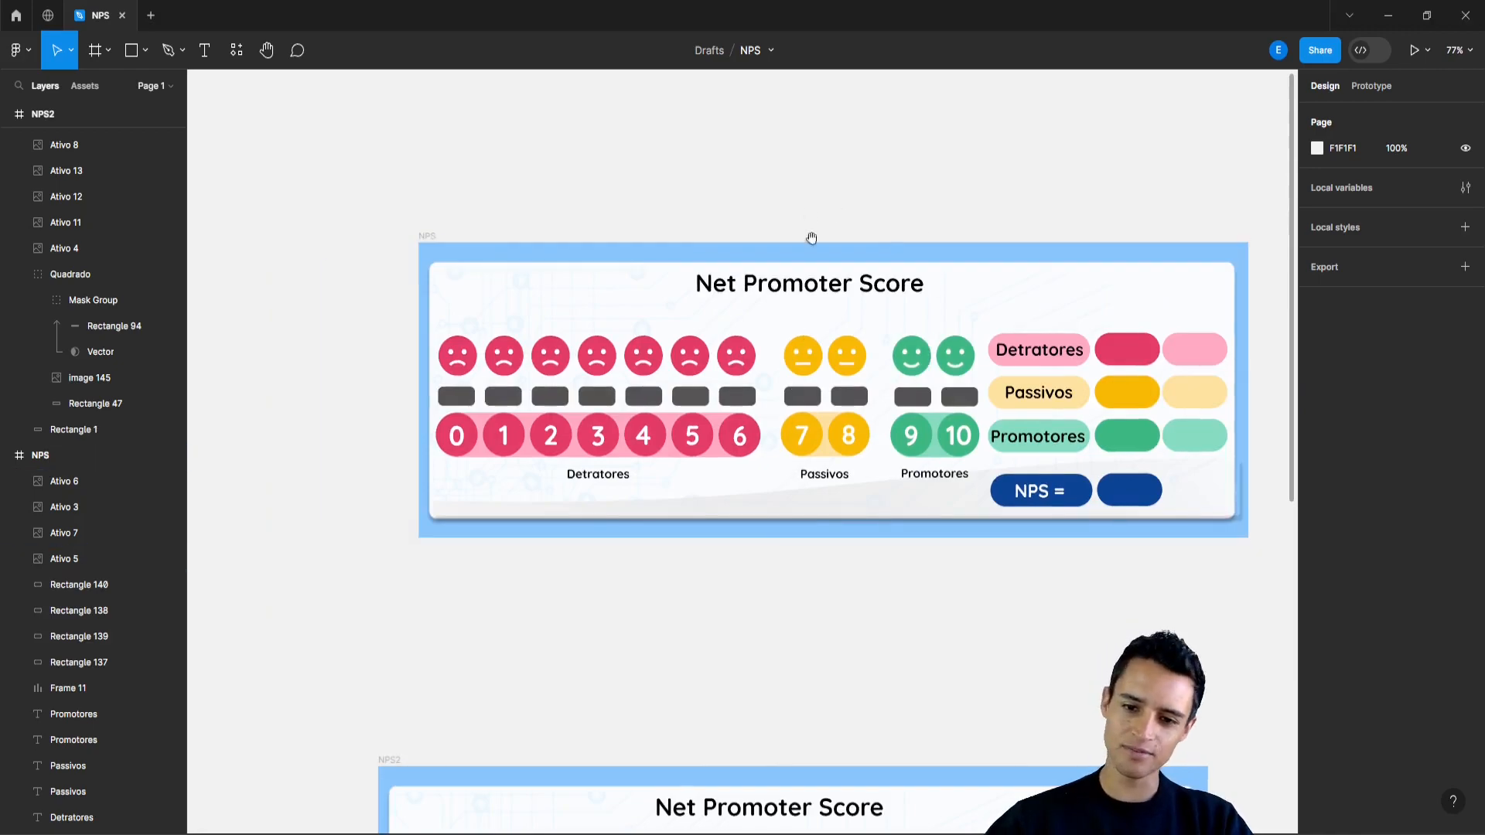
left_click_drag(779, 199, 730, 190)
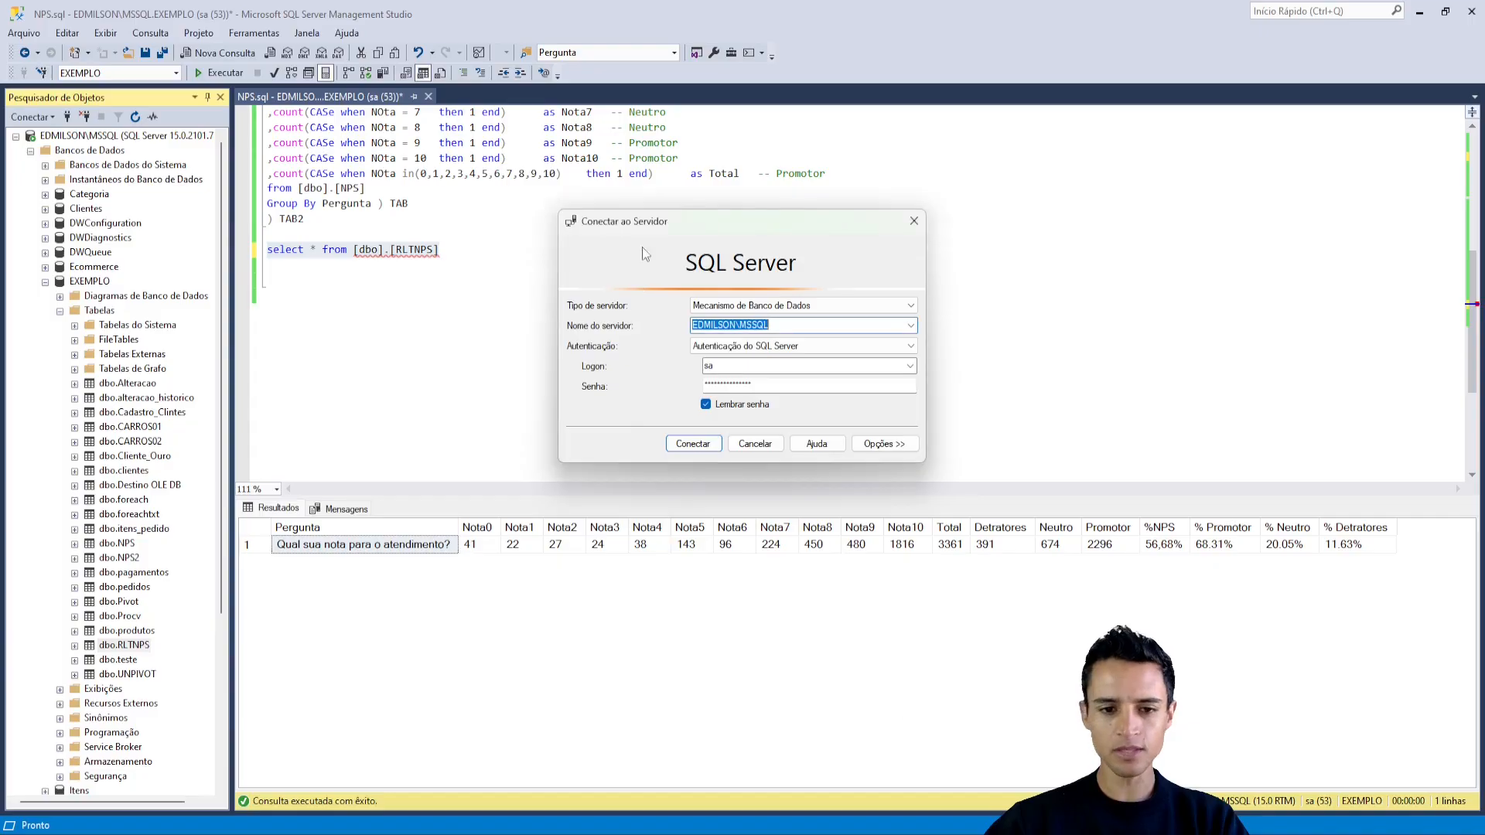
- In SQL Server Management Studio, close the server connection dialog and delete the select * from [dbo].[RLTNPS] statement
left_click(920, 223)
scroll(512, 340, "up", 7)
scroll(512, 340, "down", 5)
left_click_drag(488, 331, 260, 327)
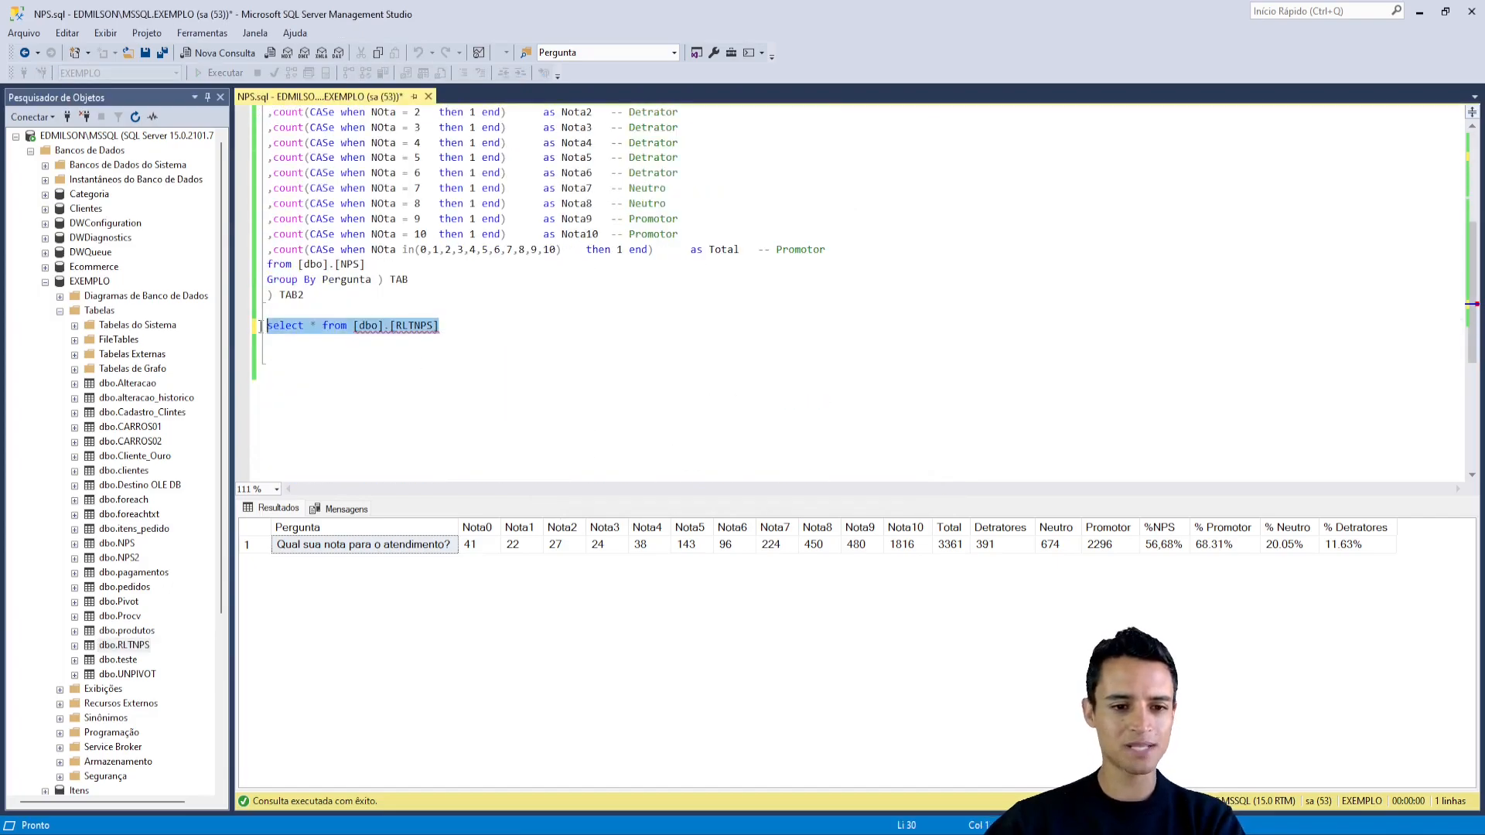
key("Delete")
- Review the full NPS query, from the percentage calculations to the per-score counts and the Detratores, Neutro and Promotor sums
scroll(798, 299, "up", 5)
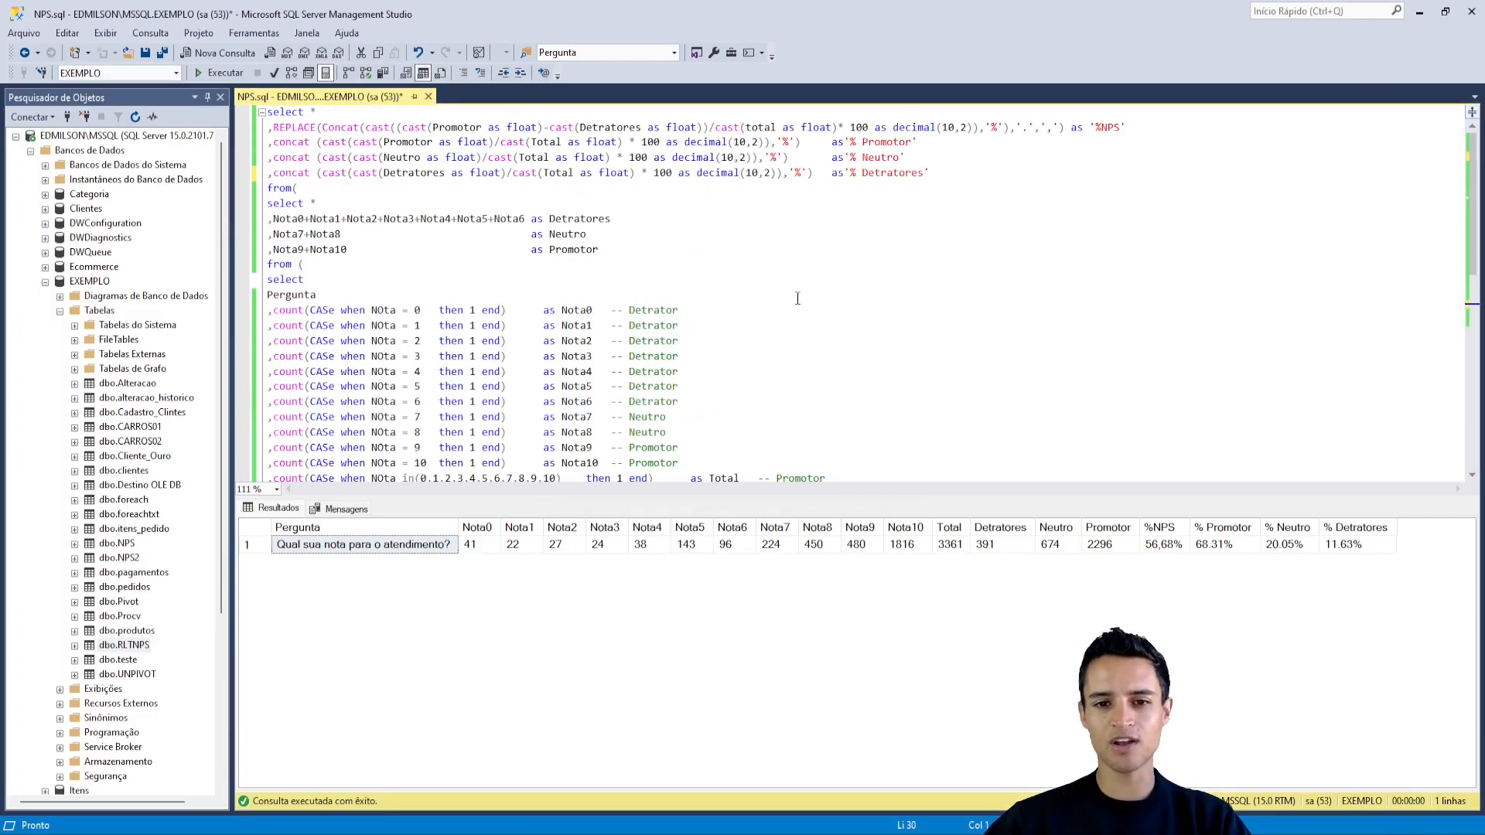
scroll(799, 297, "down", 3)
scroll(788, 288, "up", 3)
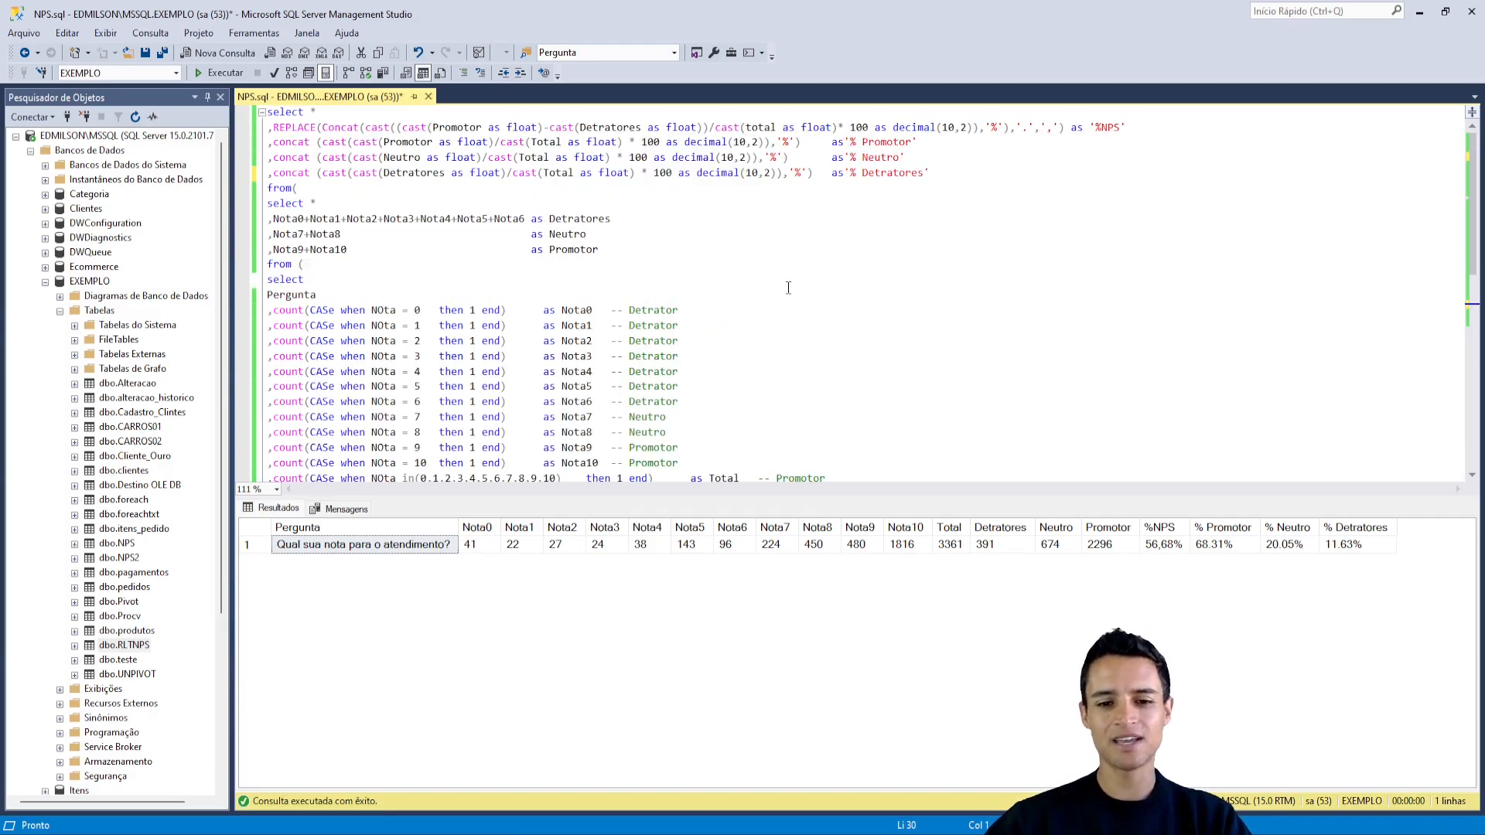
mouse_move(904, 407)
left_mouse_down()
mouse_move(399, 260)
mouse_move(260, 200)
left_mouse_up()
left_click_drag(559, 278, 724, 213)
left_click_drag(737, 339, 1038, 225)
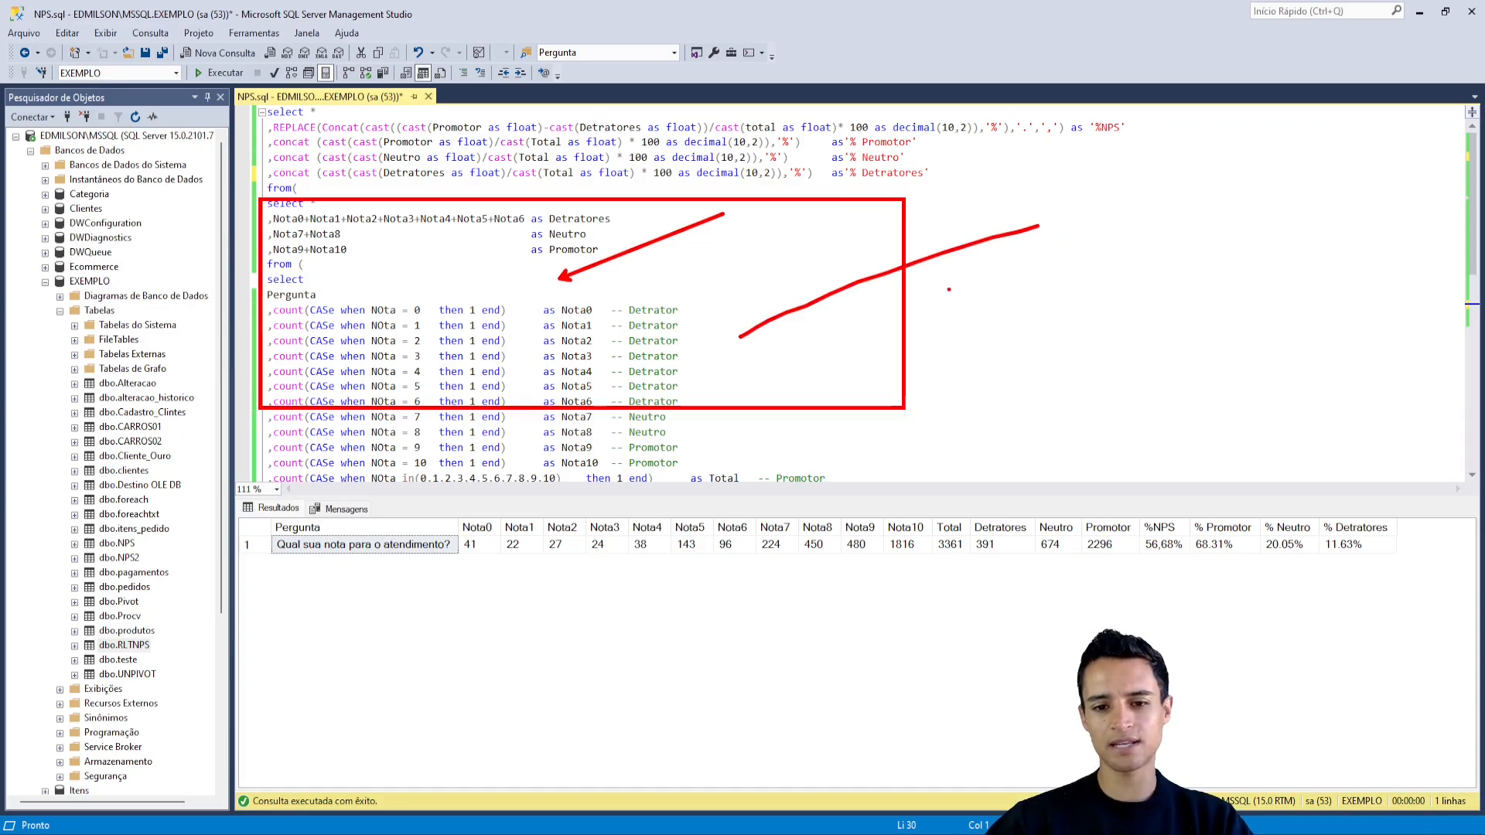
key("Escape")
left_click_drag(379, 309, 534, 331)
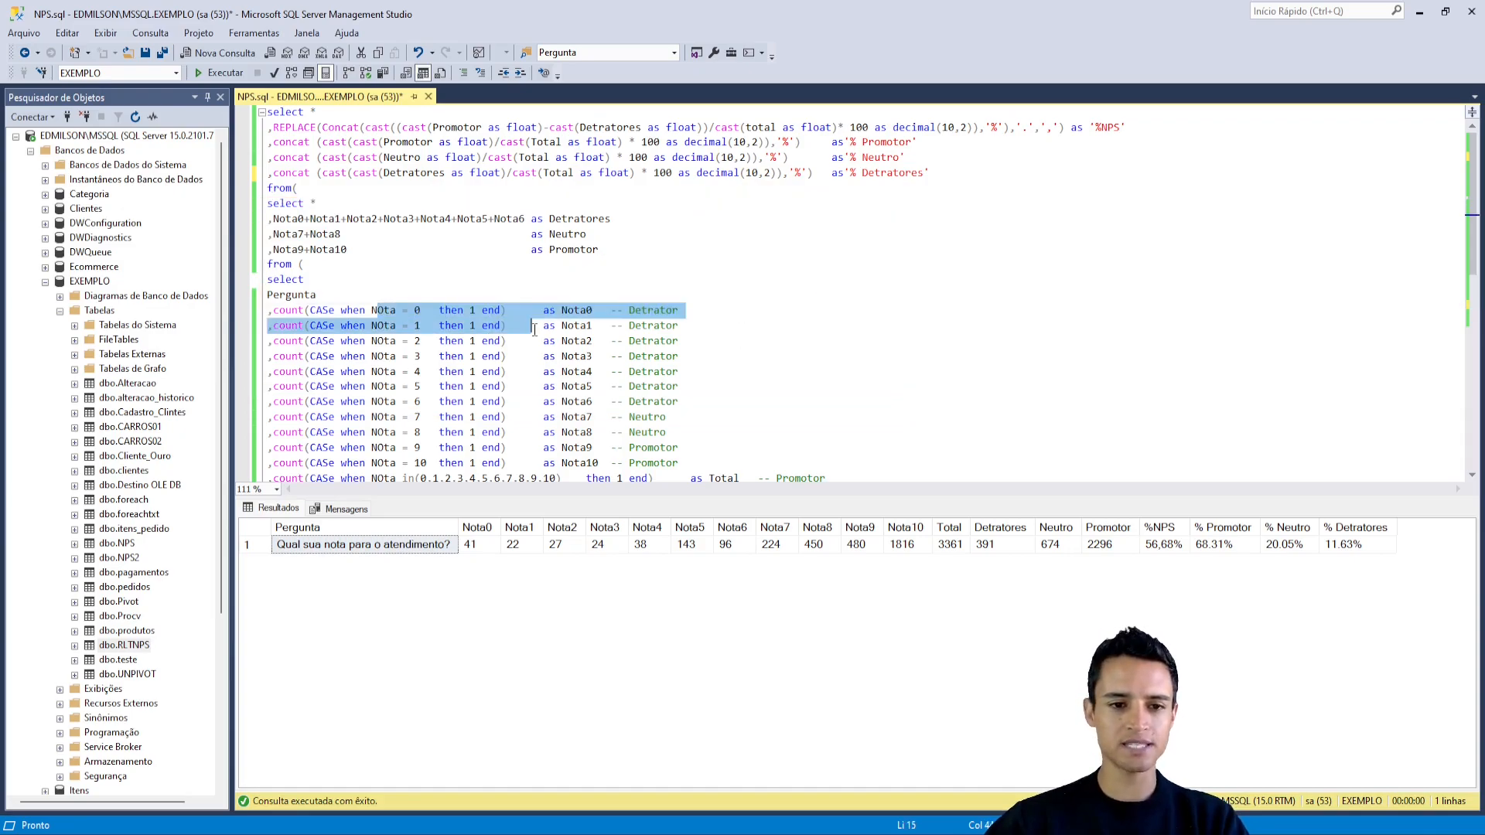
scroll(847, 286, "down", 2)
left_click(847, 281)
scroll(847, 279, "up", 2)
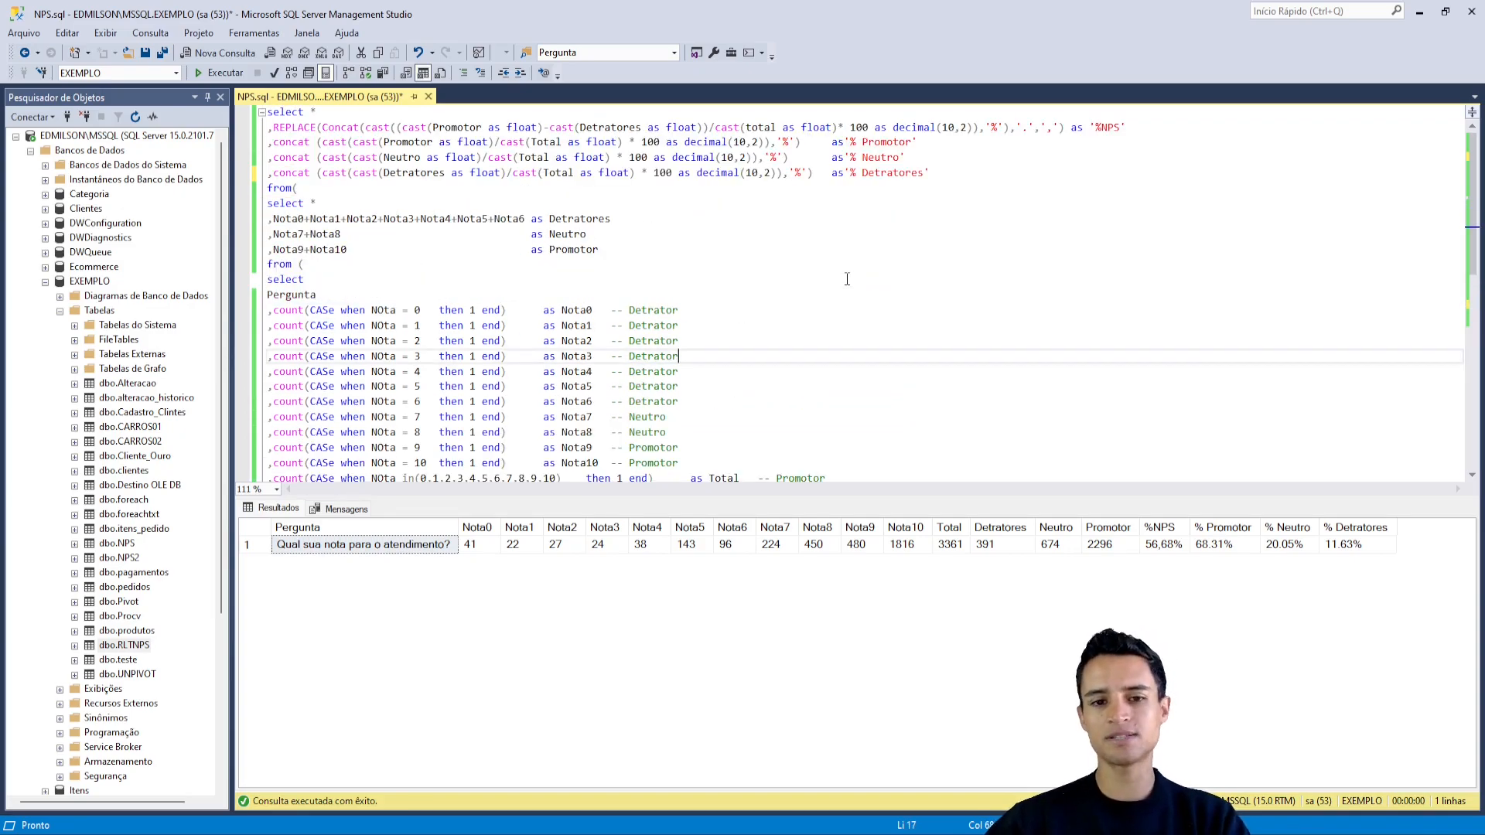
scroll(847, 279, "down", 2)
scroll(546, 271, "up", 2)
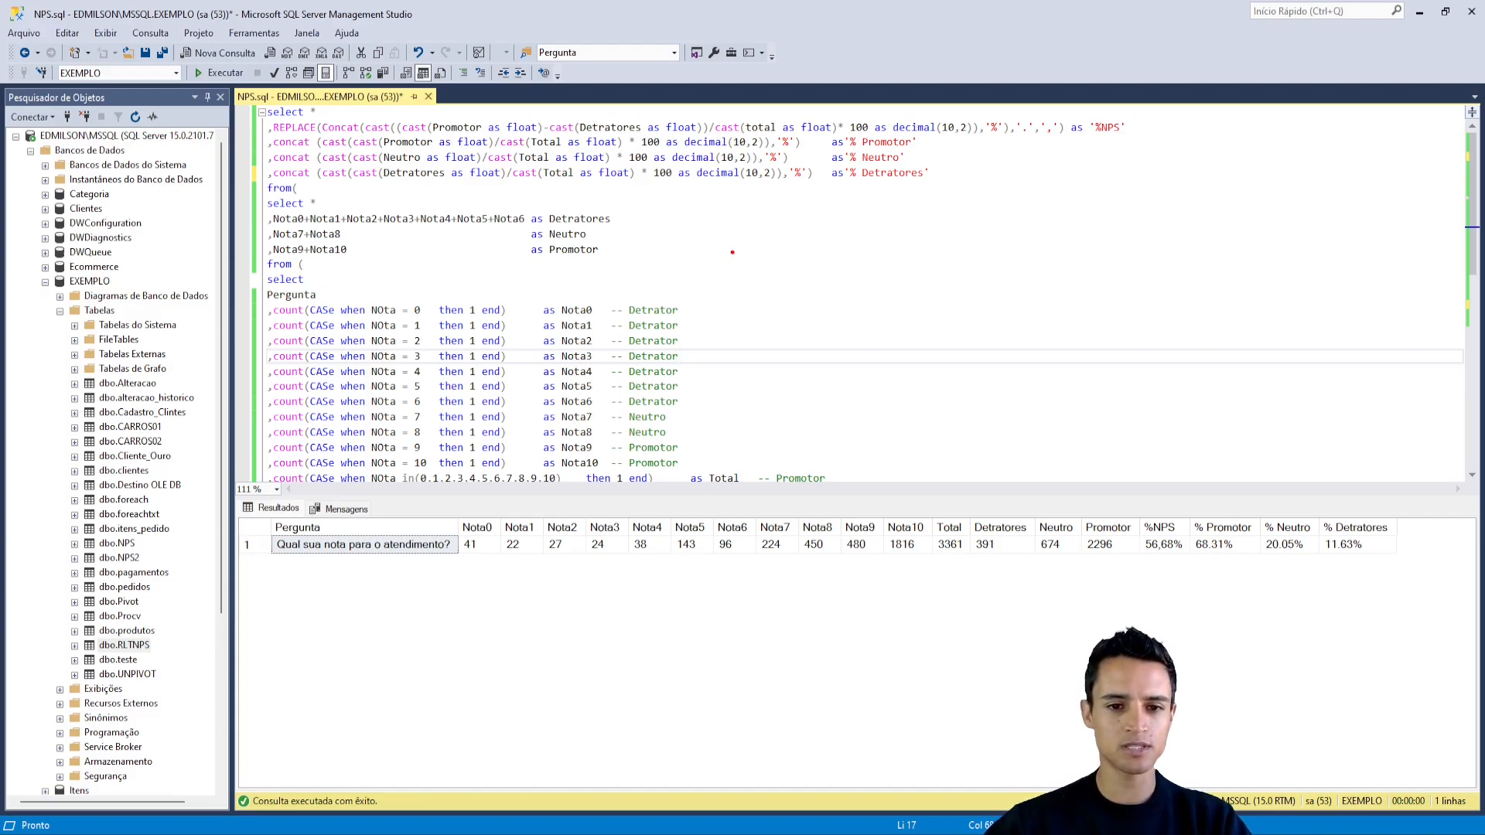
left_click_drag(611, 249, 926, 156)
key("Escape")
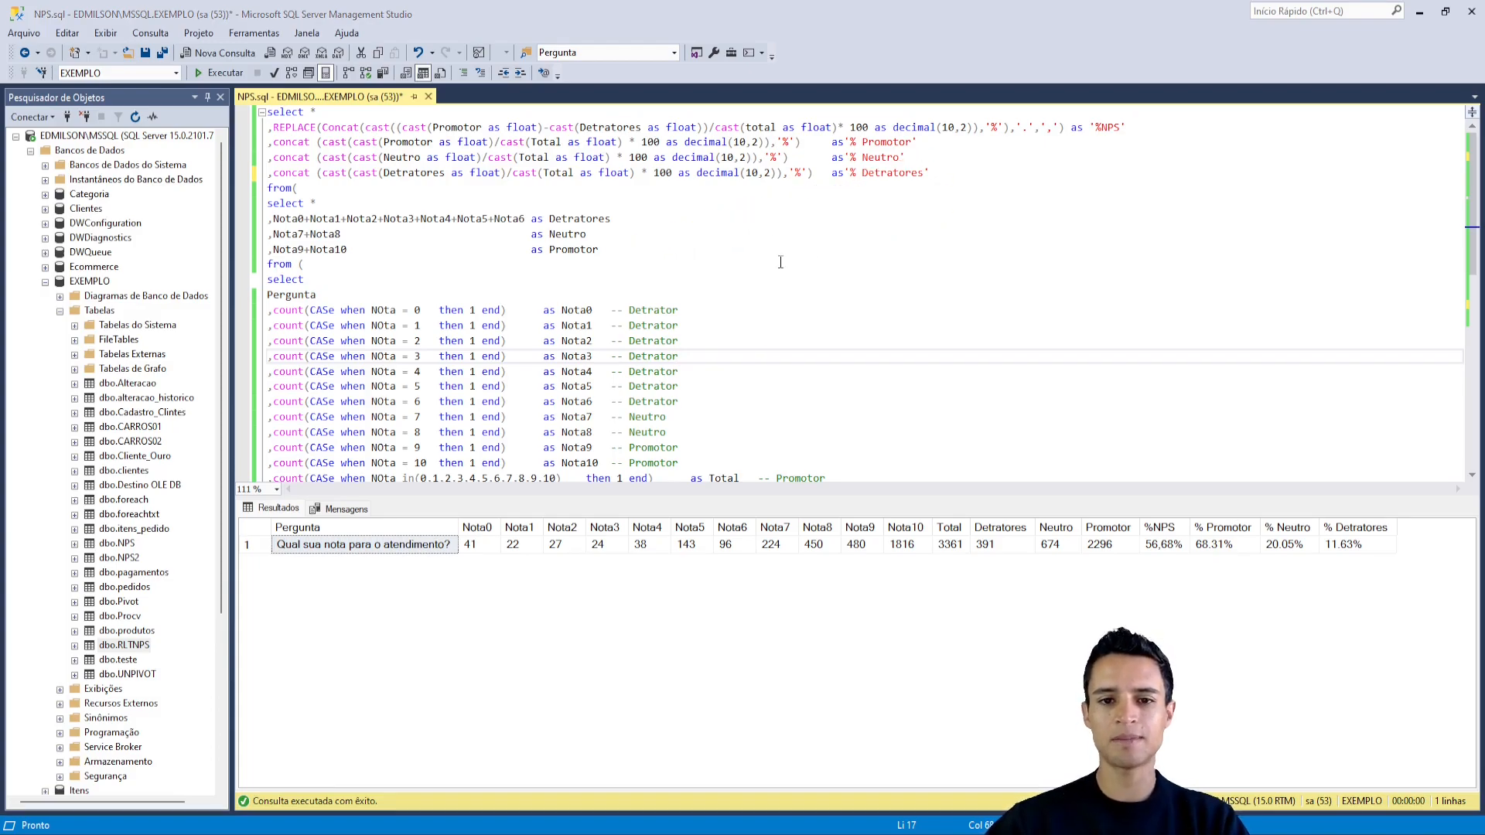